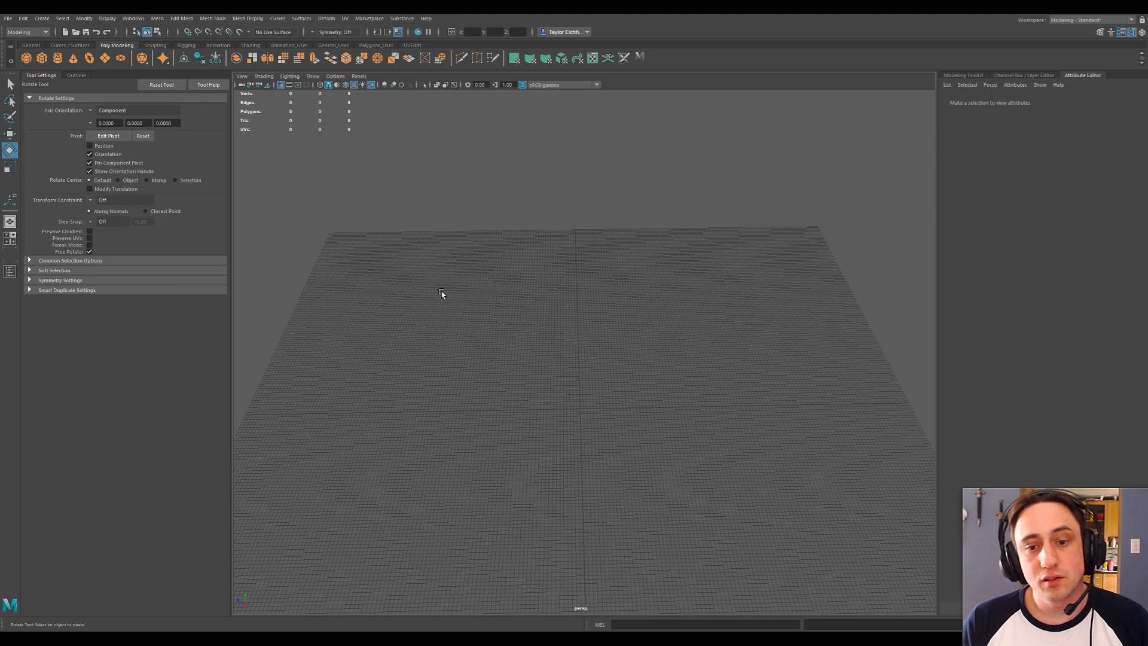
Create a polygon cube at the origin and scale it up uniformly to several times its original size.
left_click(48, 58)
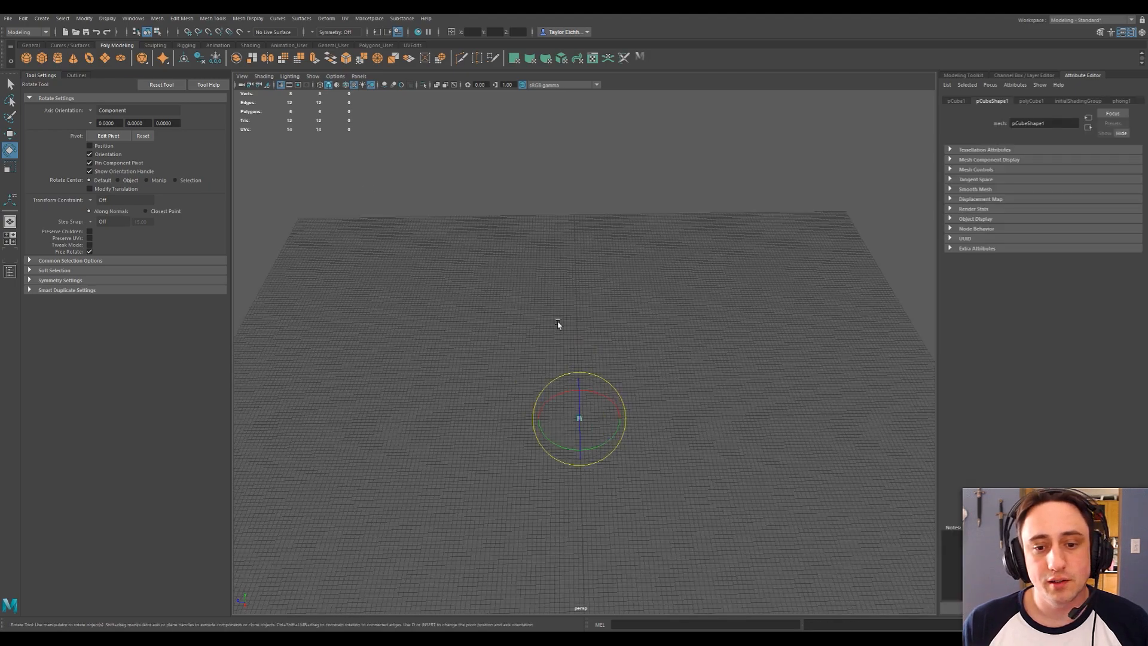
key("f")
scroll(607, 323, "down", 6)
key("r")
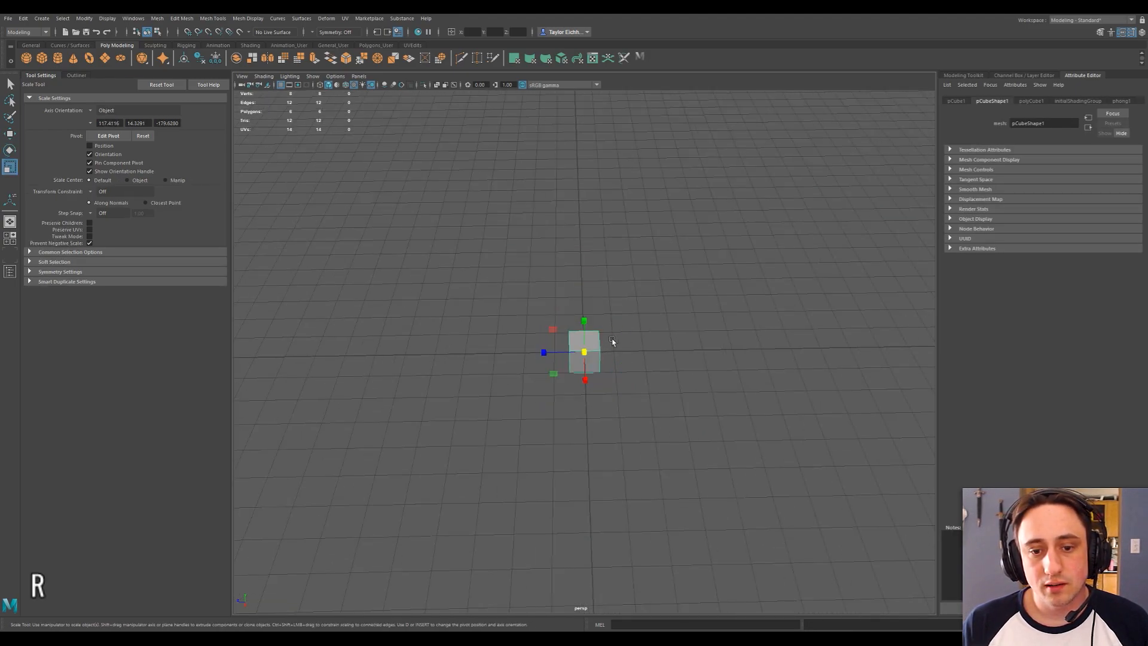
left_click_drag(581, 353, 722, 310)
scroll(723, 310, "down", 5)
left_click_drag(648, 363, 614, 346, "alt")
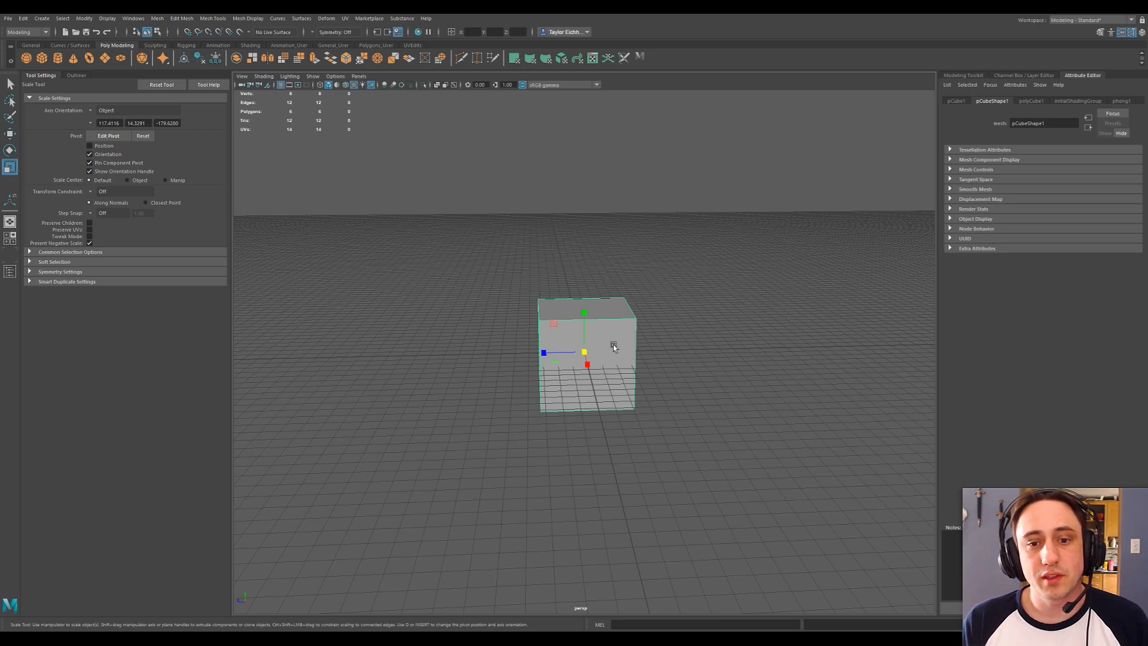
Smooth the cube twice, with one division level each time, to turn it into a quad-based sphere.
scroll(613, 346, "down", 2)
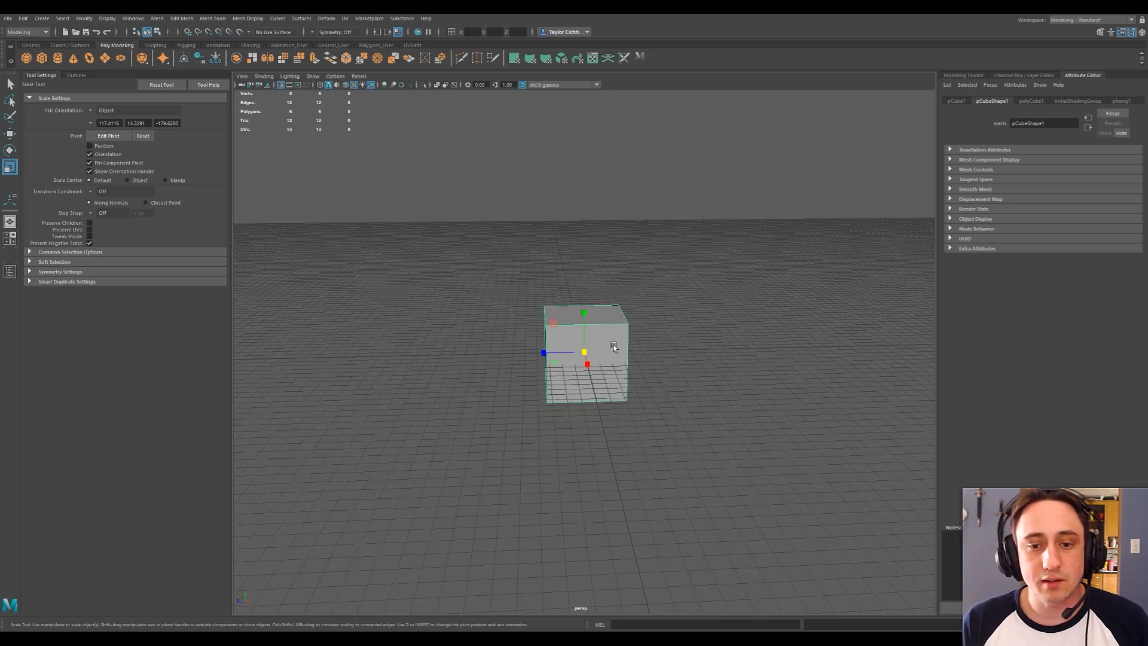
left_click_drag(633, 294, 630, 322, "alt")
scroll(628, 329, "down", 7)
mouse_move(628, 335)
middle_mouse_down("alt")
mouse_move(628, 314)
mouse_move(599, 318)
mouse_move(613, 331)
middle_mouse_up("alt")
scroll(626, 314, "up", 4)
scroll(600, 318, "up", 2)
left_click(182, 18)
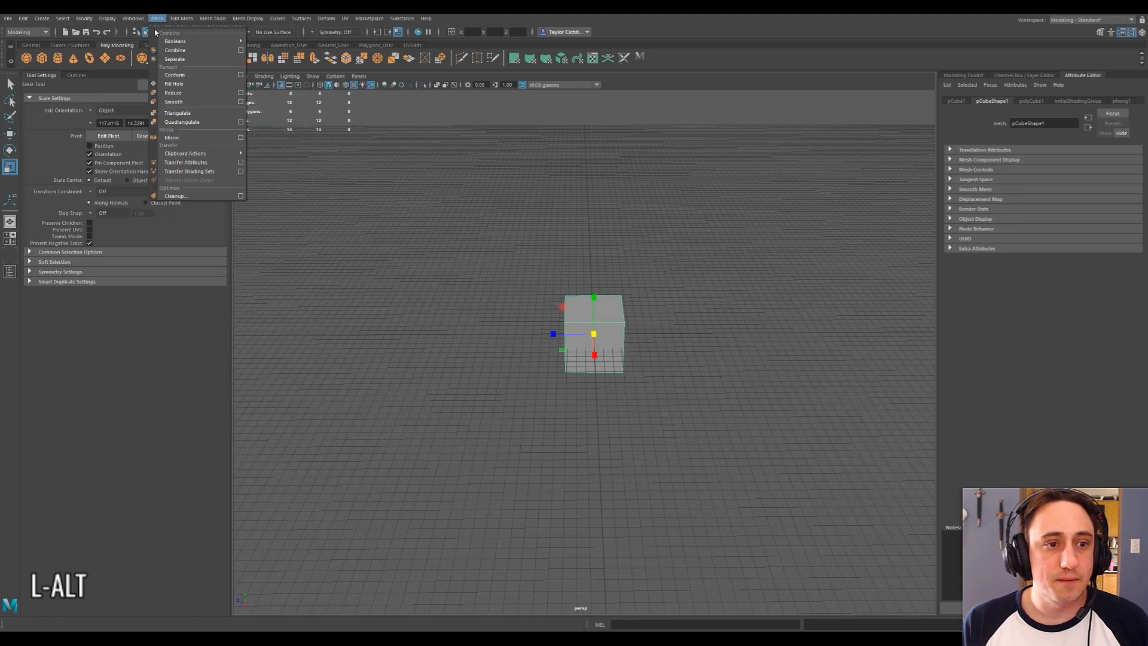
left_click(176, 102)
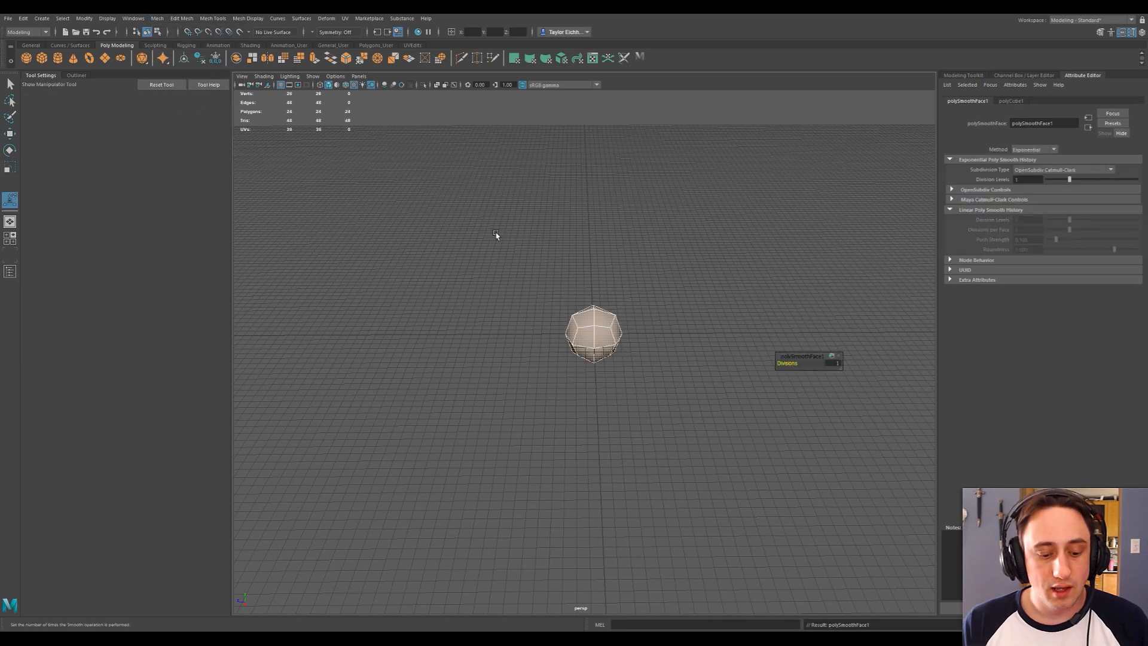
key("g")
scroll(604, 328, "up", 3)
left_click_drag(605, 329, 627, 285, "alt")
scroll(627, 287, "up", 3)
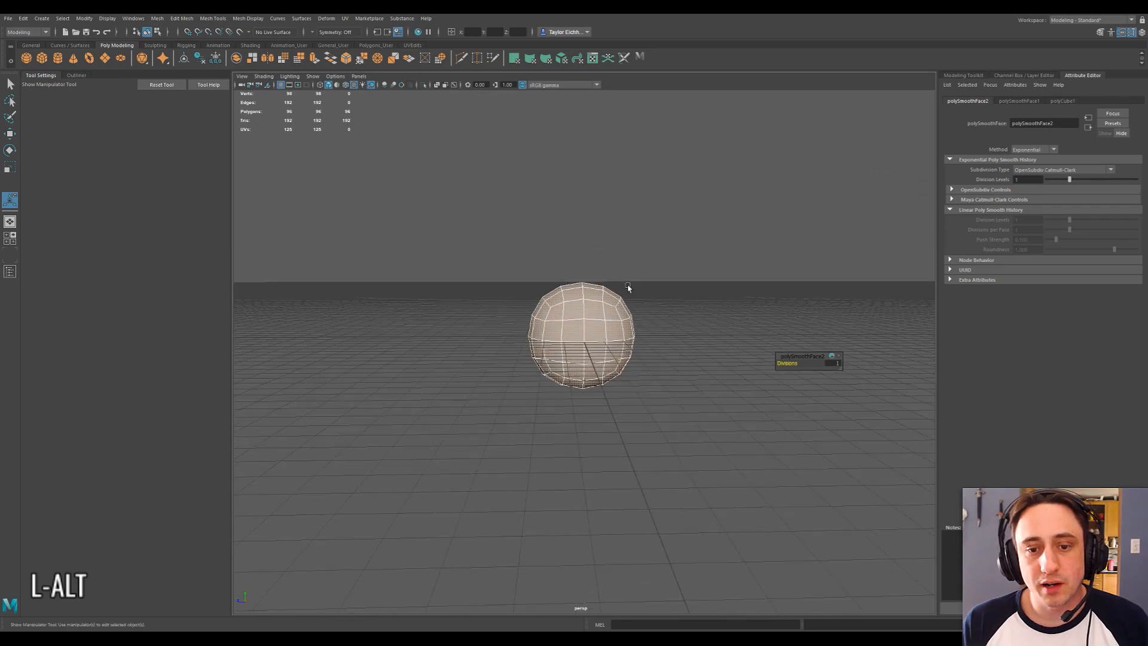
middle_click_drag(628, 287, 620, 293, "alt")
left_click_drag(619, 294, 614, 310, "alt")
Delete the faces of one half of the sphere to leave an open hemisphere.
right_click(596, 319)
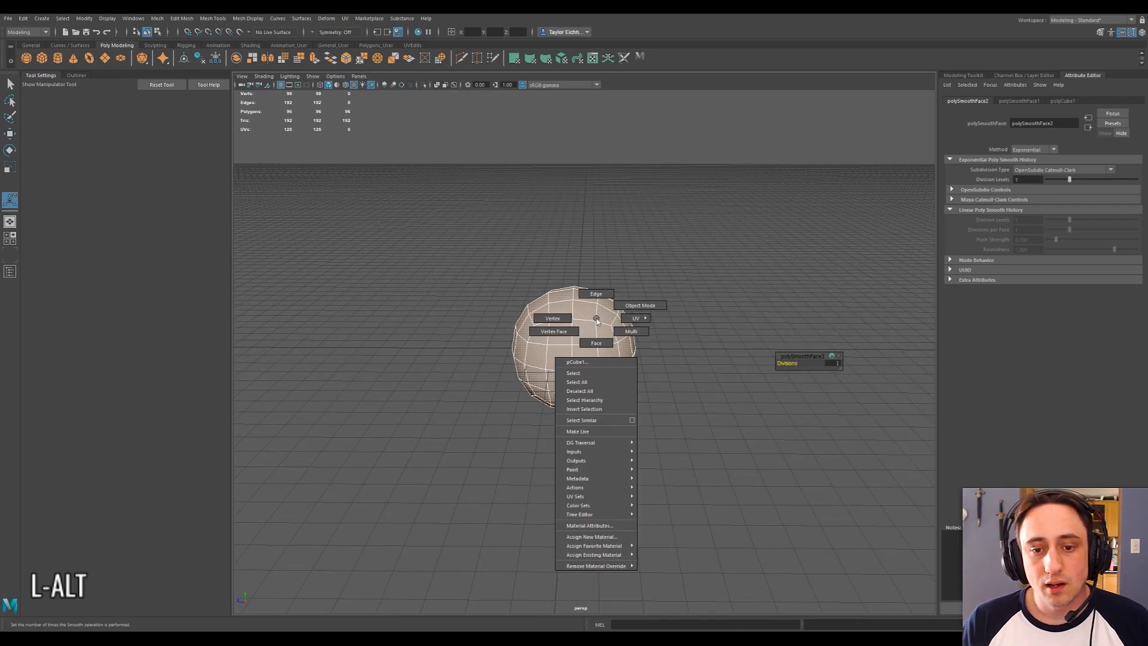
left_click(600, 342)
key("q")
left_click_drag(584, 217, 672, 439)
key("Delete")
scroll(596, 385, "down", 6)
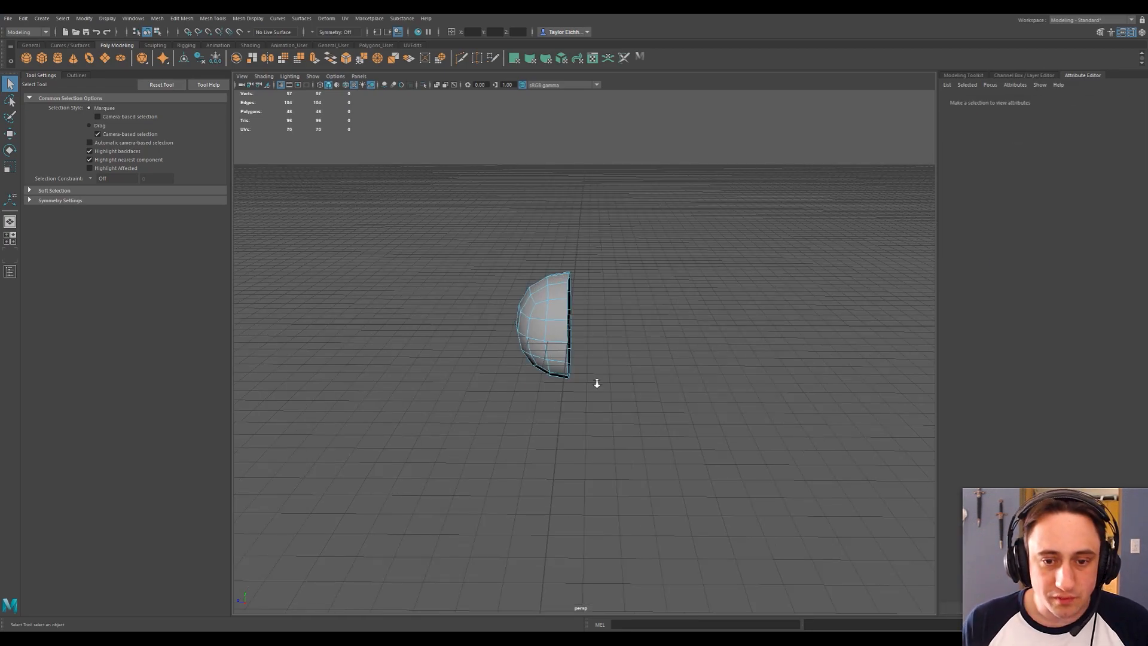
Extrude the open border edge loop of the hemisphere outward along its axis into a long tube.
right_click(632, 296)
right_click_drag(652, 291, 630, 269)
left_click_drag(630, 269, 624, 301, "alt")
double_click(567, 301)
key("w")
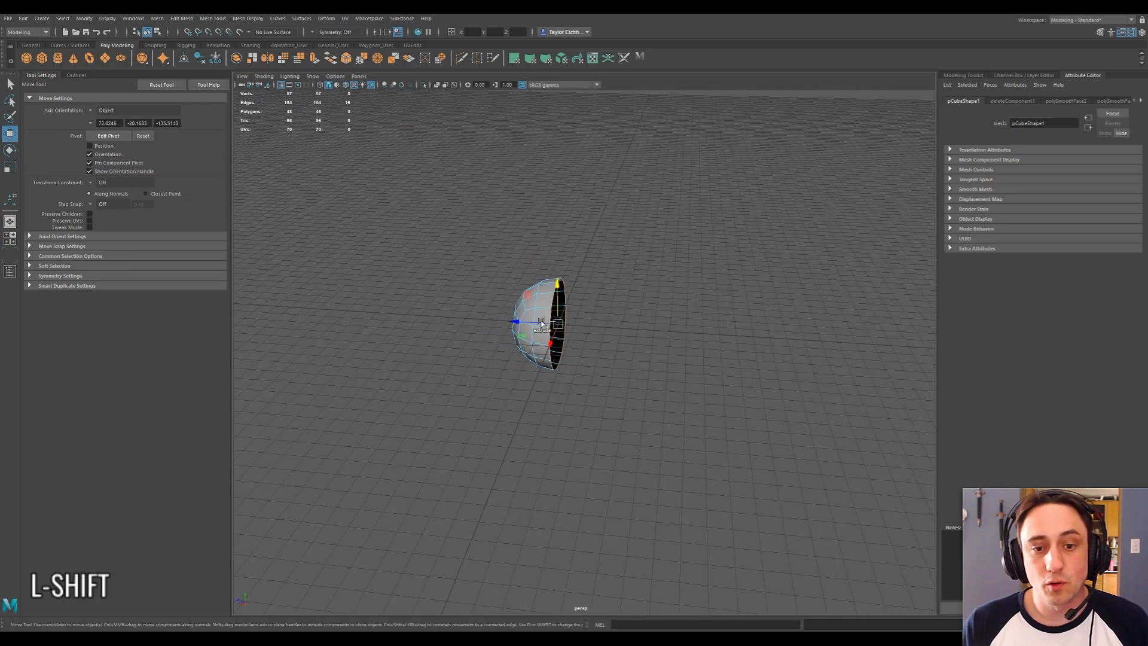
left_click_drag(514, 321, 820, 357, "shift")
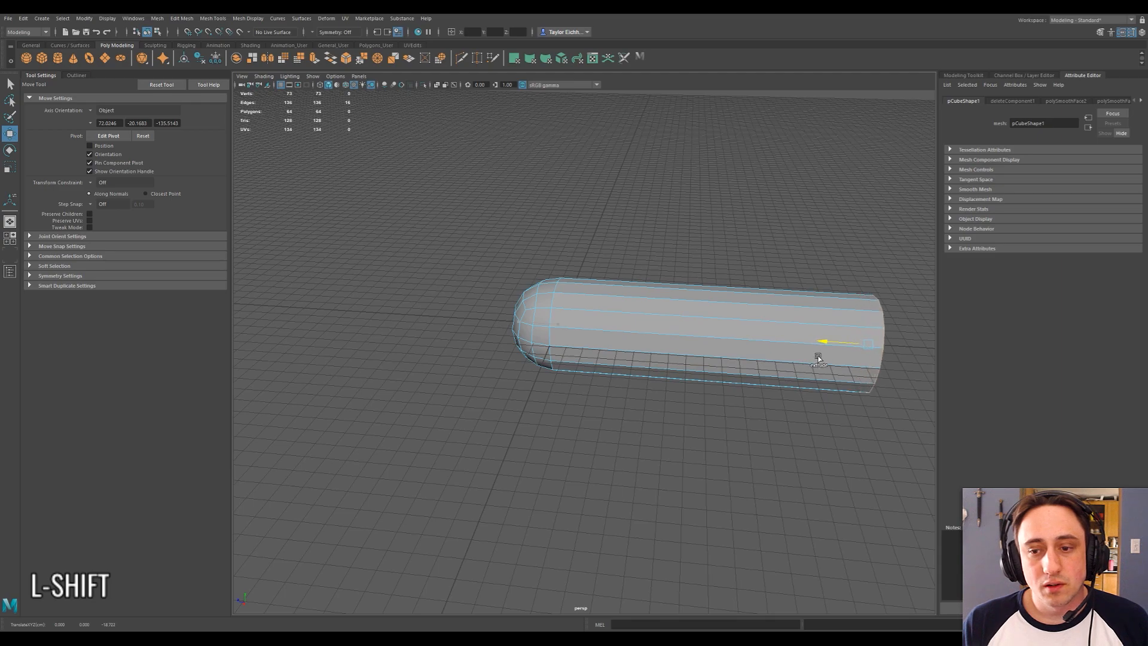
Undo the tube extrusion and the face deletion to get back to the full sphere.
key("ctrl+z")
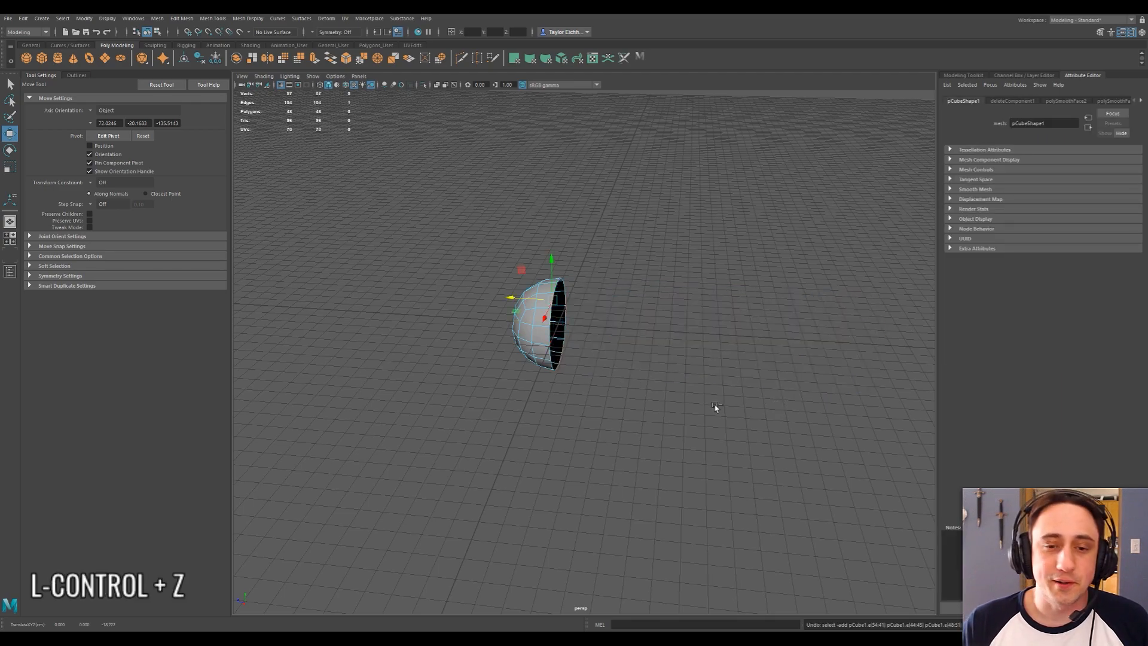
key("ctrl+z")
key("ctrl+z")
key("ctrl+z")
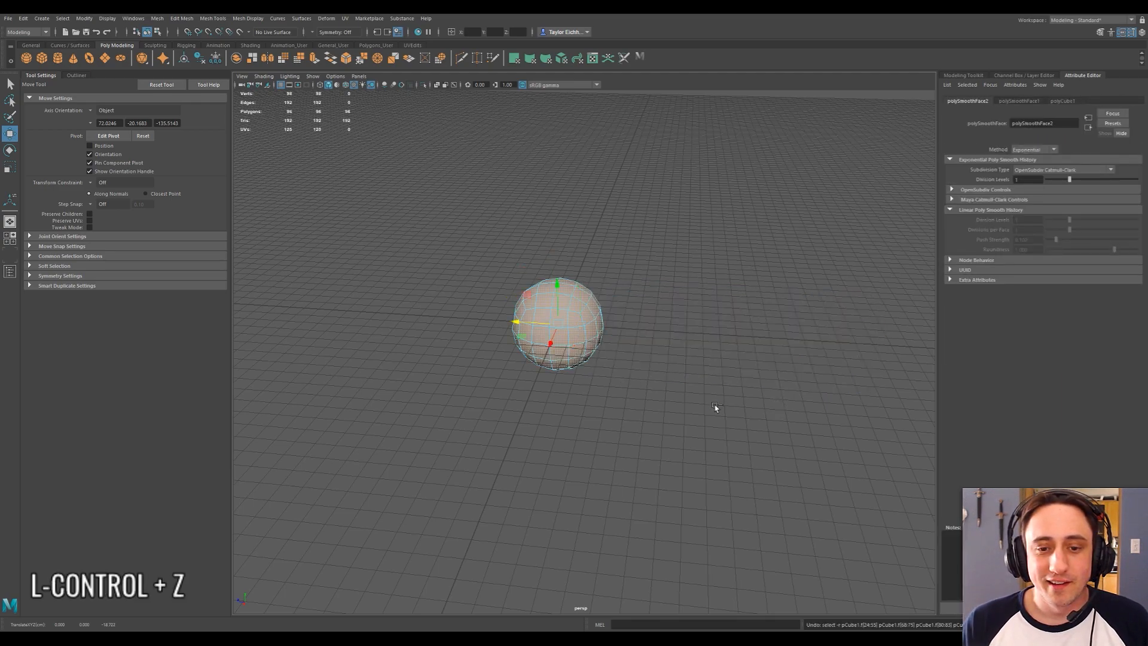
key("shift+z")
left_click_drag(649, 415, 658, 412, "alt")
left_click(646, 396)
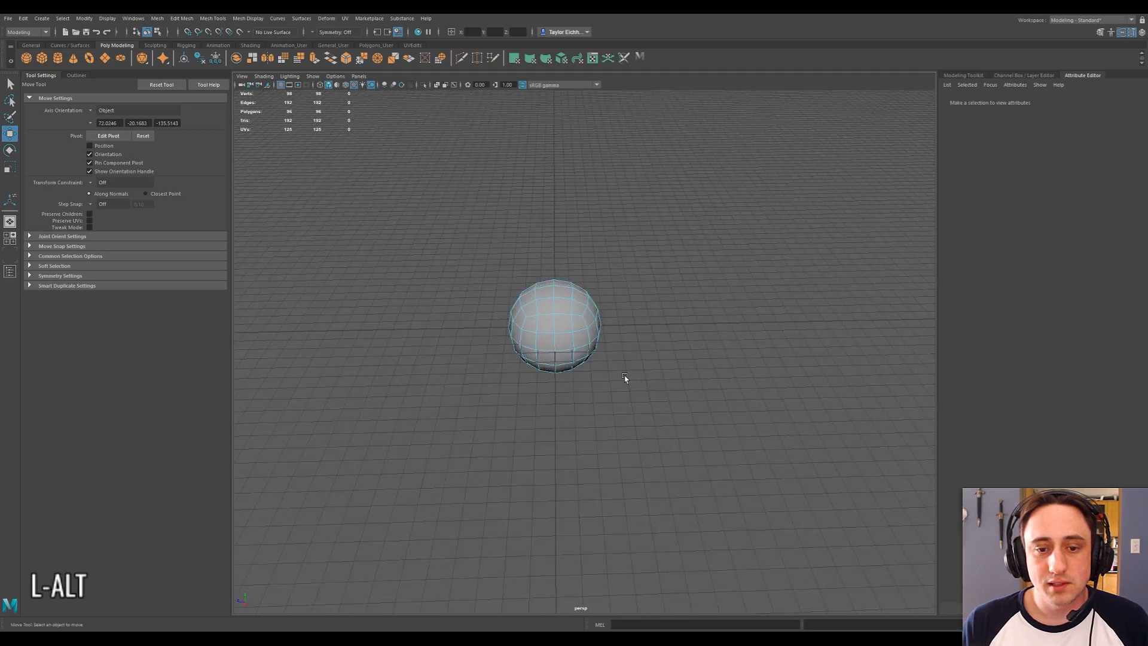
right_click_drag(625, 379, 641, 379, "alt")
left_click_drag(641, 379, 623, 379, "alt")
Undo the second smoothing of the sphere and apply it again.
key("ctrl+z")
key("ctrl+z")
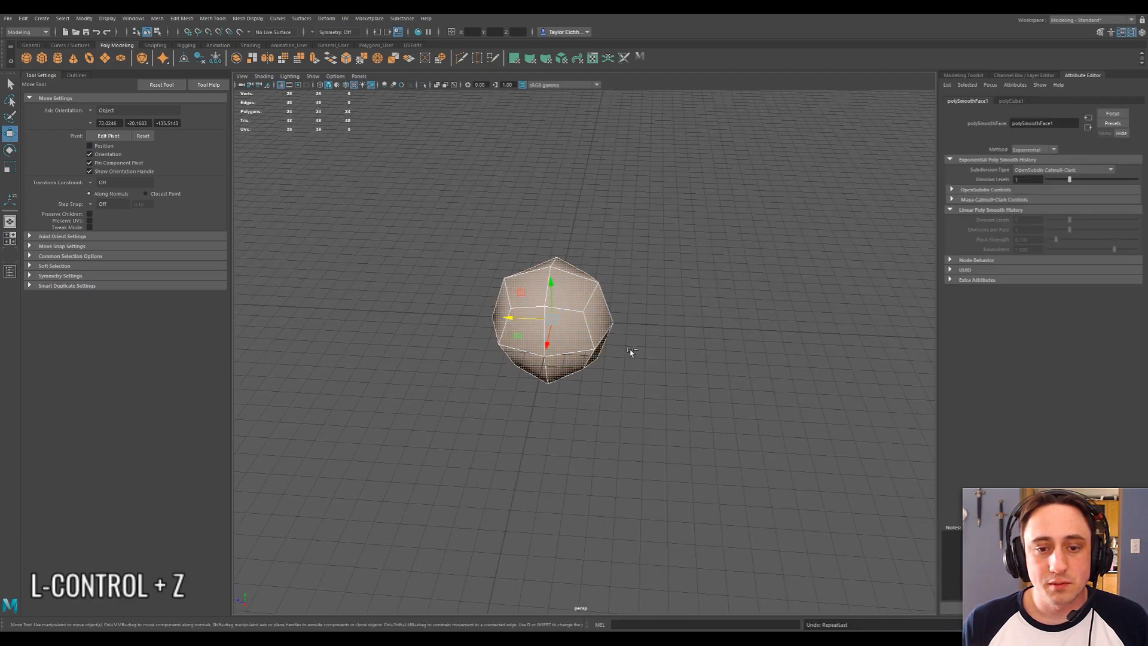
key("g")
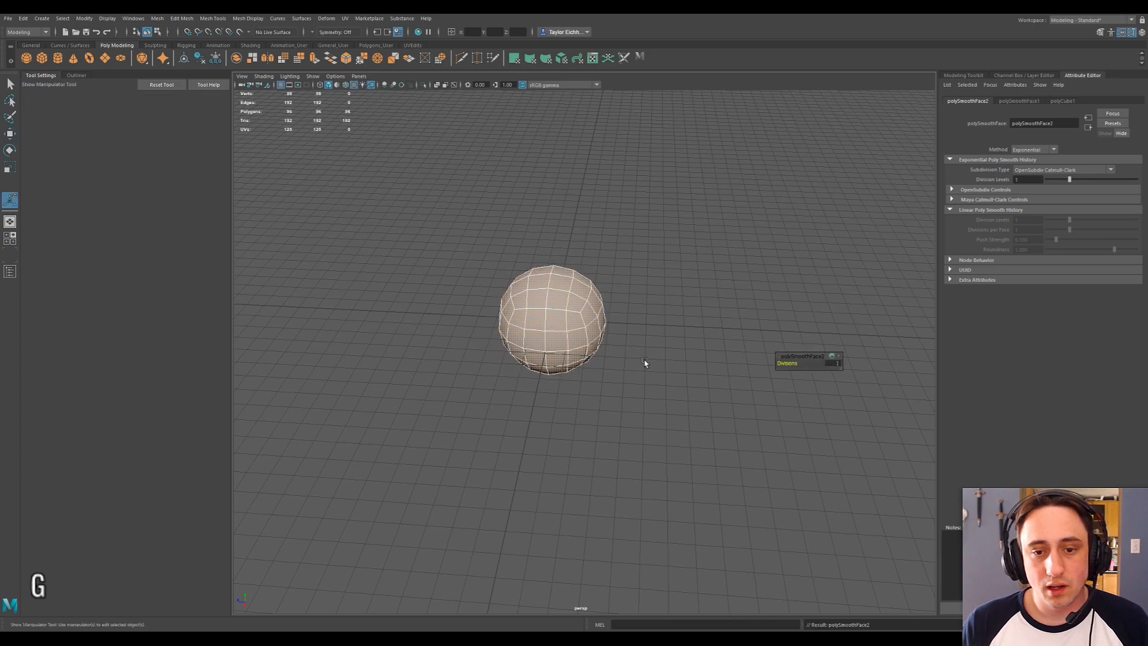
left_click(634, 375)
Select the faces of one half of the sphere and extrude them outward along its axis to form a capsule.
left_click_drag(633, 375, 584, 274, "alt")
left_click(580, 324)
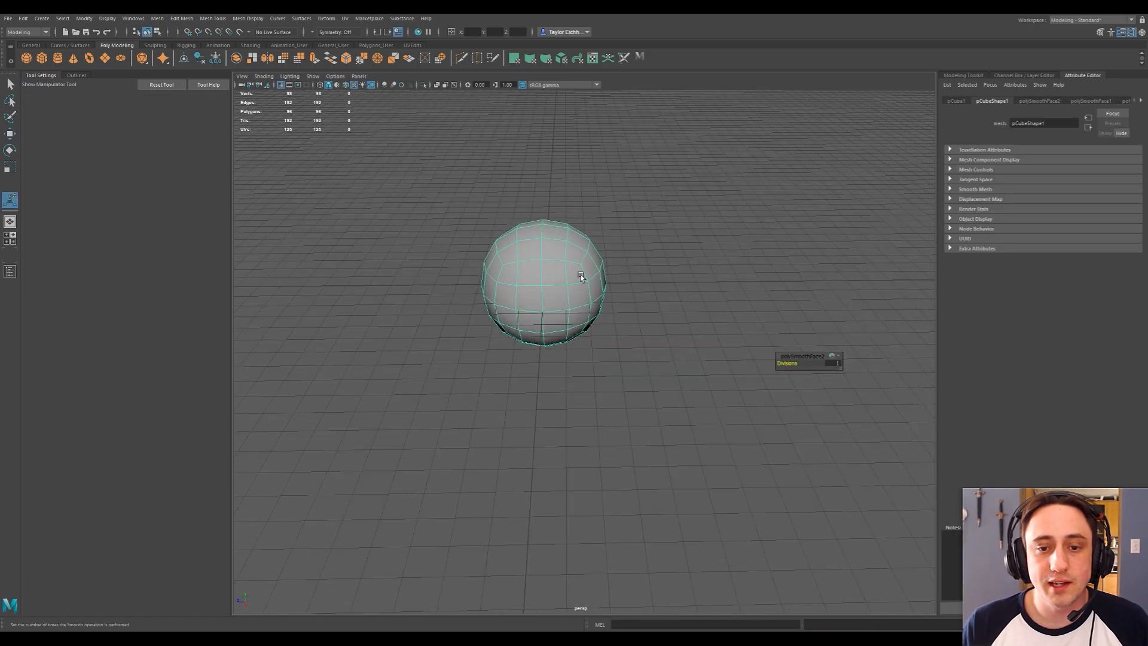
right_click(581, 277)
left_click(579, 309)
left_click_drag(553, 187, 682, 452)
mouse_move(697, 382)
left_mouse_down("alt")
mouse_move(538, 366)
mouse_move(589, 377)
mouse_move(699, 365)
left_mouse_up("alt")
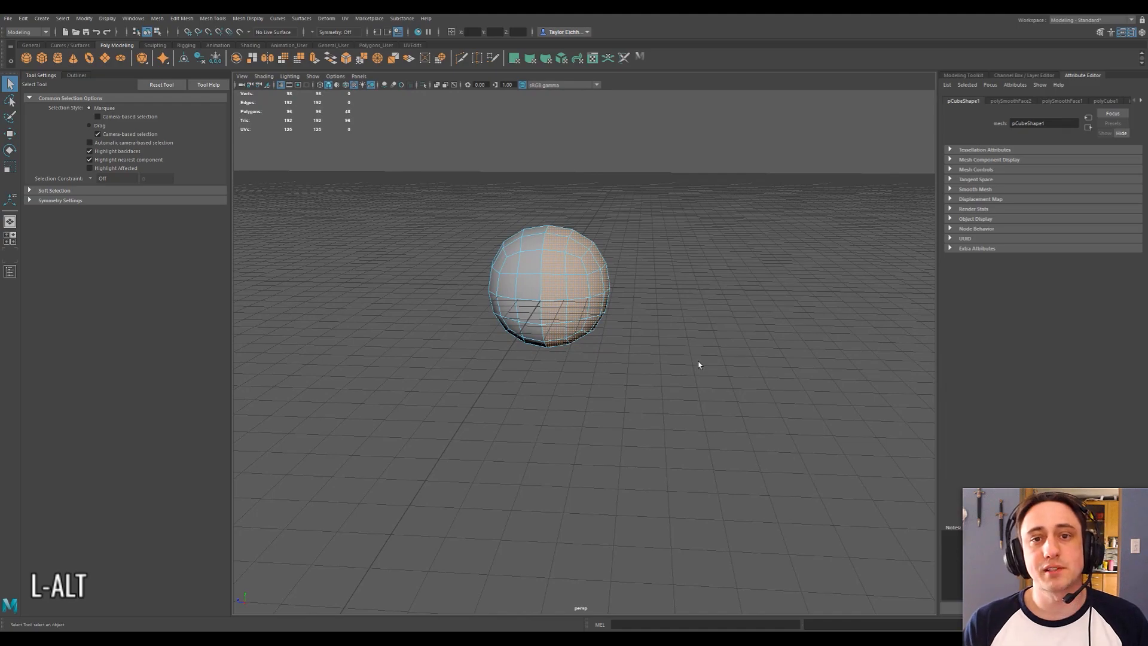
scroll(675, 351, "down", 6)
middle_click_drag(664, 343, 582, 345, "alt")
scroll(583, 345, "up", 2)
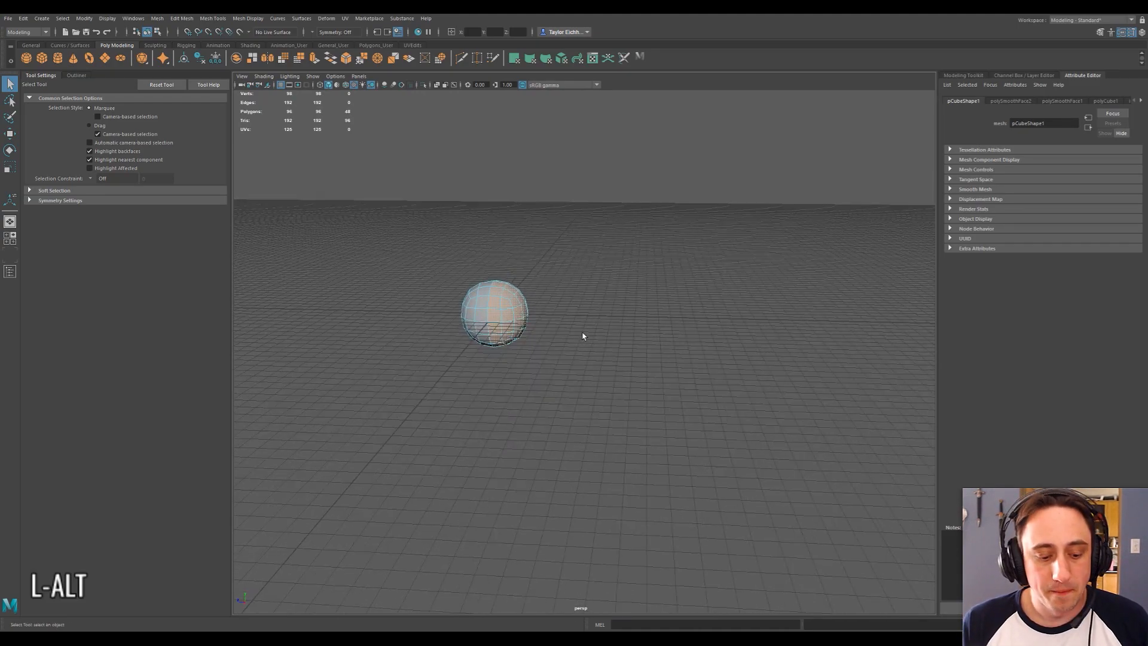
key("w")
left_click_drag(481, 326, 860, 334, "shift")
Move the extruded half farther along the axis to stretch the capsule into a long, thin bar.
scroll(795, 385, "down", 5)
middle_click_drag(763, 418, 643, 428, "alt")
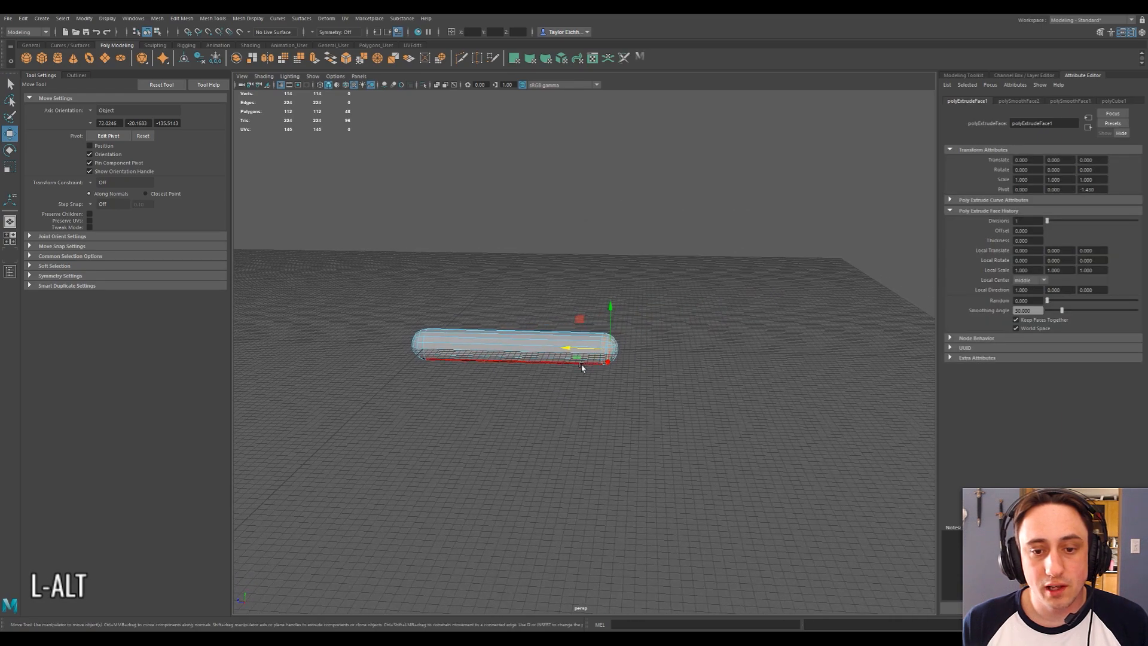
left_click_drag(567, 348, 841, 361)
scroll(665, 425, "down", 5)
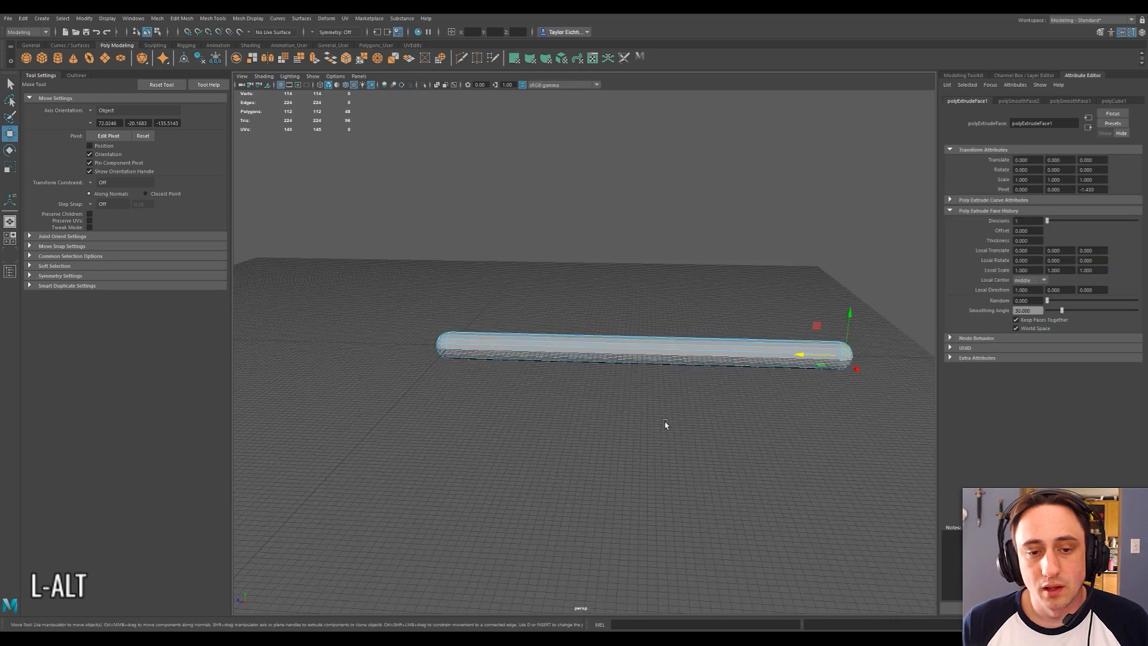
Switch to Unity and examine the glowing bars above and below the Groove Gunner logo.
key("alt+Tab")
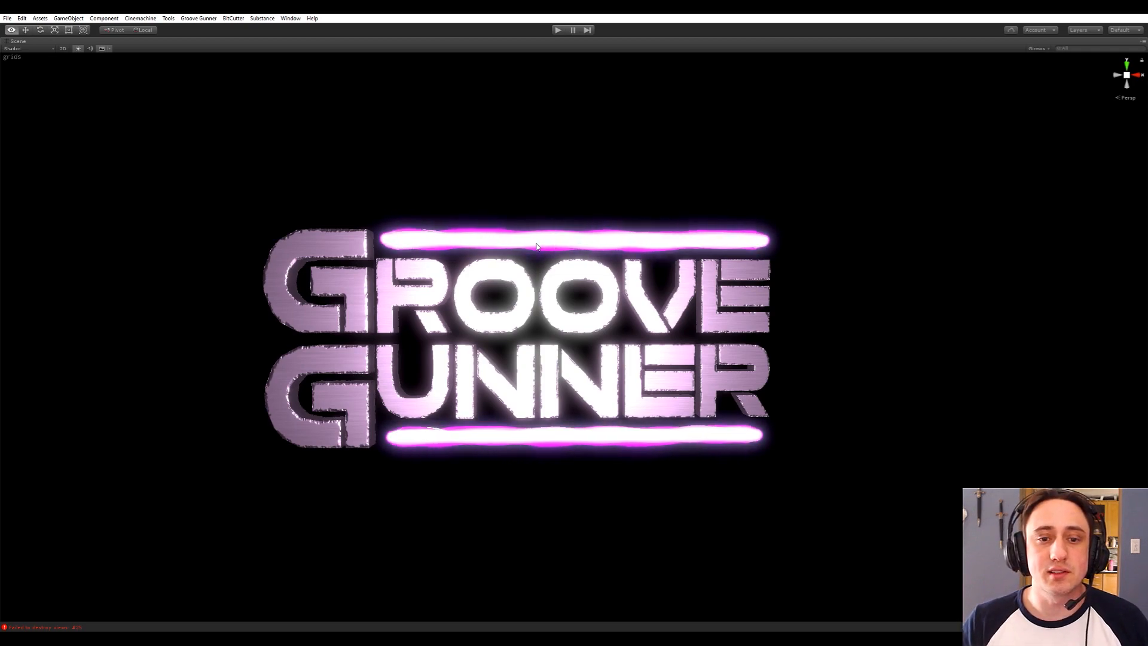
scroll(536, 244, "up", 3)
middle_click_drag(536, 244, 532, 256, "alt")
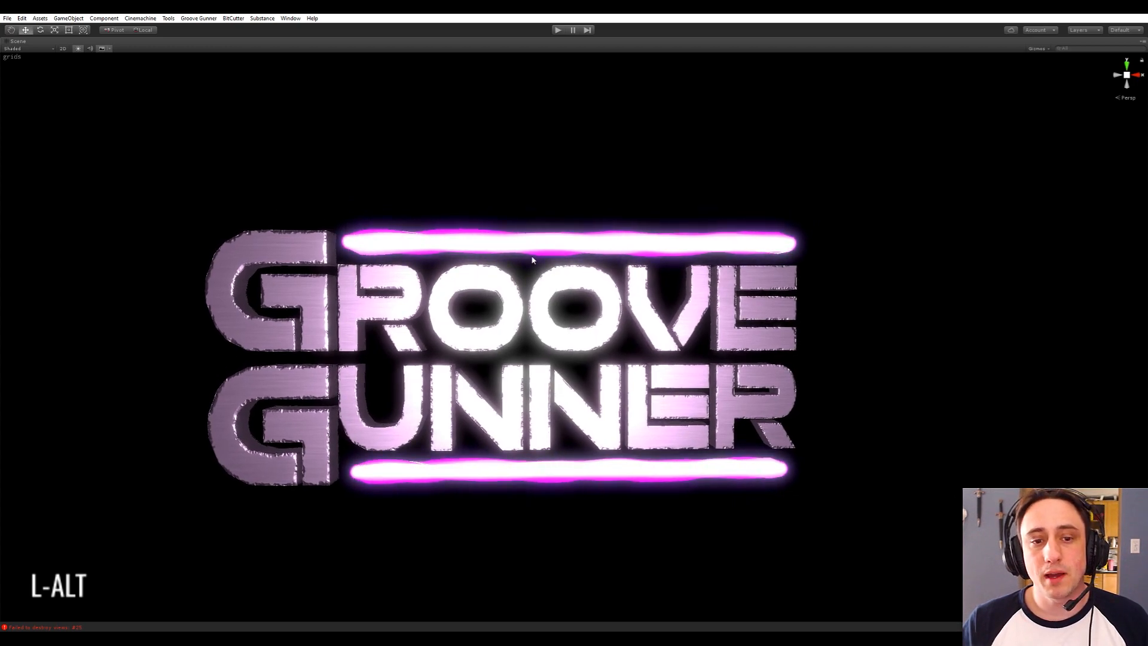
scroll(531, 257, "down", 4)
scroll(530, 257, "up", 3)
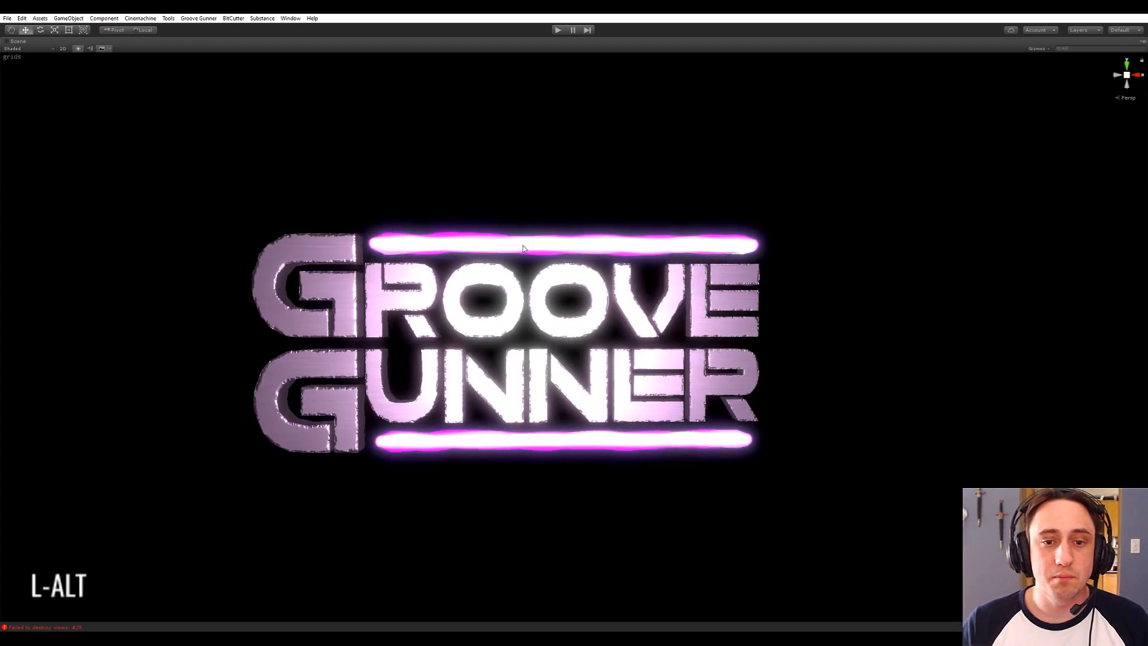
left_click(578, 251)
left_click(577, 252)
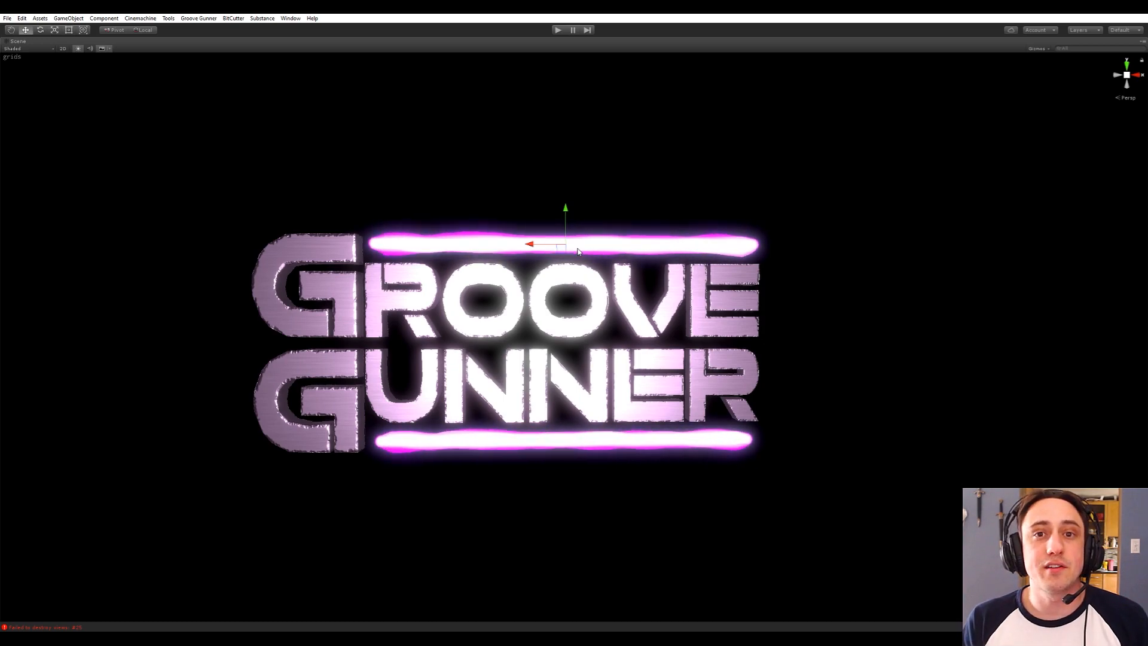
Switch back to Maya, select the bar as an object and reset its pivot to its centre.
key("alt+Tab")
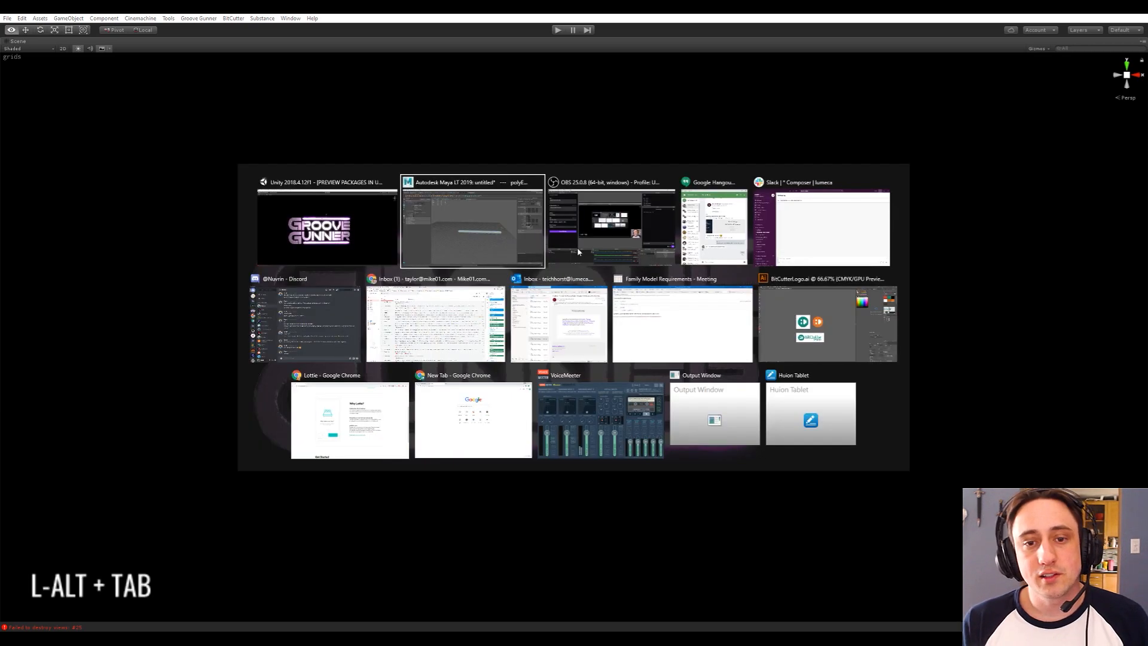
left_click_drag(600, 295, 591, 358, "alt")
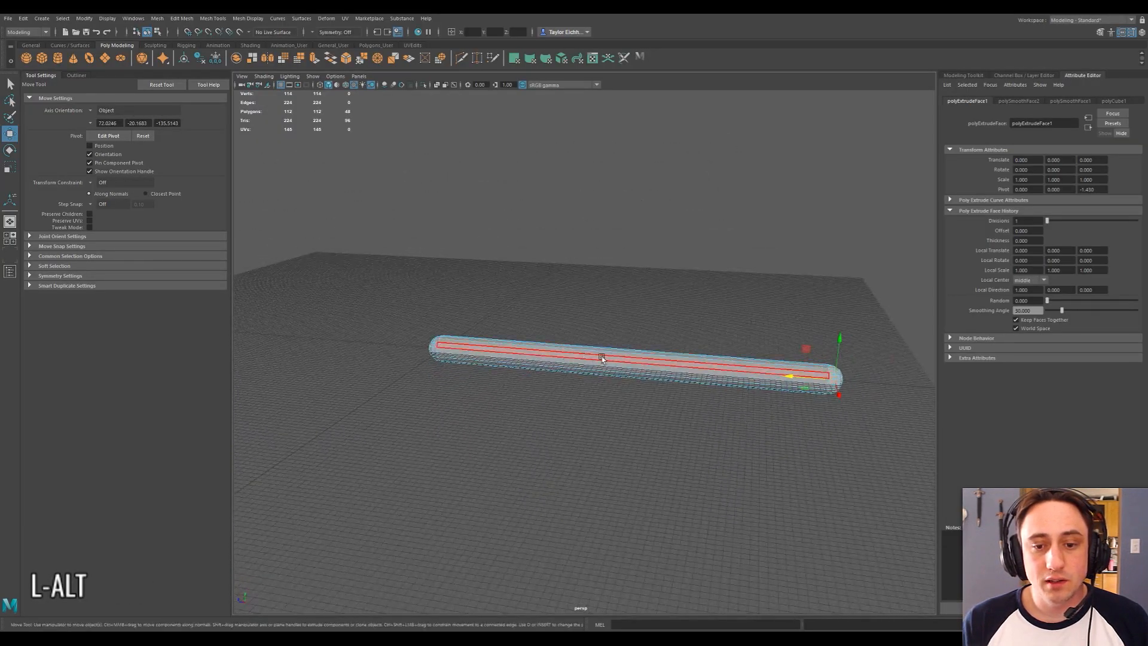
left_click_drag(687, 338, 602, 276, "alt")
right_click_drag(602, 277, 624, 269)
left_click(625, 287)
left_click(608, 346)
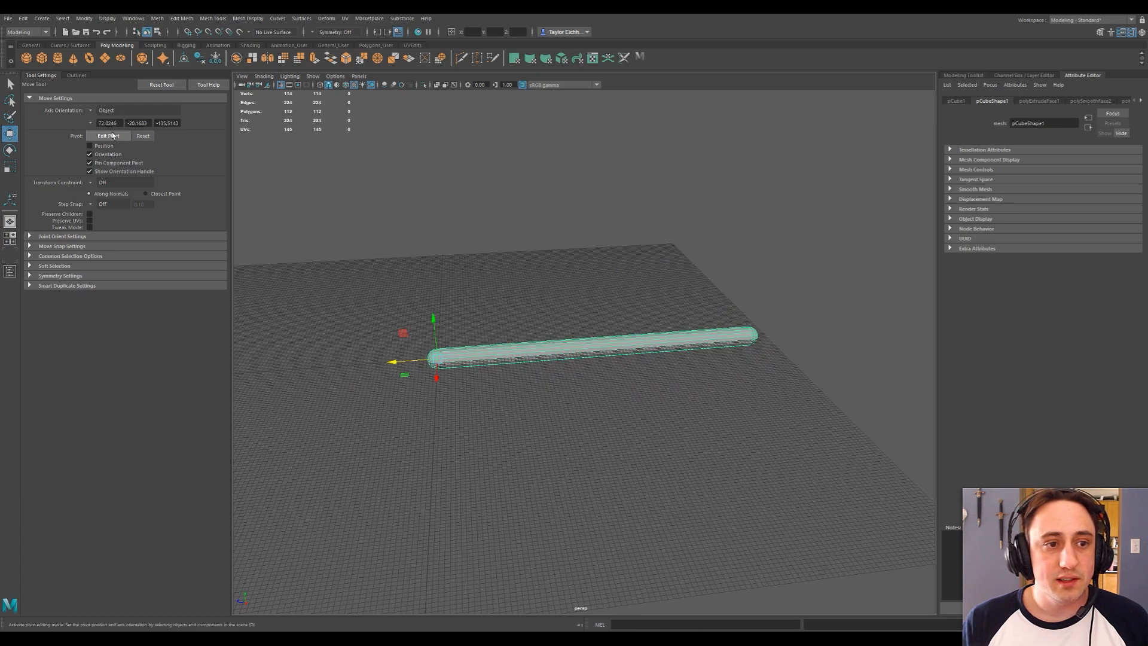
left_click(143, 136)
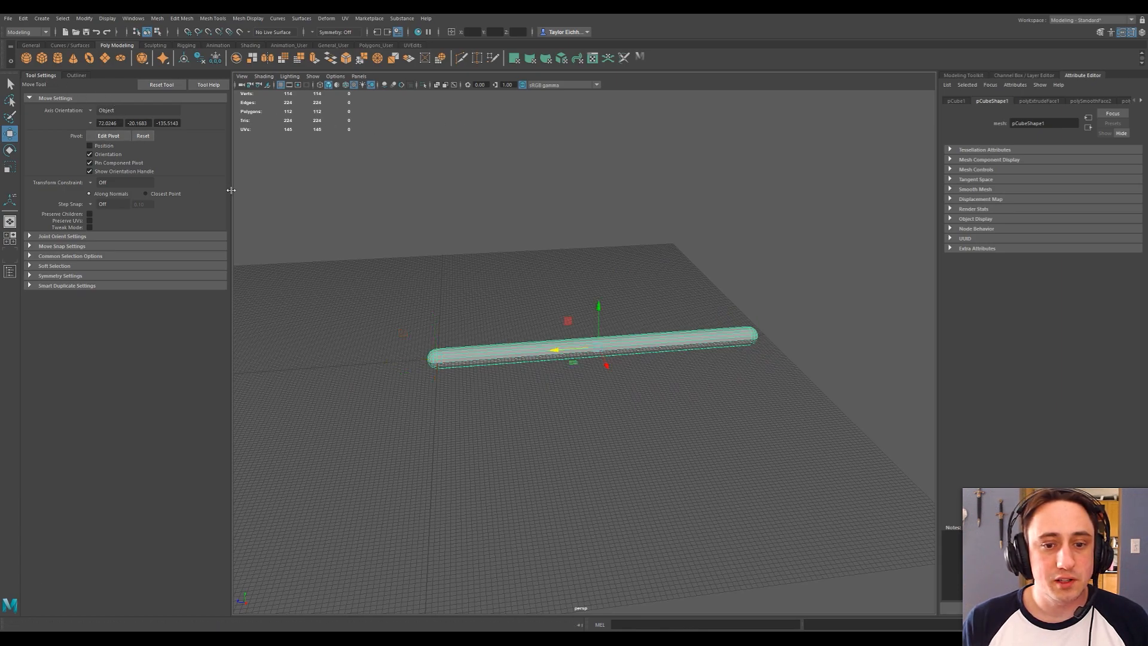
Centre the bar at the world origin by setting its absolute X, Y and Z position to 0.
key("KP_0")
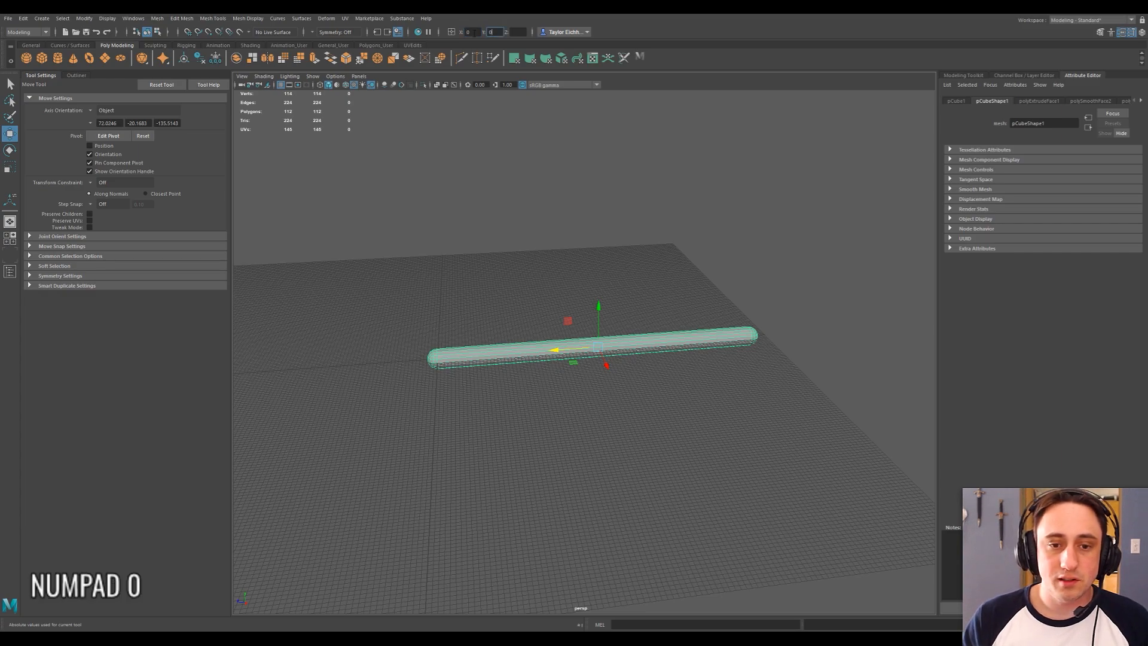
left_click_drag(607, 228, 609, 241, "alt")
left_click(578, 252)
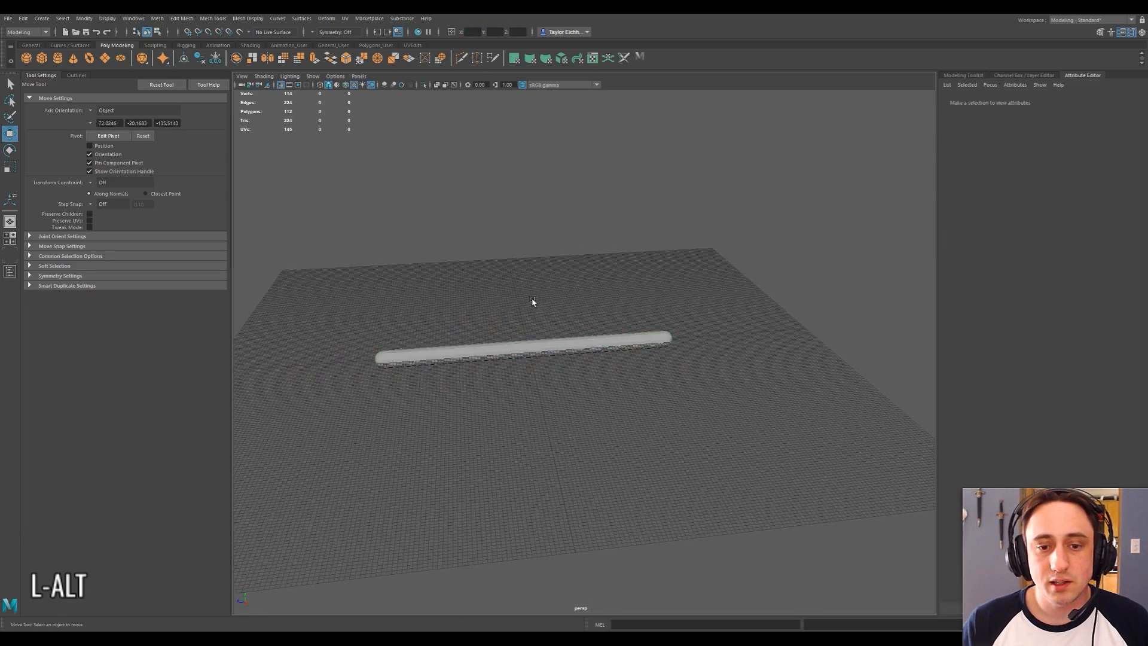
Select the long side faces around the bar and add linear divisions to them, 1 in U and 20 in V.
right_click_drag(535, 300, 543, 273, "alt")
left_click_drag(543, 274, 579, 333, "alt")
left_click(579, 335)
right_click(578, 339)
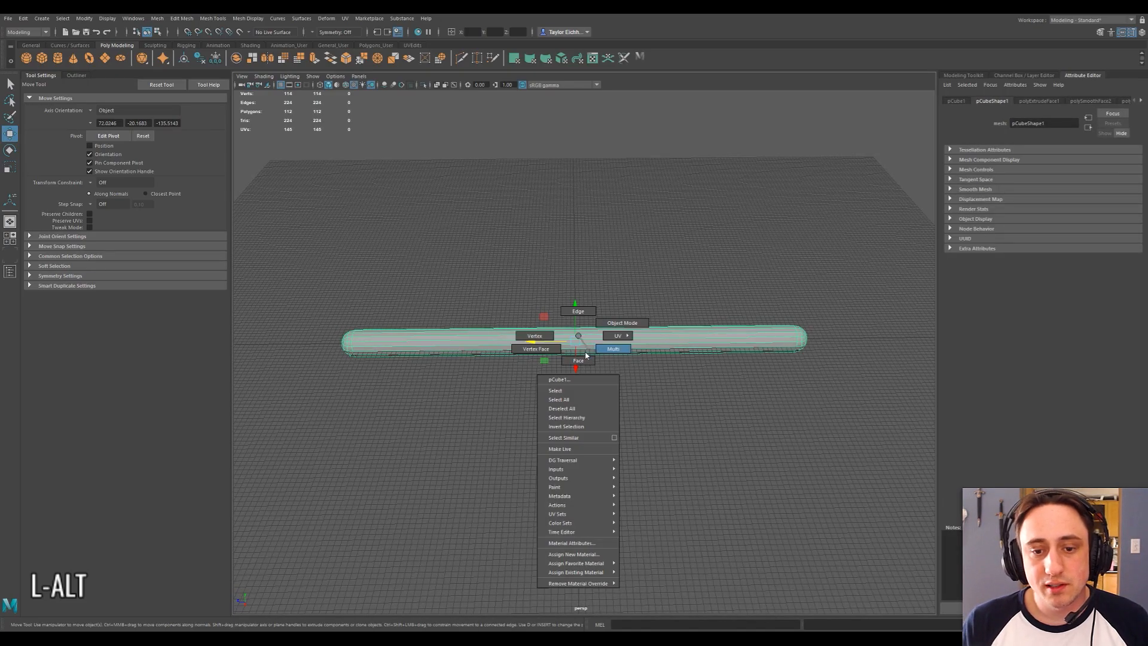
left_click(612, 348)
left_click_drag(535, 243, 592, 509)
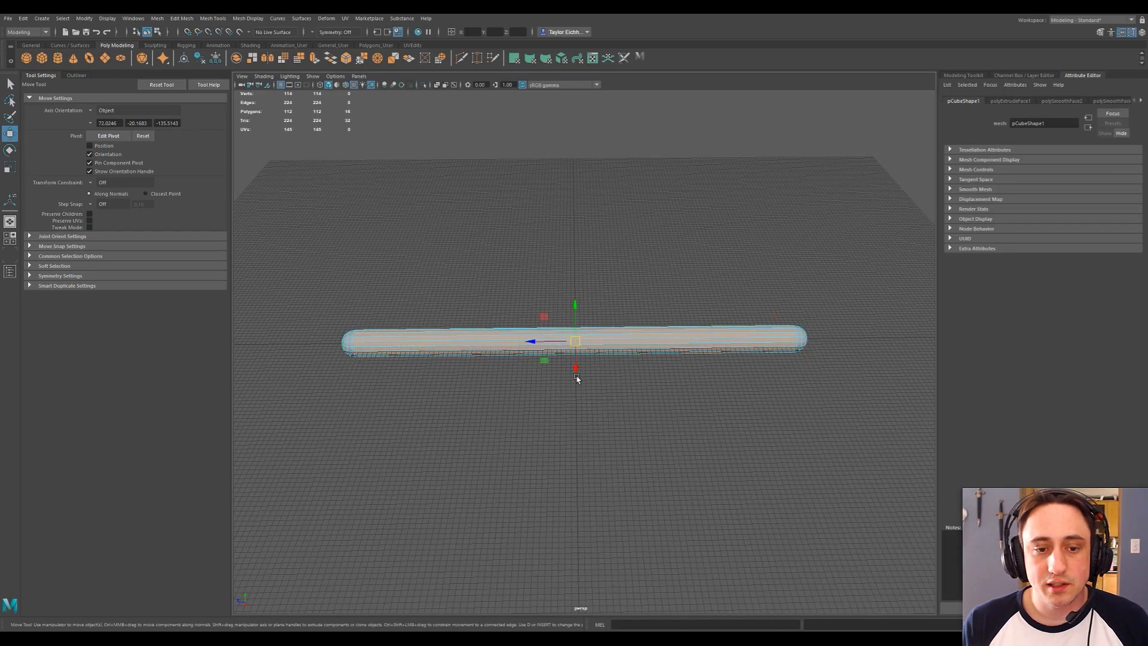
right_click(600, 340, "shift")
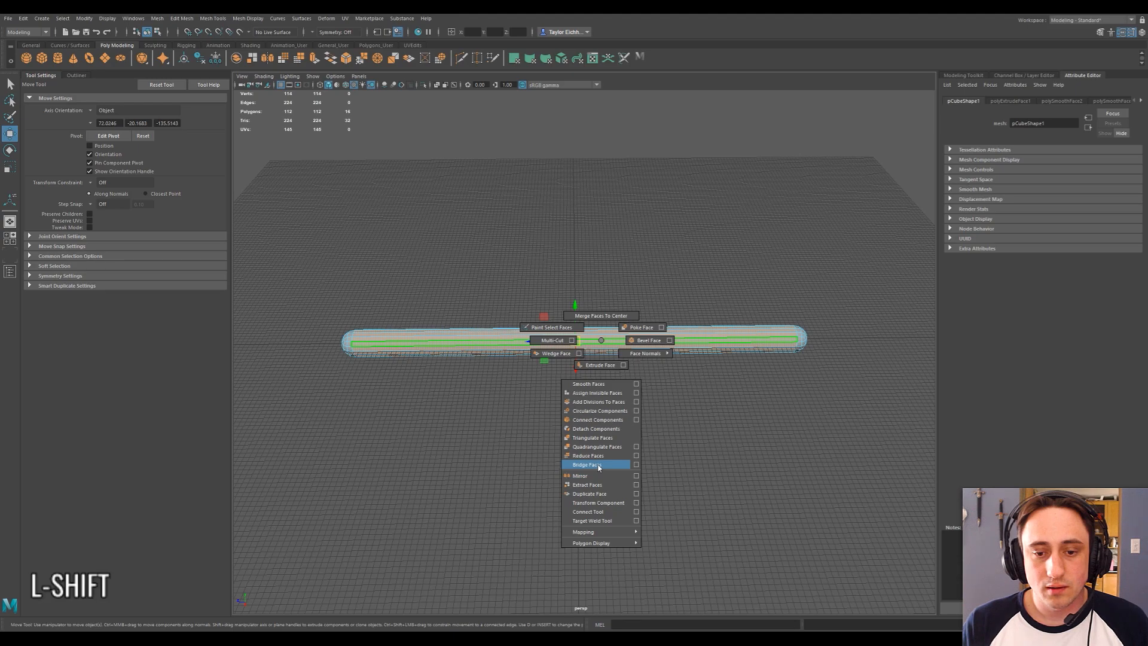
left_click(596, 403)
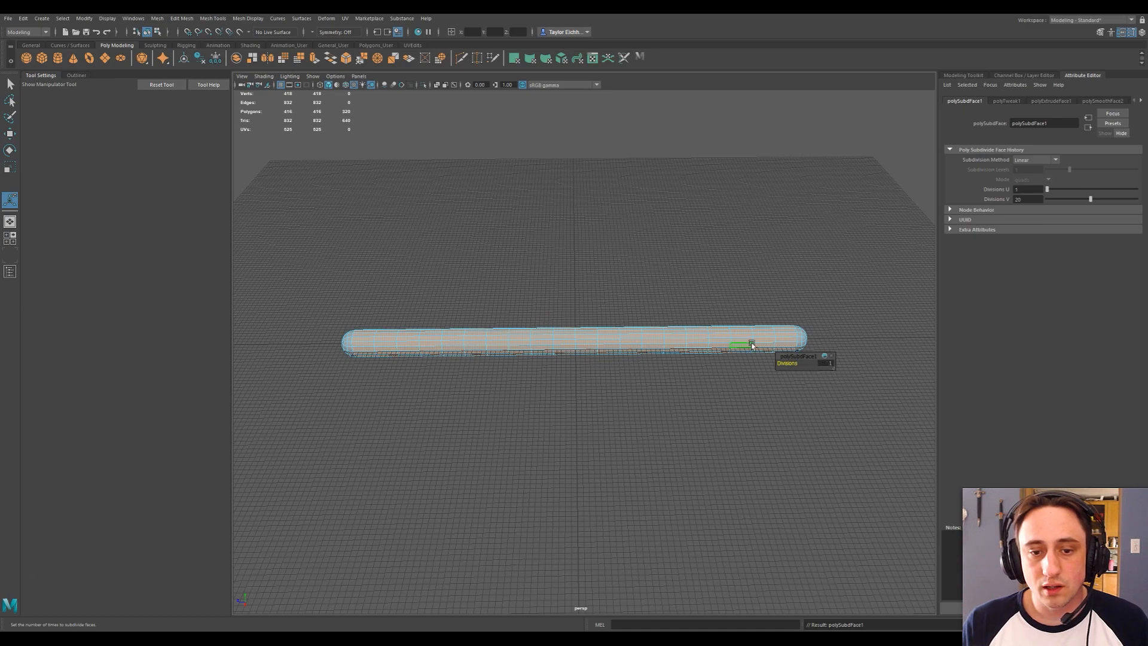
Undo the face divisions and reapply linear divisions of 1 in U and 20 in V to the bar's side faces.
key("ctrl+z")
key("ctrl+z")
left_click_drag(506, 242, 592, 399)
right_click_drag(593, 339, 627, 404, "shift")
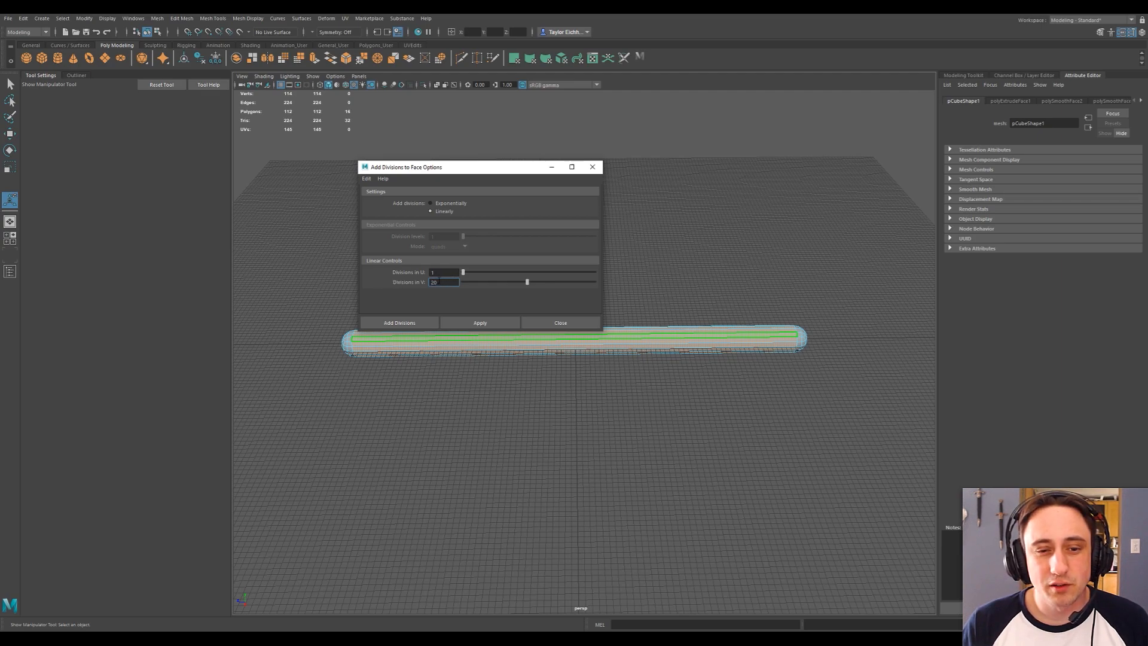
left_click(468, 323)
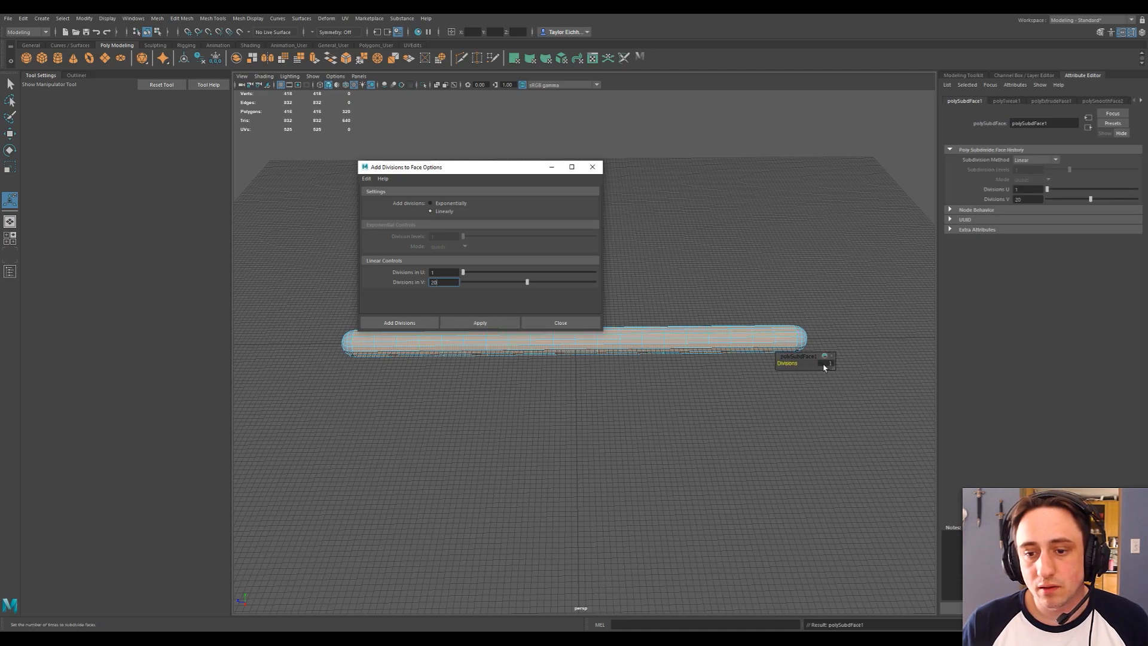
Try to edit the Divisions value of the new face subdivision directly in the viewport.
key("ctrl+z")
key("Escape")
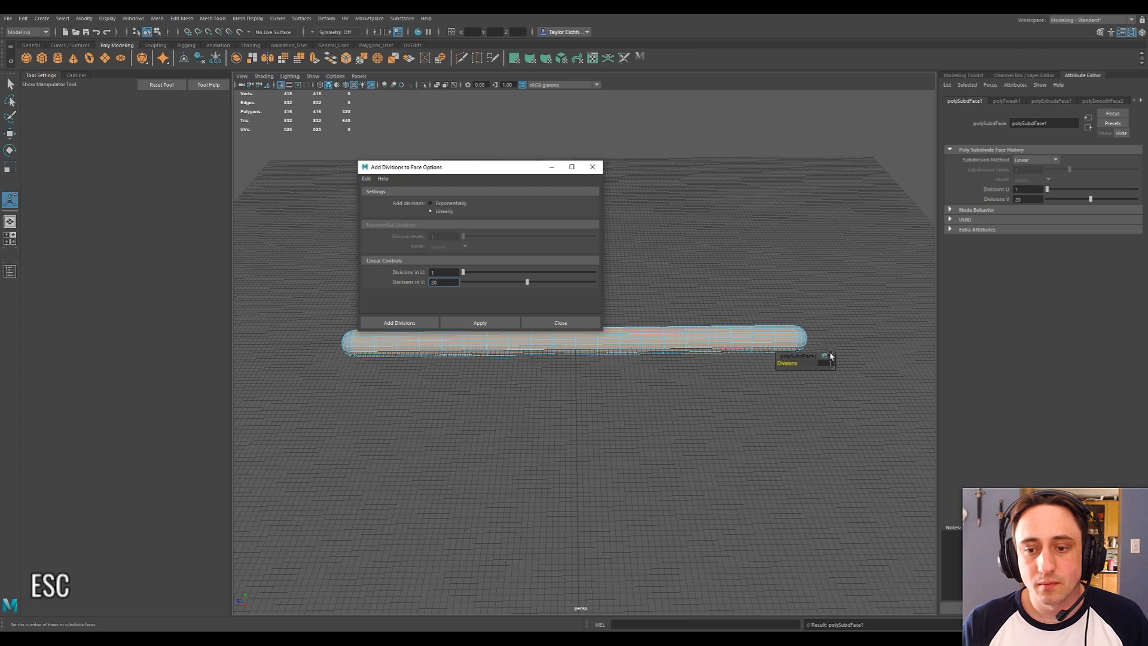
left_click(825, 365)
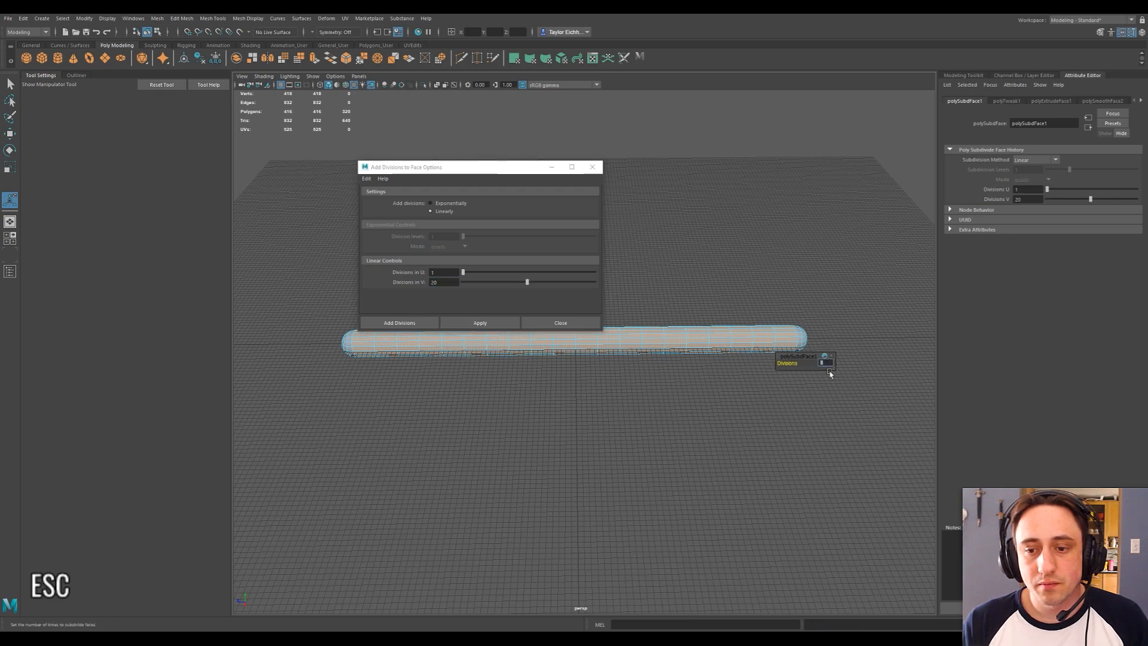
key("Return")
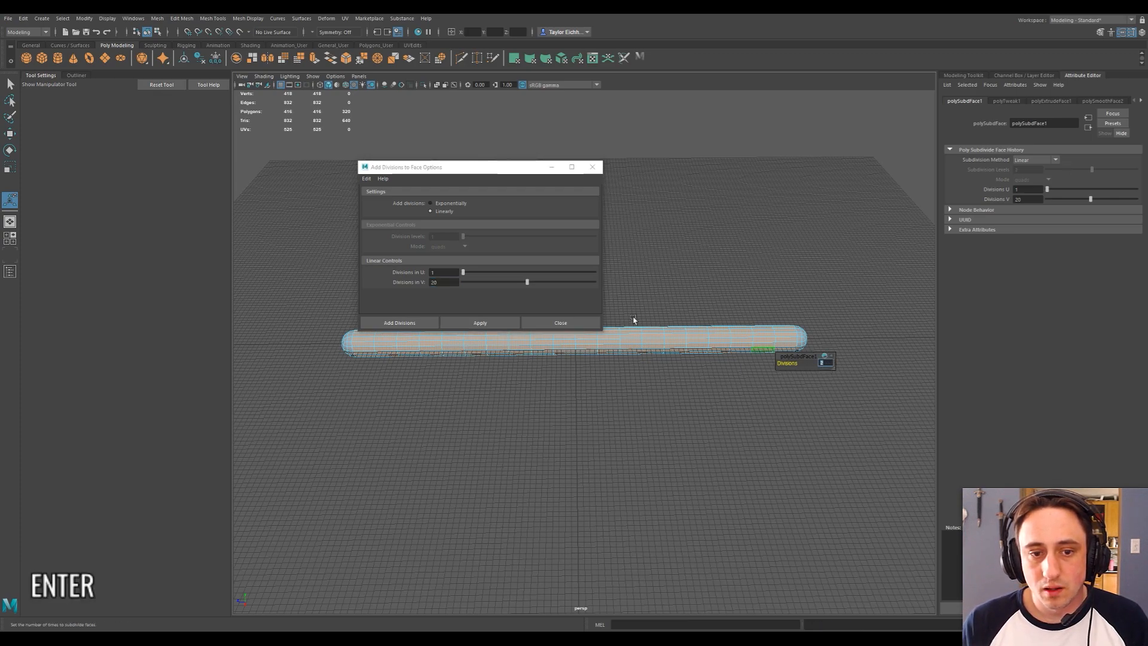
Undo the face divisions and add linear divisions of 1 in U and 30 in V to the bar's side faces.
left_click(560, 322)
key("ctrl+z")
key("ctrl+z")
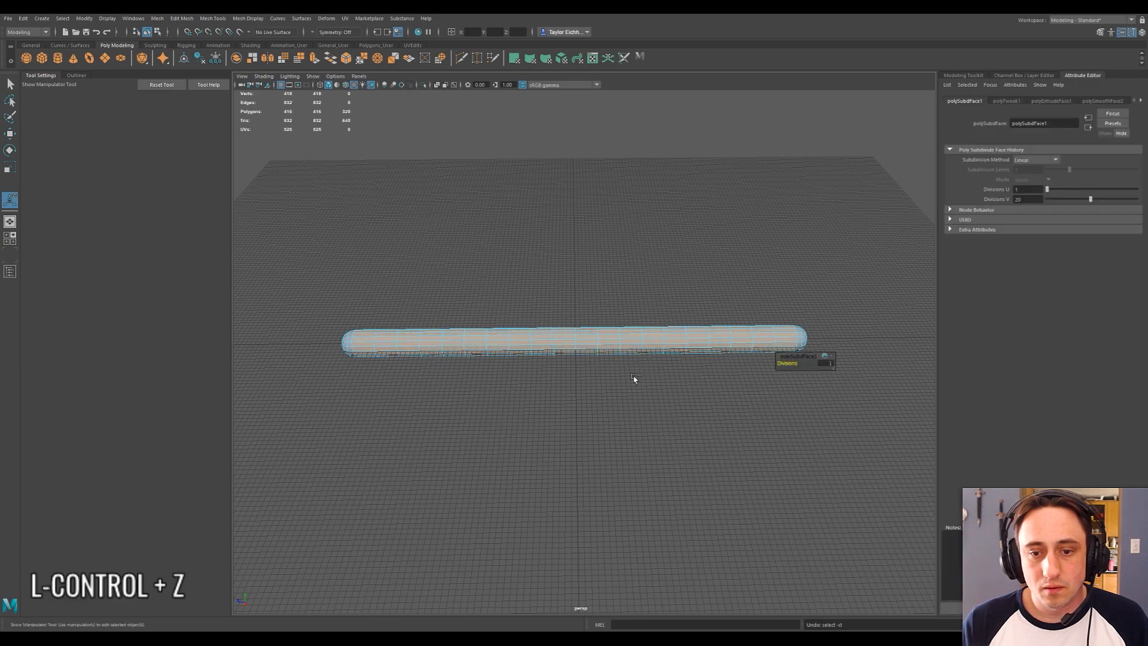
key("ctrl+z")
key("ctrl+z")
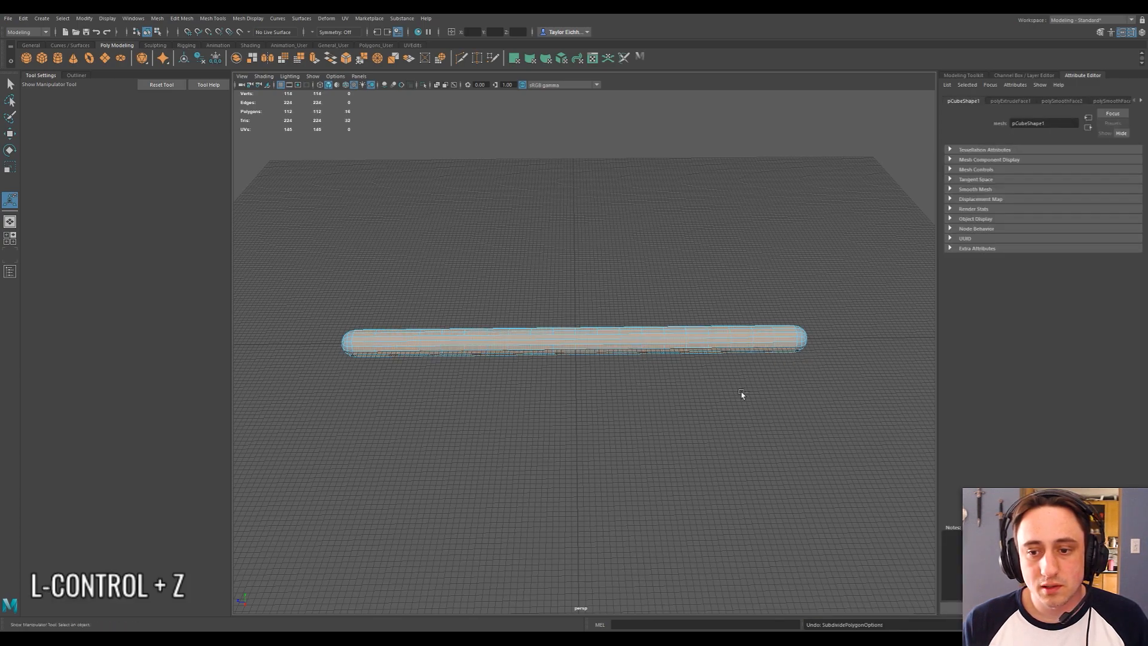
key("z")
key("z")
right_click_drag(601, 343, 637, 403, "shift")
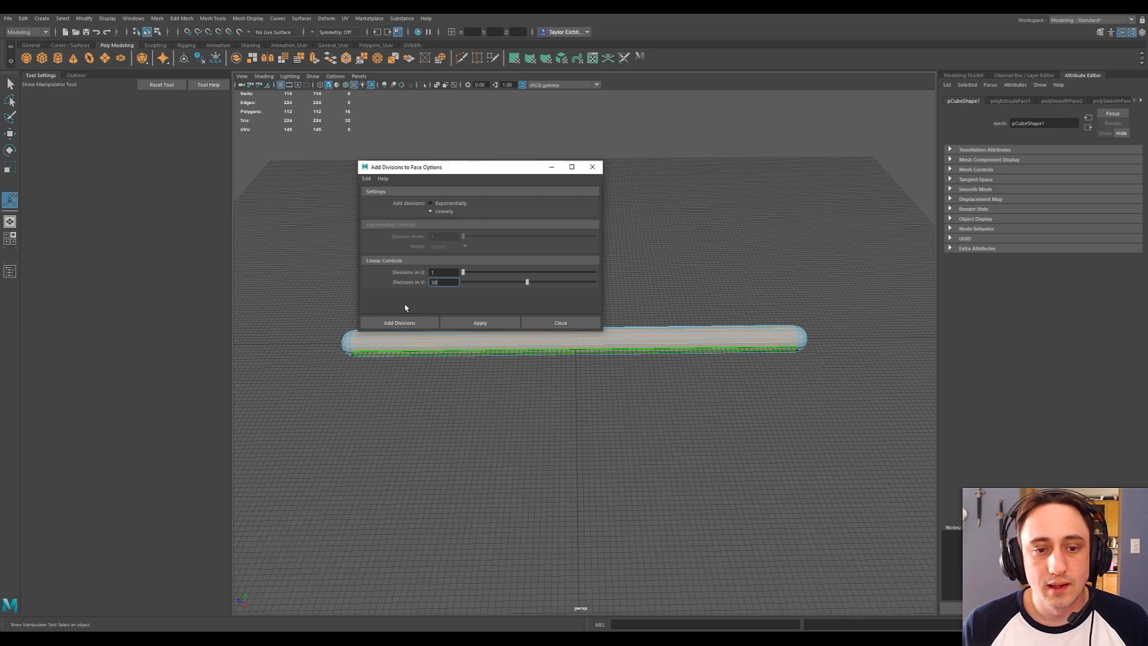
left_click(416, 323)
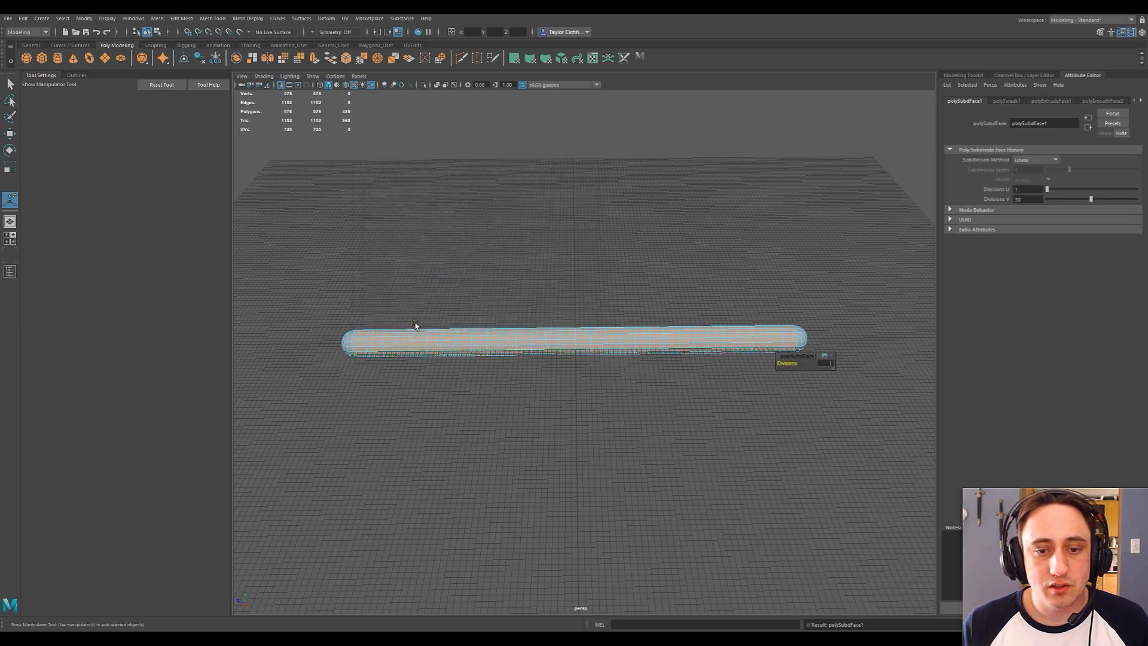
Leave face selection, select the whole bar as an object and inspect its subdivisions along the length.
left_click(615, 238)
right_click_drag(608, 241, 627, 230)
key("q")
left_click(636, 257)
left_click(661, 346)
mouse_move(551, 356)
left_mouse_down("alt")
mouse_move(522, 374)
mouse_move(545, 339)
left_mouse_up("alt")
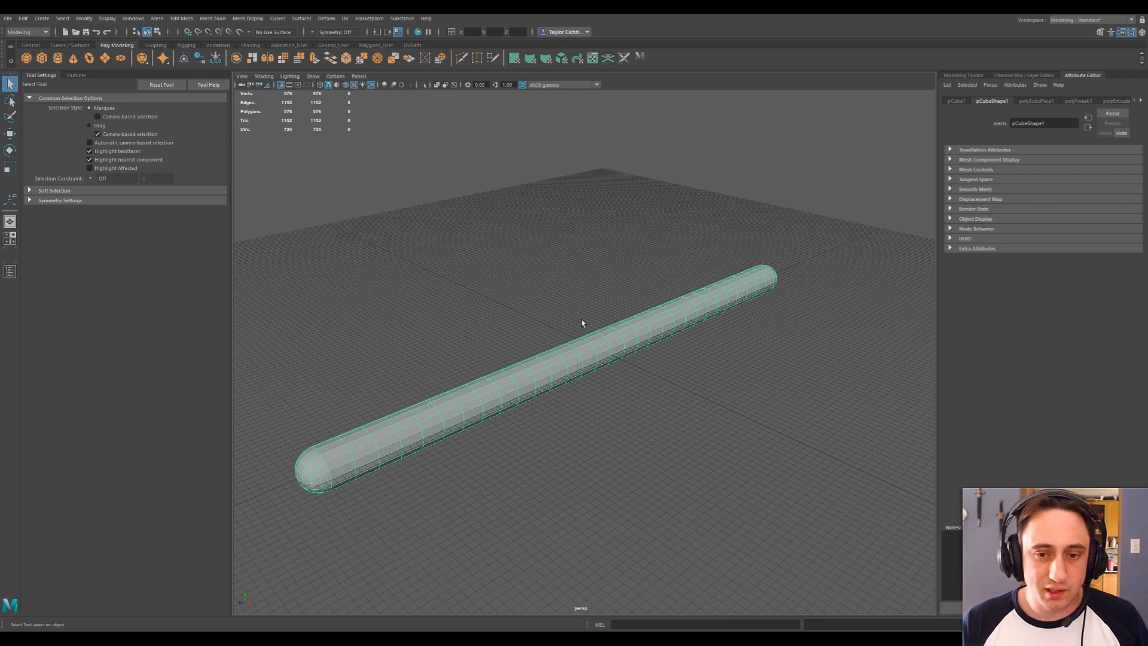
left_click_drag(582, 323, 553, 307, "alt")
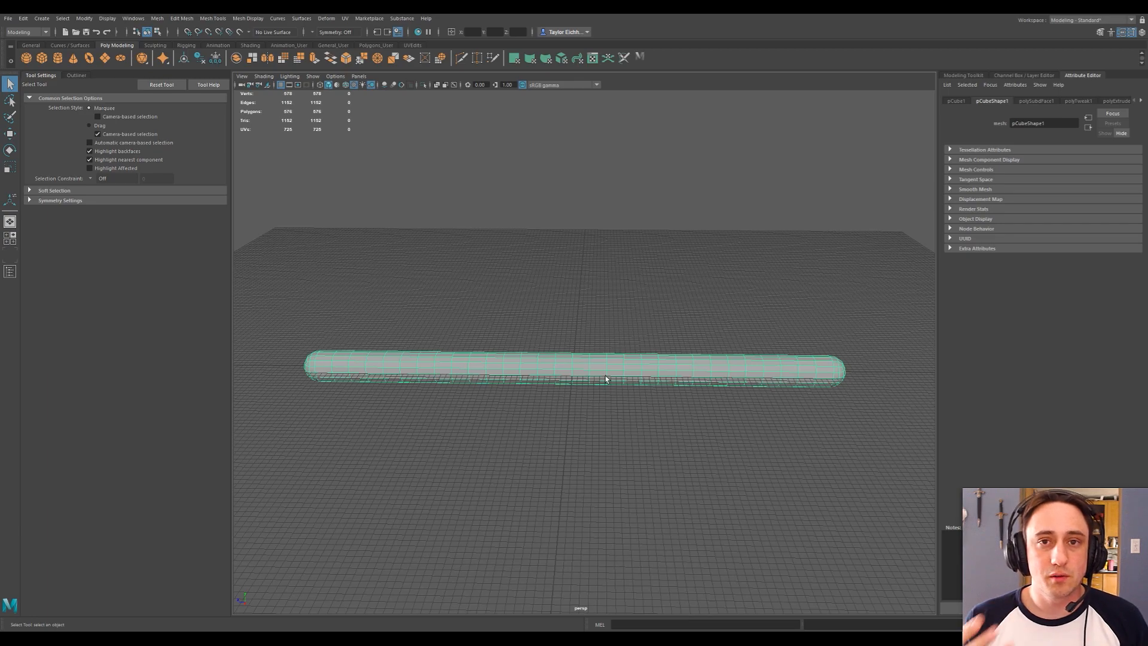
left_click_drag(590, 373, 551, 331, "alt")
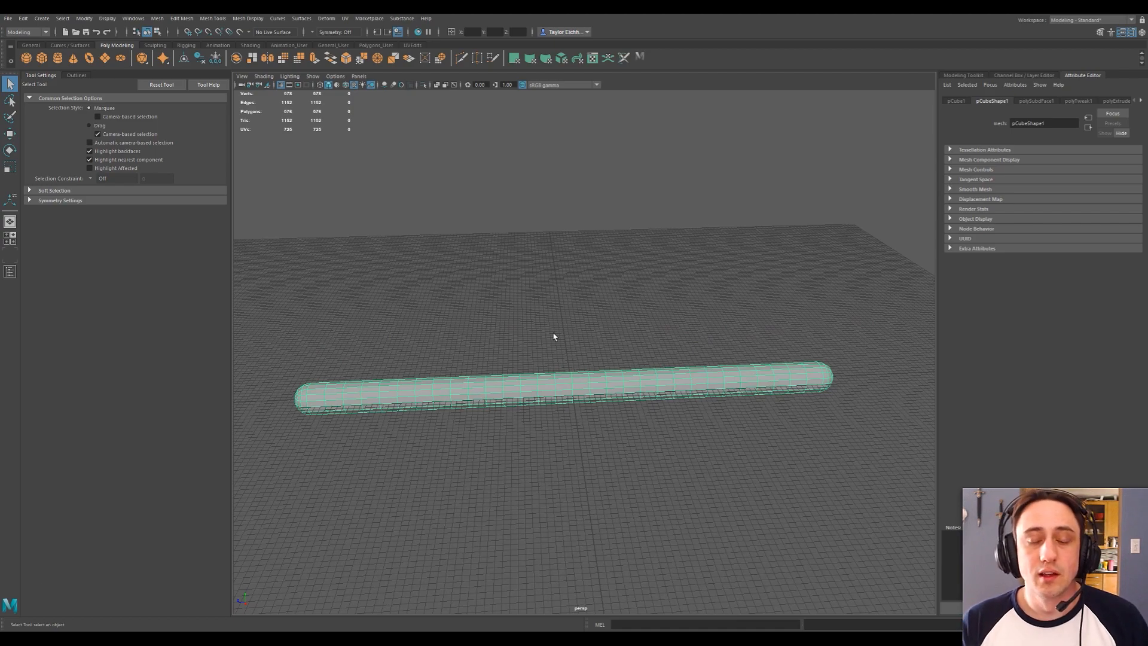
mouse_move(554, 336)
left_mouse_down("alt")
mouse_move(584, 349)
mouse_move(576, 330)
mouse_move(617, 328)
mouse_move(557, 333)
mouse_move(572, 363)
mouse_move(562, 343)
left_mouse_up("alt")
Soften all edges of the bar, then reselect it as an object.
left_click(578, 361)
left_click(540, 384)
left_click(345, 20)
mouse_move(287, 20)
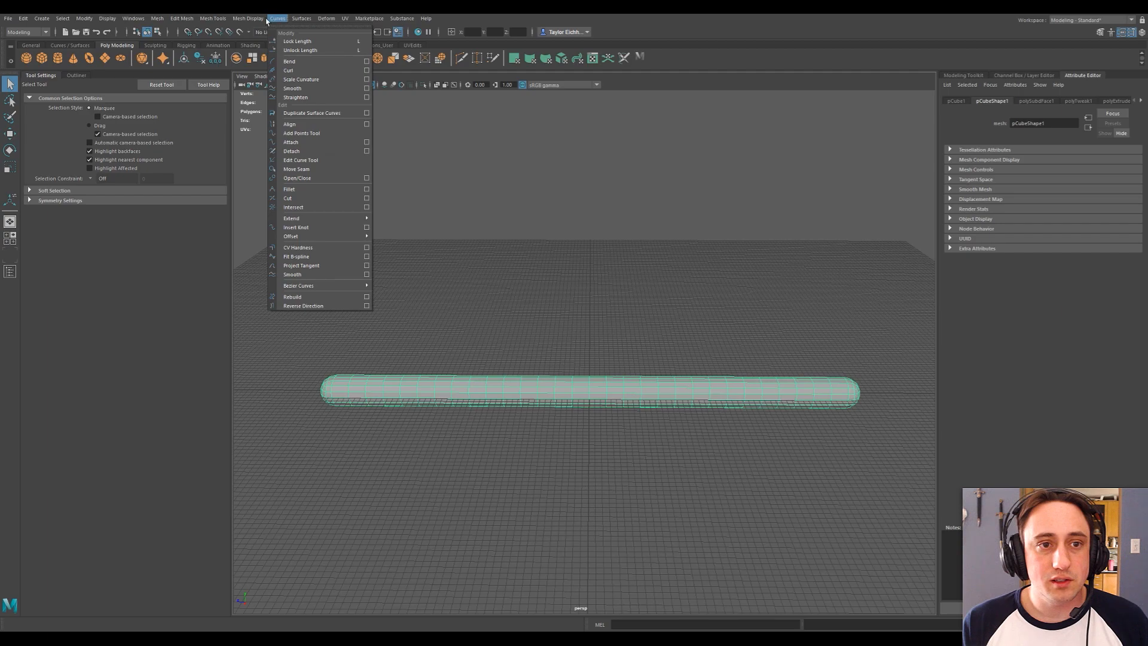
mouse_move(249, 22)
left_click(261, 98)
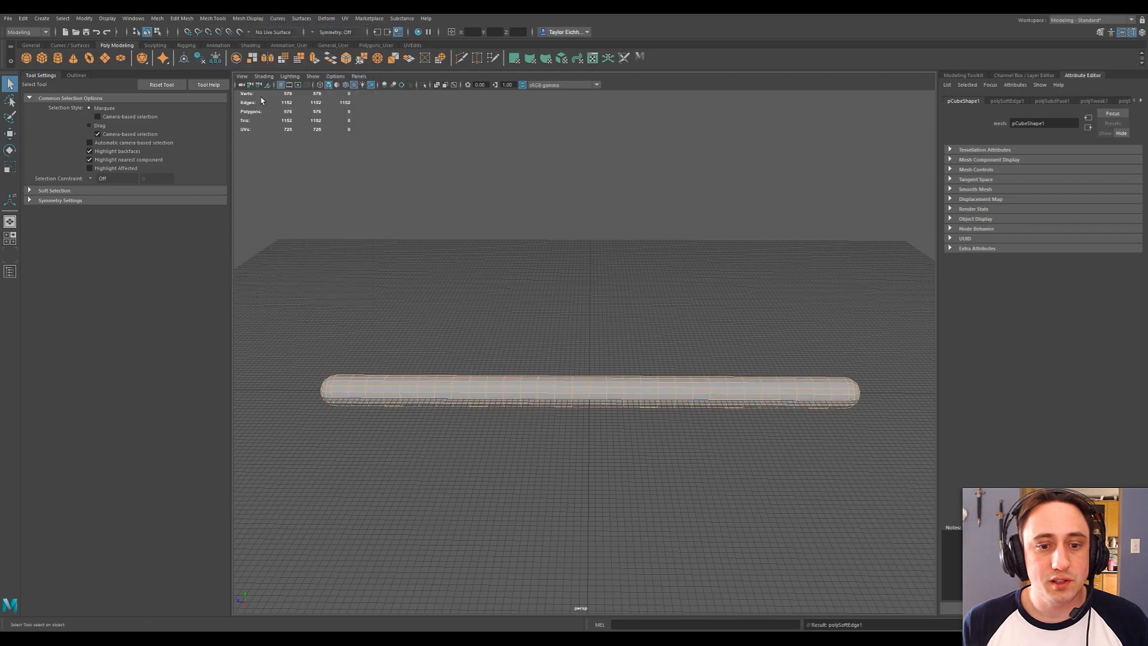
left_click(495, 282)
left_click_drag(439, 334, 494, 350, "alt")
left_click_drag(477, 334, 625, 405)
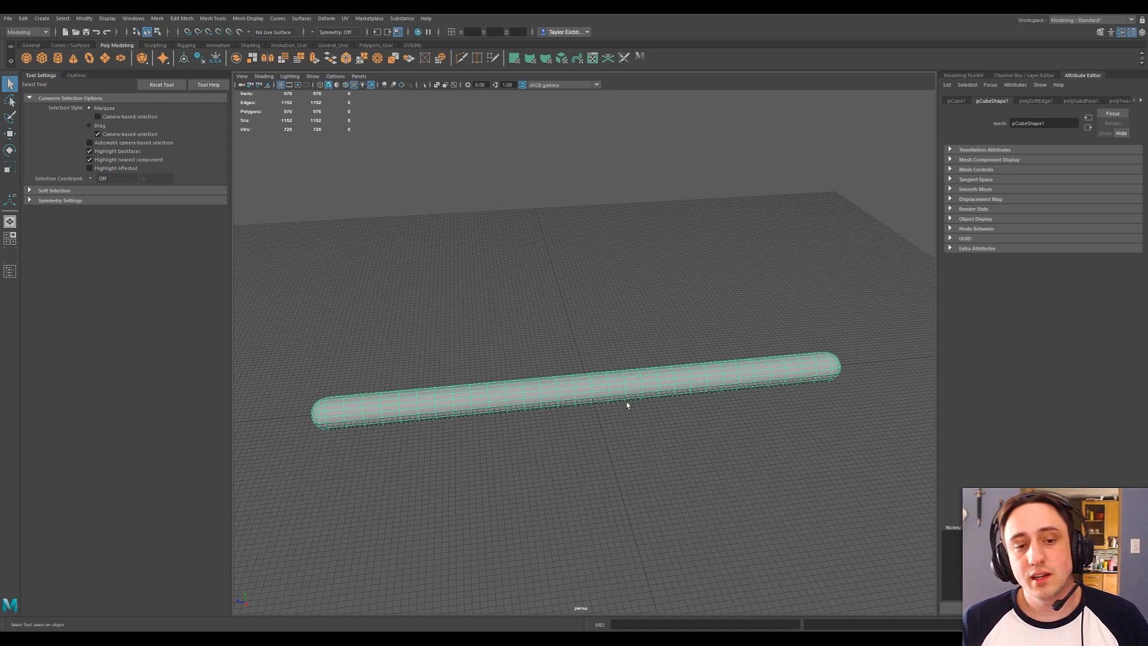
Open the UV Editor beside the viewport and show the bar's UV layout.
mouse_move(530, 308)
left_mouse_down("alt")
mouse_move(456, 307)
mouse_move(527, 292)
left_mouse_up("alt")
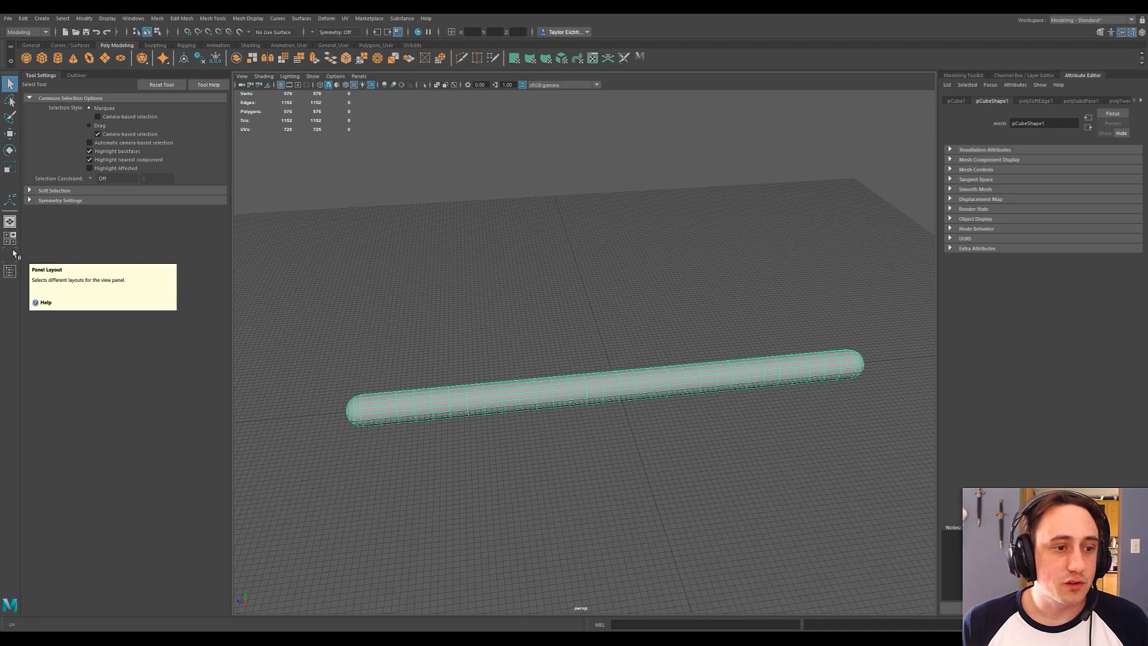
left_click(484, 277)
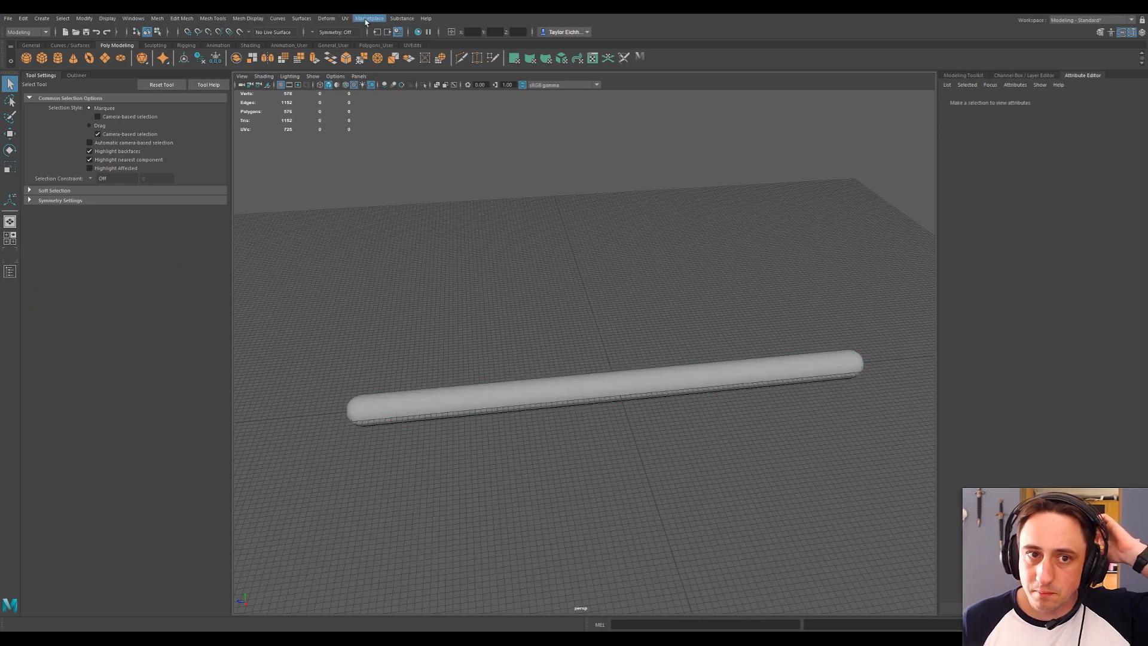
left_click(345, 18)
mouse_move(146, 20)
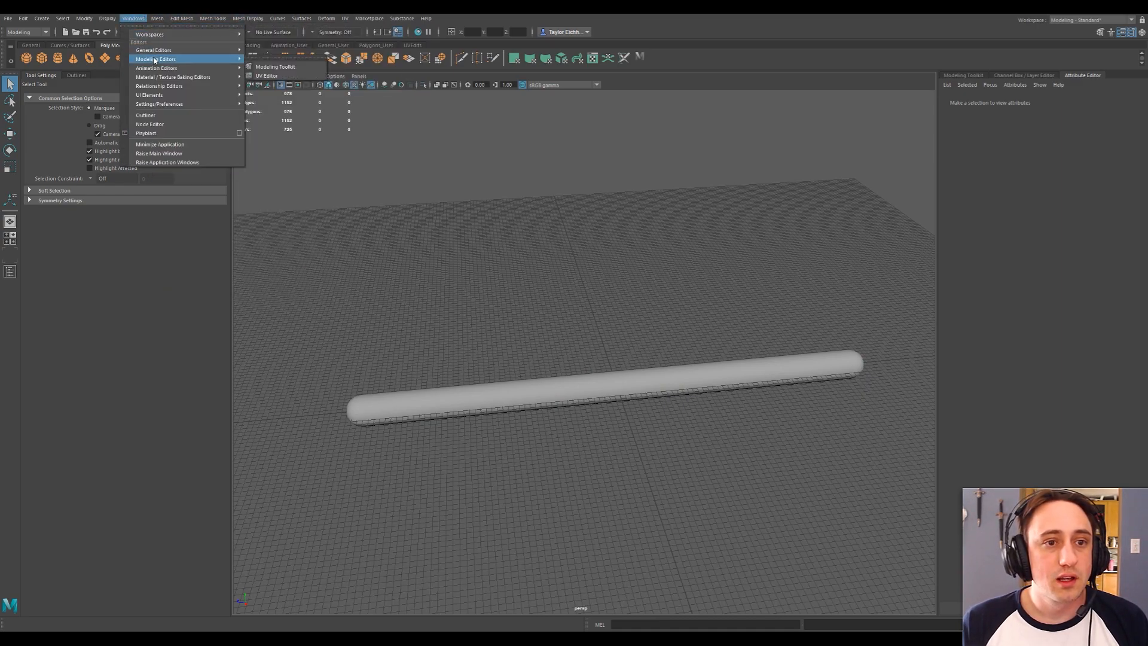
left_click(263, 75)
left_click(399, 373)
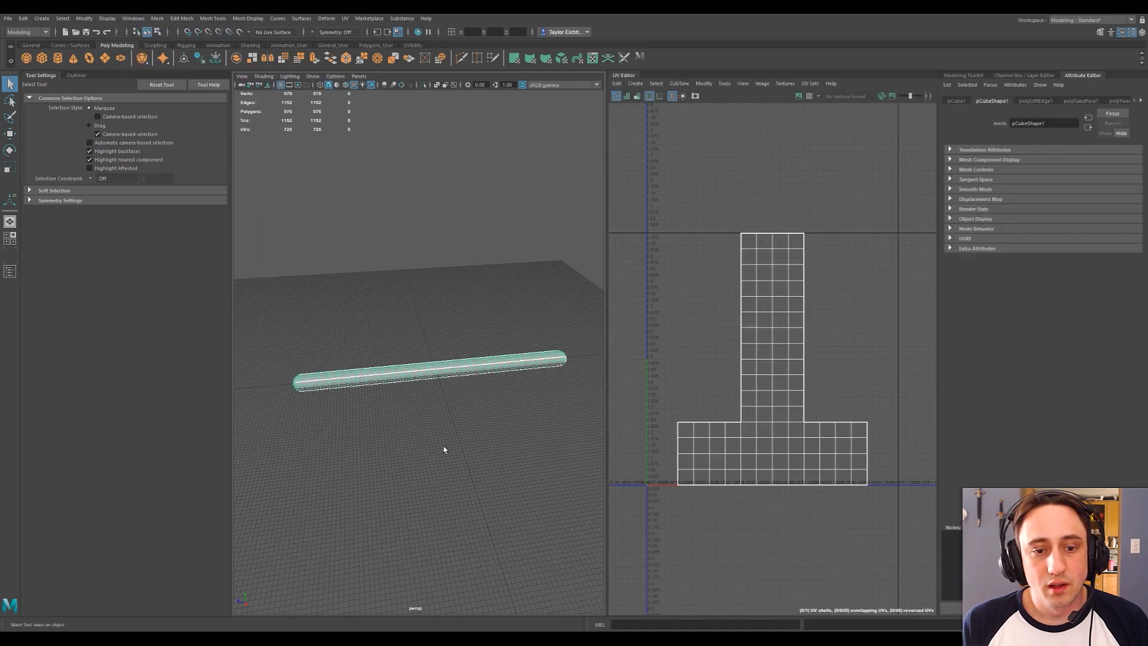
Apply an automatic UV projection to the whole bar.
left_click_drag(423, 385, 502, 392, "alt")
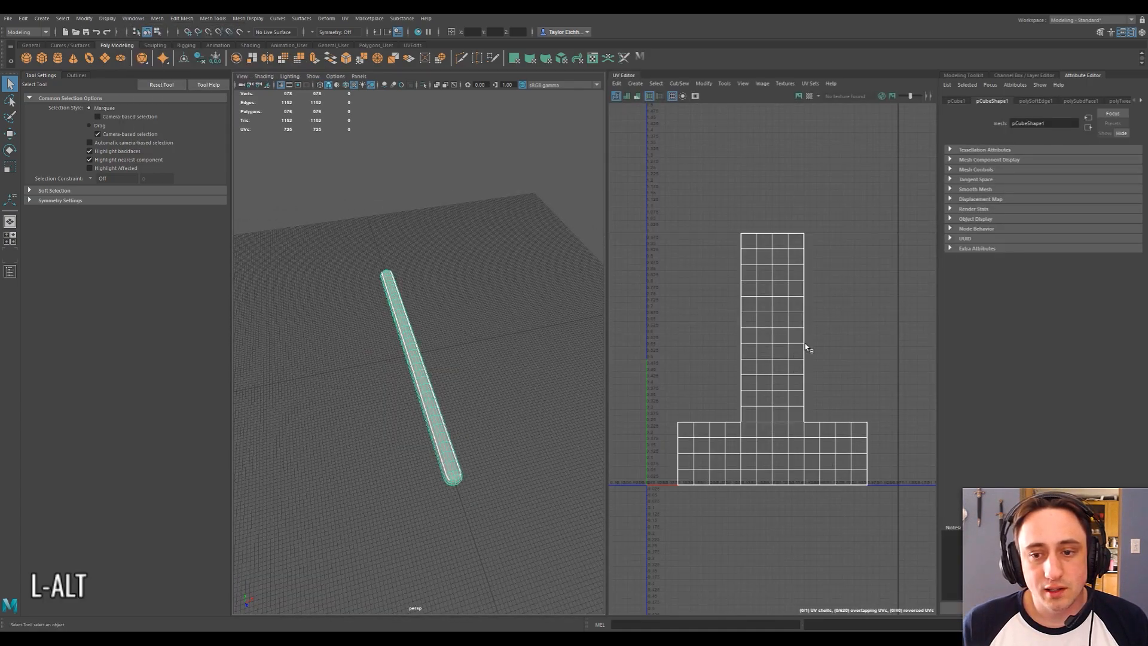
left_click_drag(478, 321, 453, 310, "alt")
left_click(372, 289)
left_click(429, 367)
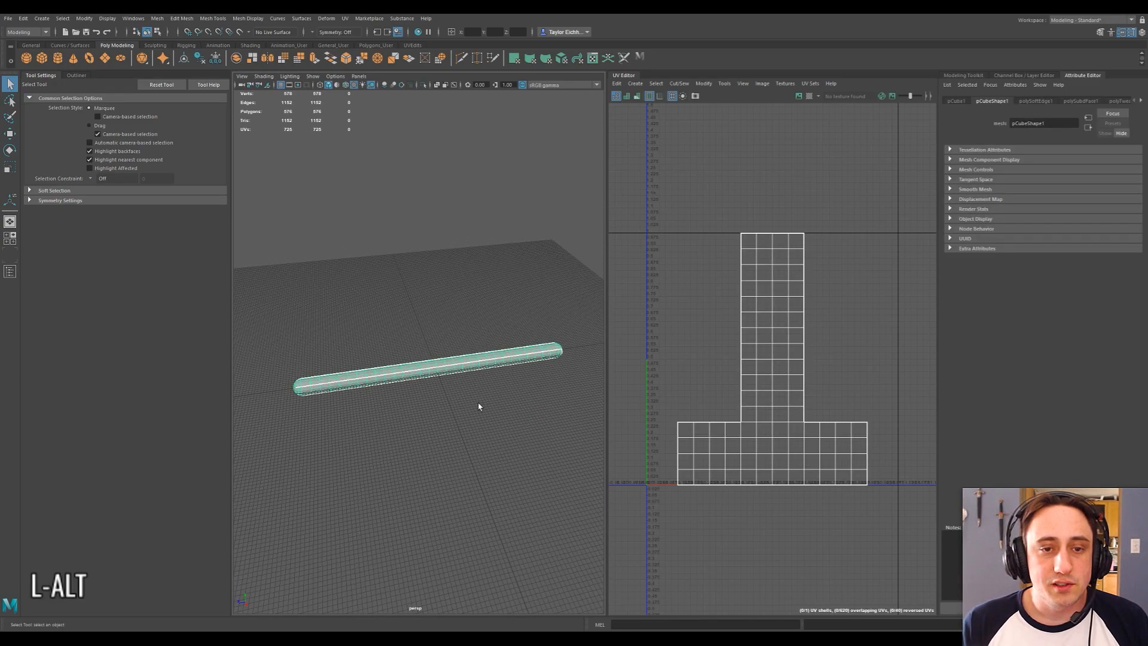
left_click(347, 18)
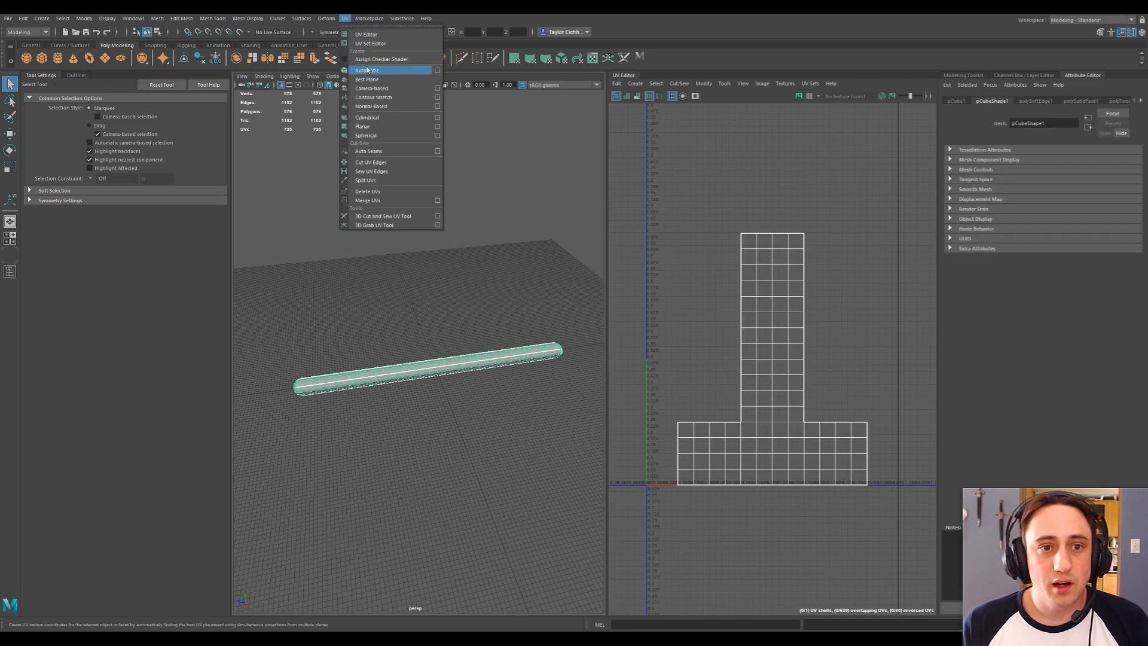
left_click(365, 65)
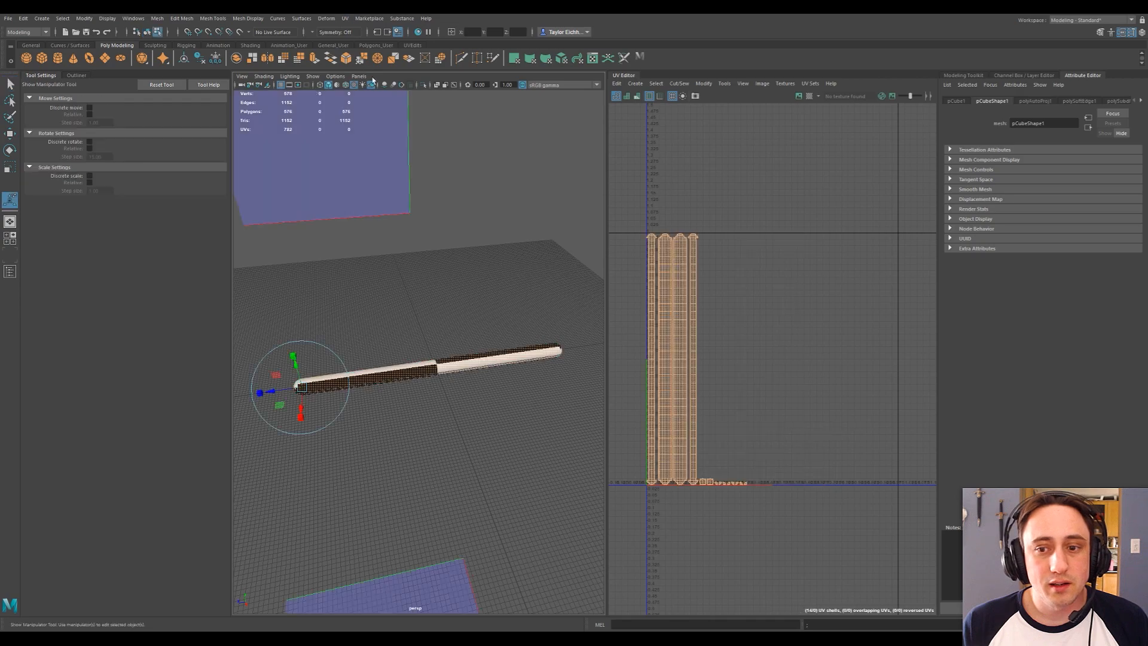
Finish the automatic projection tool and reselect the bar as an object.
middle_click_drag(415, 304, 423, 317, "alt")
right_click(440, 315)
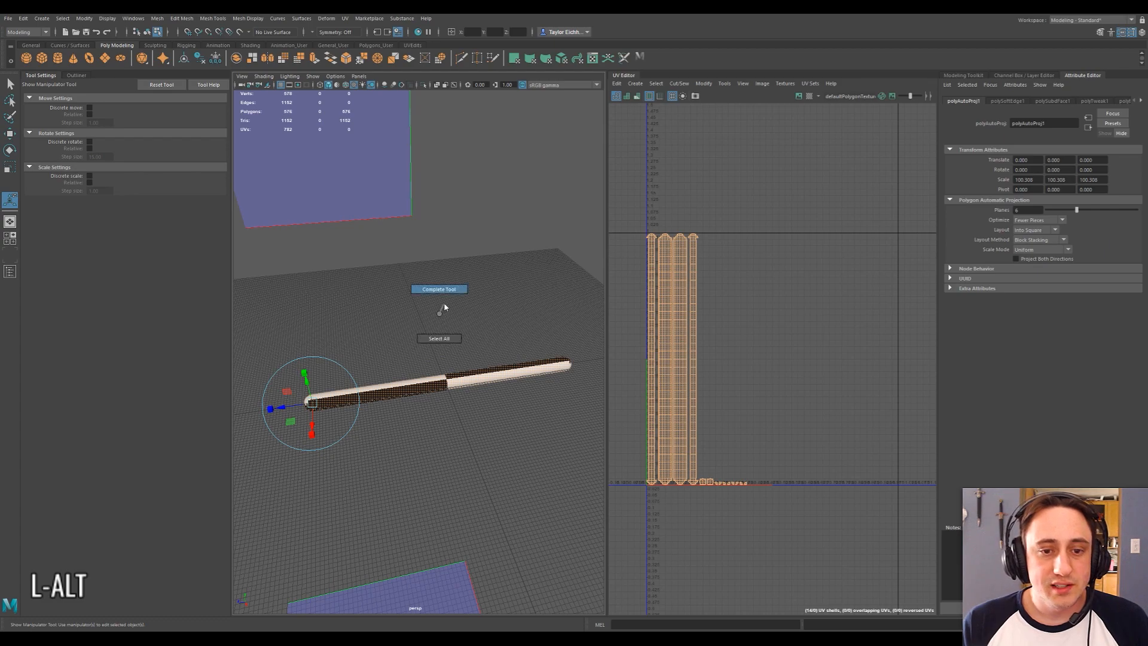
left_click(395, 329)
left_click_drag(391, 332, 470, 416)
right_click(453, 323)
left_click(476, 302)
left_click(451, 382)
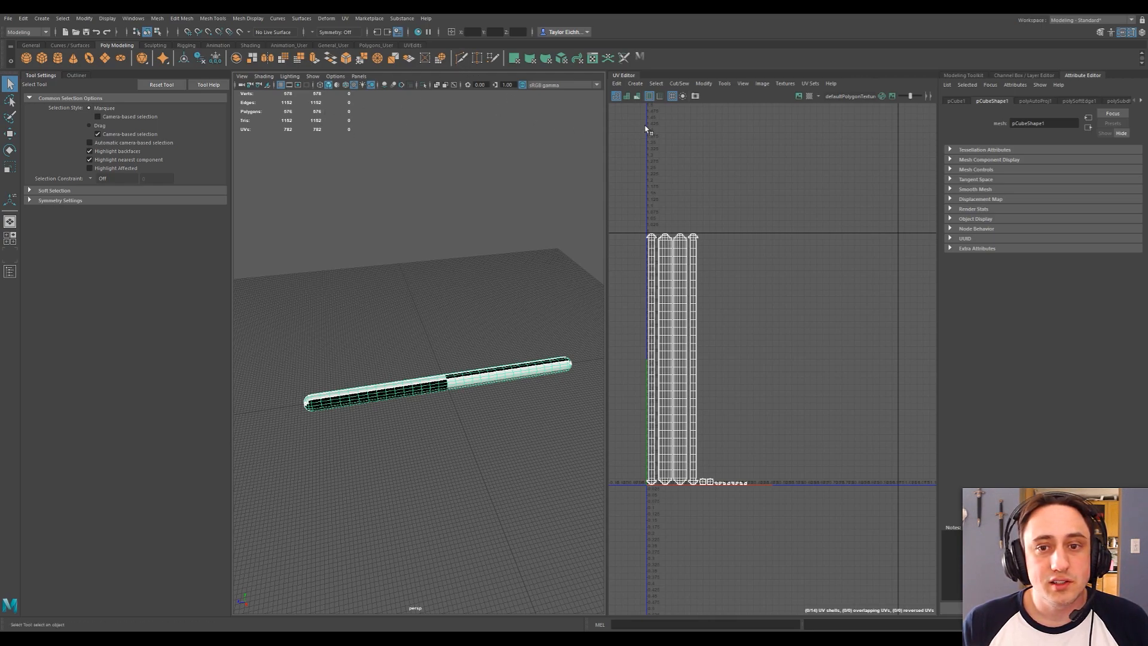
Sew all the bar's UV shells together and inspect the rounded end in the viewport.
left_click(678, 83)
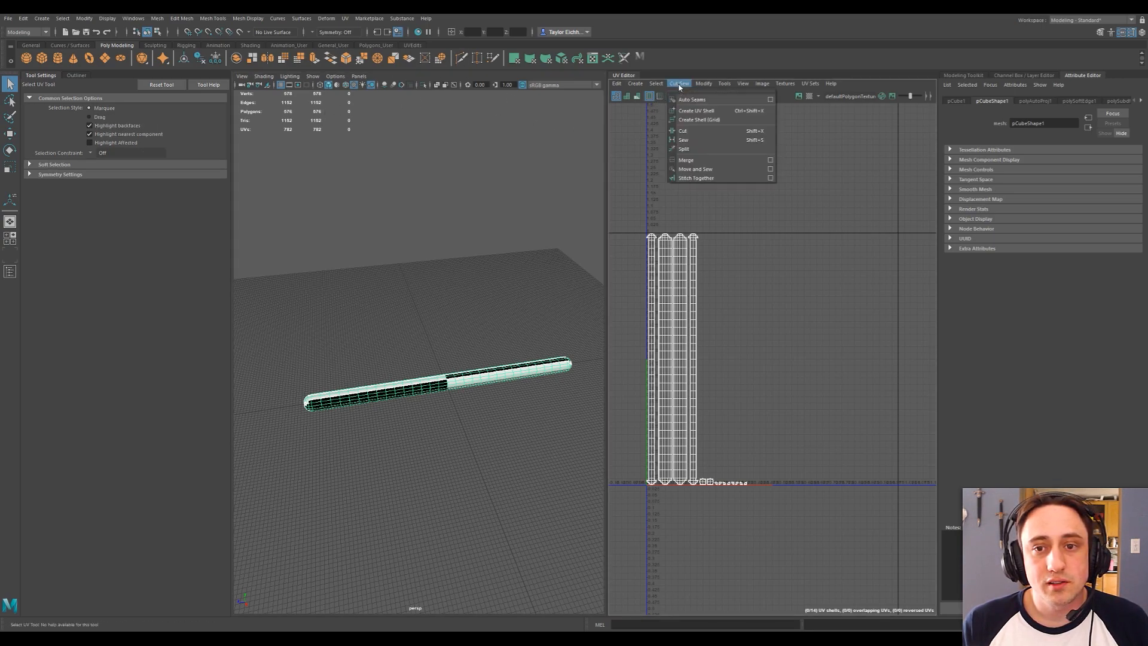
left_click(705, 140)
left_click_drag(413, 292, 481, 281, "alt")
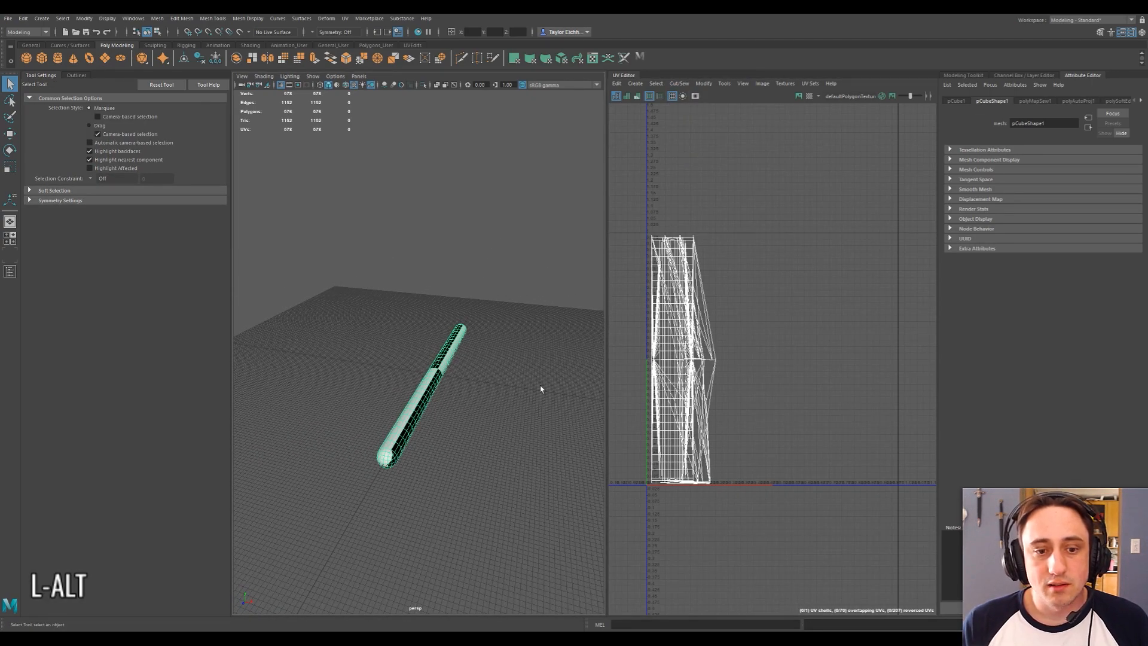
right_click_drag(561, 381, 583, 371, "alt")
left_click_drag(458, 335, 532, 322, "alt")
middle_click_drag(532, 323, 500, 326, "alt")
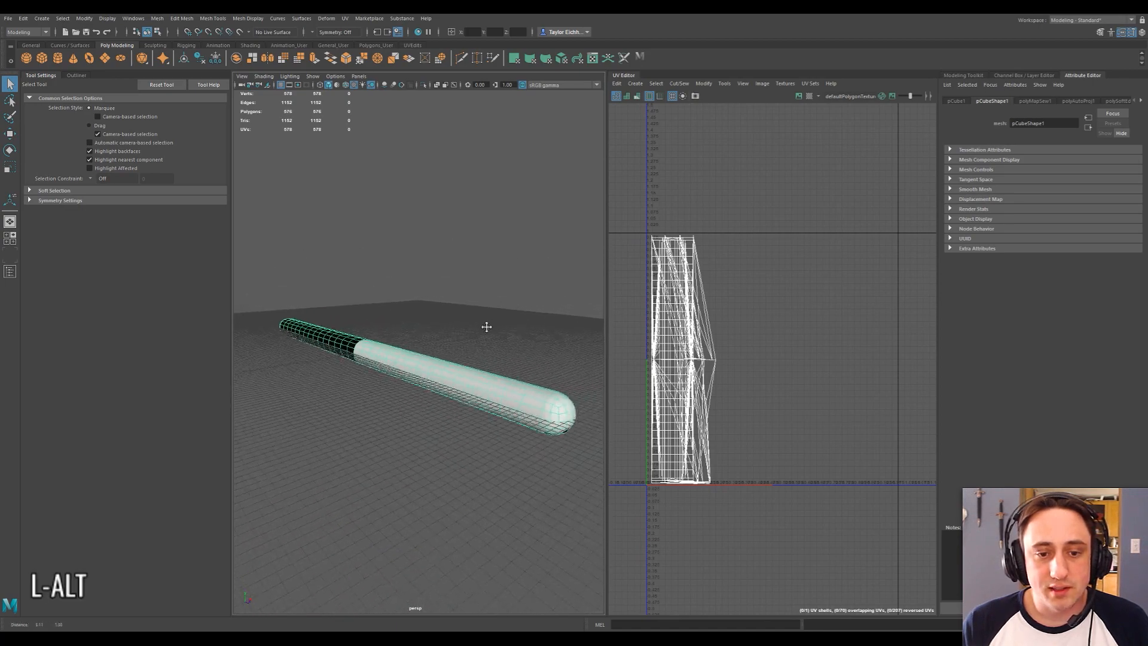
left_click_drag(499, 326, 420, 335, "alt")
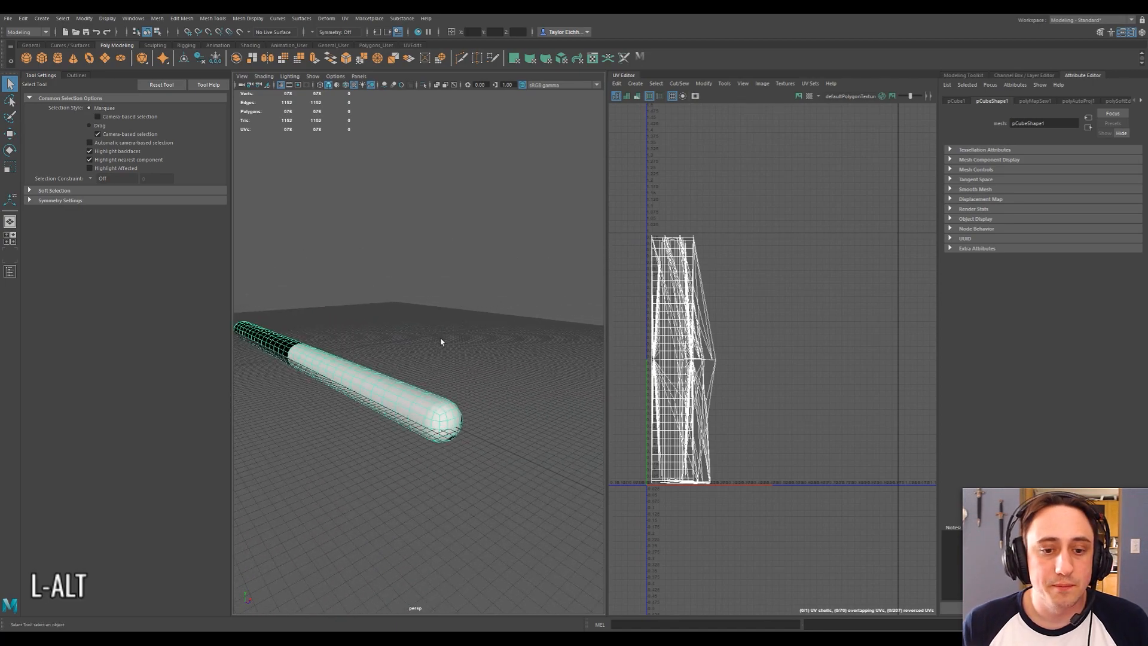
scroll(417, 412, "up", 5)
middle_click_drag(416, 414, 433, 345, "alt")
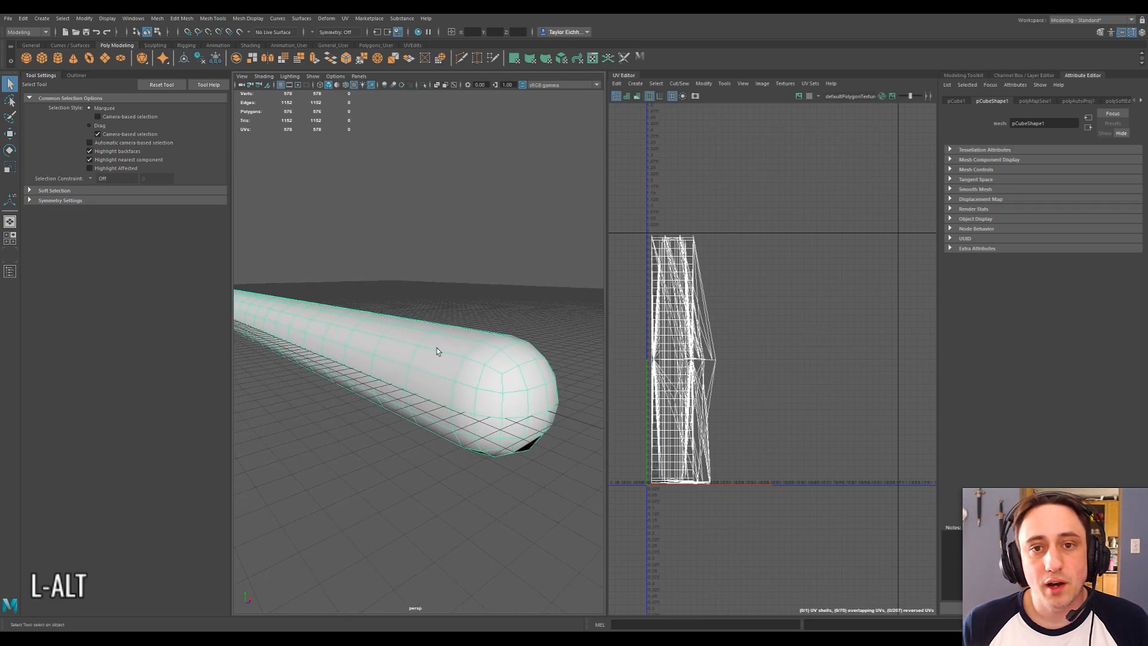
Hide the viewport grid and turn off textured display so the selected bar shows in plain shading.
left_click(281, 85)
left_click(469, 299)
left_click_drag(467, 343, 374, 309, "alt")
scroll(361, 318, "up", 5)
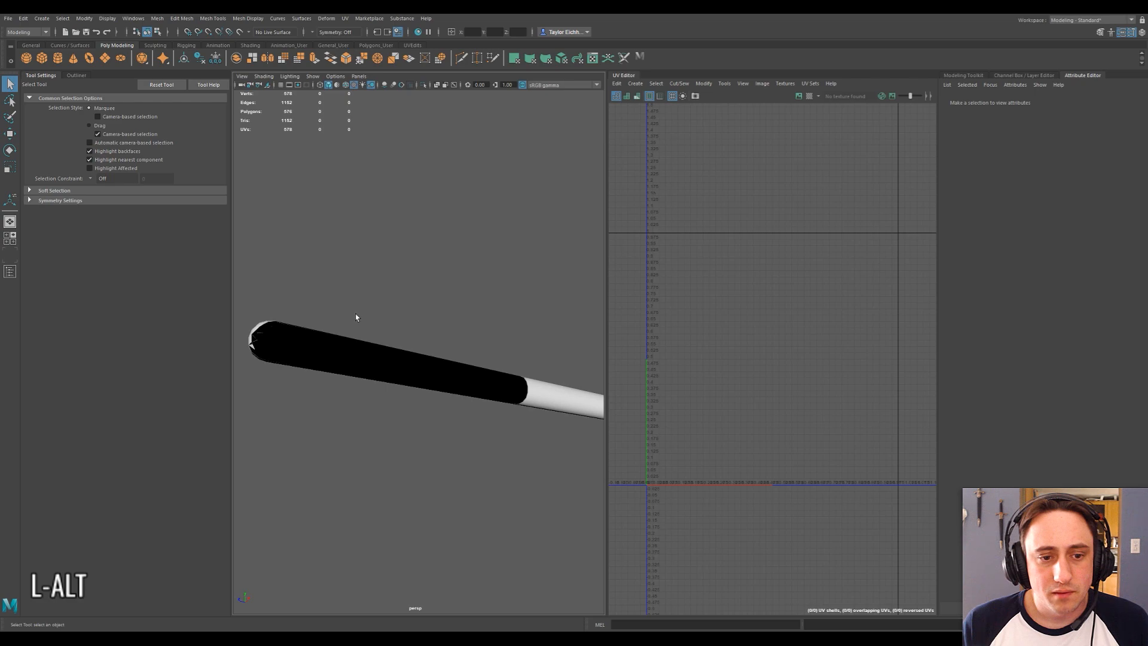
middle_click_drag(361, 318, 452, 327, "alt")
left_click_drag(452, 327, 407, 325, "alt")
left_click_drag(371, 375, 441, 352, "alt")
left_click(419, 359)
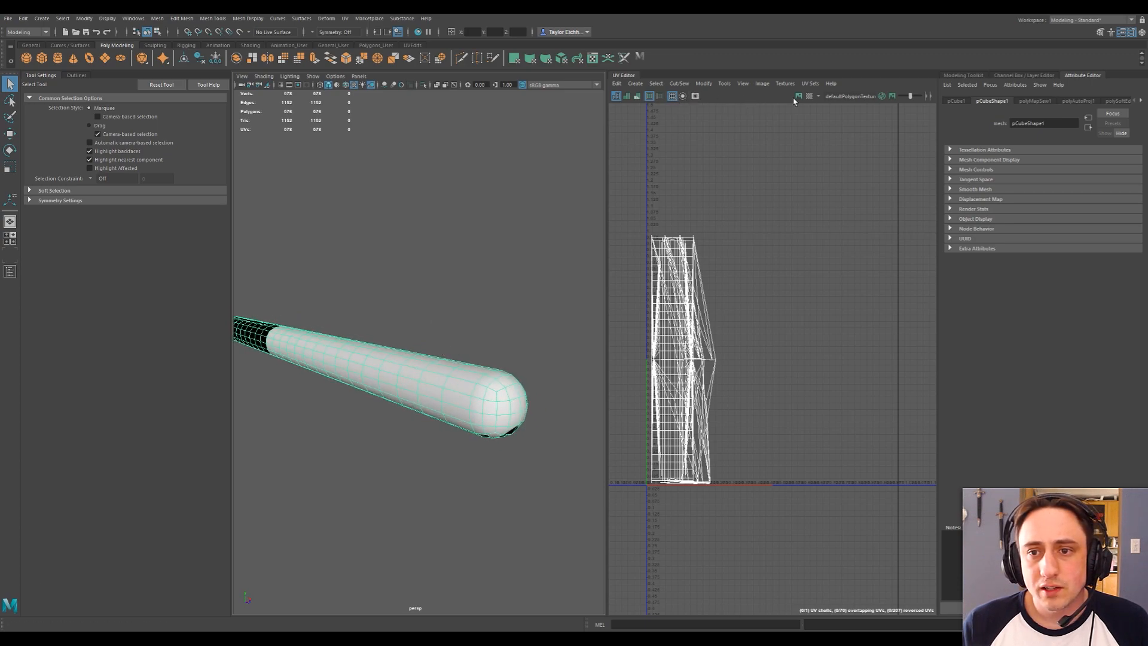
left_click(346, 85)
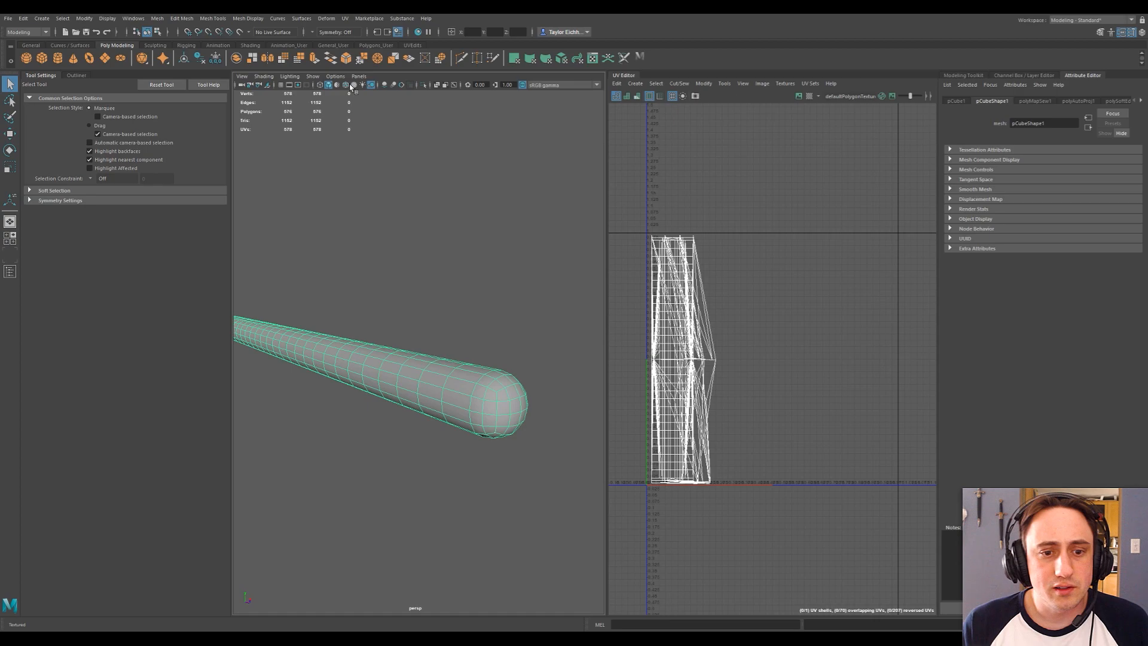
left_click(425, 358)
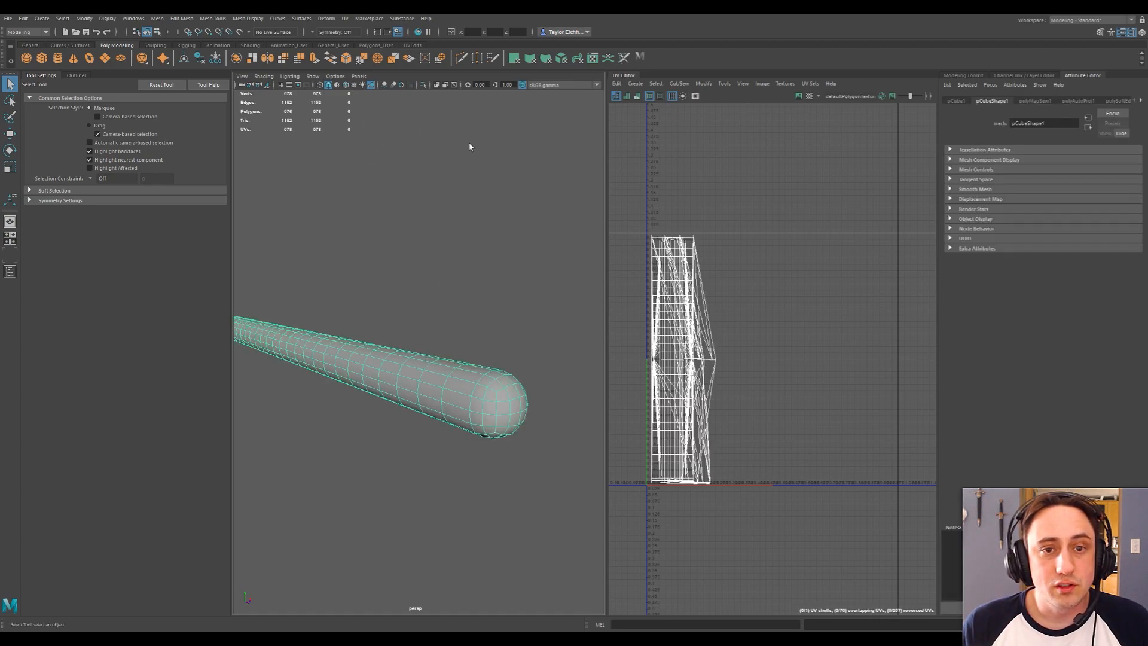
Enter edge selection on the bar and try selecting the full lengthwise edge loop around it.
right_click_drag(471, 389, 470, 370)
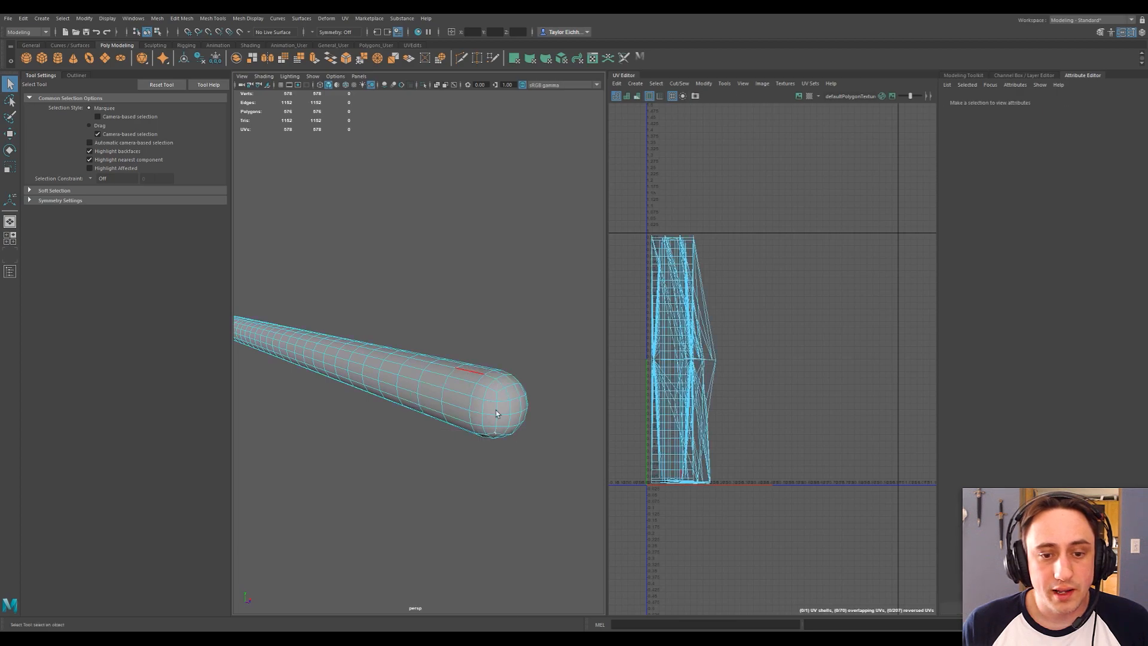
left_click_drag(504, 414, 484, 411, "alt")
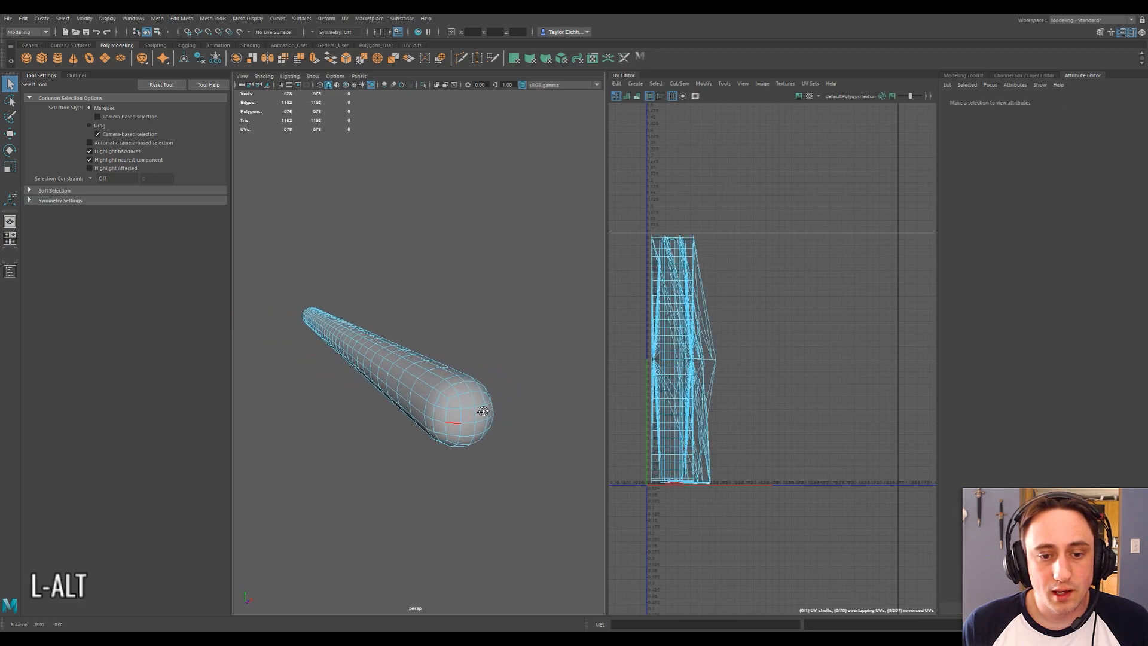
double_click(455, 423)
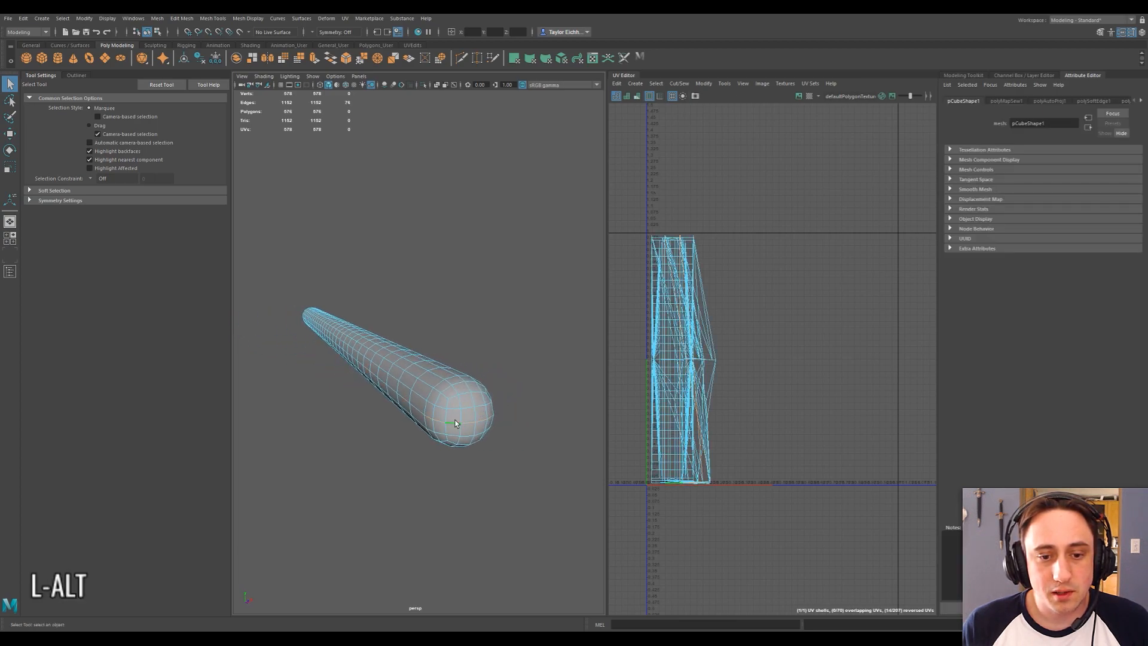
left_click_drag(540, 476, 543, 412, "alt")
left_click(499, 412)
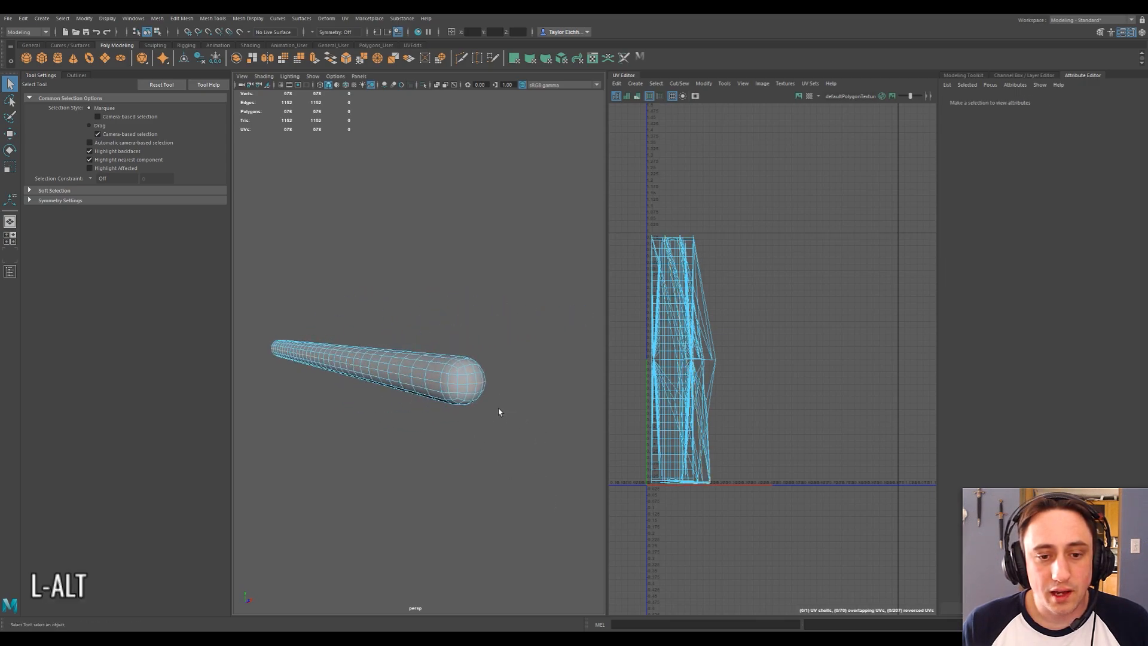
Select the line of lengthwise edges along one side of the bar, running from the centre of one rounded end to the other.
left_click(471, 383)
mouse_move(471, 383)
left_mouse_down("alt")
mouse_move(389, 441)
mouse_move(518, 426)
mouse_move(463, 400)
left_mouse_up("alt")
left_click(403, 383, "shift")
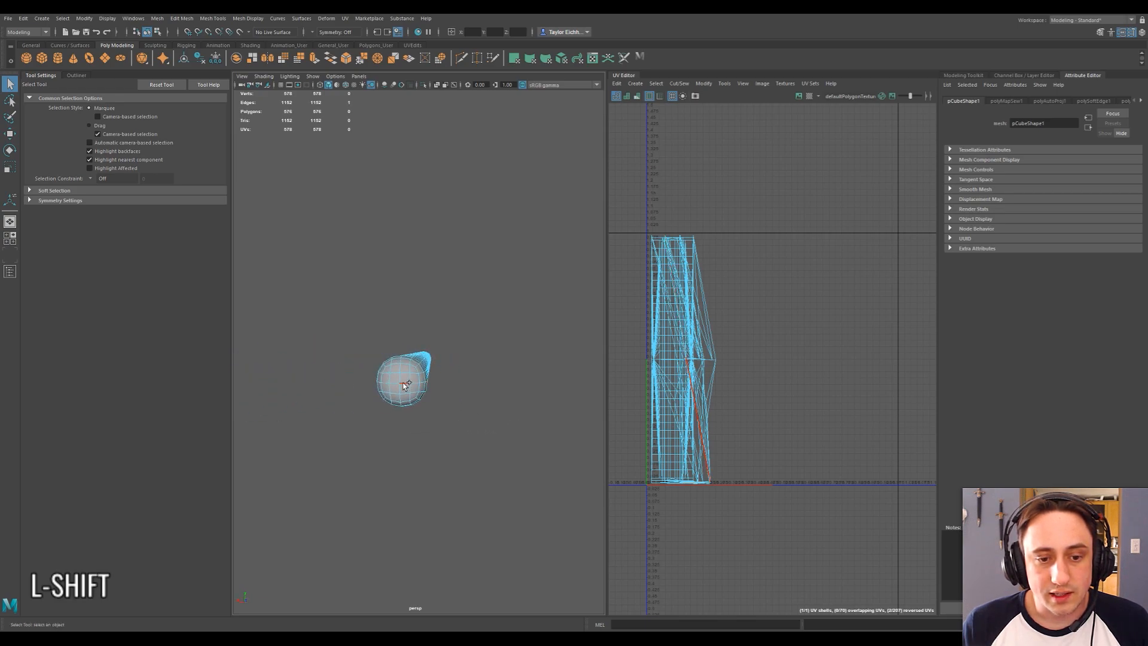
left_click(492, 429)
left_click(407, 384)
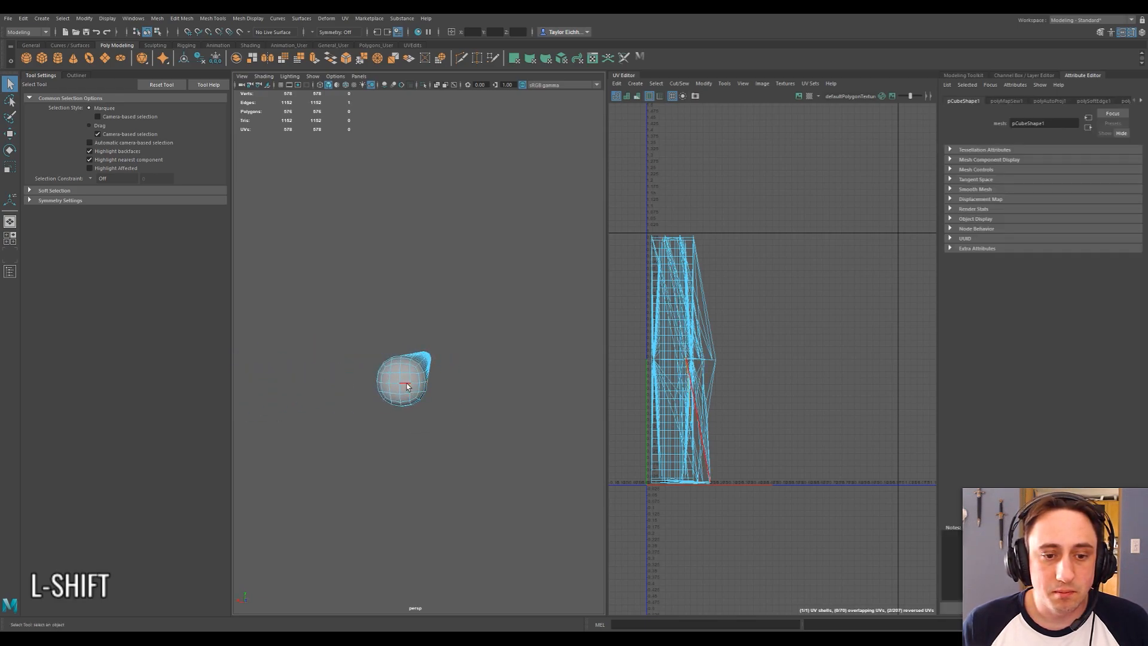
left_click_drag(406, 386, 343, 388, "alt")
scroll(418, 384, "up", 5)
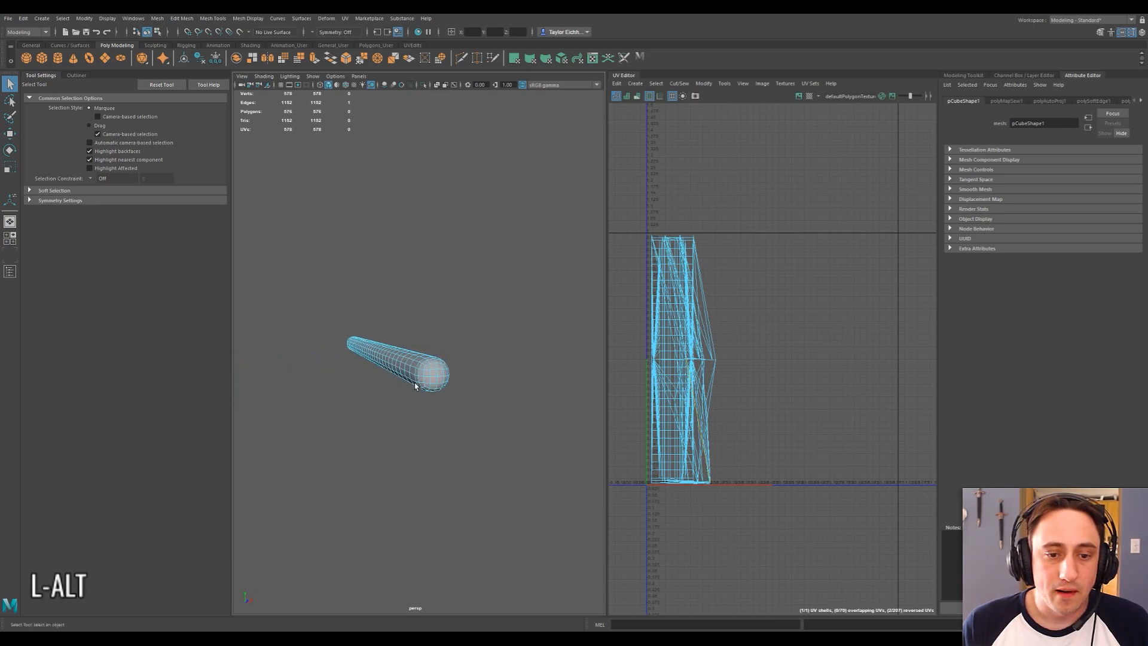
double_click(456, 407, "shift")
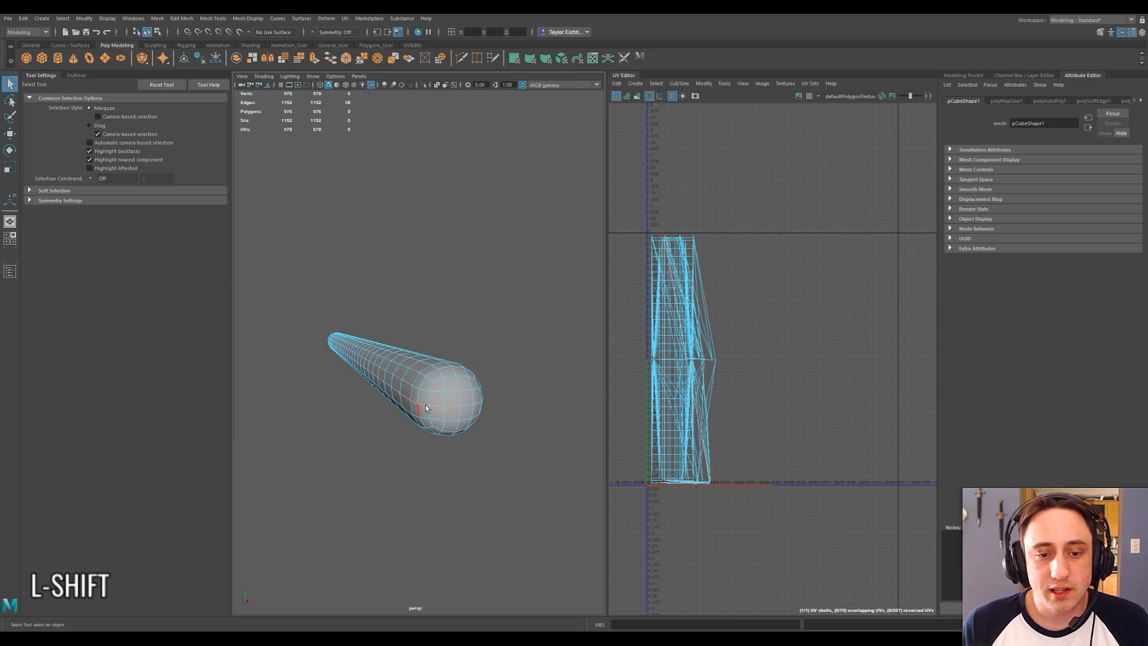
scroll(453, 404, "down", 5)
left_click_drag(378, 397, 505, 389, "alt")
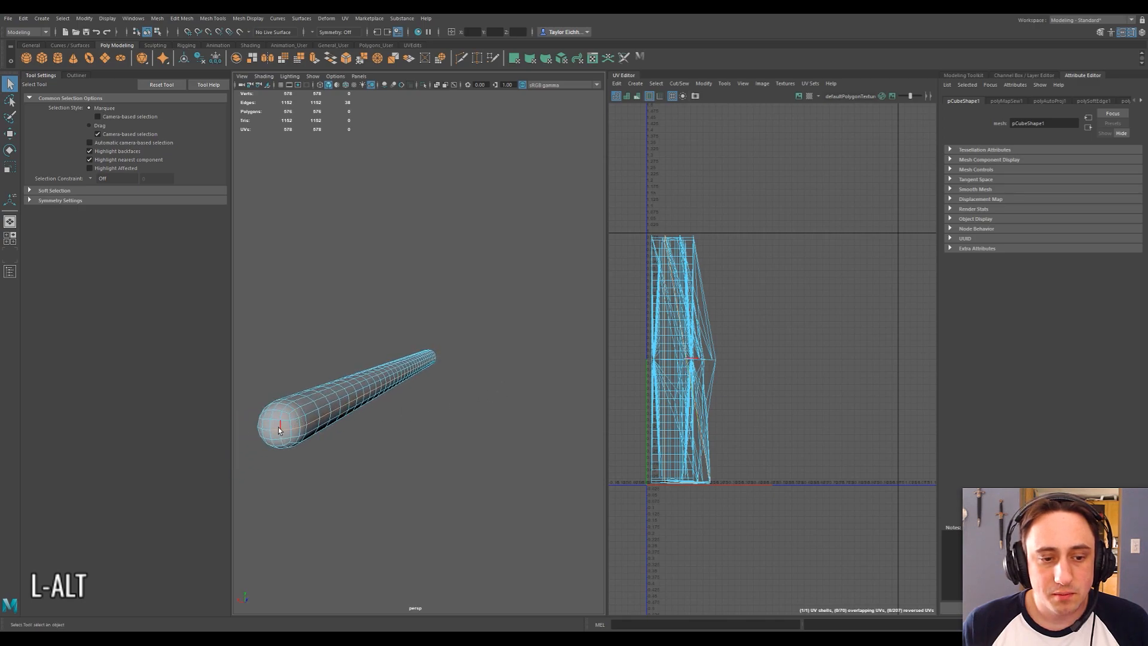
Cut the UVs along the selected edges and reselect the bar as an object.
left_click(679, 83)
left_click(688, 130)
right_click_drag(400, 210, 422, 200)
left_click(422, 199)
left_click(358, 387)
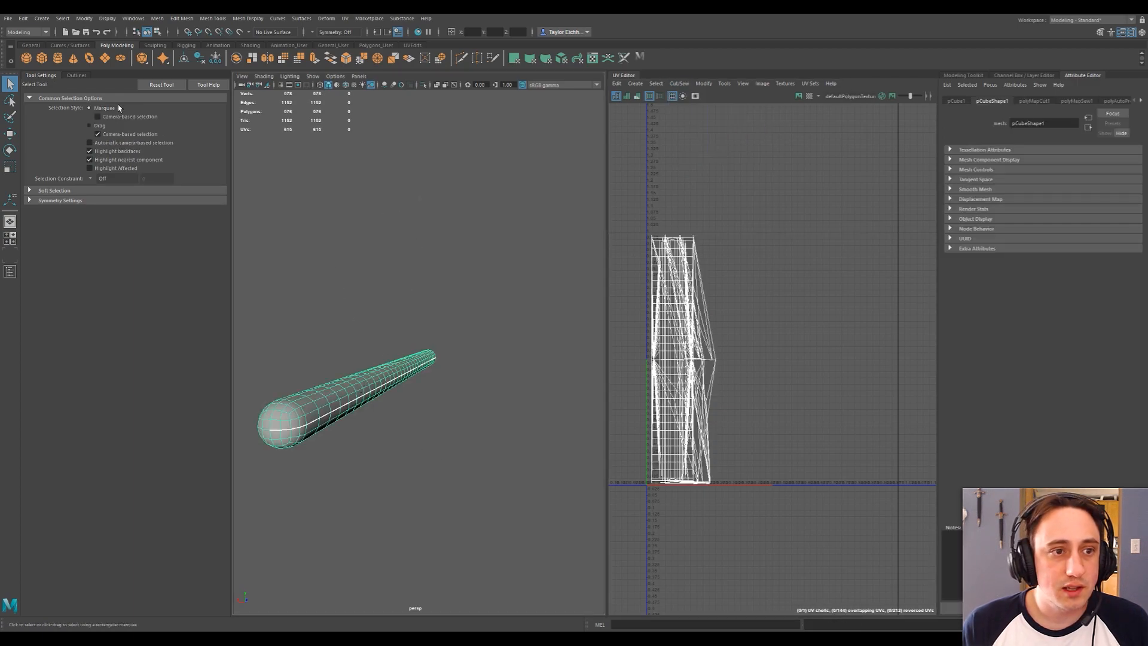
Unfold the bar's UVs with the Unfold3D method, 1 iteration and UV layout enabled.
left_click(704, 83)
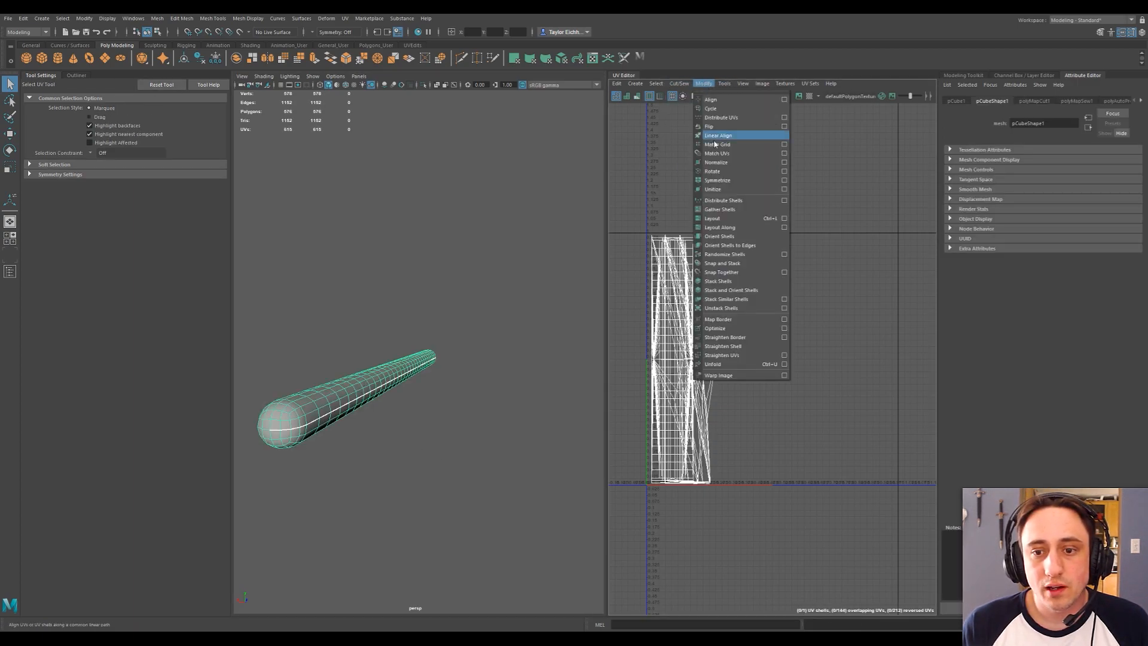
left_click(783, 363)
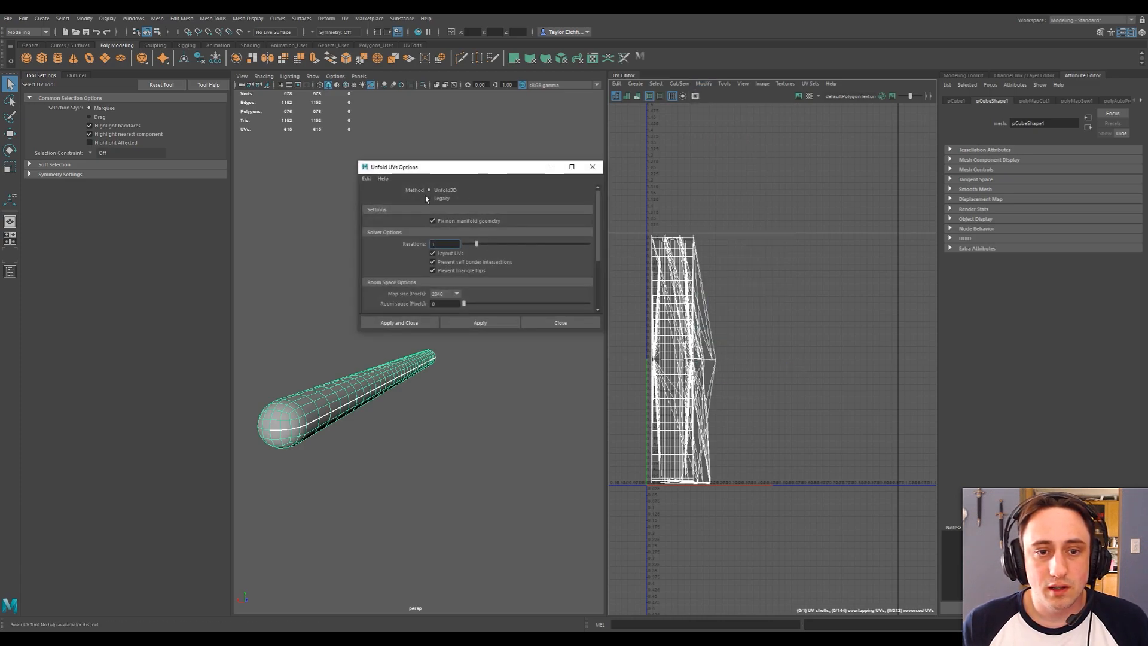
mouse_move(597, 202)
left_mouse_down()
mouse_move(599, 217)
mouse_move(606, 195)
left_mouse_up()
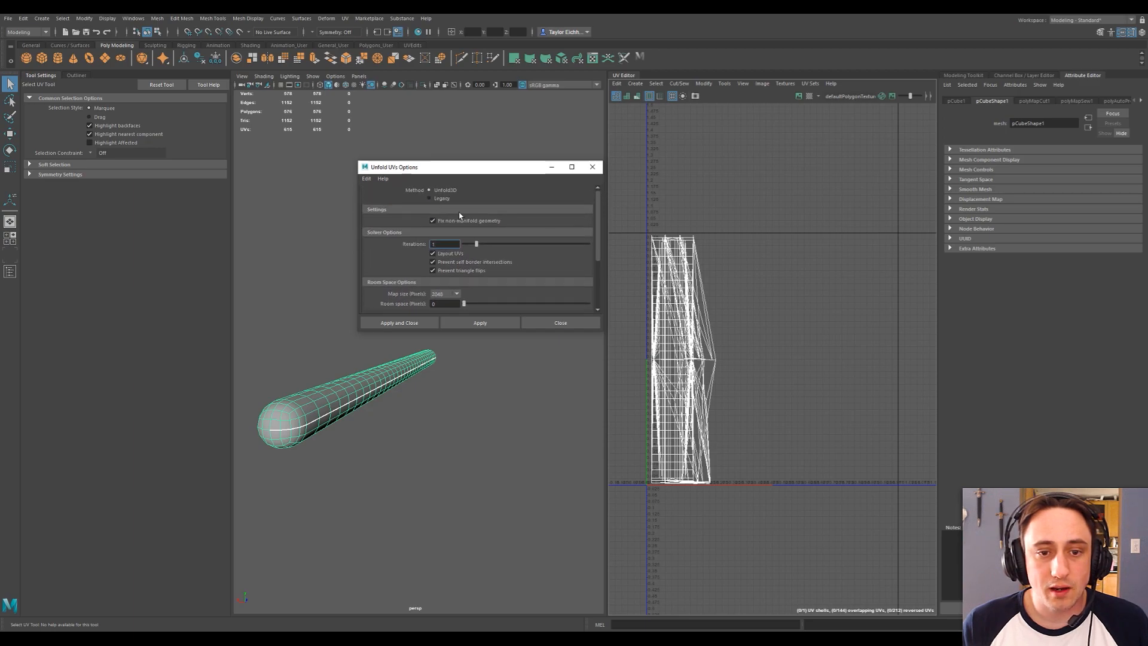
left_click(482, 322)
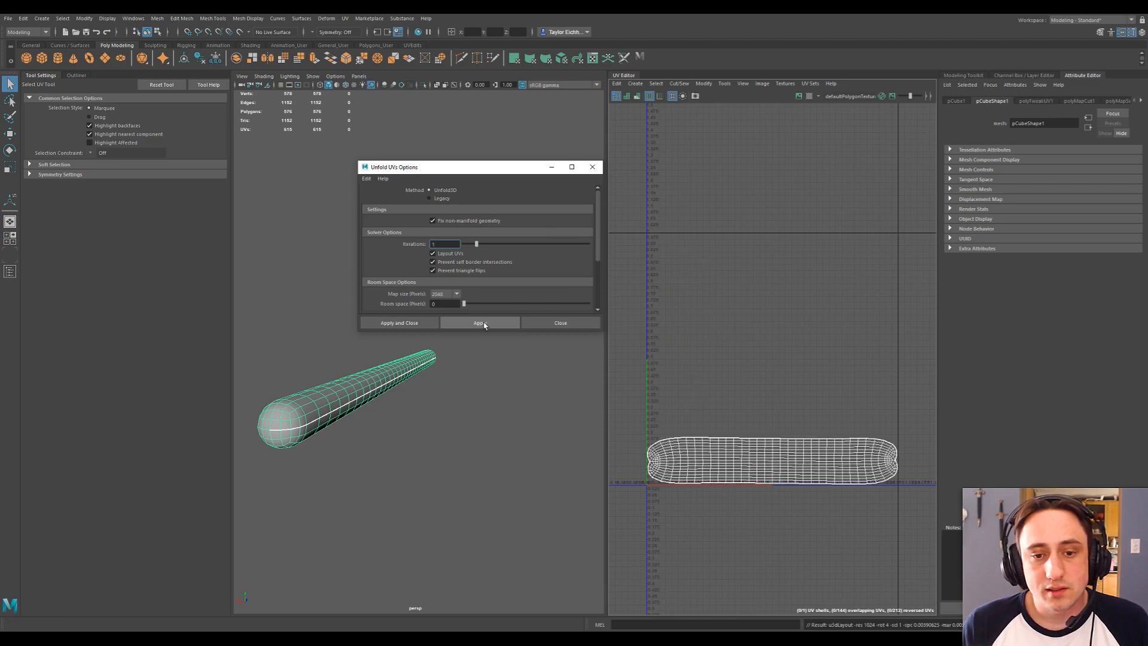
left_click(568, 323)
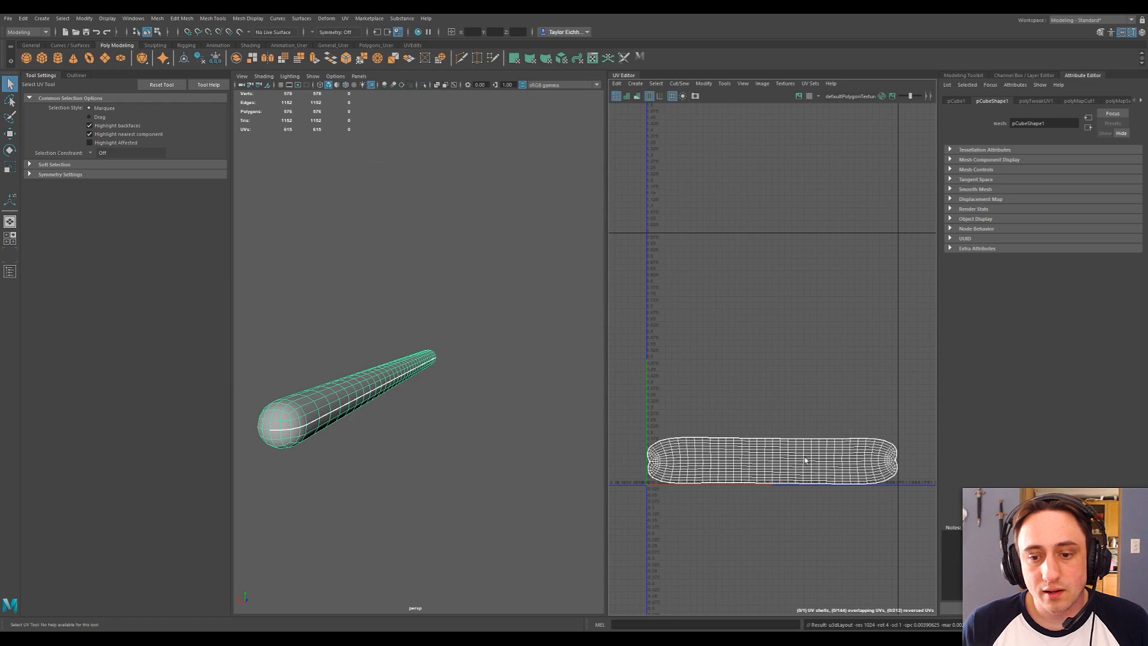
Move the unfolded UV shell up in V within the UV tile and inspect its grid, then deselect it.
right_click_drag(737, 412, 722, 401)
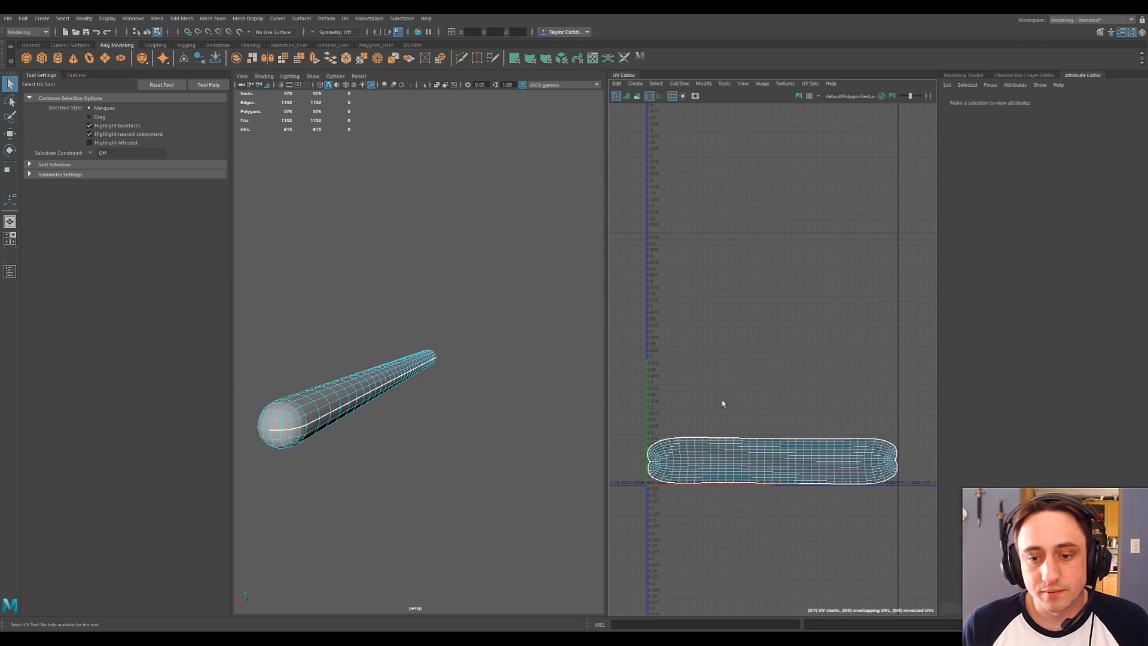
left_click(768, 459)
key("w")
left_click_drag(771, 443, 771, 359)
scroll(755, 389, "up", 2)
scroll(755, 388, "up", 3)
mouse_move(700, 360)
middle_mouse_down("alt")
mouse_move(825, 389)
mouse_move(781, 356)
mouse_move(690, 346)
middle_mouse_up("alt")
scroll(824, 385, "down", 1)
scroll(744, 354, "down", 1)
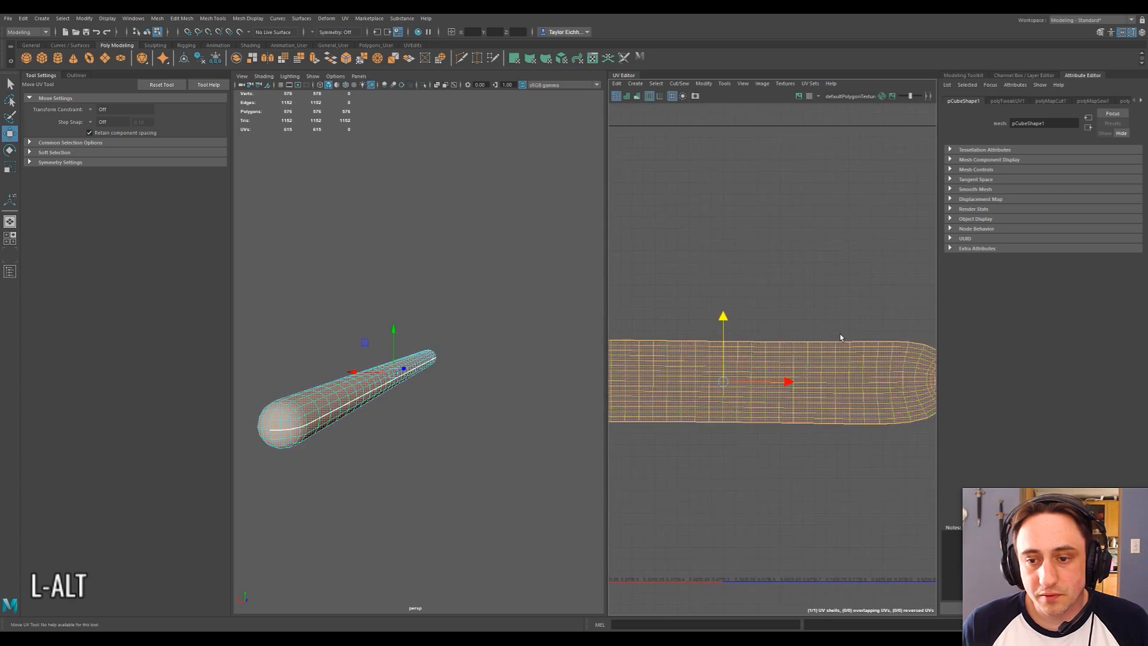
middle_click_drag(655, 342, 727, 394, "alt")
left_click(769, 249)
scroll(777, 347, "down", 1)
middle_click_drag(798, 382, 795, 408, "alt")
scroll(714, 382, "down", 2)
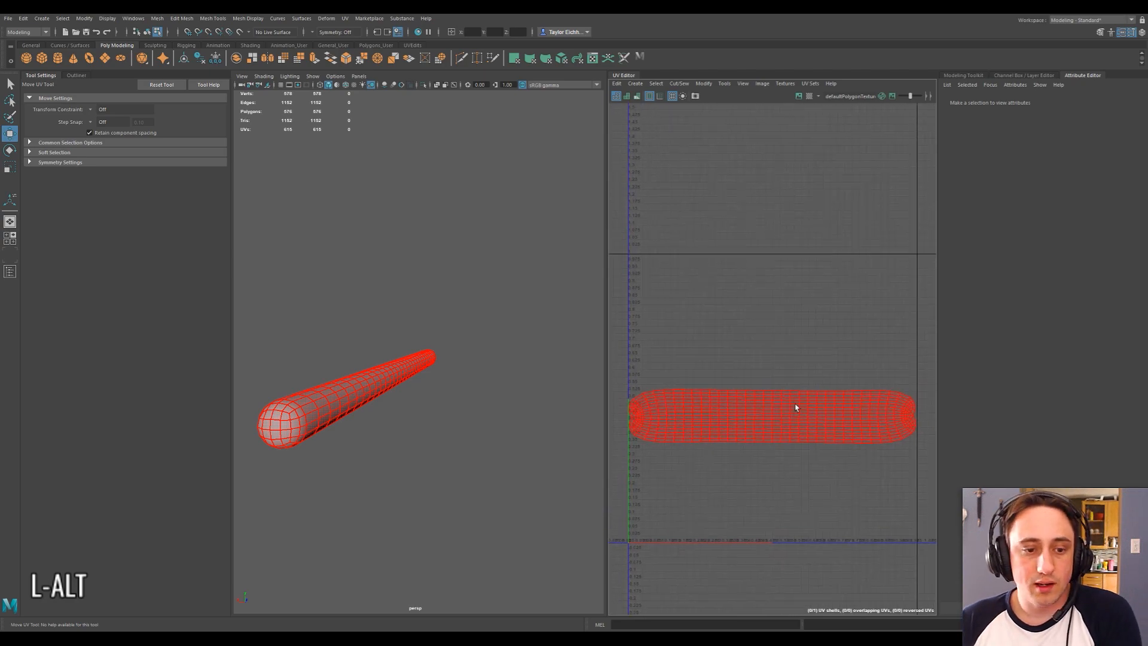
Select the bar's UV shell and set the Layout UVs shell pre-rotation to Align X to V.
left_click_drag(424, 231, 451, 298, "alt")
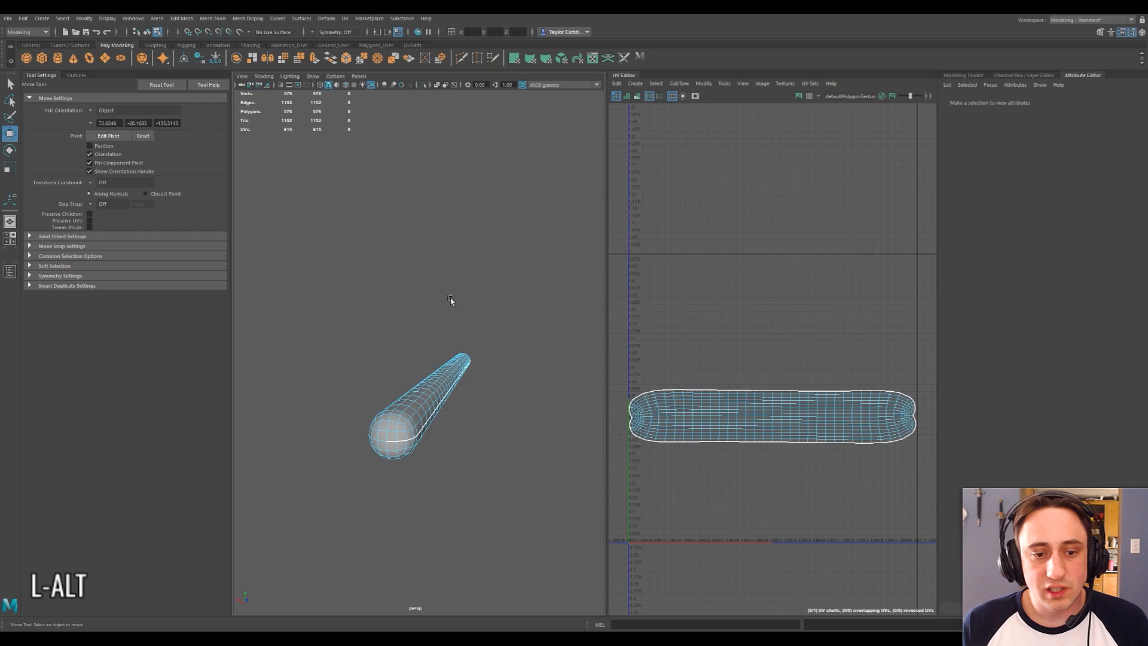
right_click_drag(707, 341, 696, 339)
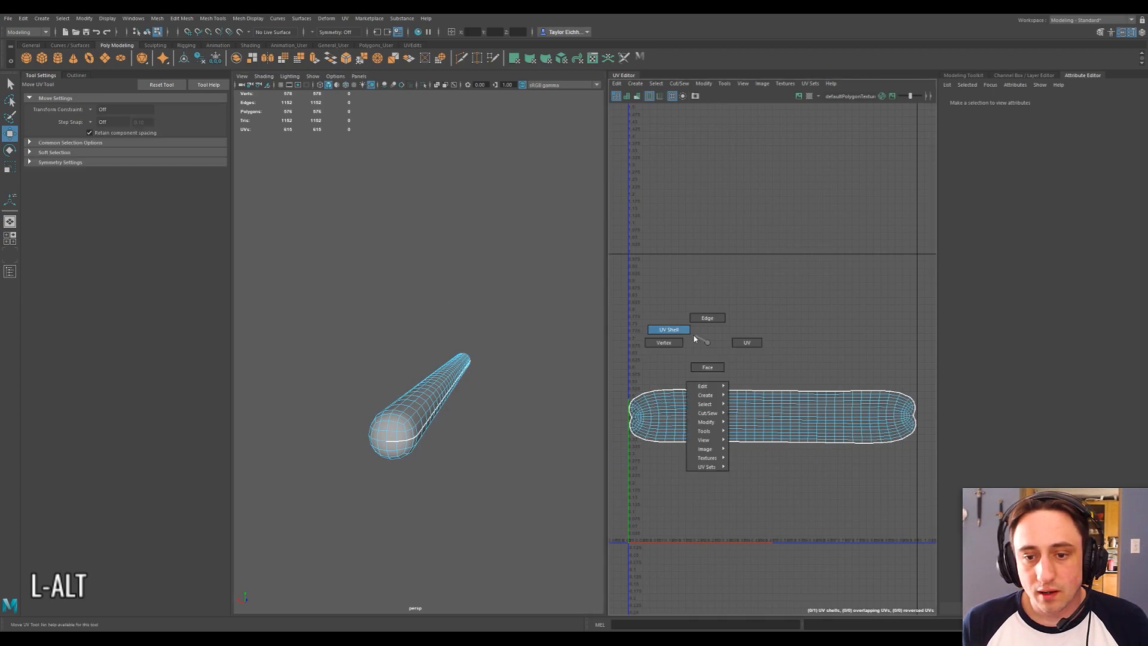
left_click(751, 387)
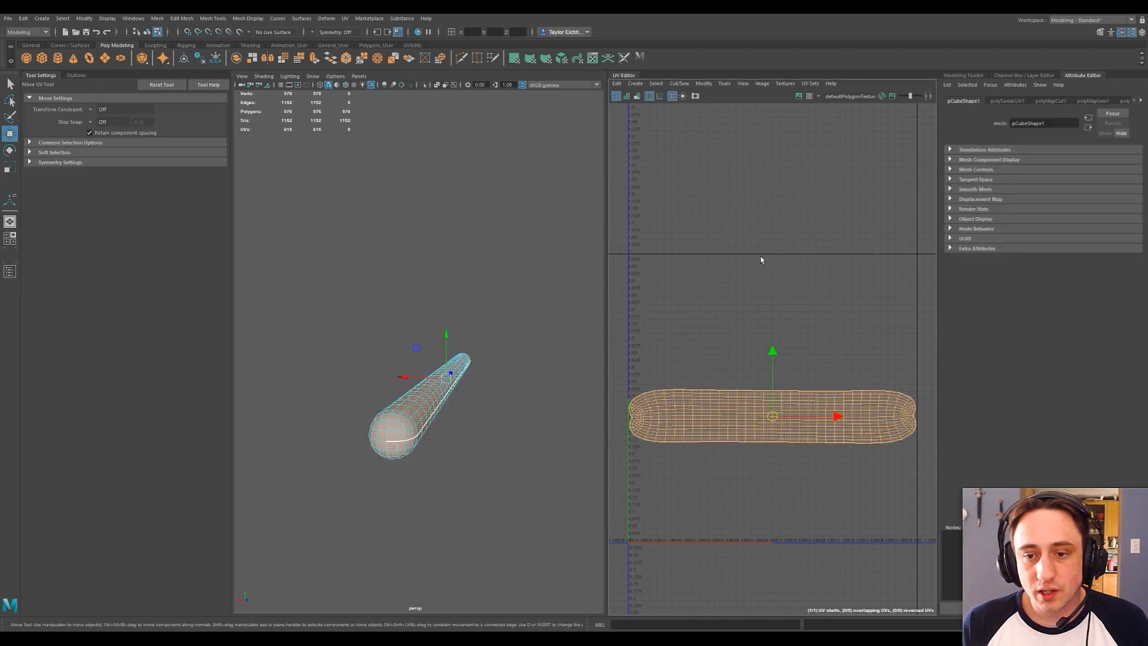
left_click(704, 83)
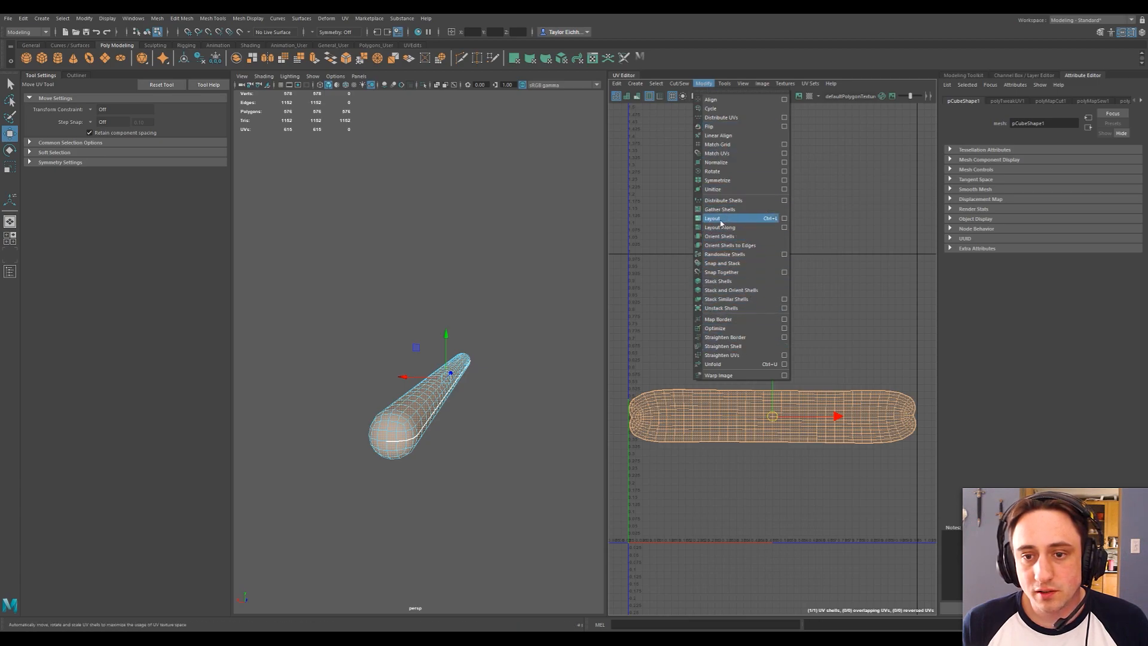
left_click(784, 220)
left_click_drag(482, 166, 589, 138)
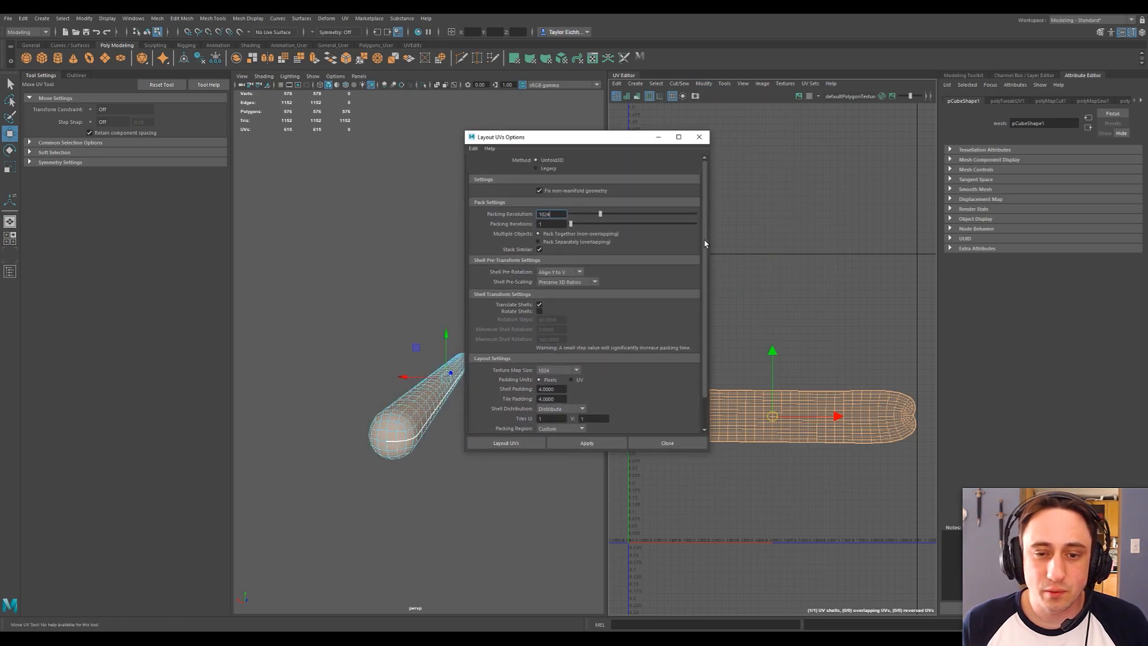
scroll(707, 198, "down", 2)
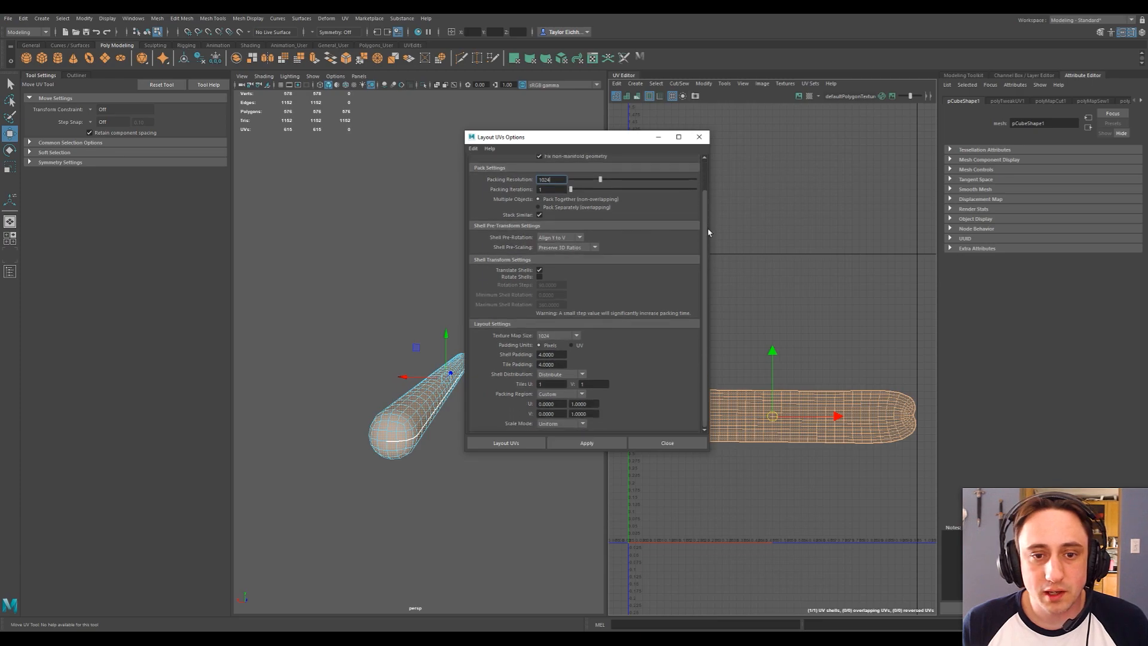
left_click(578, 238)
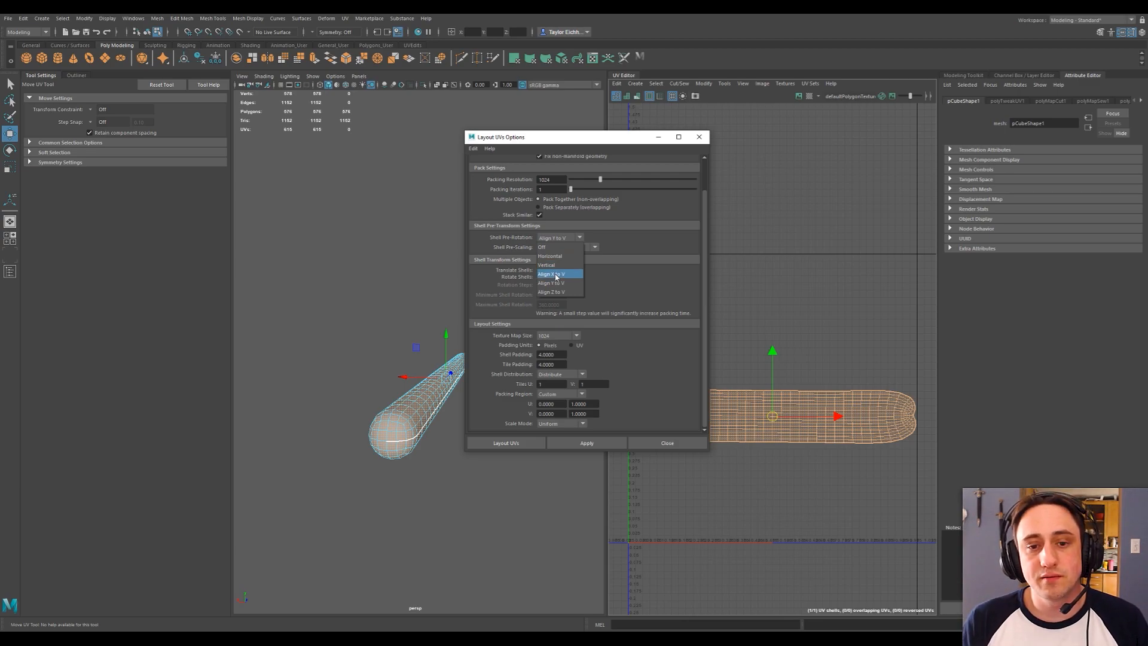
left_click(556, 274)
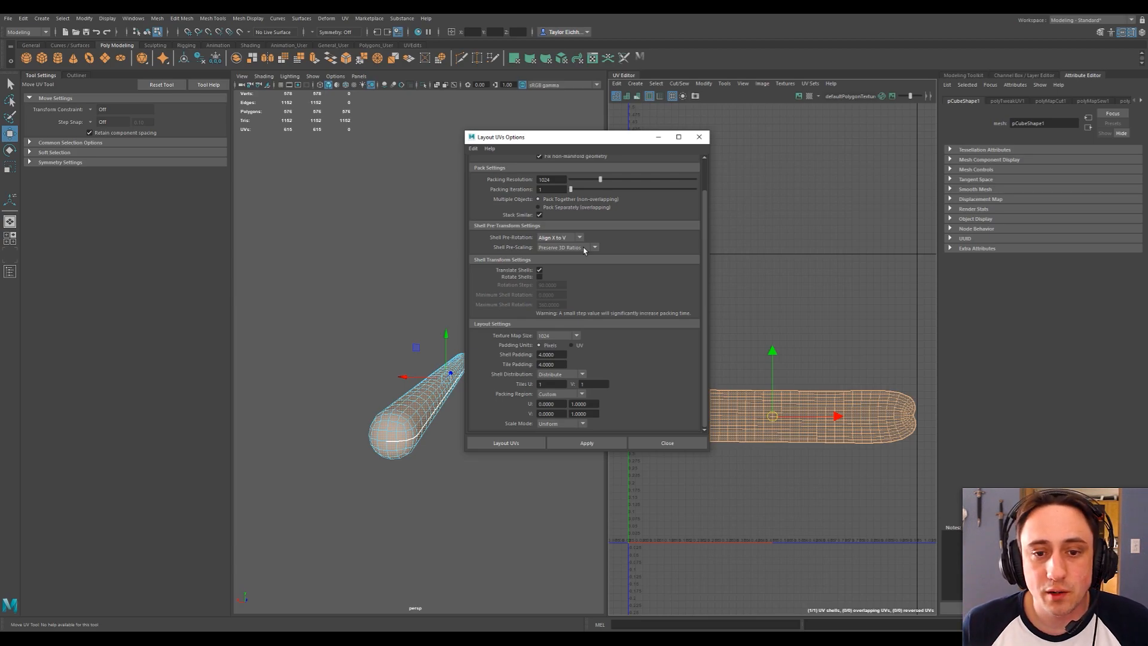
Lay out the UV shell with pre-scaling set to Preserve 3D Ratios and Rotate Shells off.
left_click(582, 246)
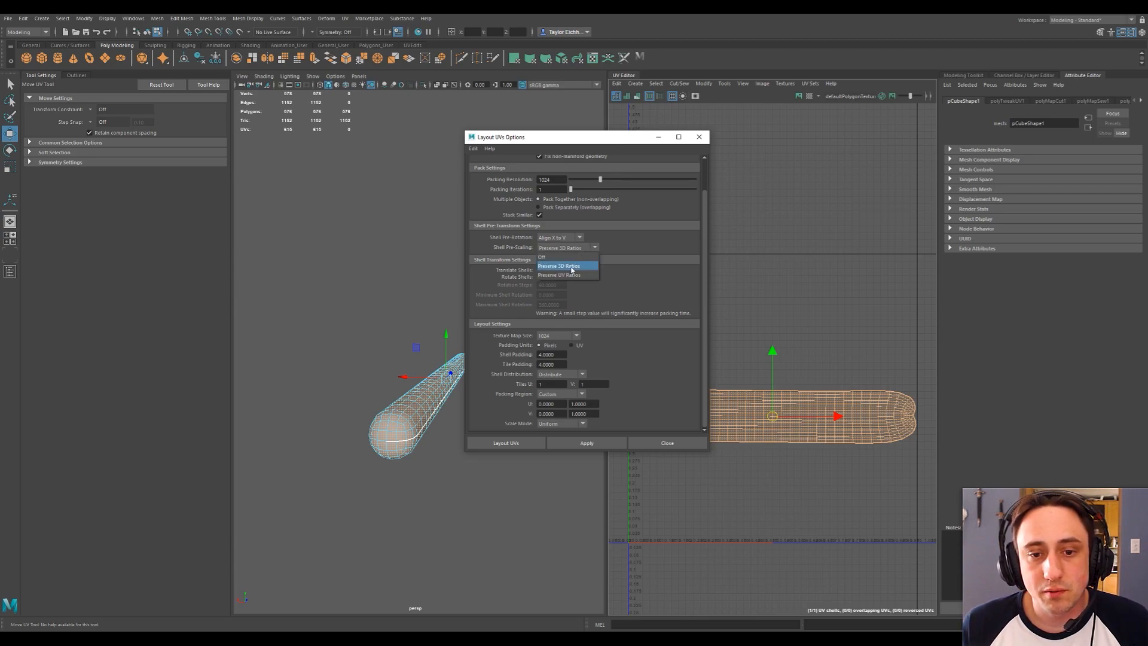
left_click(571, 268)
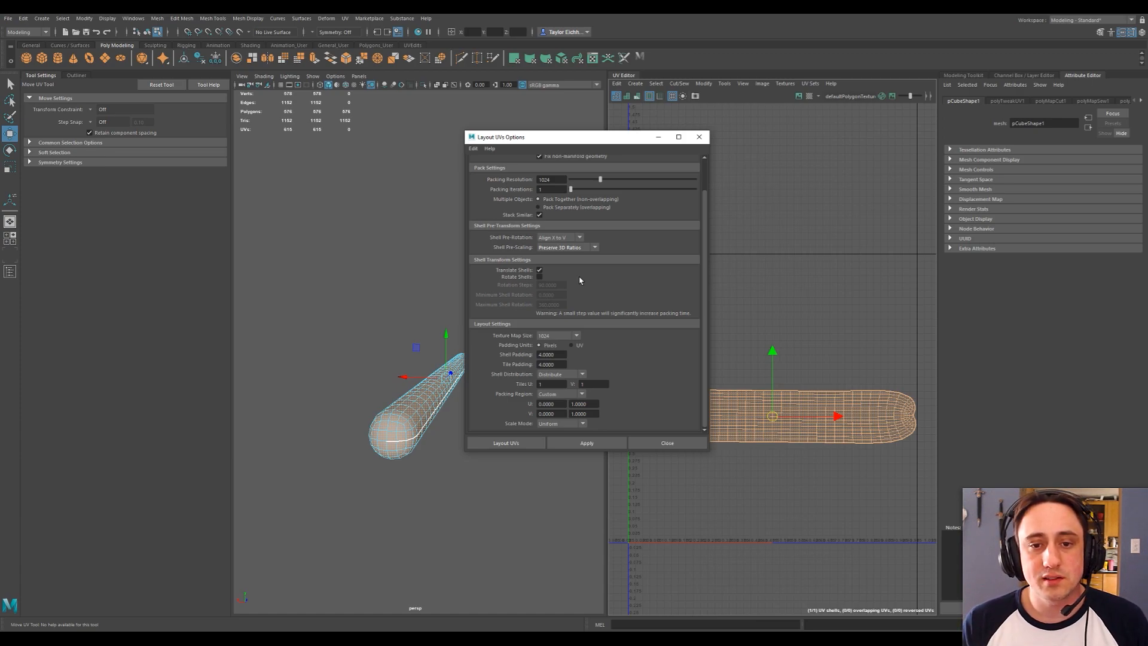
left_click(540, 278)
left_click(540, 277)
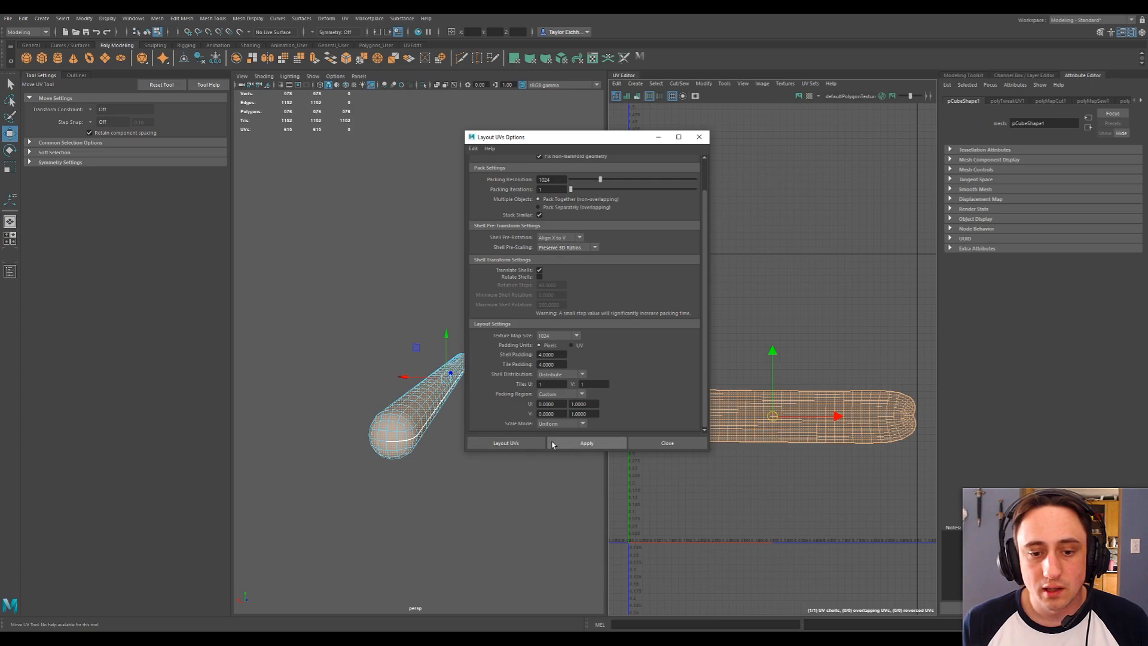
left_click(513, 447)
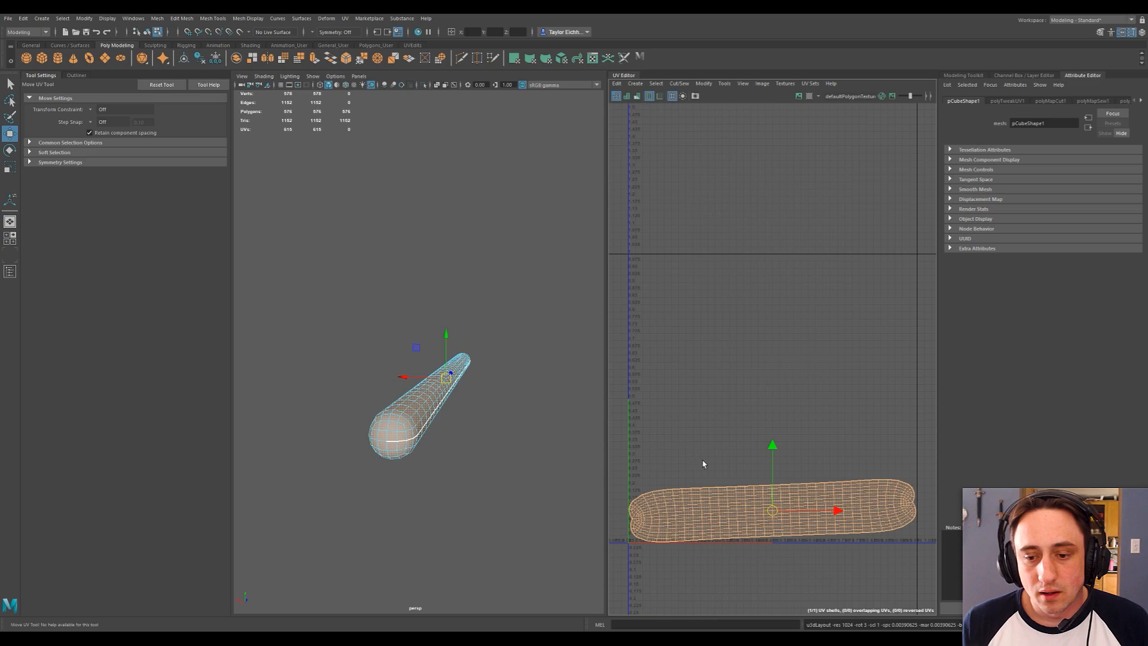
scroll(705, 463, "down", 3)
middle_click_drag(769, 442, 792, 379, "alt")
scroll(763, 394, "up", 2)
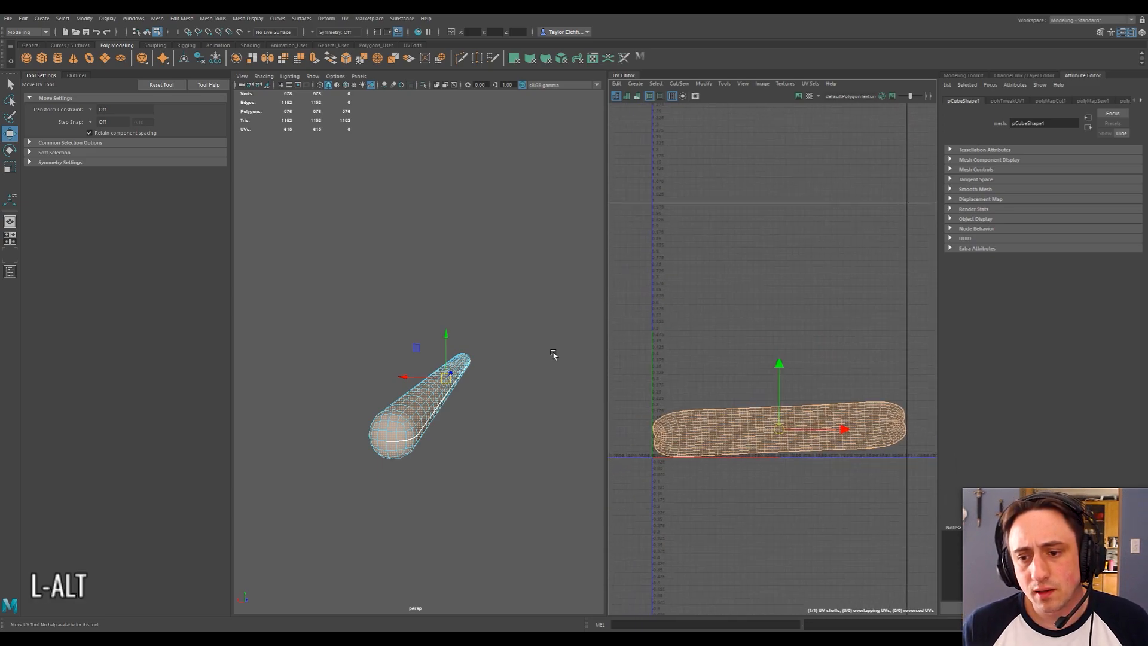
Select the full lengthwise edge loop running around the bar through both rounded ends.
mouse_move(500, 403)
left_mouse_down("alt")
mouse_move(515, 370)
mouse_move(496, 403)
left_mouse_up("alt")
key("w")
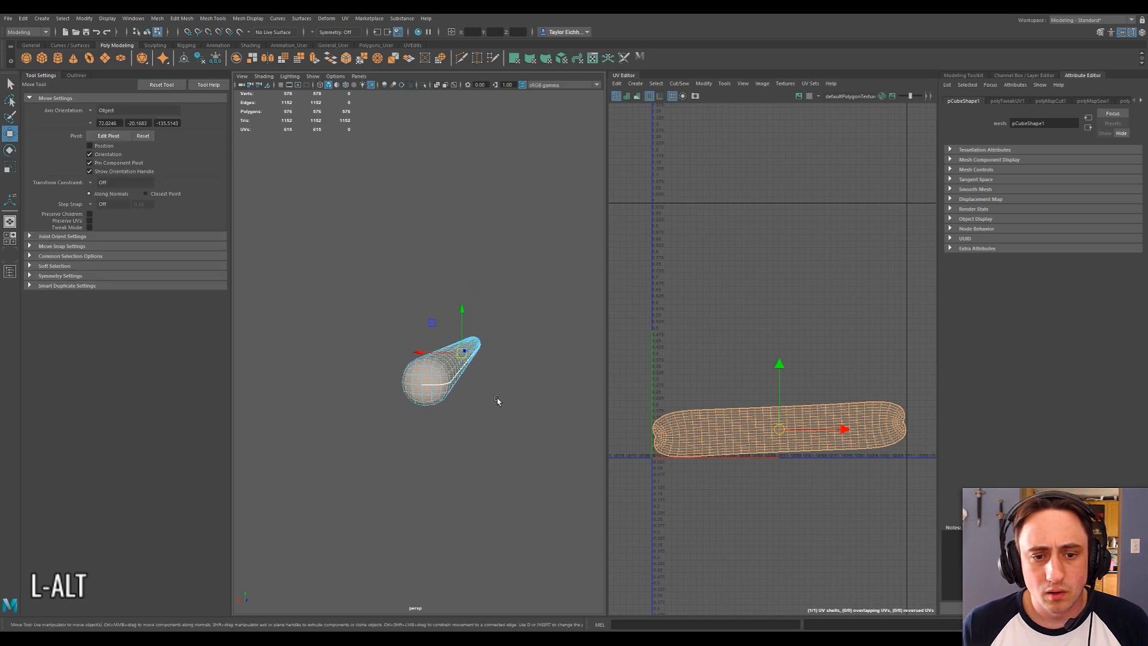
left_click(474, 402)
left_click(429, 383)
mouse_move(493, 369)
right_mouse_down()
mouse_move(522, 371)
mouse_move(472, 368)
mouse_move(488, 352)
right_mouse_up()
double_click(418, 385)
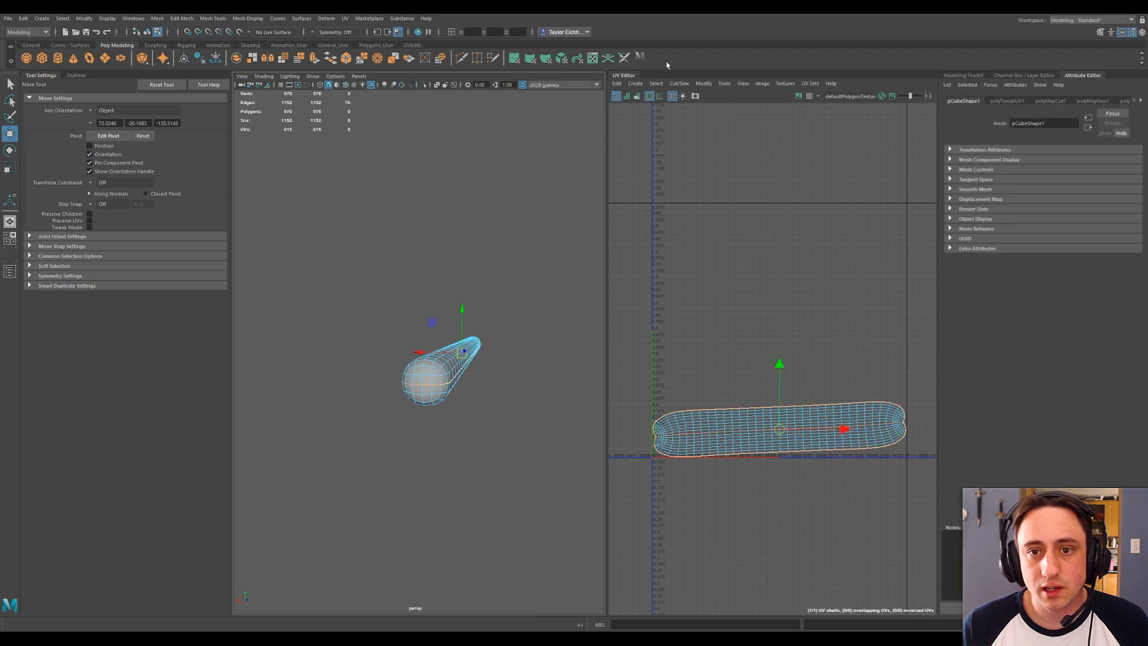
Cut the UVs along the selected edge loop and reselect the bar as an object.
left_click(634, 84)
mouse_move(681, 84)
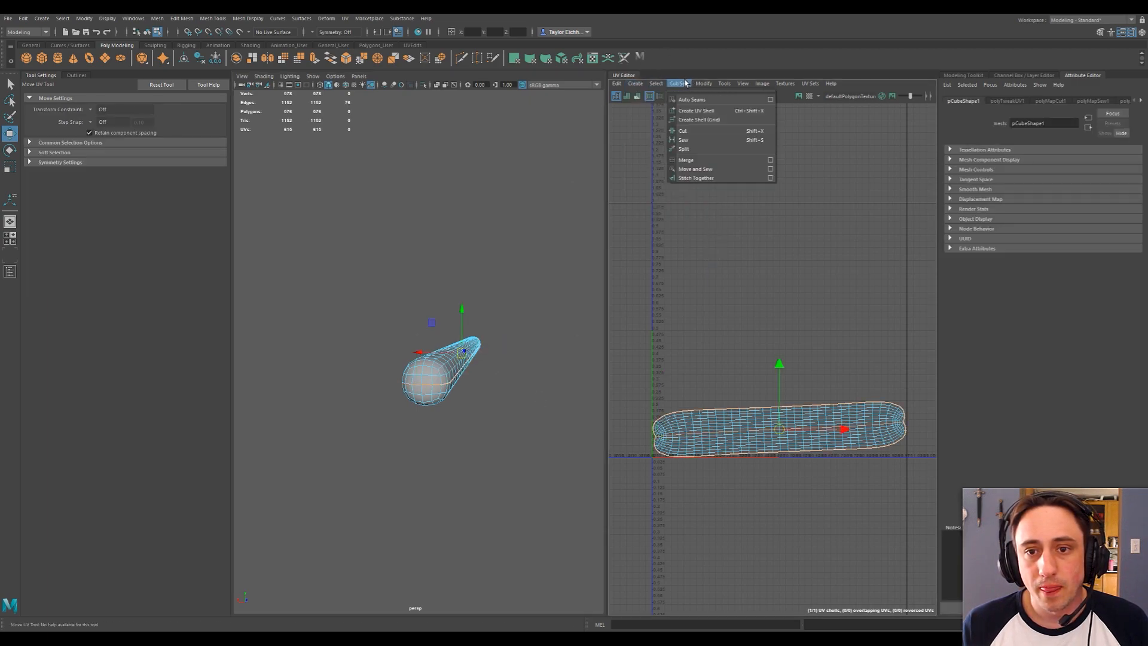
left_click(687, 130)
right_click_drag(496, 221, 529, 209)
left_click(514, 263)
left_click(438, 374)
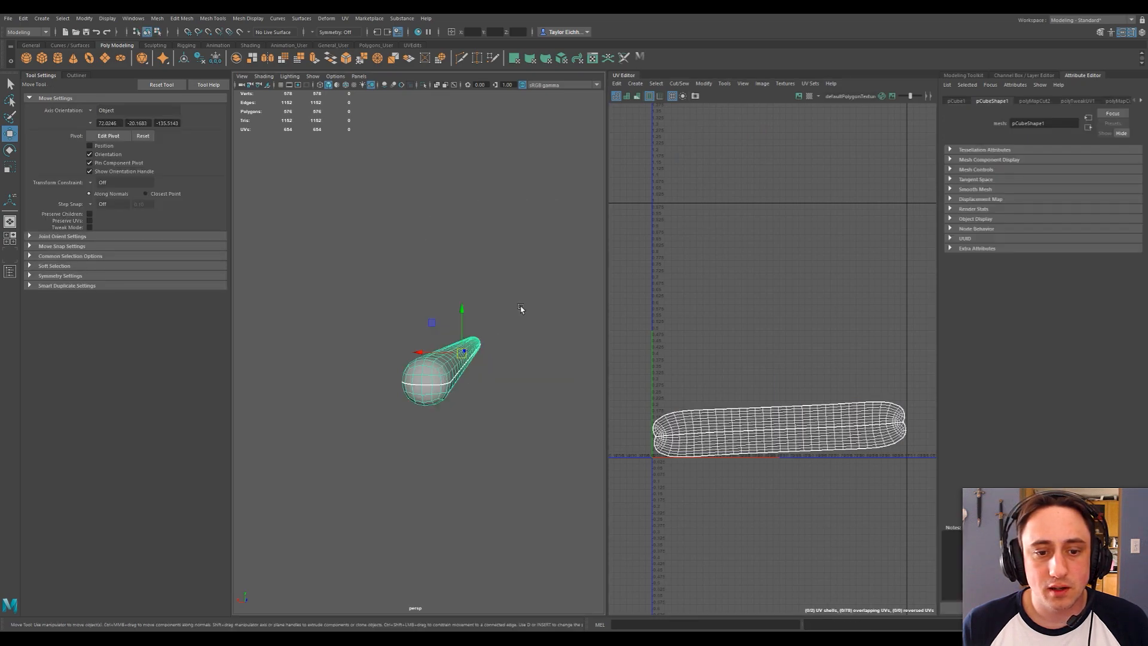
Lay out the UVs of the bar that is cut along its lengthwise edge loop.
left_click(724, 84)
left_click(725, 84)
left_click(725, 84)
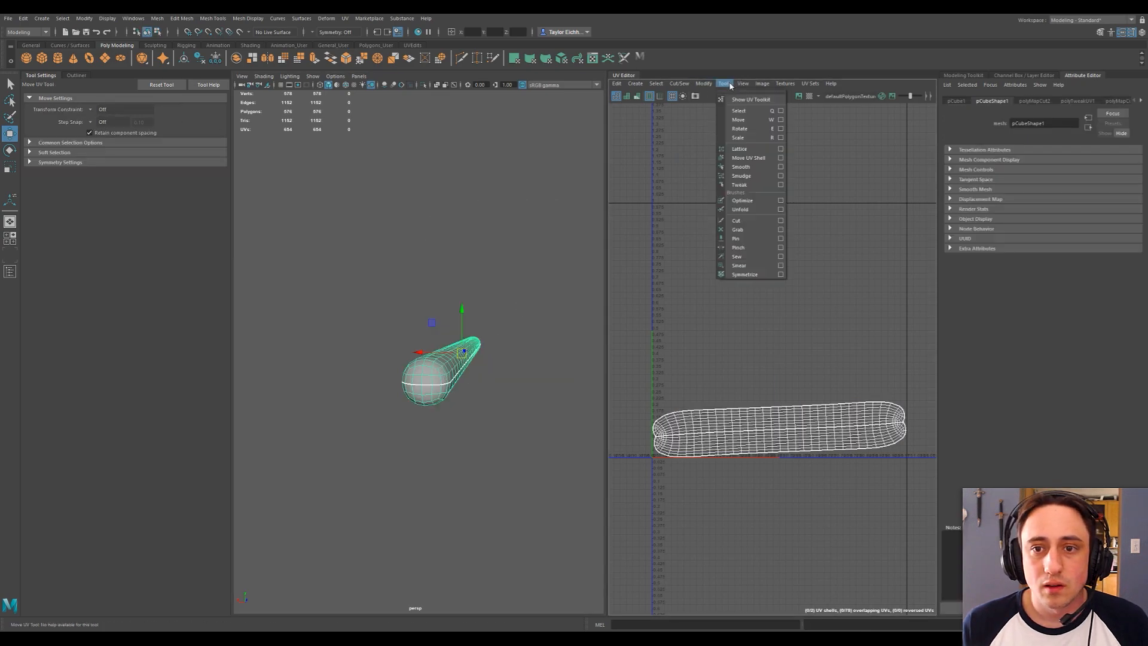
mouse_move(703, 86)
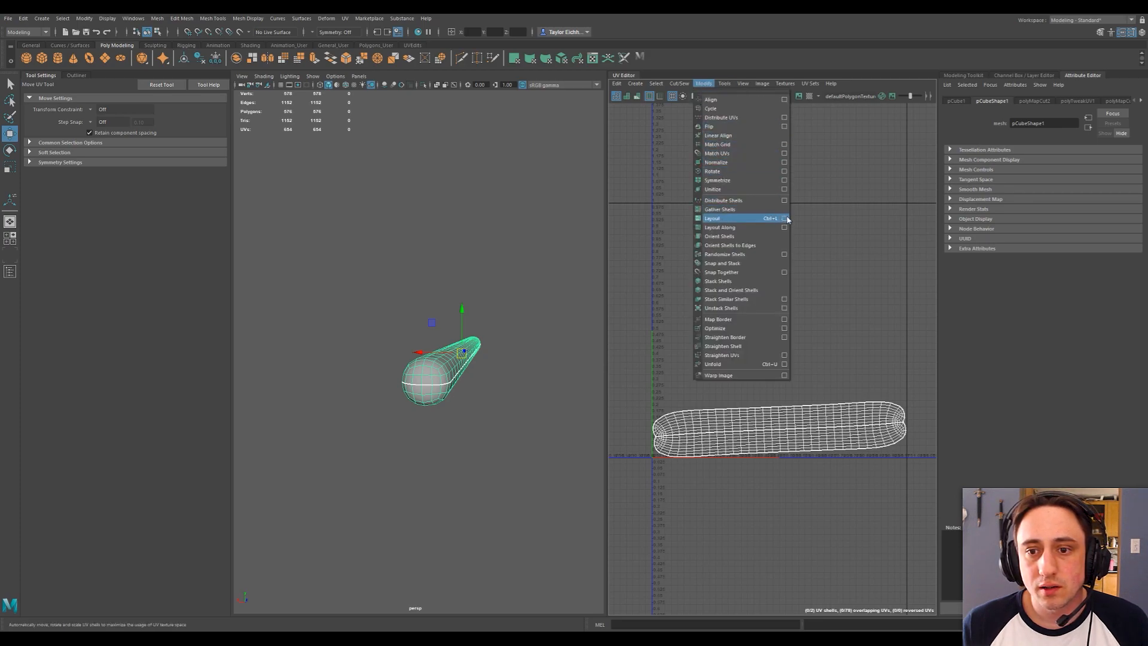
left_click(744, 218)
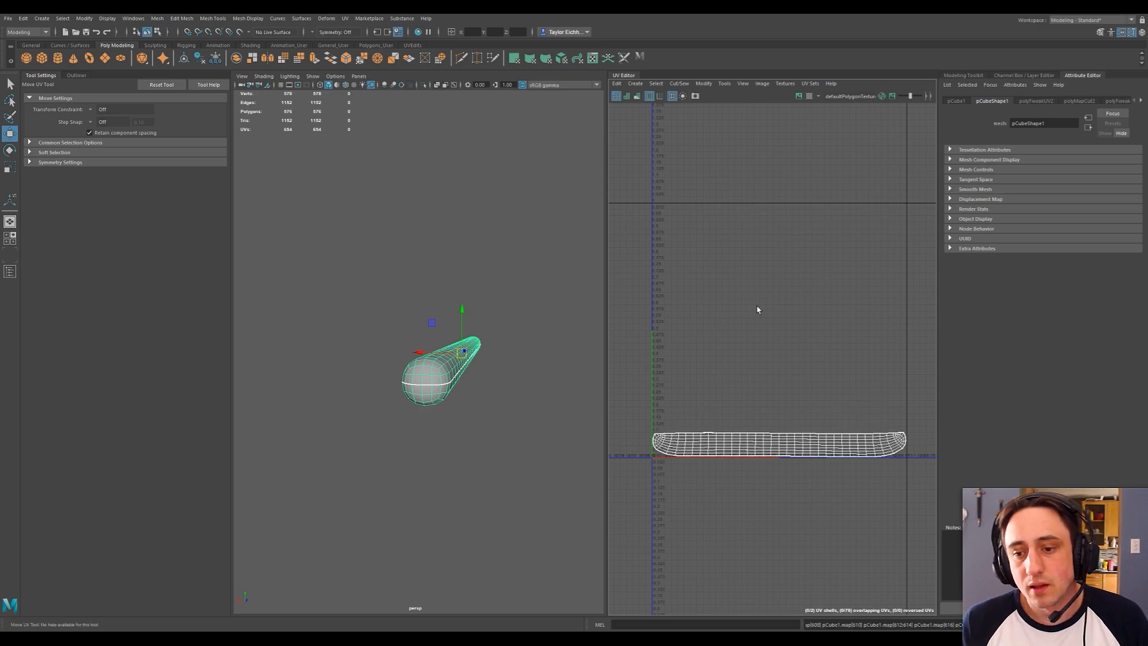
Select one of the two stacked UV shells and move it straight up, apart from the other.
right_click_drag(768, 360, 747, 349)
left_click_drag(748, 352, 811, 498)
left_click(801, 445)
left_click_drag(780, 386, 789, 338)
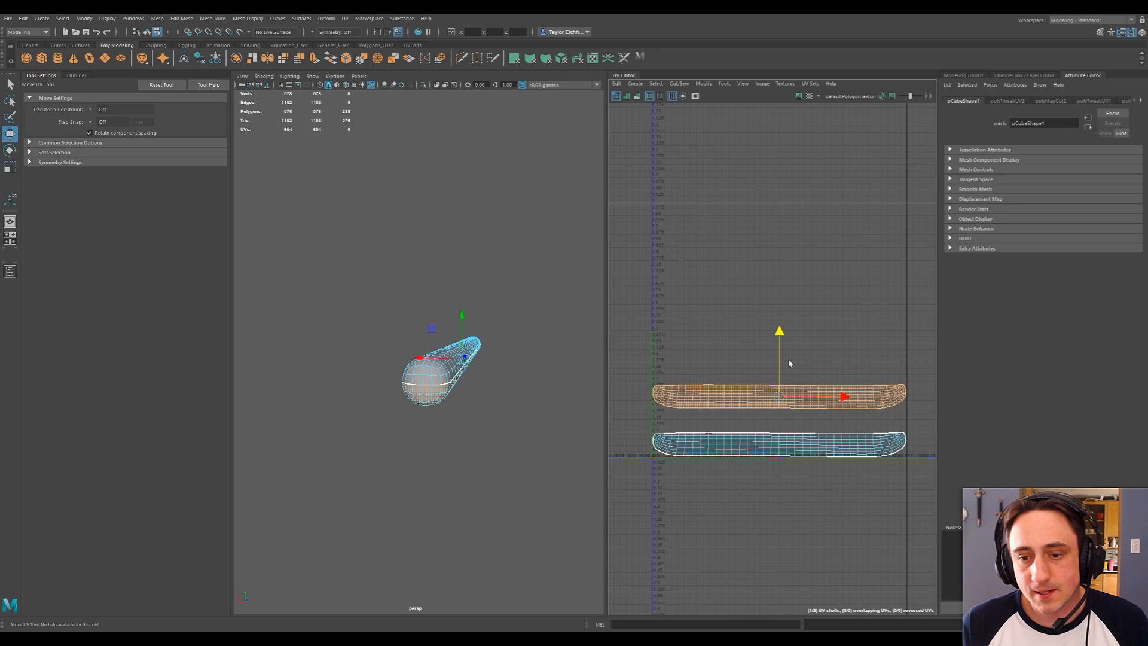
left_click(713, 313)
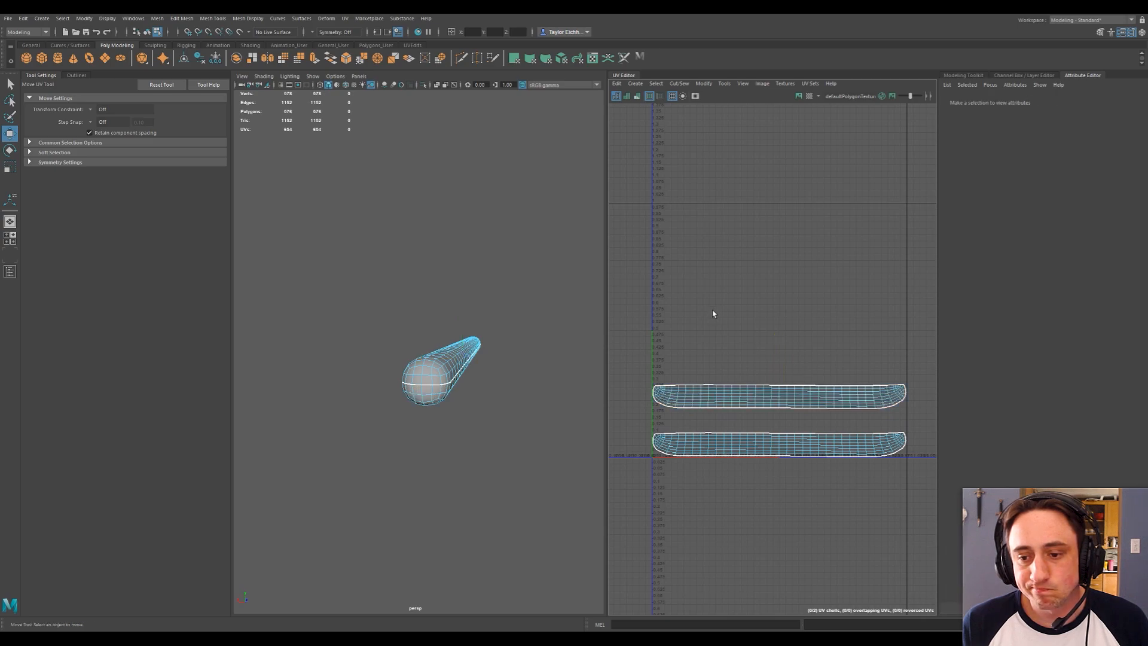
Undo the shell move and reselect the bar's UV shells for another check.
key("ctrl+z")
key("ctrl+z")
key("ctrl+z")
key("ctrl+z")
key("ctrl+z")
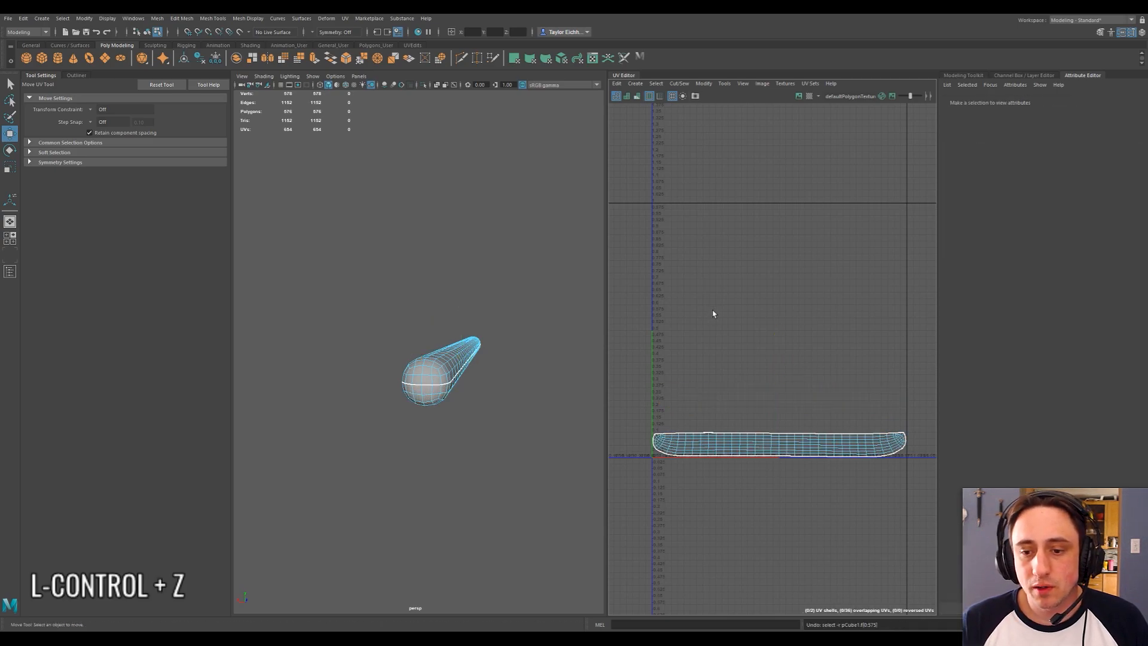
key("ctrl+z")
key("ctrl+shift+z")
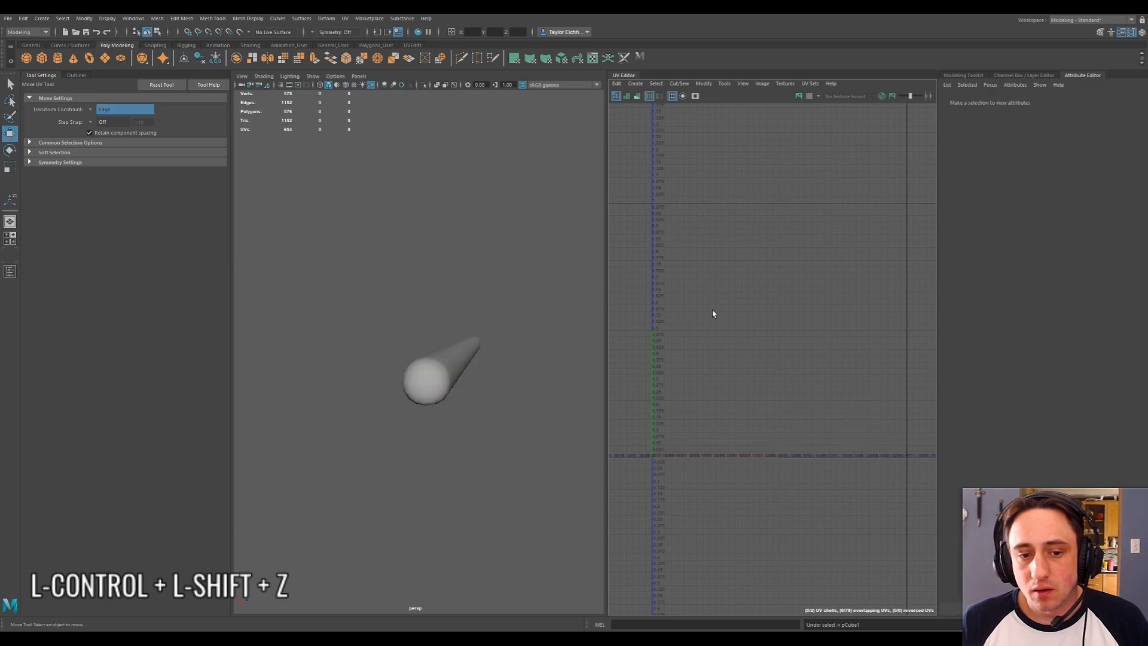
key("ctrl+shift+z")
right_click_drag(789, 360, 766, 348)
left_click_drag(766, 348, 847, 497)
left_click(709, 318)
left_click(443, 385)
Undo the UV layout and the cut along the bar's lengthwise edge loop.
key("ctrl+z")
key("ctrl+z")
key("ctrl+z")
key("ctrl+z")
key("ctrl+z")
key("ctrl+z")
key("ctrl+z")
key("ctrl+z")
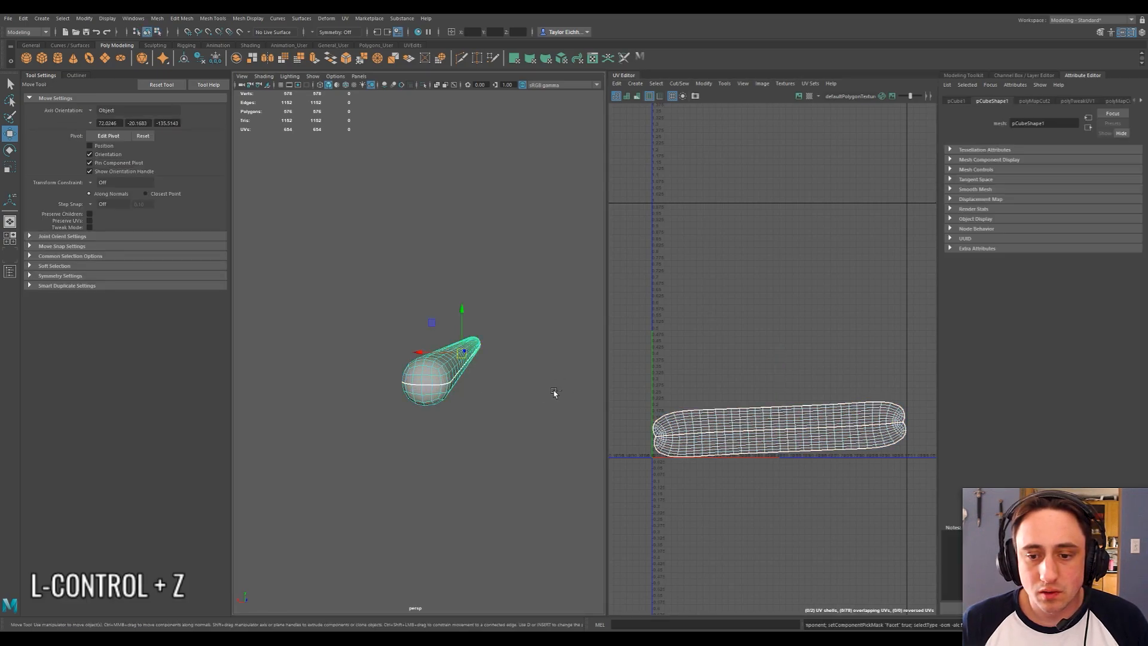
Select the bar's single UV shell and move it straight up toward the middle of the UV tile.
right_click_drag(745, 327, 706, 316)
left_click(779, 427)
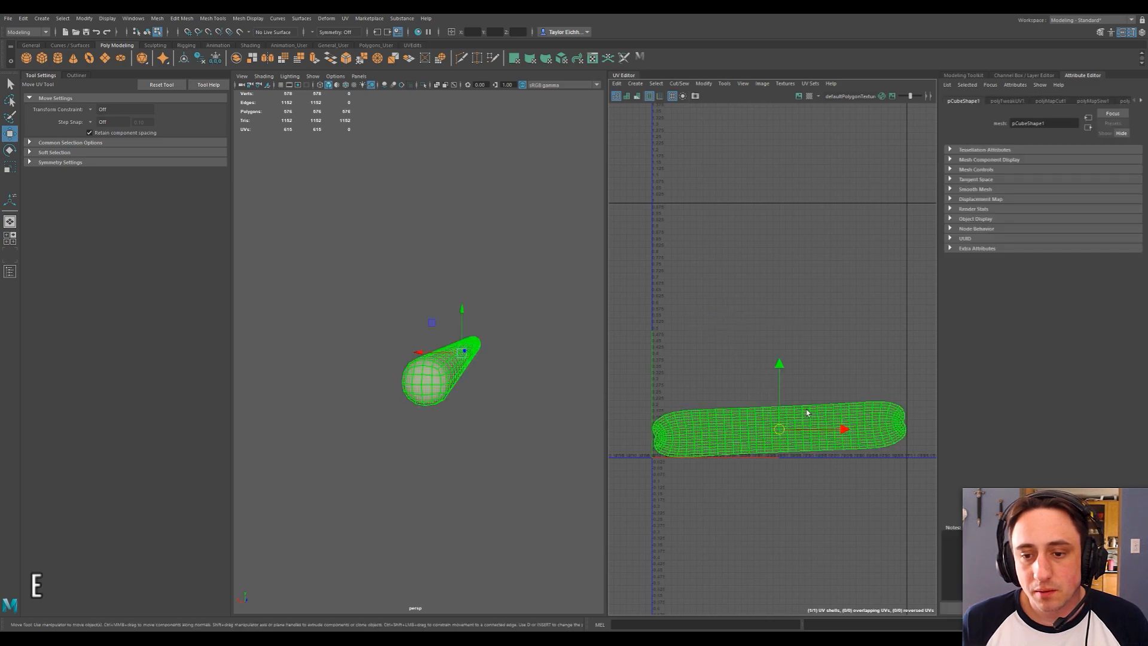
key("e")
key("w")
left_click_drag(779, 375, 775, 276)
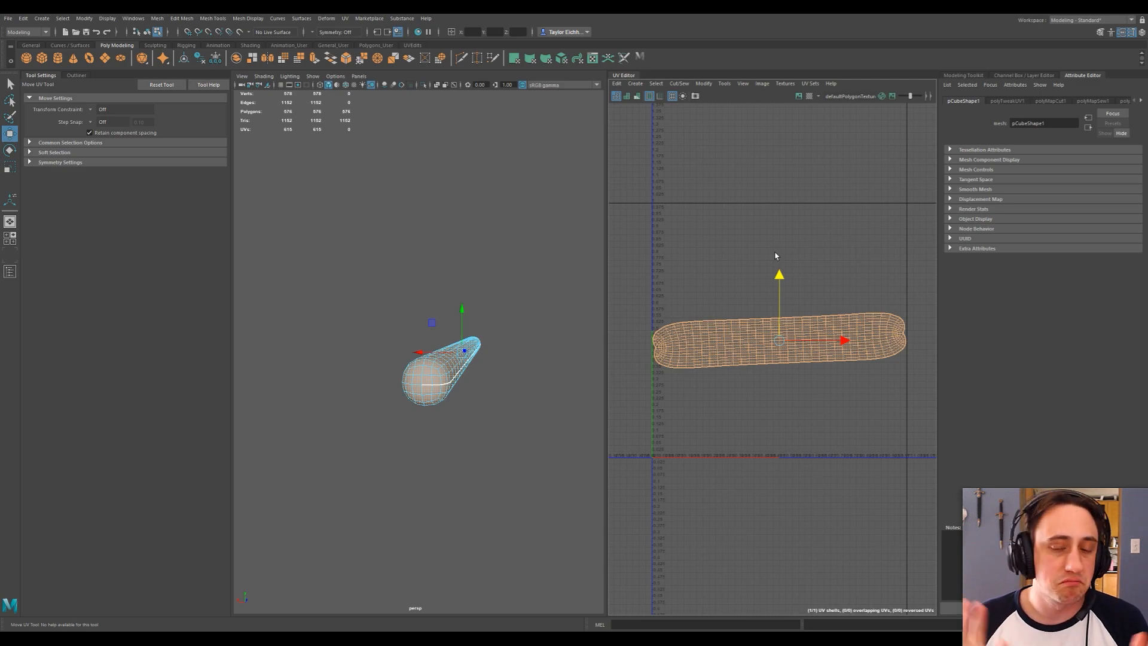
Try to straighten the selected UV shell with Straighten Shell.
left_click(813, 328)
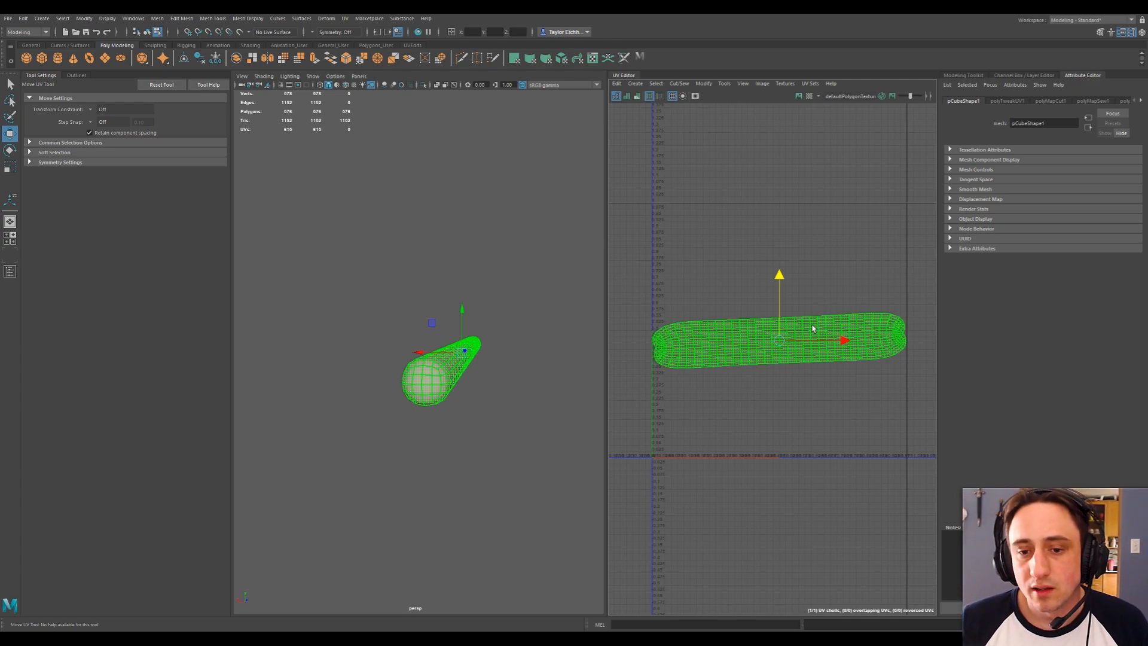
left_click(703, 83)
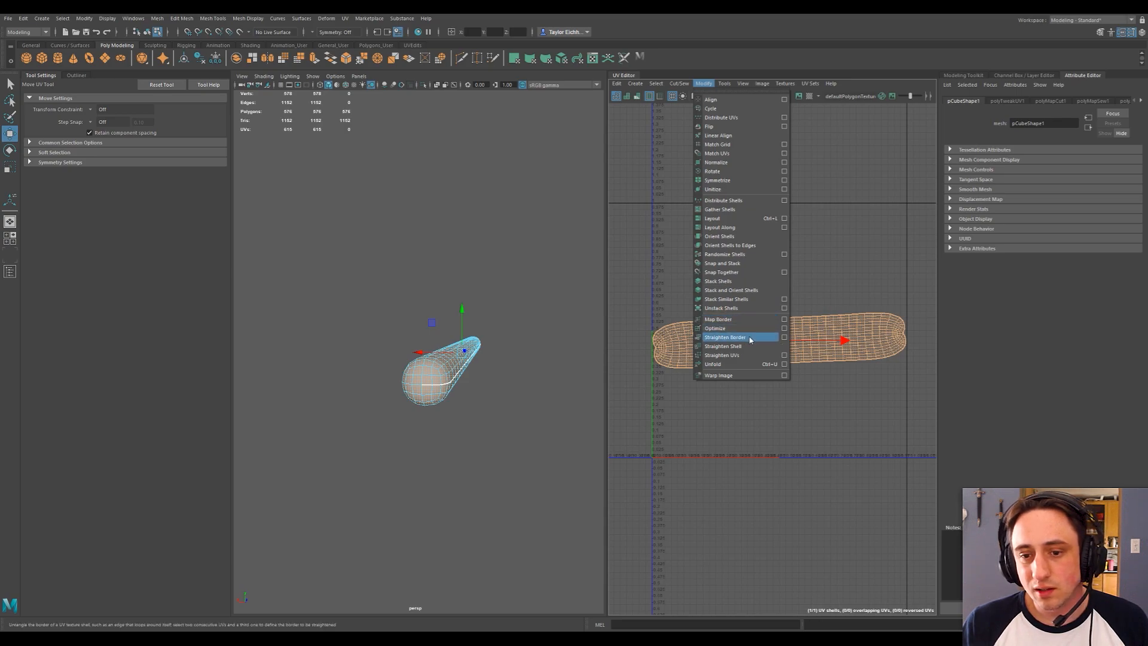
left_click(744, 348)
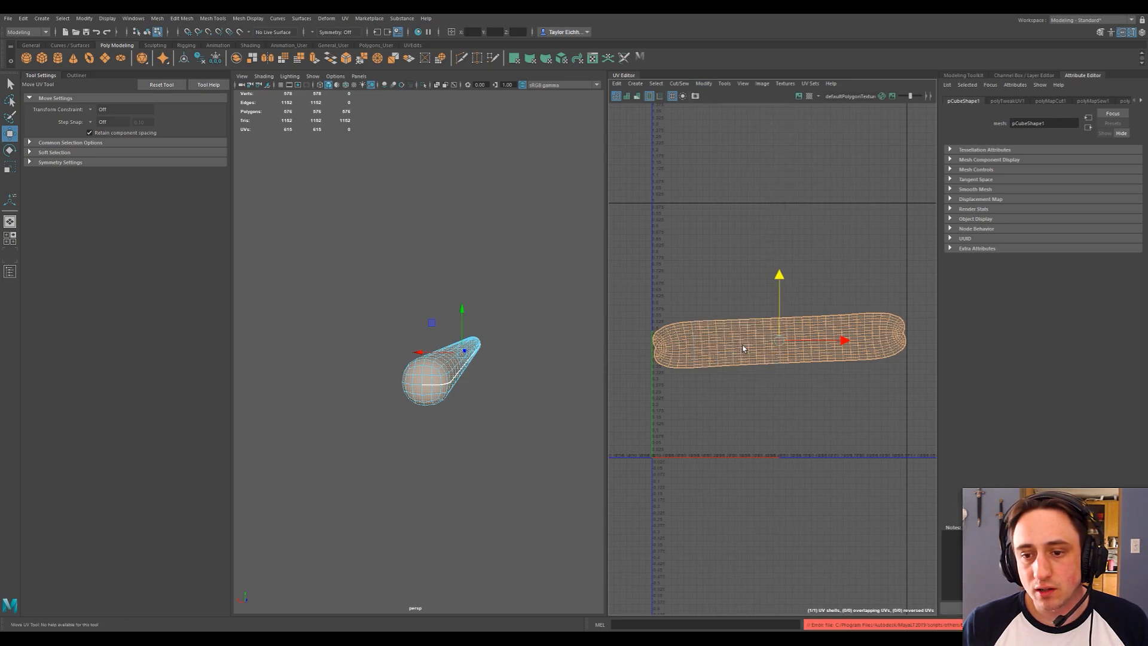
key("ctrl+z")
right_click(743, 348)
left_click(710, 284)
left_click_drag(711, 284, 868, 411)
key("e")
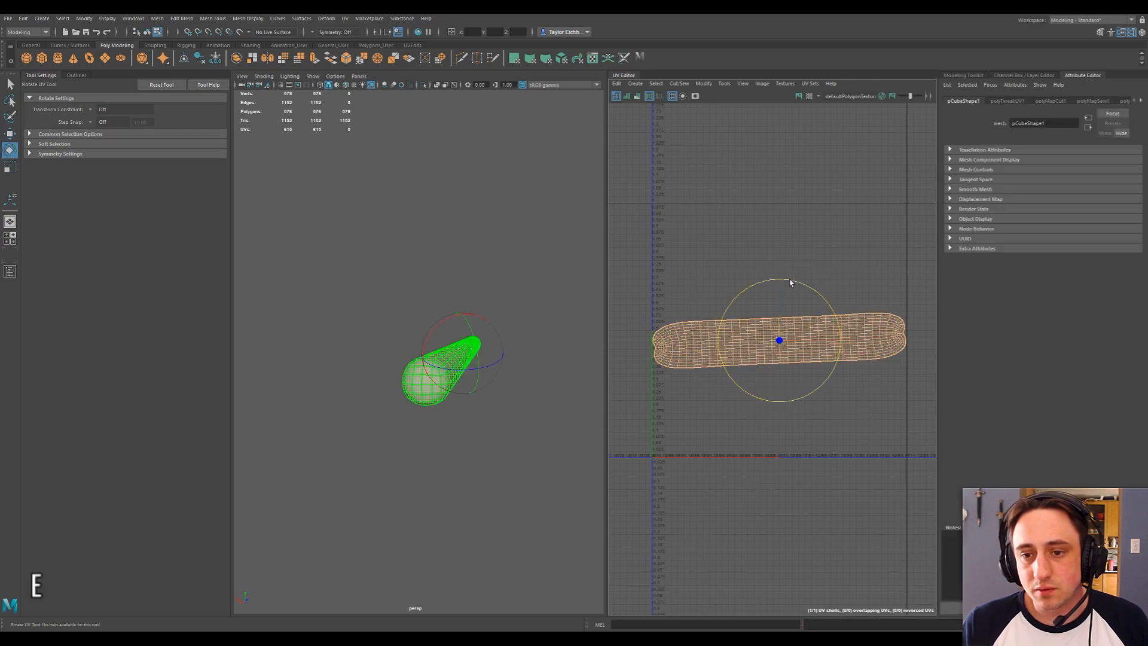
key("w")
left_click(745, 276)
right_click_drag(745, 277, 715, 266)
left_click(809, 341)
left_click(730, 294)
Widen the UV Editor and frame the bar's whole UV shell in it.
scroll(732, 293, "up", 3)
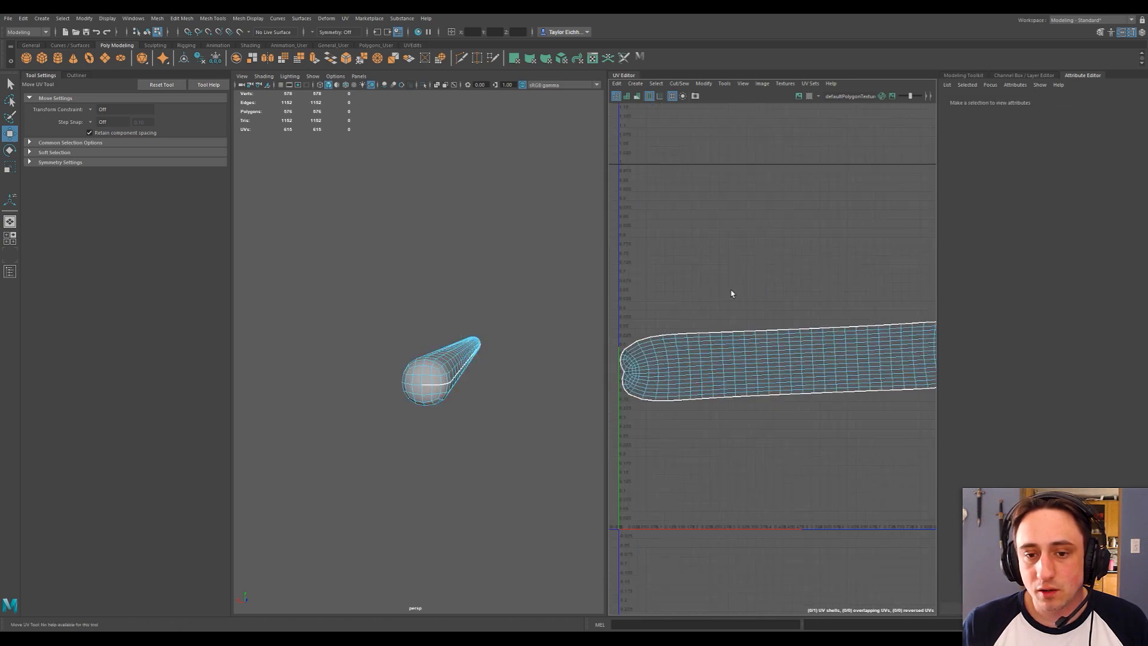
left_click_drag(608, 231, 409, 225)
scroll(656, 302, "down", 3)
middle_click_drag(689, 259, 667, 270, "alt")
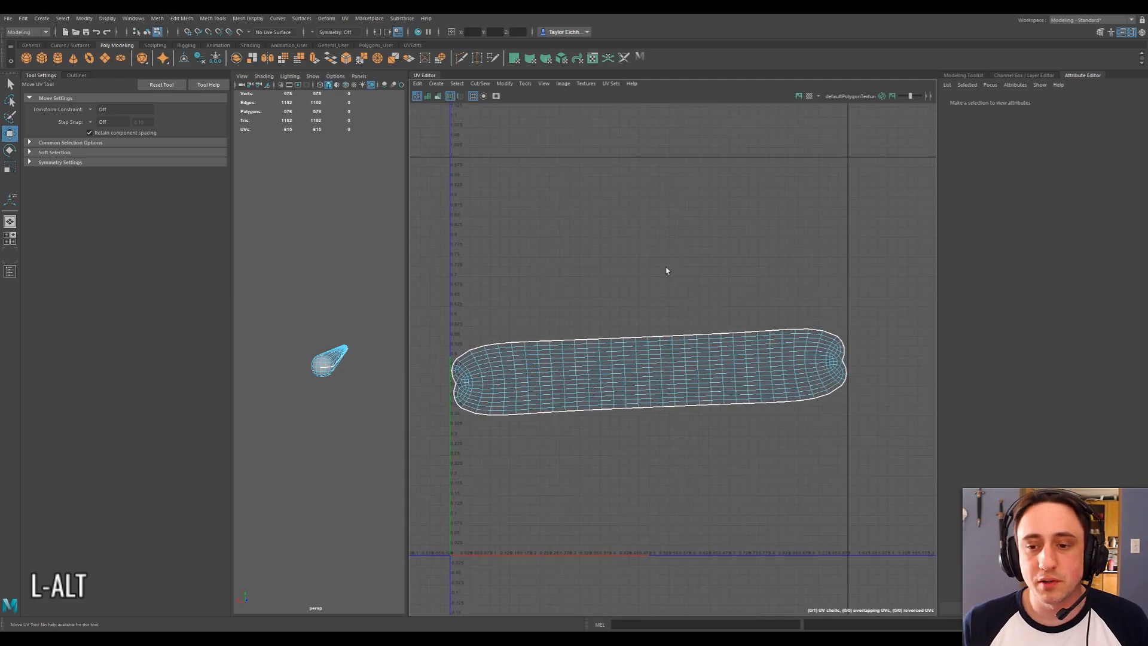
left_click(695, 342)
left_click(723, 296)
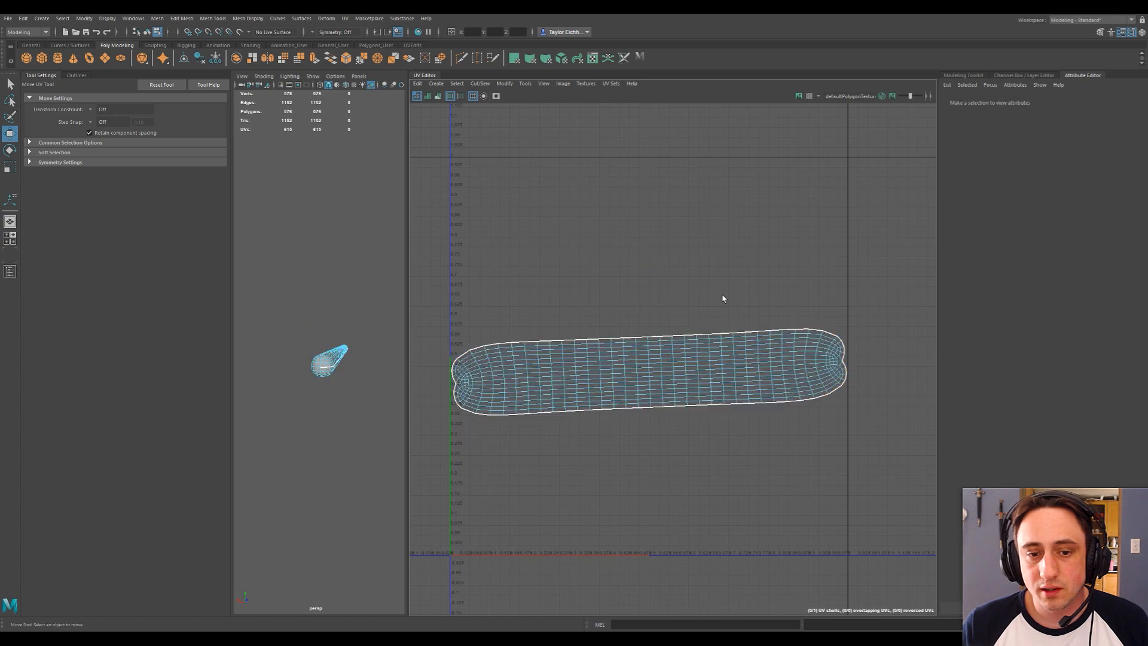
Rotate the bar's UV shell slightly so that its long sides run horizontally.
left_click(671, 353)
key("e")
left_click_drag(670, 281, 672, 282)
left_click(690, 281)
key("w")
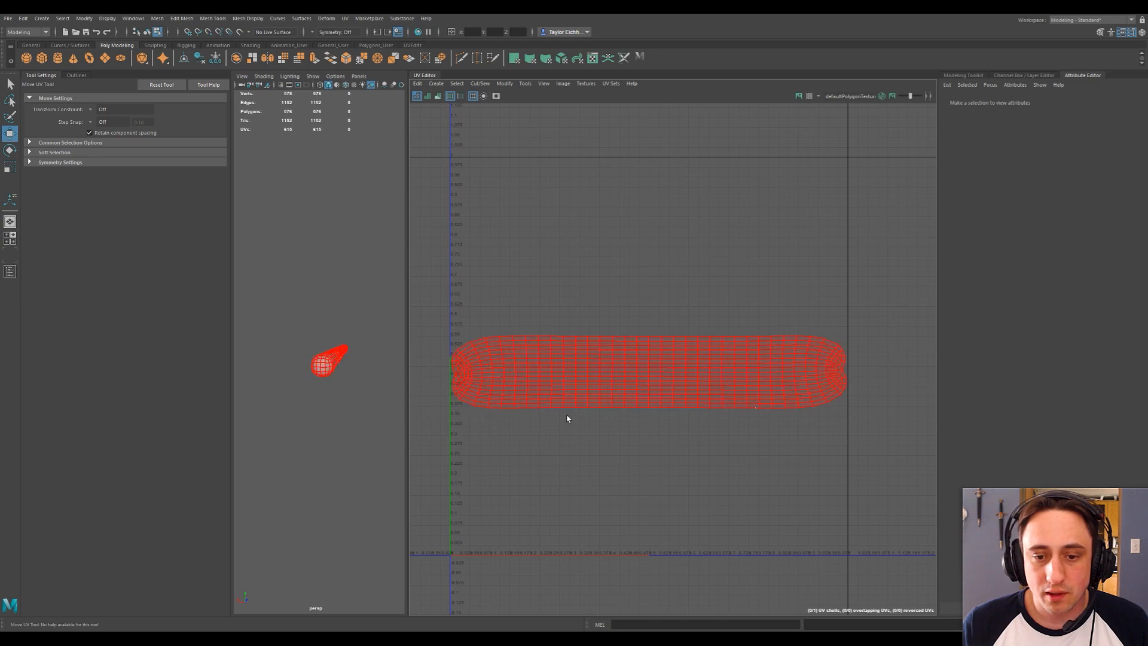
left_click(758, 411)
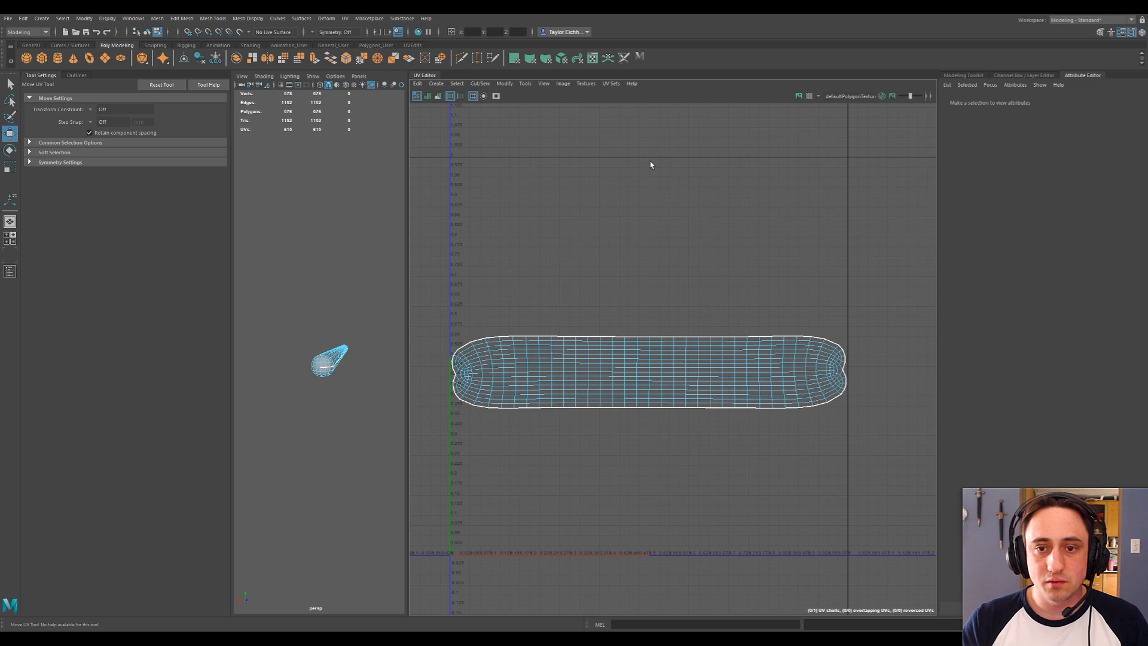
Select the bar's UV shell and normalize it to fill the 0 to 1 UV tile.
left_click(623, 389)
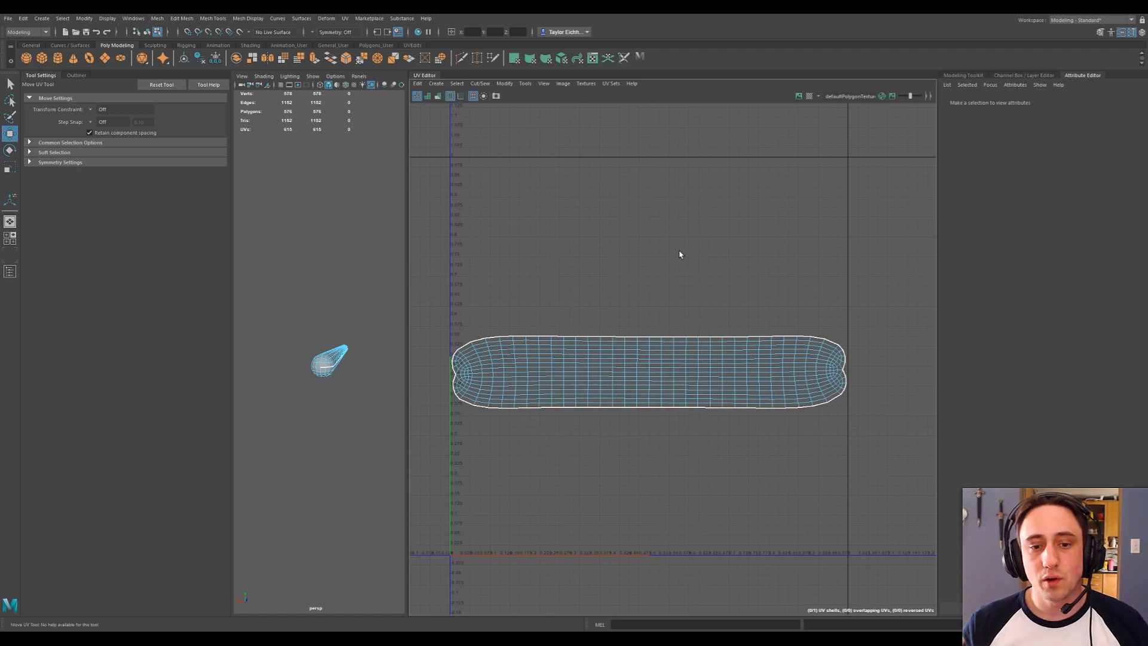
right_click_drag(673, 273, 652, 265)
left_click(666, 339)
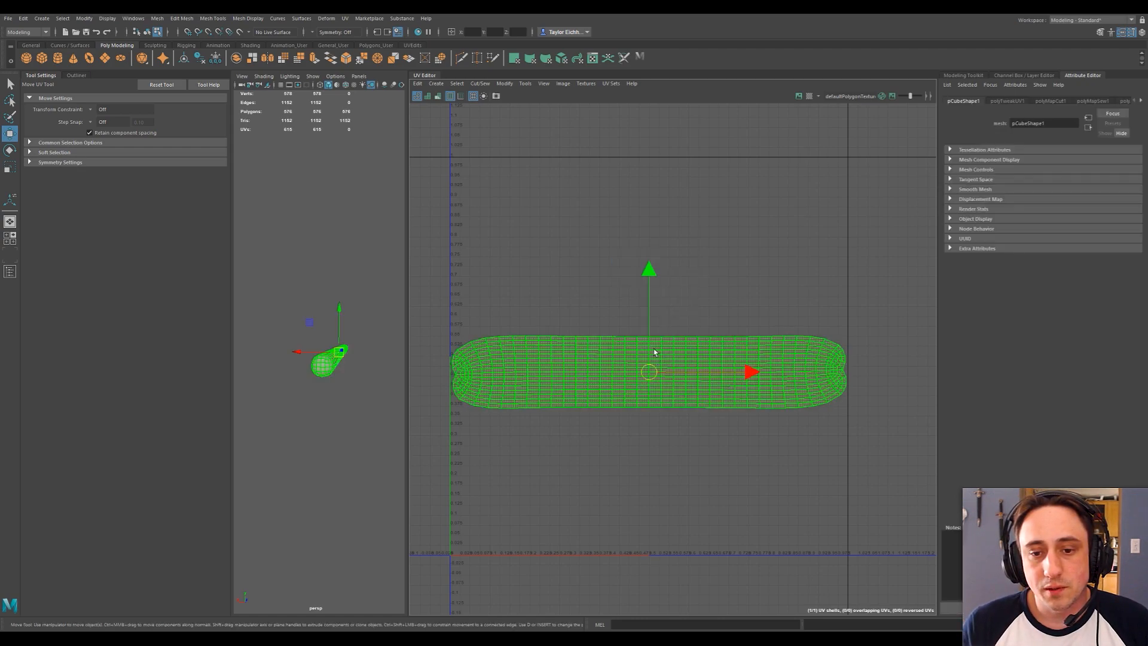
left_click(513, 85)
left_click(518, 162)
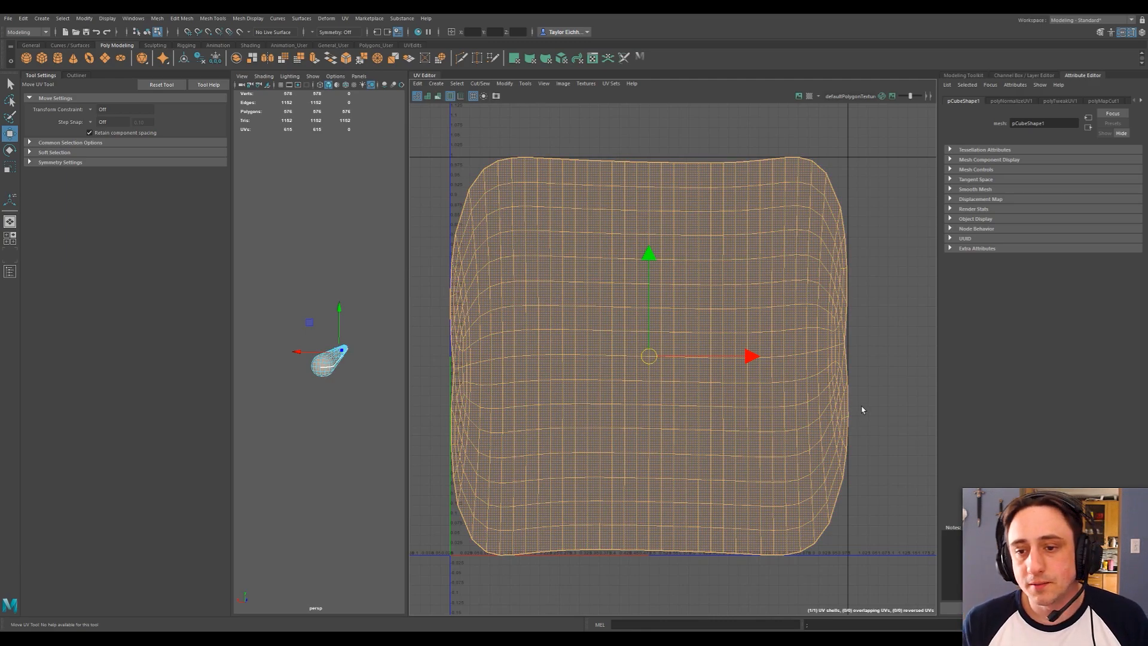
left_click(886, 256)
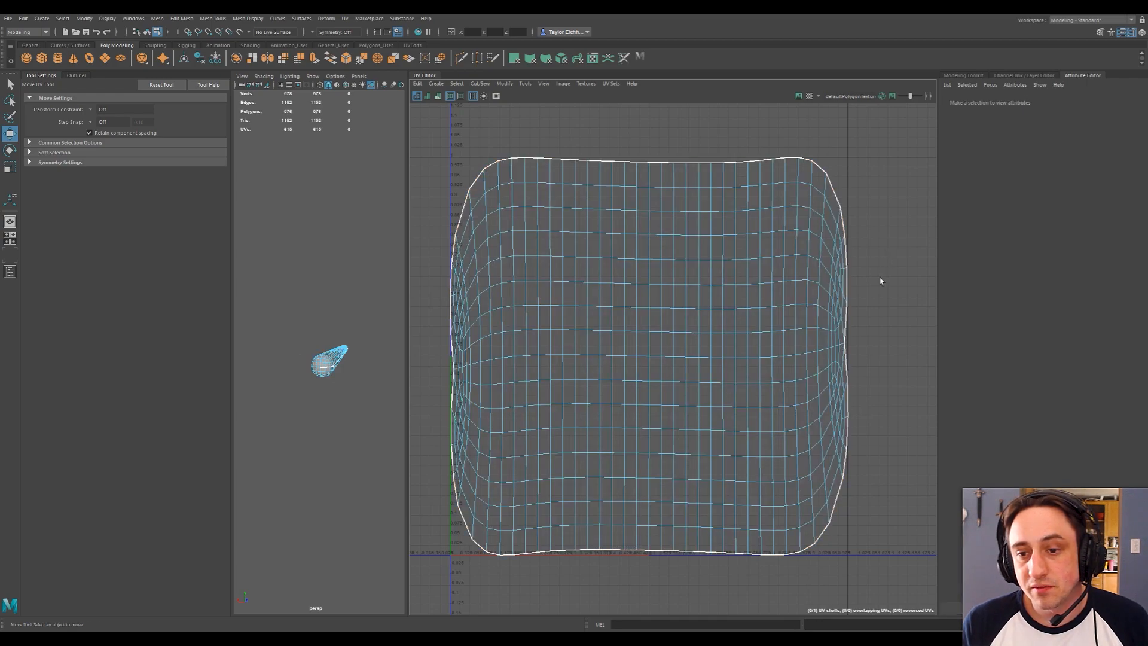
Examine the UV at the middle of the shell's pinched end border and enlarge the 3D view.
right_click_drag(844, 345, 875, 349)
left_click(843, 345)
middle_click_drag(884, 364, 821, 367, "alt")
scroll(801, 365, "down", 2)
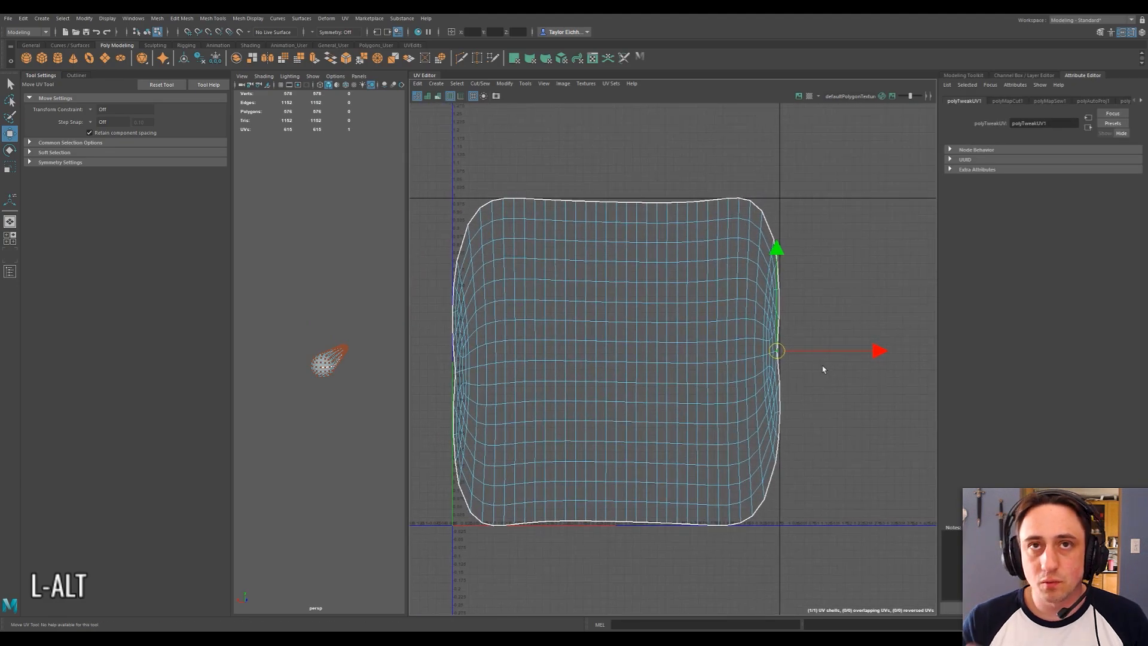
left_click(827, 293)
middle_click_drag(820, 323, 795, 287, "alt")
scroll(794, 287, "down", 1)
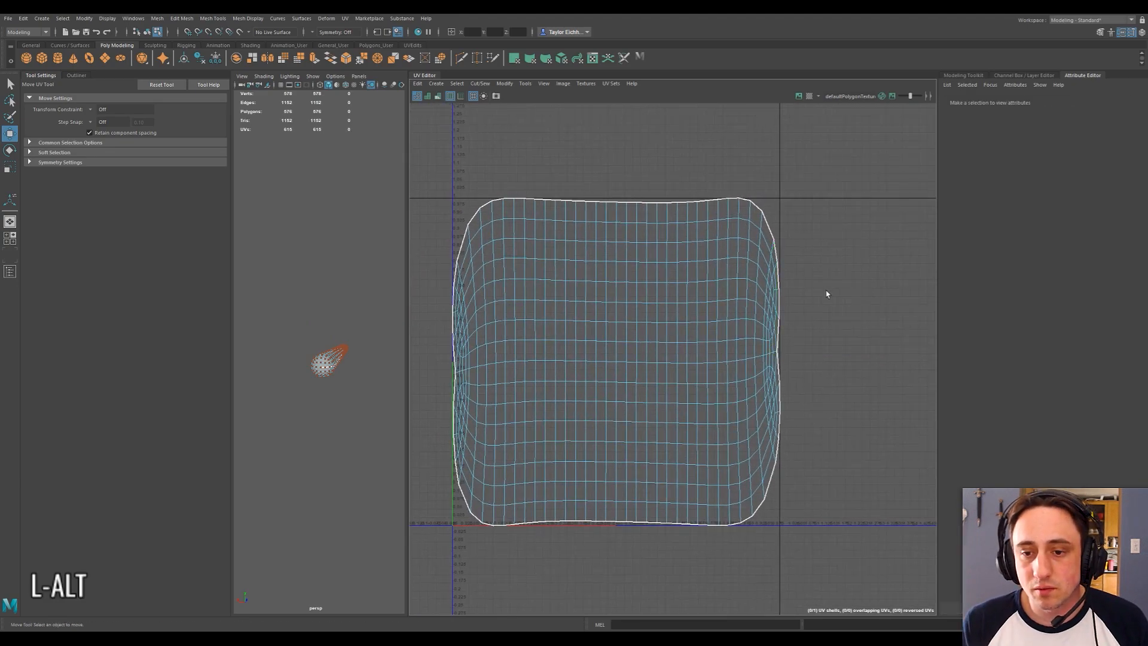
scroll(769, 289, "up", 6)
left_click_drag(407, 335, 544, 338)
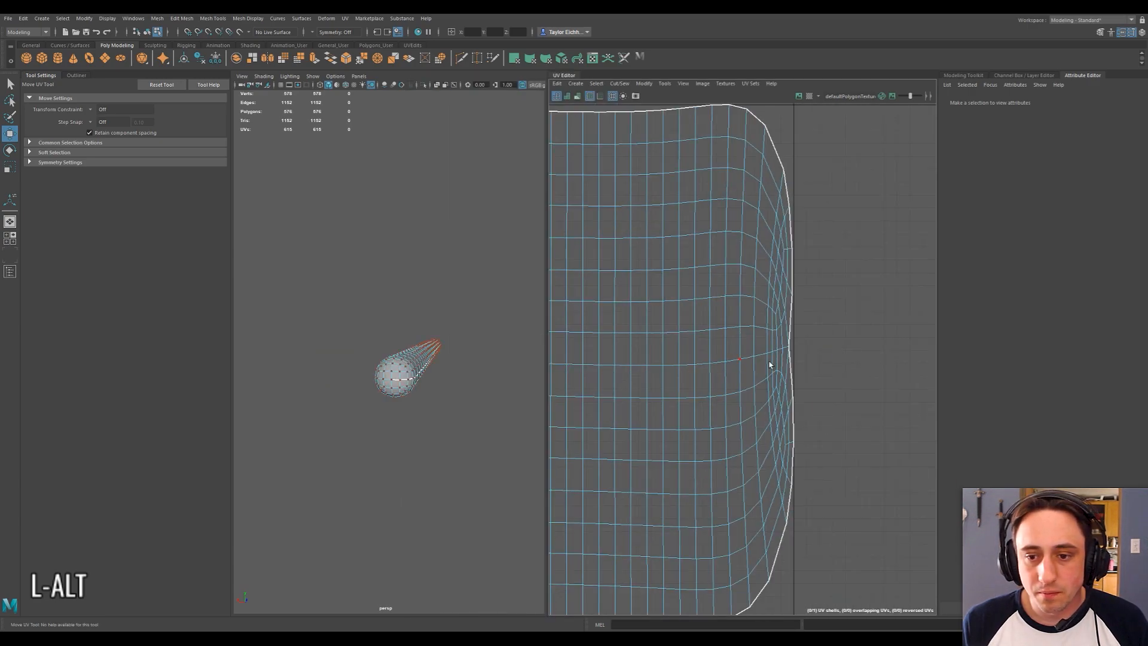
Select the edge at the middle of the shell's pinched end border and frame it on the bar's rounded end.
left_click(787, 312)
mouse_move(786, 311)
right_mouse_down()
mouse_move(777, 304)
mouse_move(790, 293)
right_mouse_up()
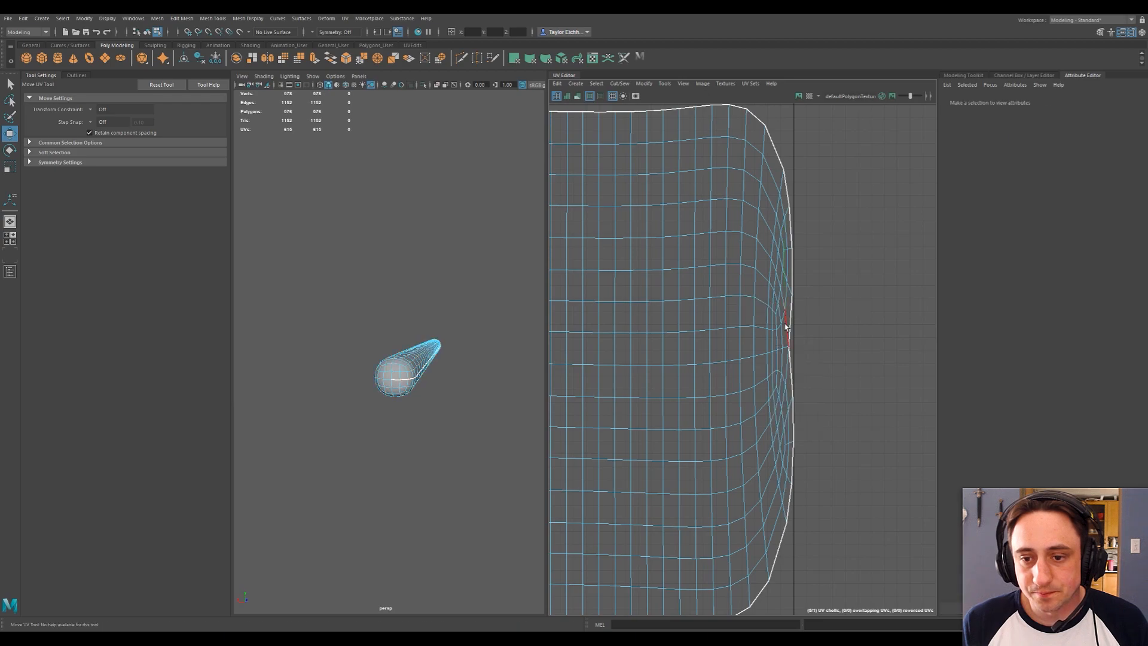
left_click(790, 325)
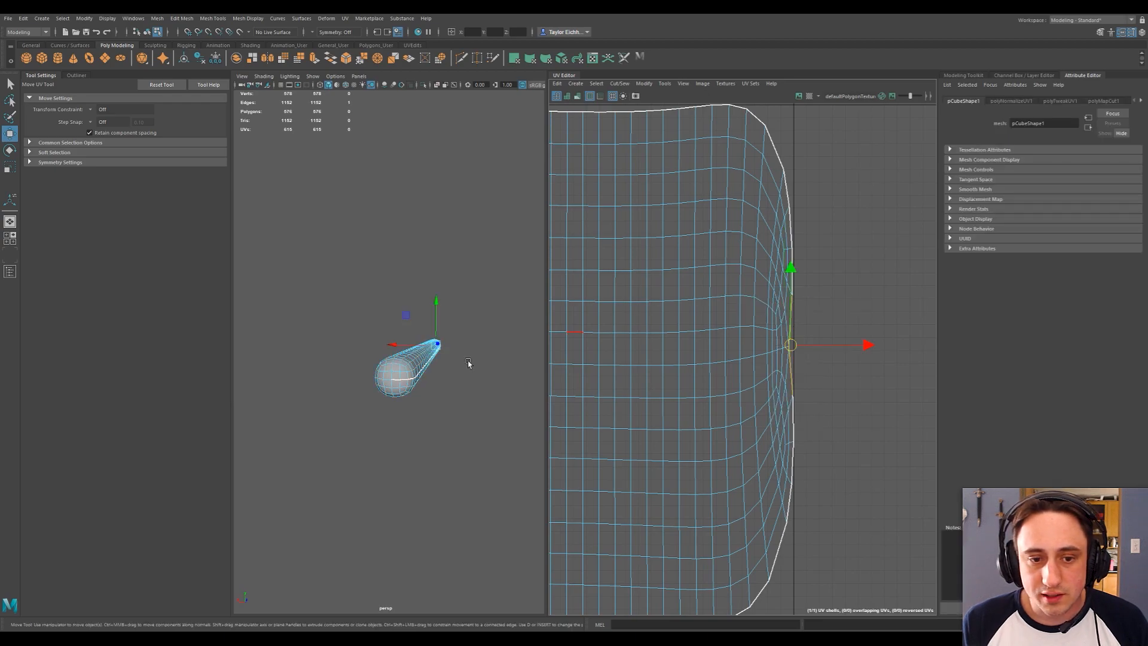
key("f")
left_click_drag(469, 362, 388, 323, "alt")
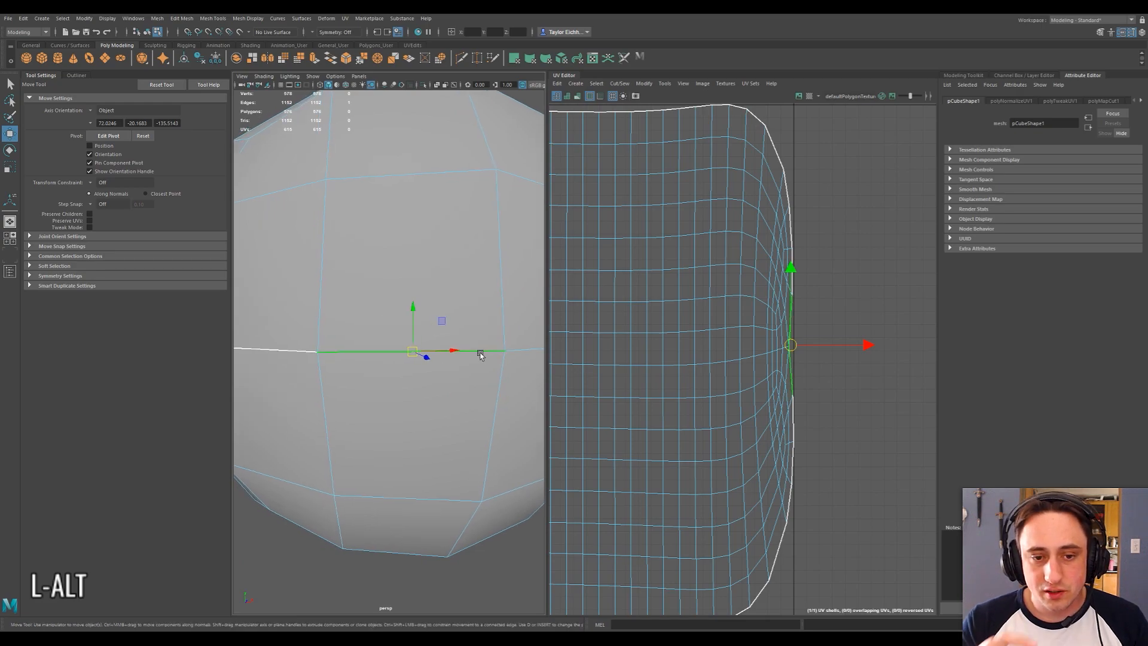
scroll(519, 384, "down", 6)
left_click_drag(459, 407, 494, 412, "alt")
left_click_drag(398, 354, 361, 359, "alt")
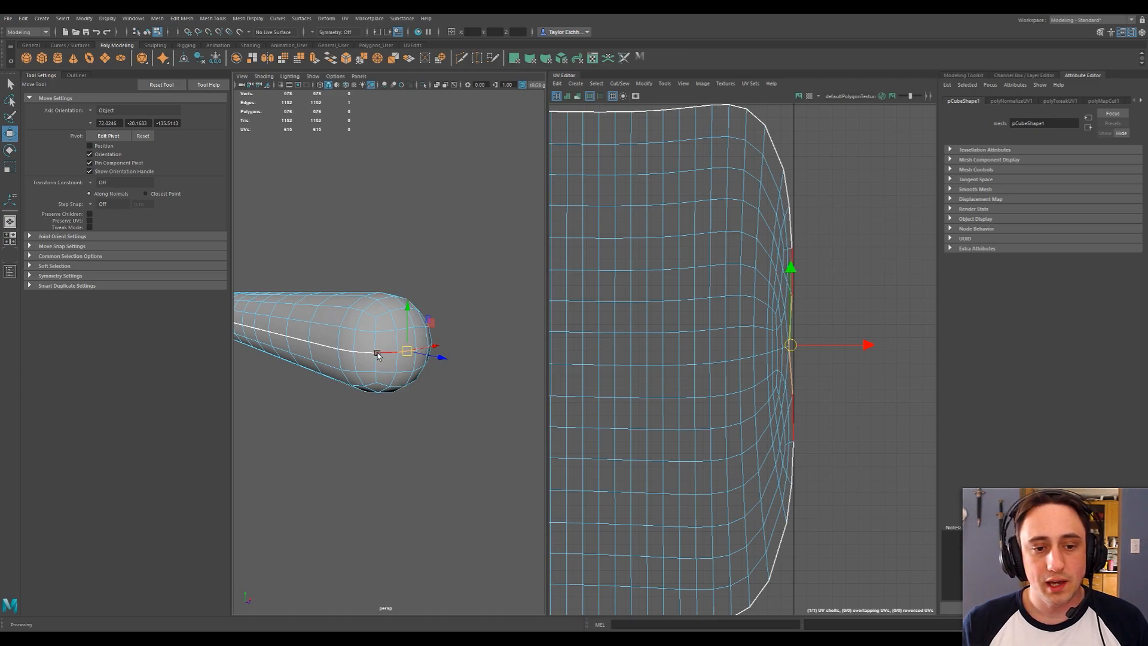
Examine how the selected edge and the surrounding mesh lines are squeezed at the UV shell's end border.
right_click_drag(814, 325, 785, 298, "alt")
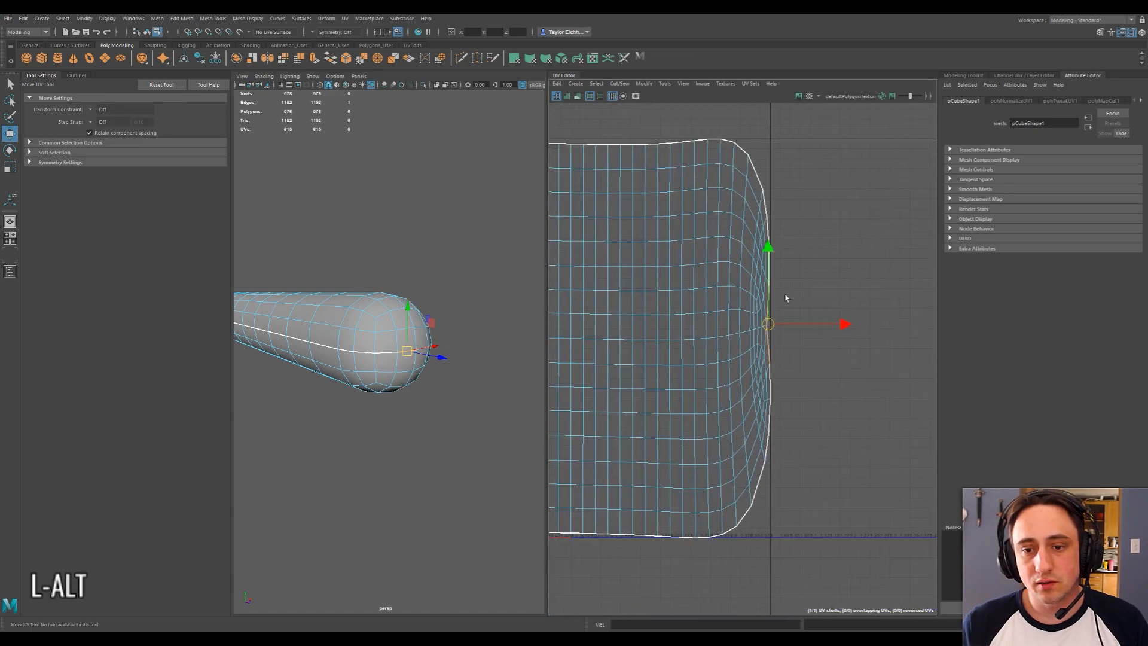
middle_click_drag(785, 298, 788, 310, "alt")
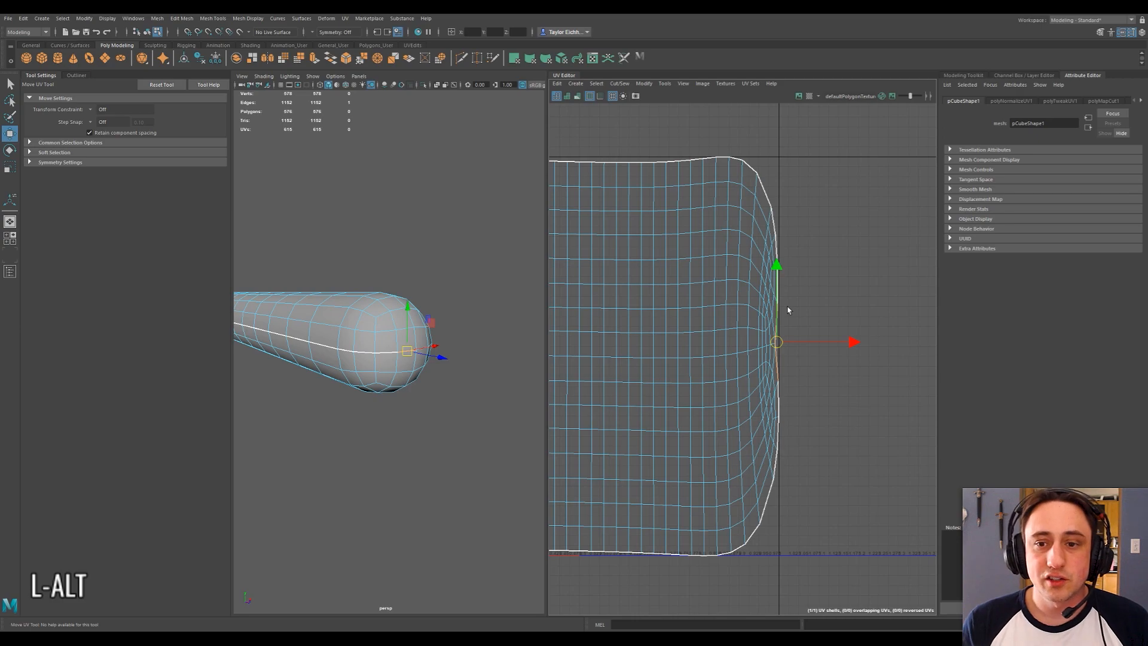
scroll(786, 309, "up", 3)
middle_click_drag(784, 307, 811, 336, "alt")
scroll(800, 329, "down", 4)
scroll(811, 336, "down", 3)
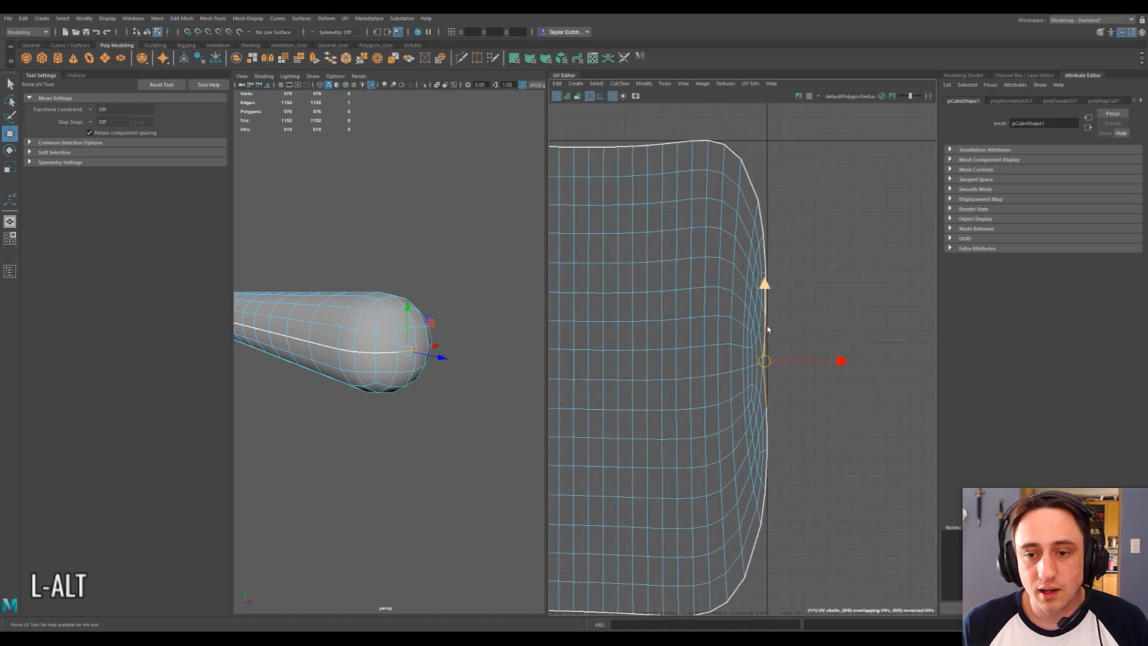
scroll(778, 335, "up", 3)
scroll(780, 334, "up", 1)
middle_click_drag(780, 334, 822, 342, "alt")
scroll(796, 339, "down", 4)
scroll(809, 339, "down", 2)
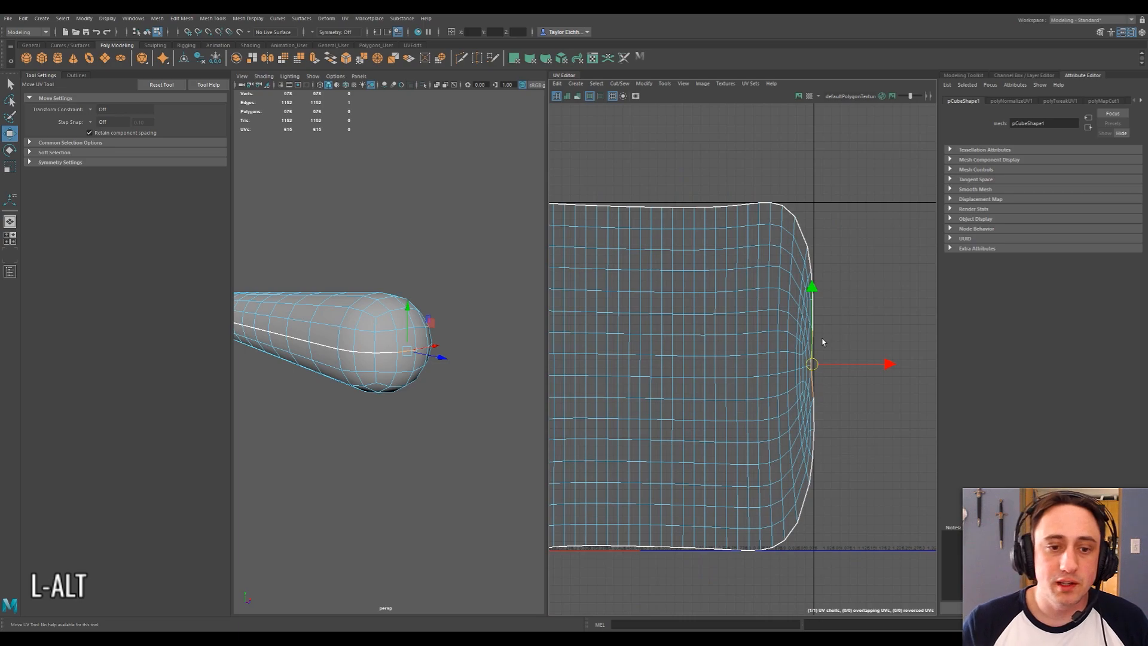
Select an edge on the bar's rounded end and examine where it sits at the pinched end of the UV shell.
left_click(361, 334)
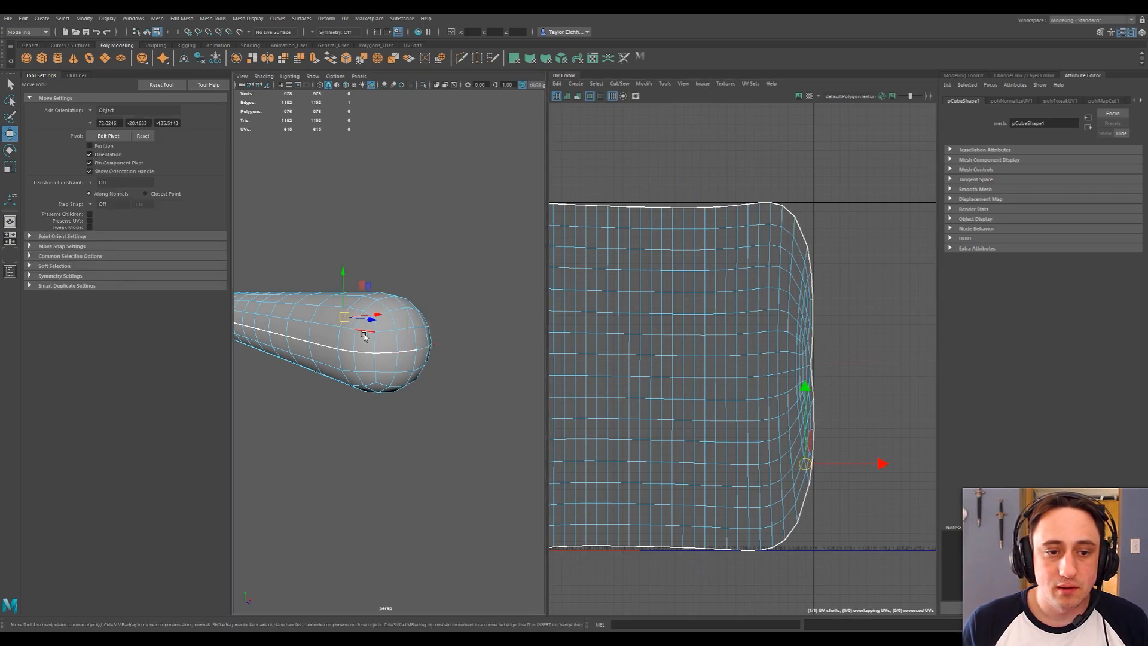
middle_click_drag(361, 335, 445, 332, "alt")
right_click_drag(445, 332, 375, 343, "alt")
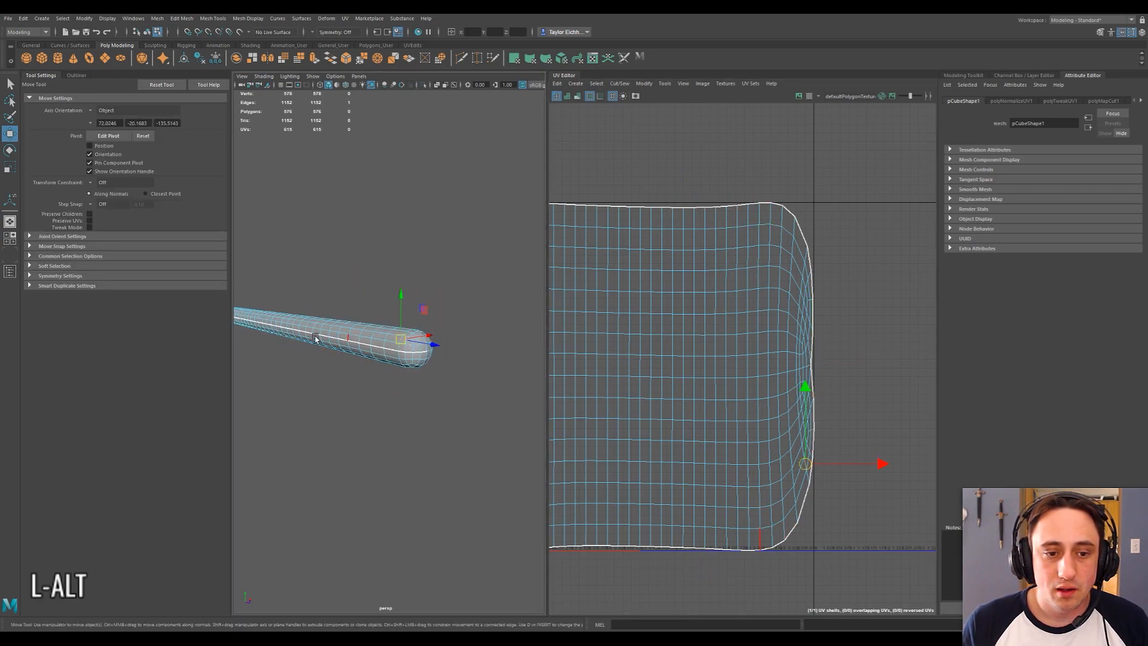
left_click_drag(347, 329, 394, 340, "alt")
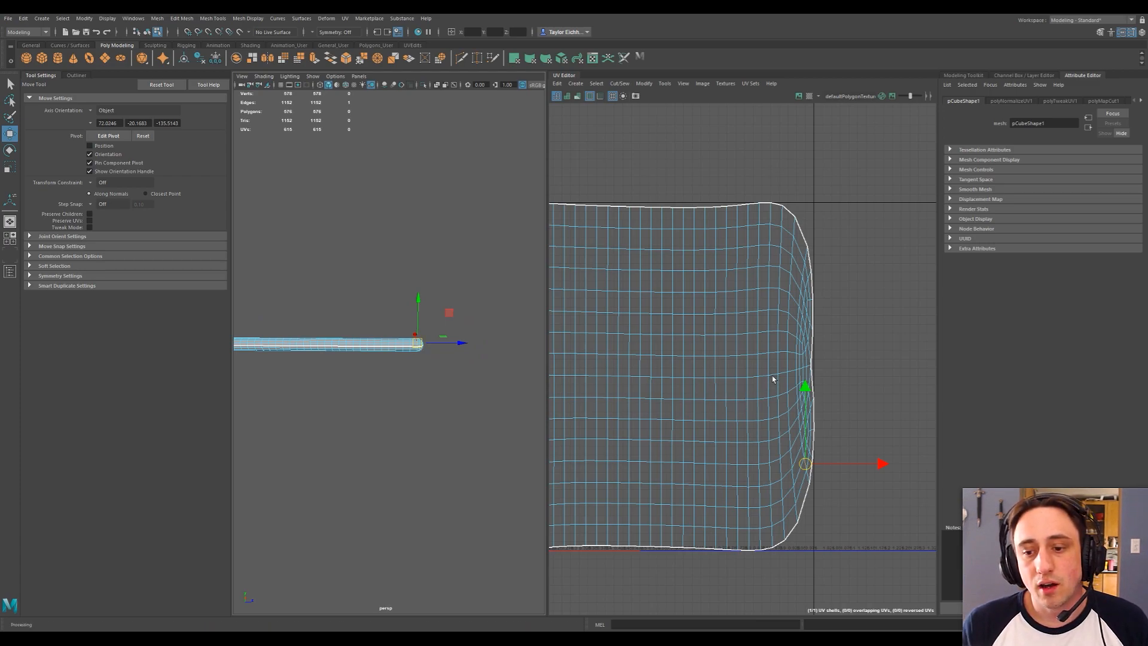
scroll(771, 376, "up", 2)
middle_click_drag(771, 375, 748, 343, "alt")
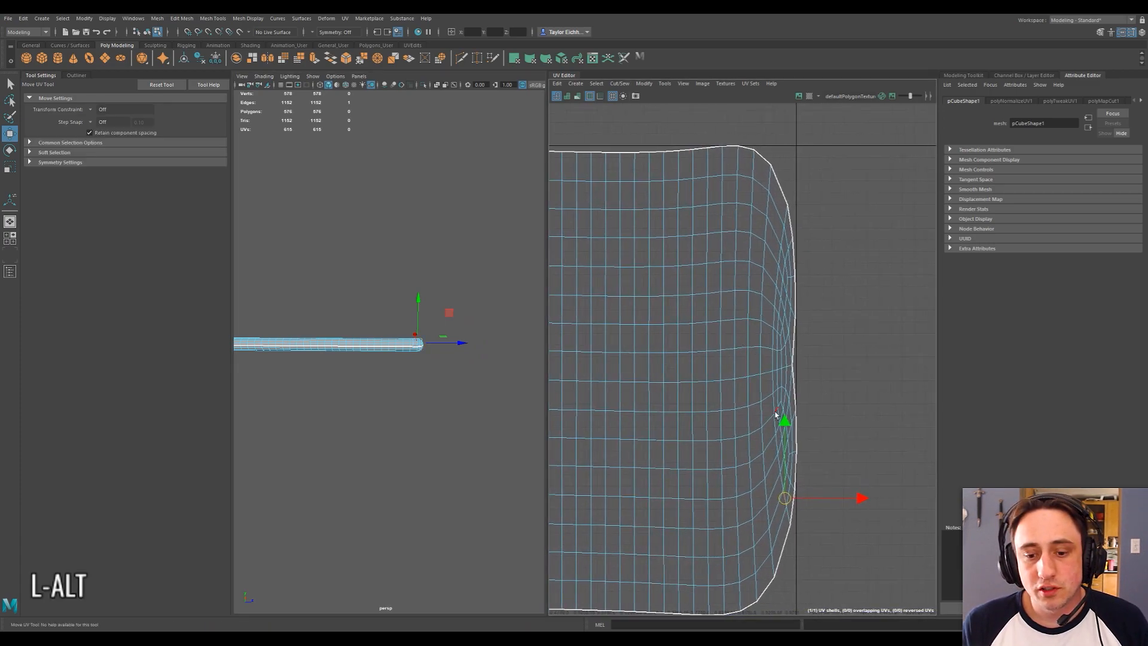
scroll(749, 190, "down", 2)
middle_click_drag(747, 193, 805, 202, "alt")
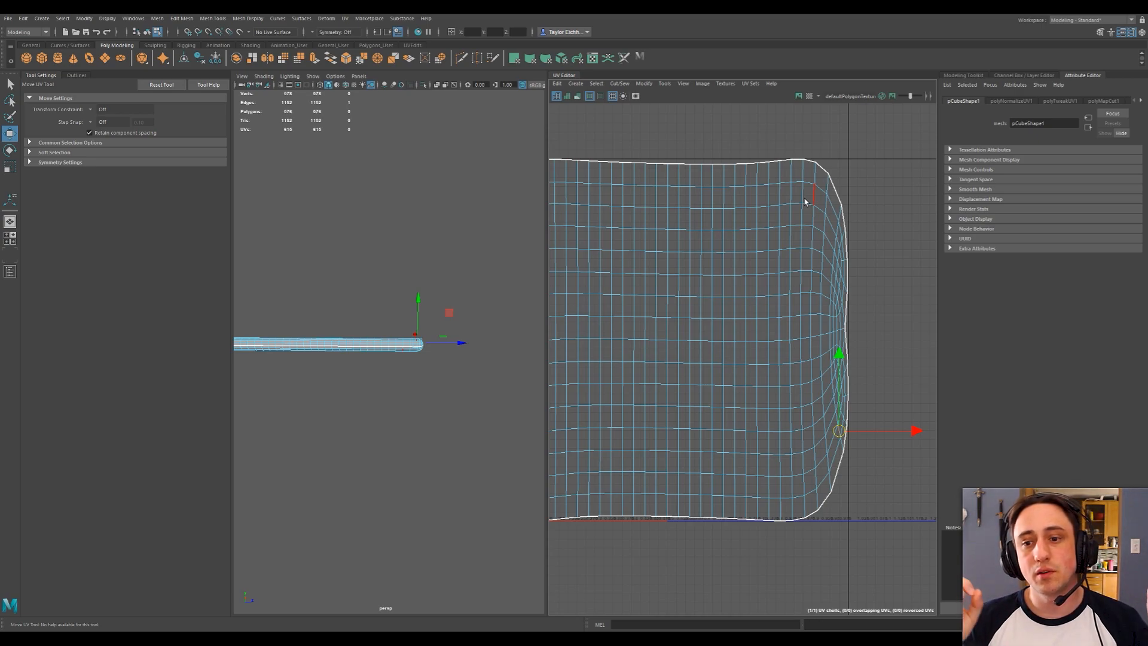
Clear the selection, then select the UVs along the shell's upper border and down its rounded upper-right corner.
left_click(909, 333)
middle_click_drag(909, 333, 869, 289, "alt")
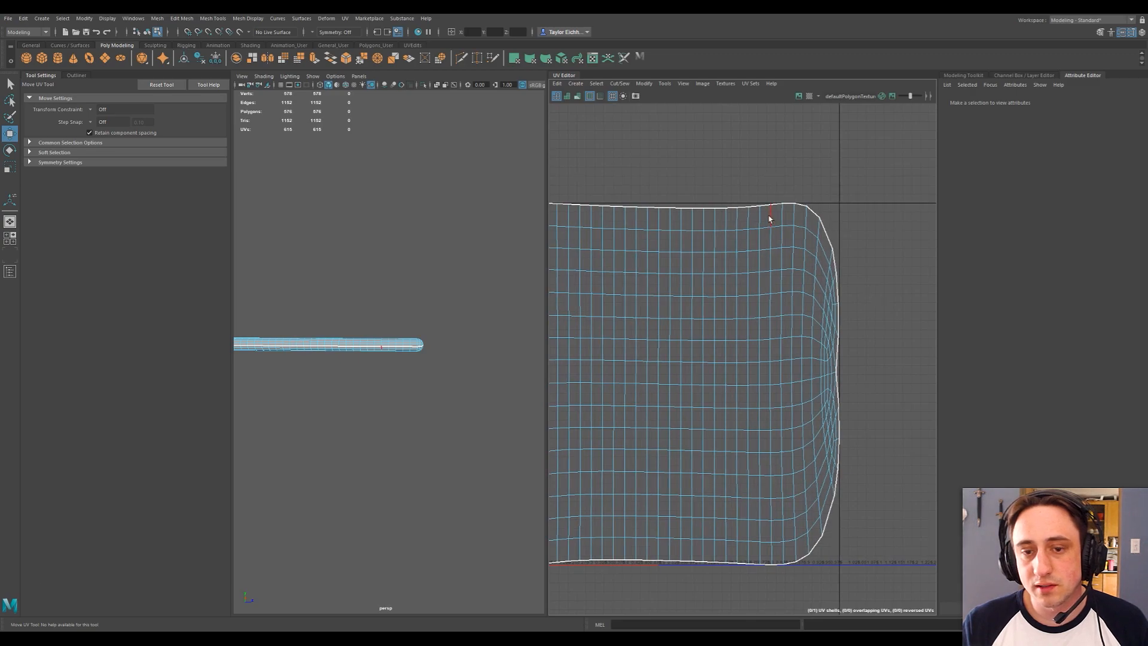
middle_click_drag(762, 181, 838, 183, "alt")
right_click_drag(838, 183, 787, 181, "alt")
middle_click_drag(787, 181, 772, 203, "alt")
right_click_drag(717, 225, 741, 225, "alt")
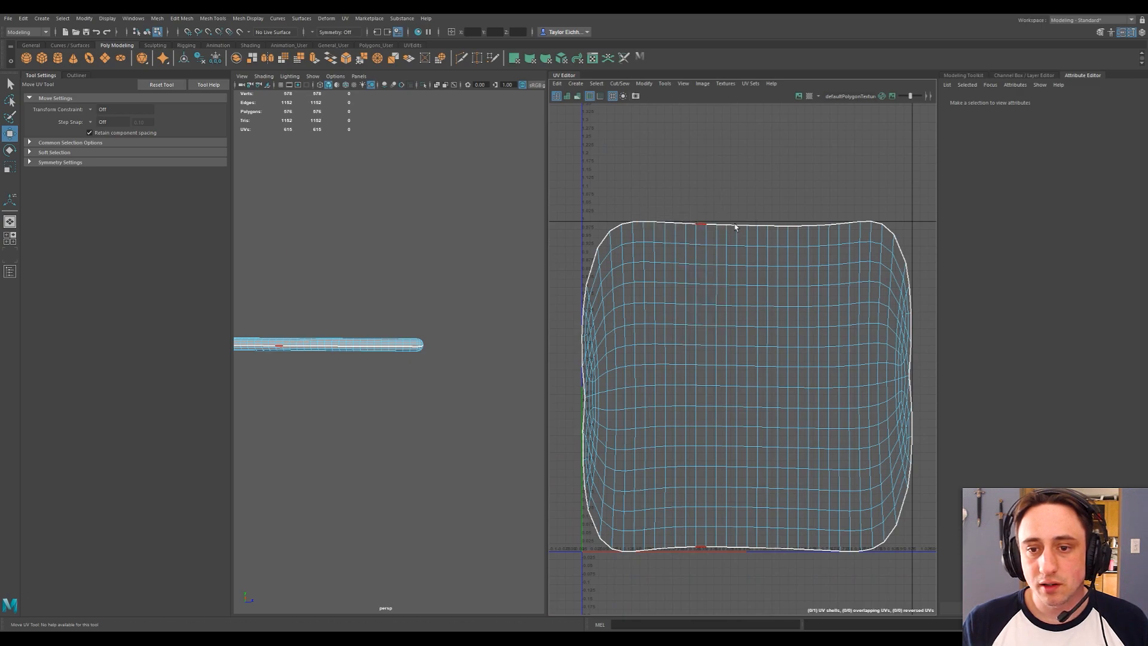
left_click_drag(554, 192, 918, 237)
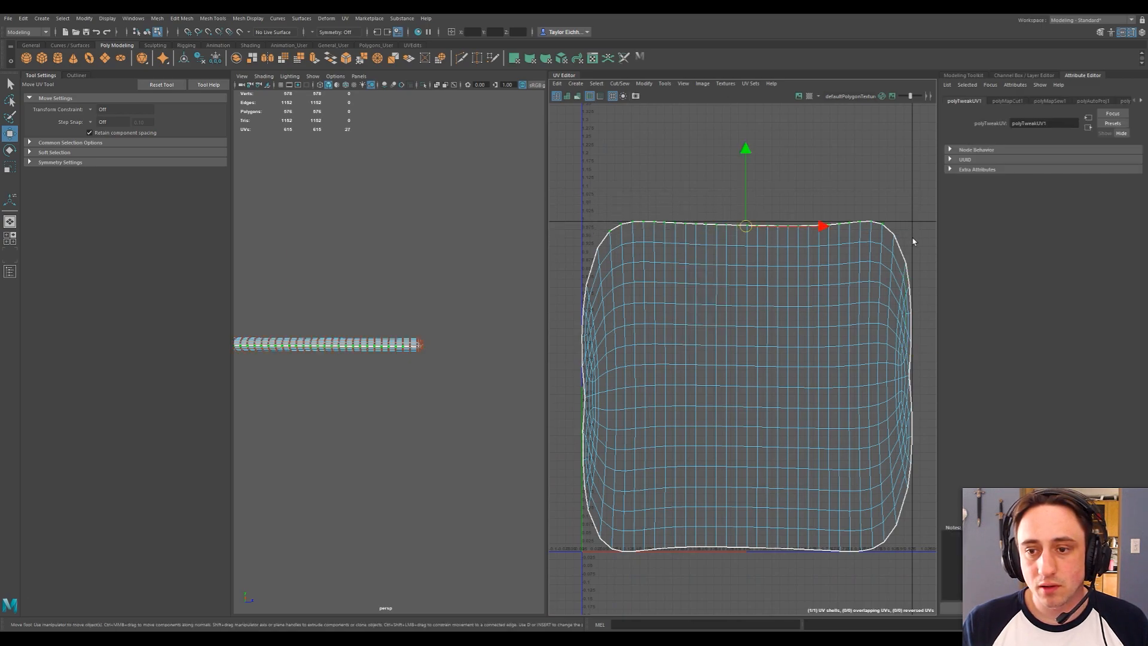
left_click(907, 263, "shift")
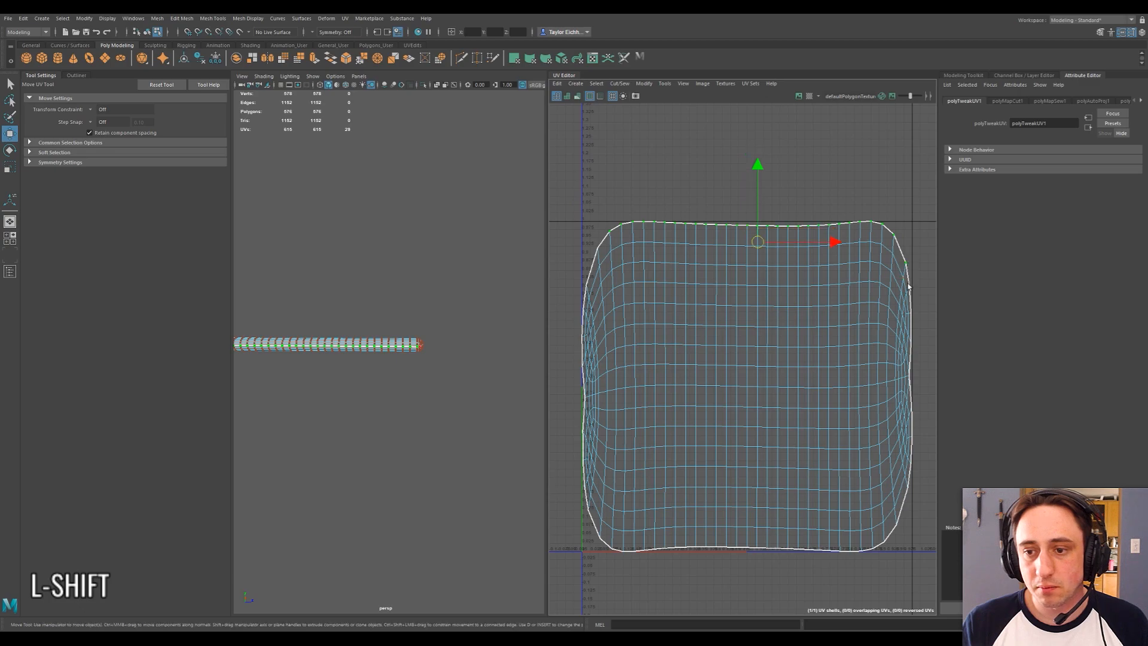
left_click(909, 287, "shift")
scroll(923, 306, "up", 3)
middle_click_drag(921, 307, 836, 303, "alt")
scroll(838, 311, "up", 6)
left_click(827, 321, "shift")
Add the UVs of the shell's rounded upper-left corner to the upper border selection.
scroll(851, 376, "down", 4)
middle_click_drag(735, 346, 950, 317, "alt")
scroll(687, 323, "up", 2)
left_click(678, 312, "shift")
left_click(684, 261, "shift")
left_click(708, 187, "shift")
scroll(689, 187, "down", 2)
middle_click_drag(689, 187, 656, 281, "alt")
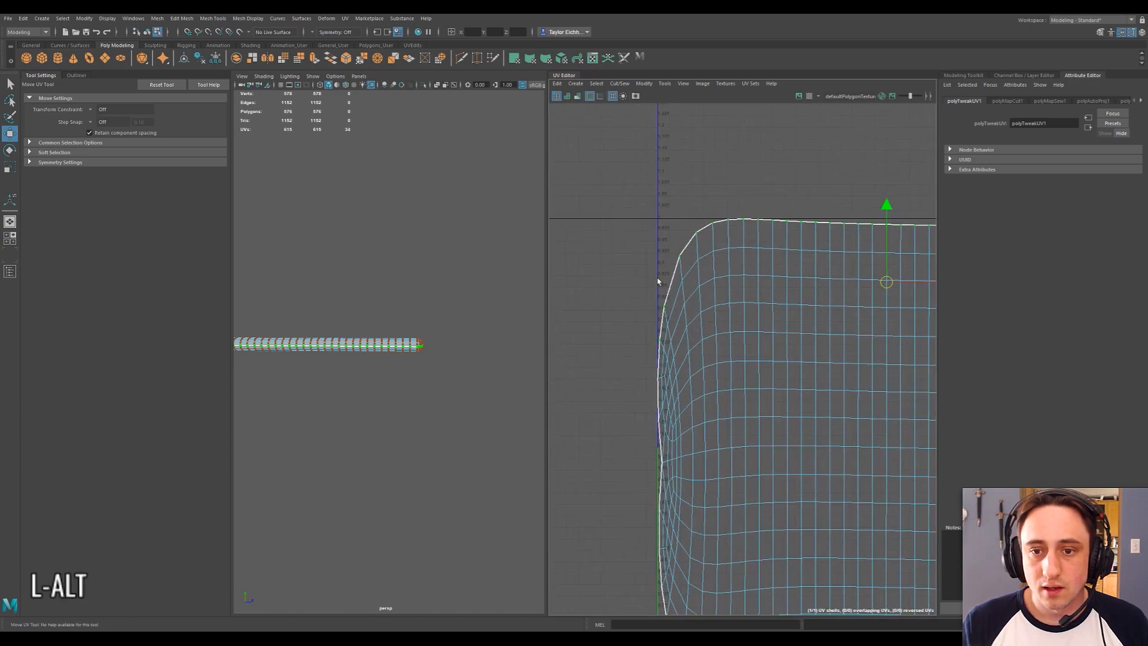
Align the selected upper border and corner UVs to their maximum V to form one straight row.
right_click(712, 227, "shift")
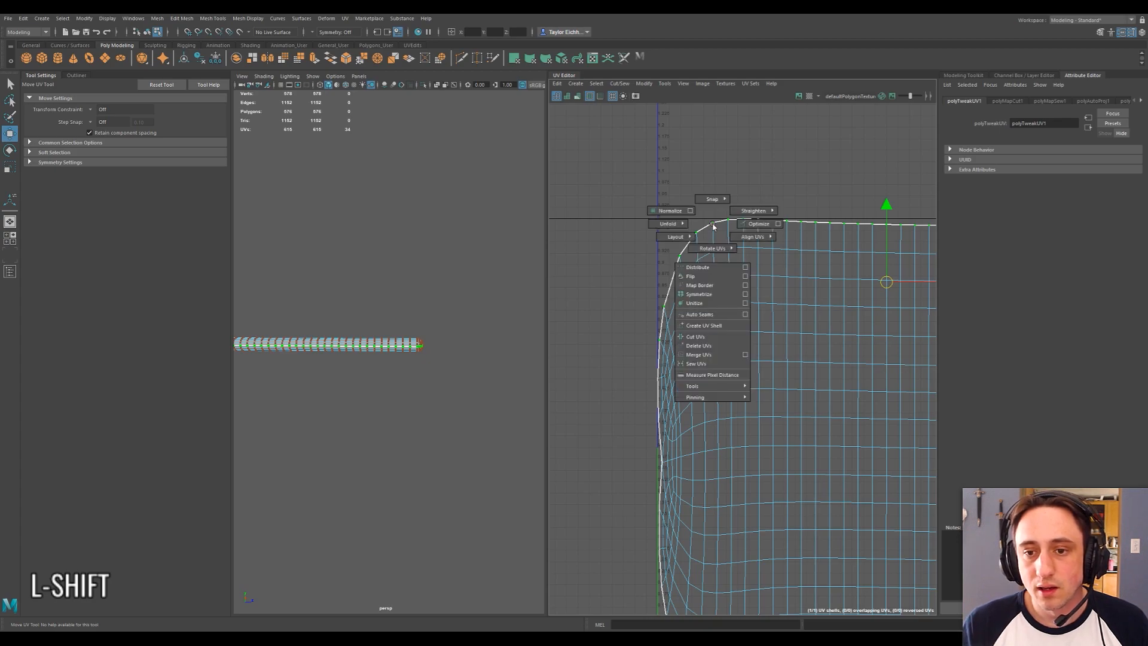
right_click_drag(723, 235, 780, 230)
scroll(776, 232, "down", 2)
middle_click_drag(768, 233, 658, 244, "alt")
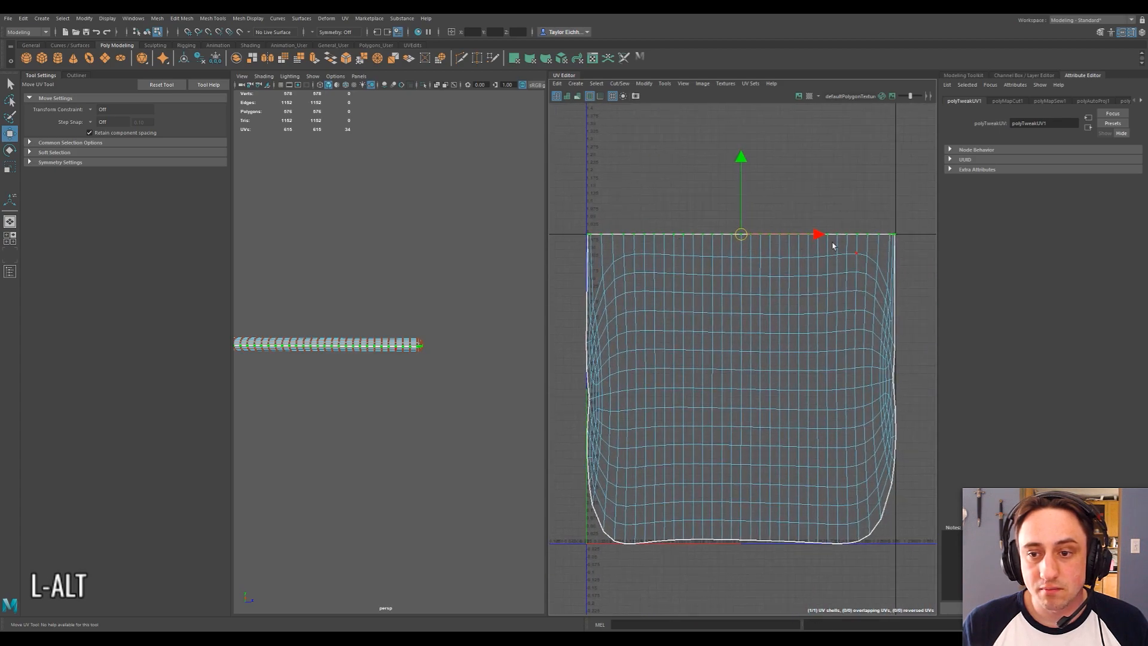
middle_click_drag(639, 286, 687, 271, "alt")
scroll(643, 272, "up", 5)
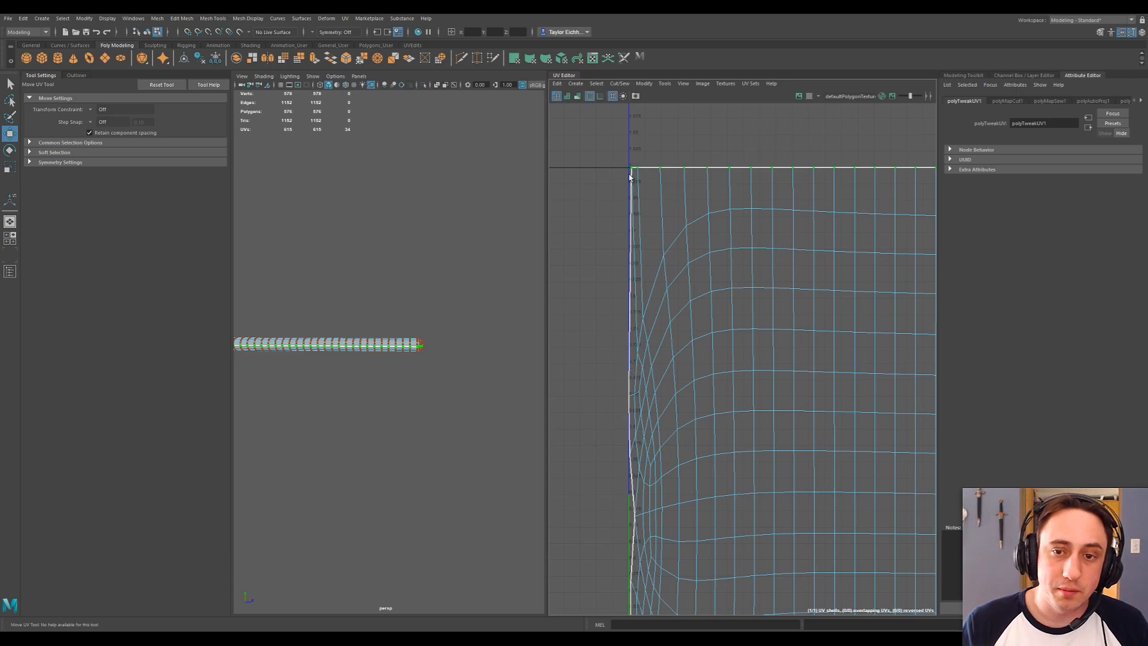
Select the UVs along the shell's lower border and up its rounded lower-right corner.
scroll(631, 180, "down", 5)
middle_click_drag(752, 286, 679, 218, "alt")
scroll(682, 221, "down", 2)
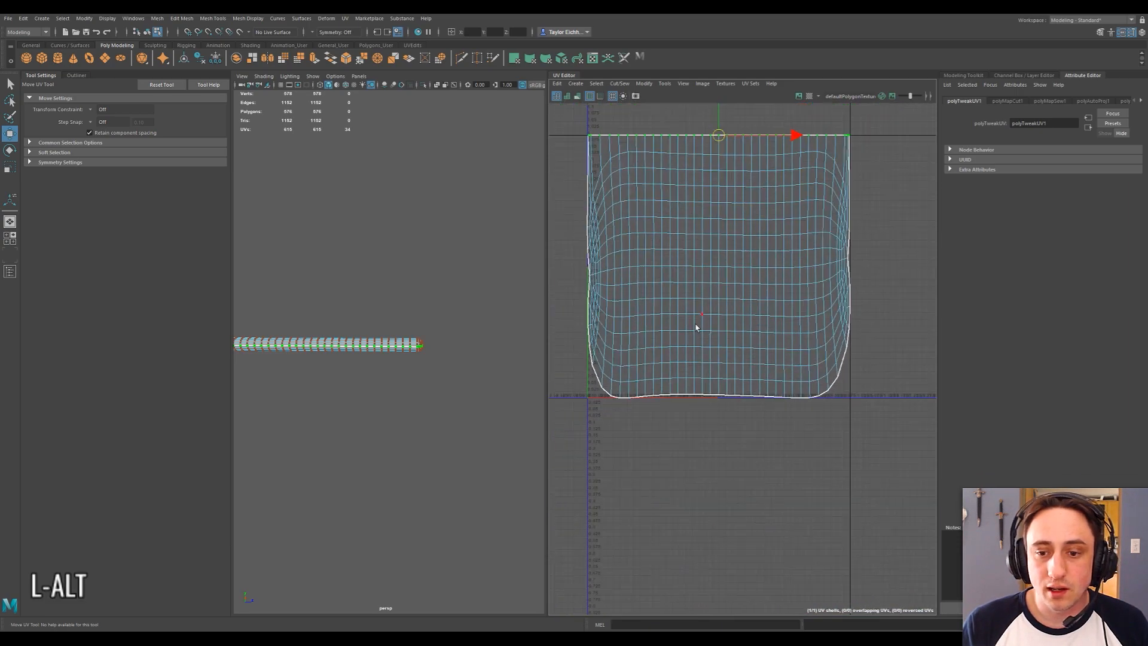
middle_click_drag(701, 321, 715, 290, "alt")
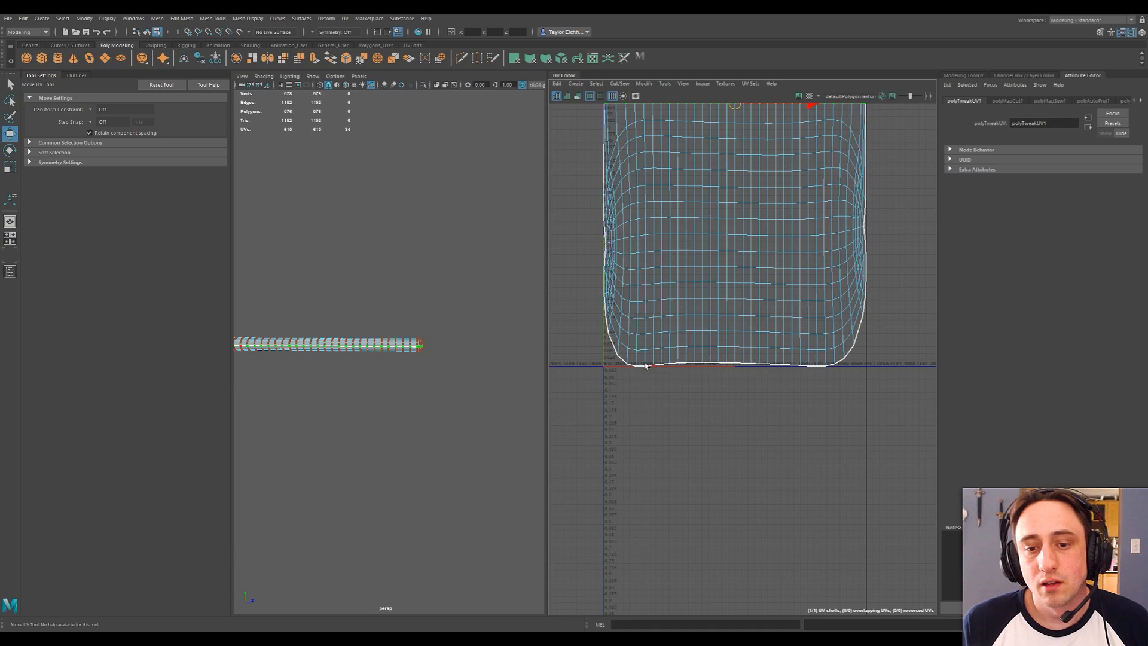
left_click_drag(560, 397, 912, 359)
middle_click_drag(848, 379, 771, 395, "alt")
scroll(792, 393, "up", 4)
scroll(793, 394, "up", 2)
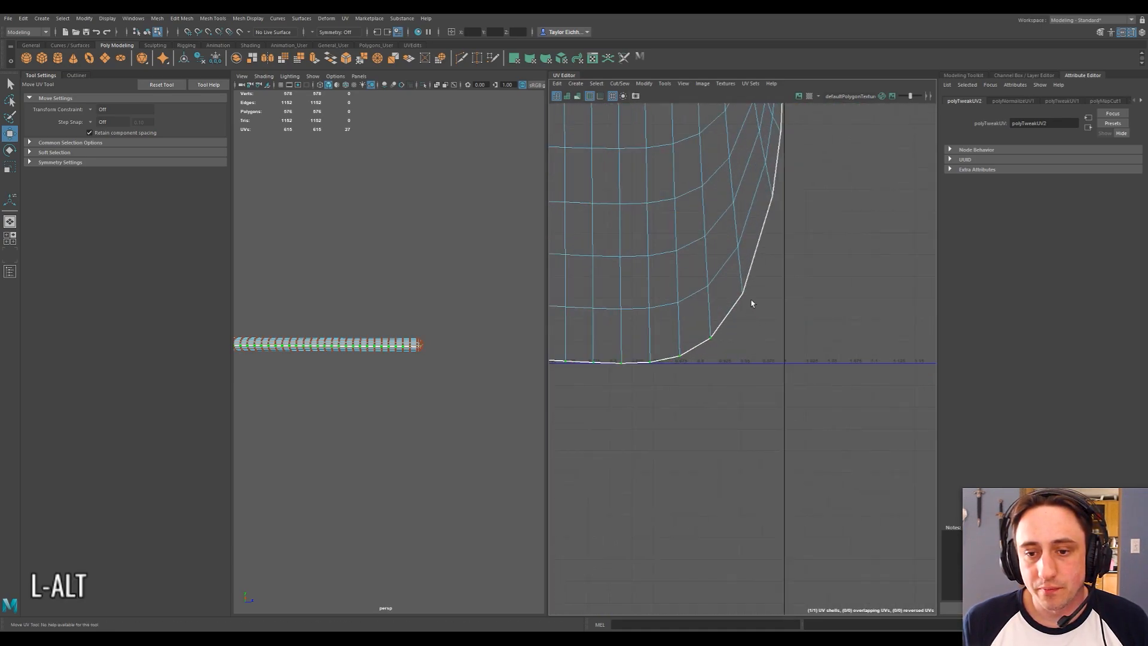
left_click(776, 188, "shift")
middle_click_drag(776, 188, 859, 275, "alt")
left_click(768, 276, "shift")
Add the UVs of the shell's rounded lower-left corner to the lower border selection.
scroll(776, 339, "down", 2)
scroll(834, 302, "down", 3)
middle_click_drag(727, 349, 875, 340, "alt")
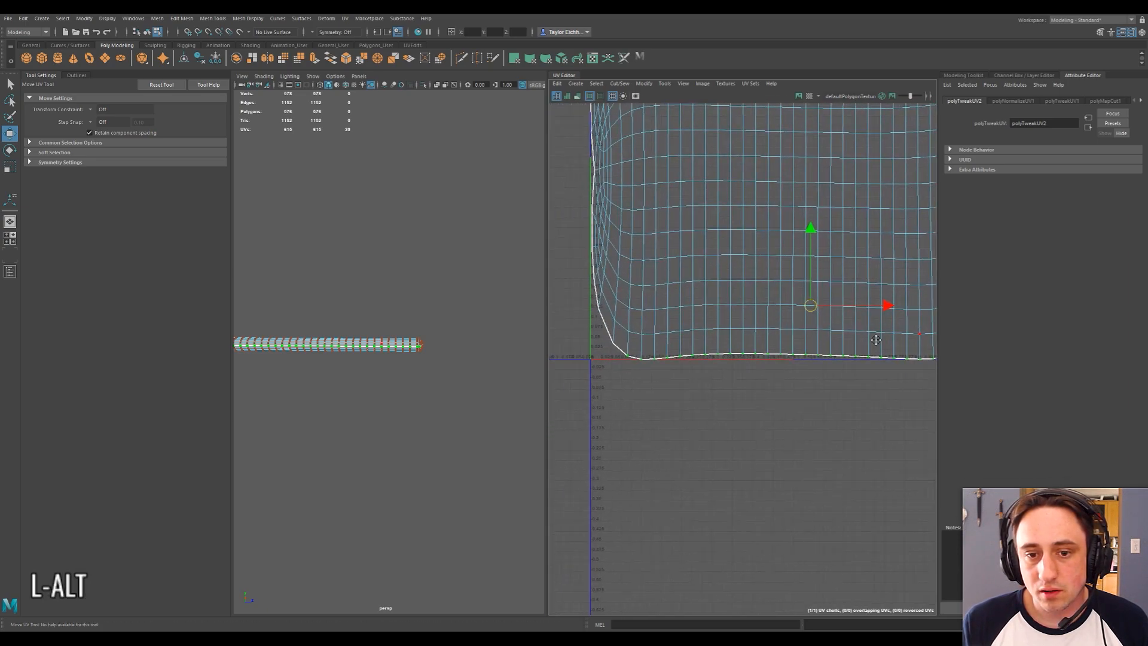
middle_click_drag(875, 340, 889, 348, "alt")
left_click(605, 294, "shift")
left_click(606, 293, "shift")
Align the selected lower border and corner UVs to their minimum V to form one straight row.
right_click(607, 291, "shift")
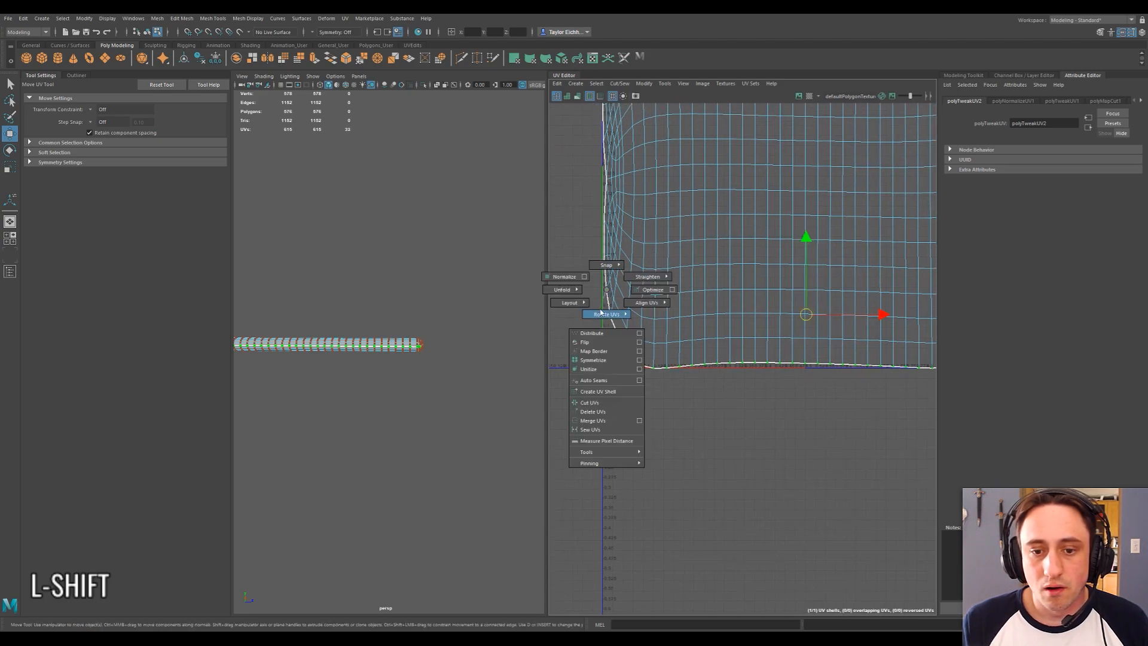
right_click(608, 289, "shift")
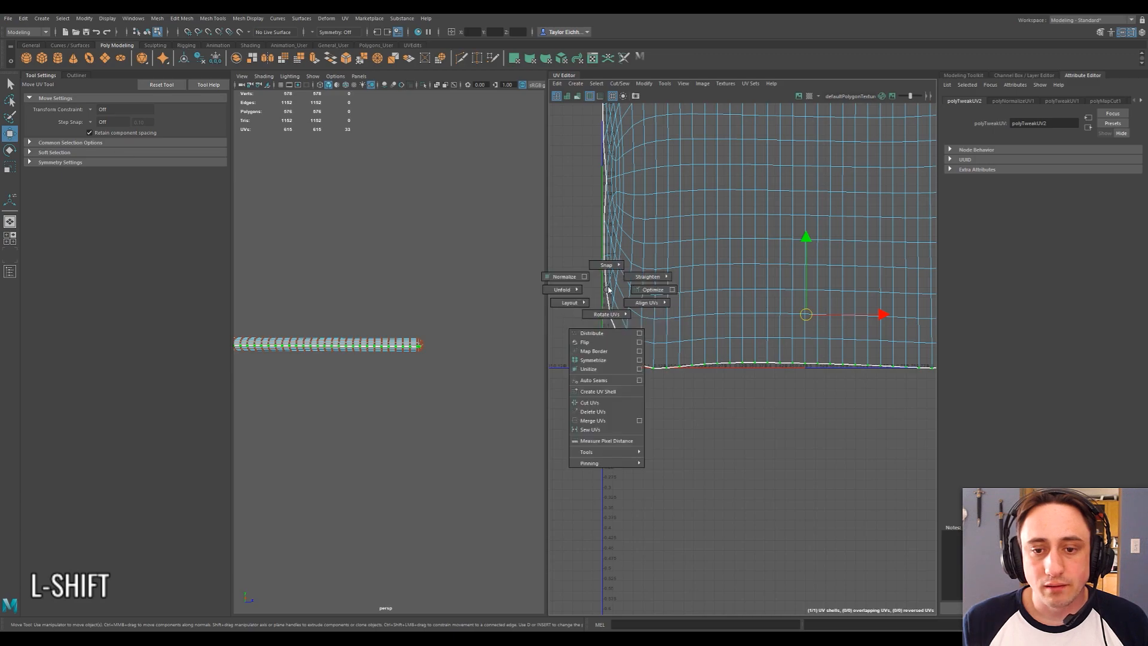
right_click_drag(613, 292, 668, 313, "shift")
scroll(732, 321, "down", 3)
middle_click_drag(732, 321, 682, 392, "alt")
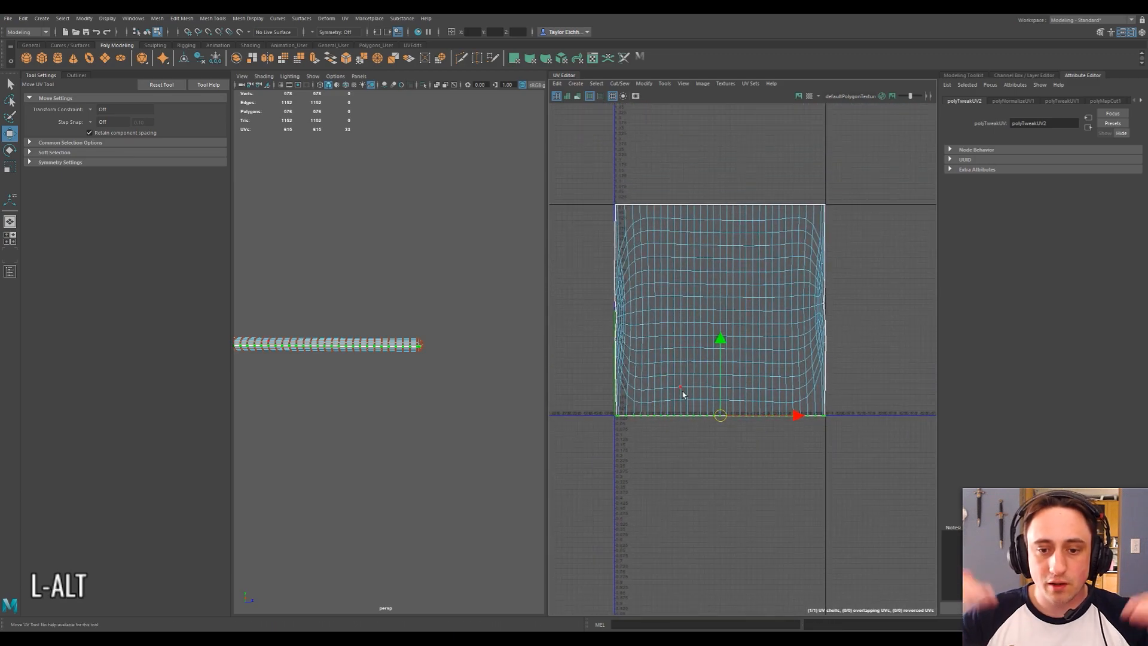
Snap the straightened lower row of UVs vertically to the grid line at the UV tile's lower edge.
scroll(719, 461, "up", 5)
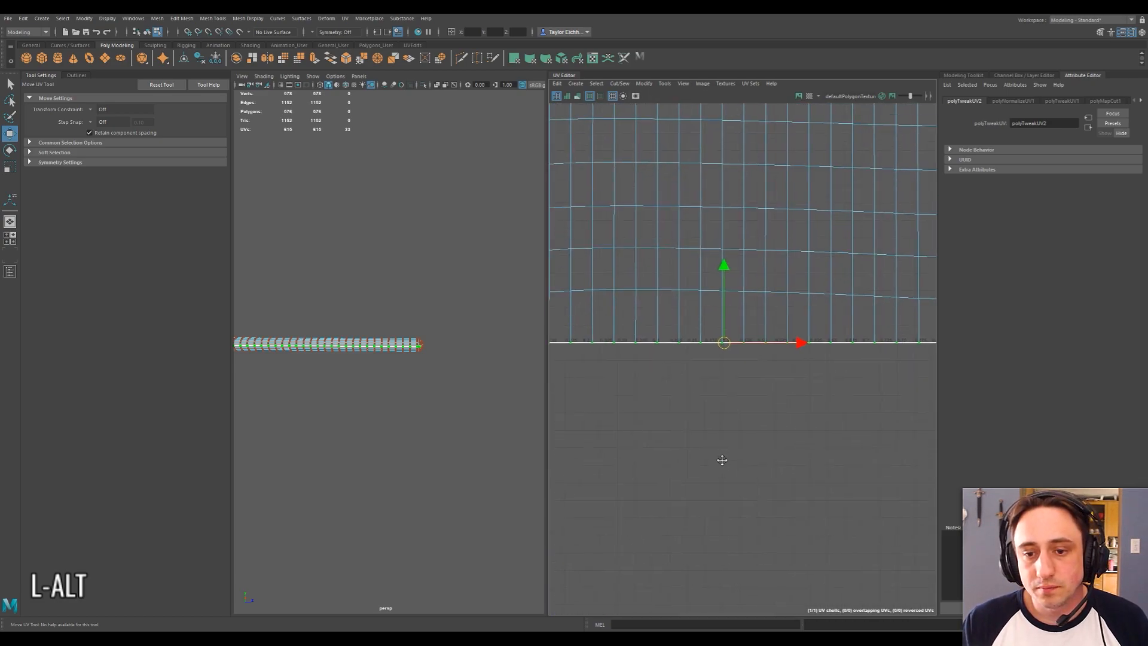
middle_click_drag(710, 325, 781, 415, "alt")
scroll(777, 393, "down", 3)
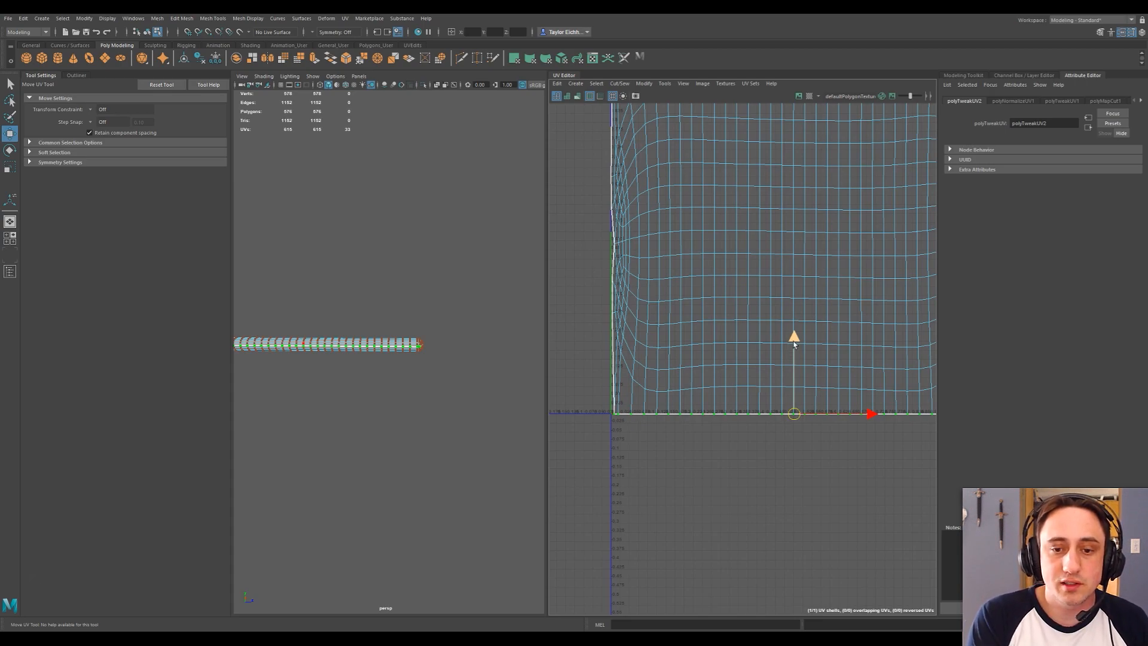
key("x")
mouse_move(793, 339)
left_mouse_down()
mouse_move(795, 310)
mouse_move(796, 339)
left_mouse_up()
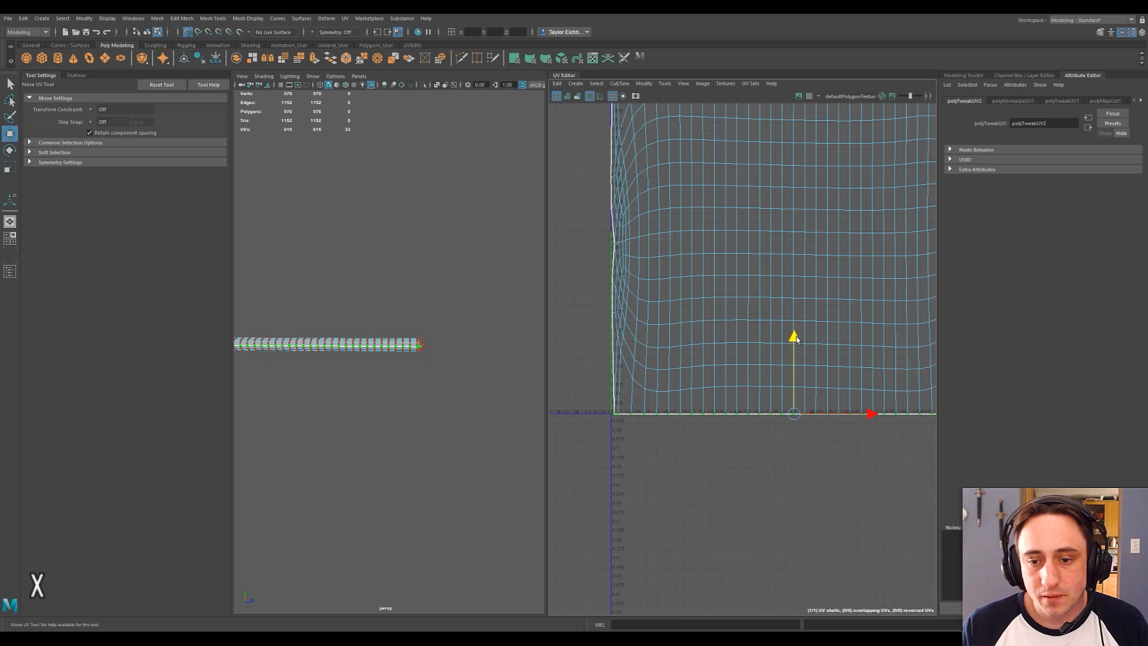
middle_click_drag(728, 280, 673, 448, "alt")
middle_click_drag(683, 291, 695, 299, "alt")
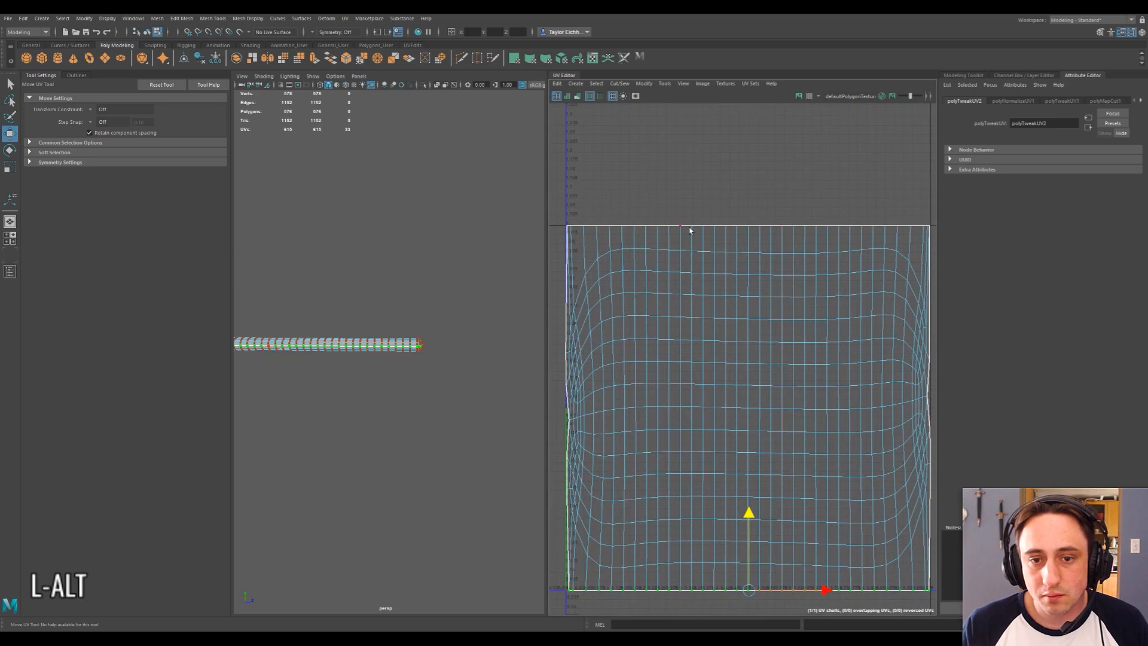
Select the shell's upper row of UVs and snap it vertically to the UV tile's upper edge.
scroll(689, 231, "down", 2)
middle_click_drag(702, 222, 686, 240, "alt")
left_click_drag(567, 220, 915, 254)
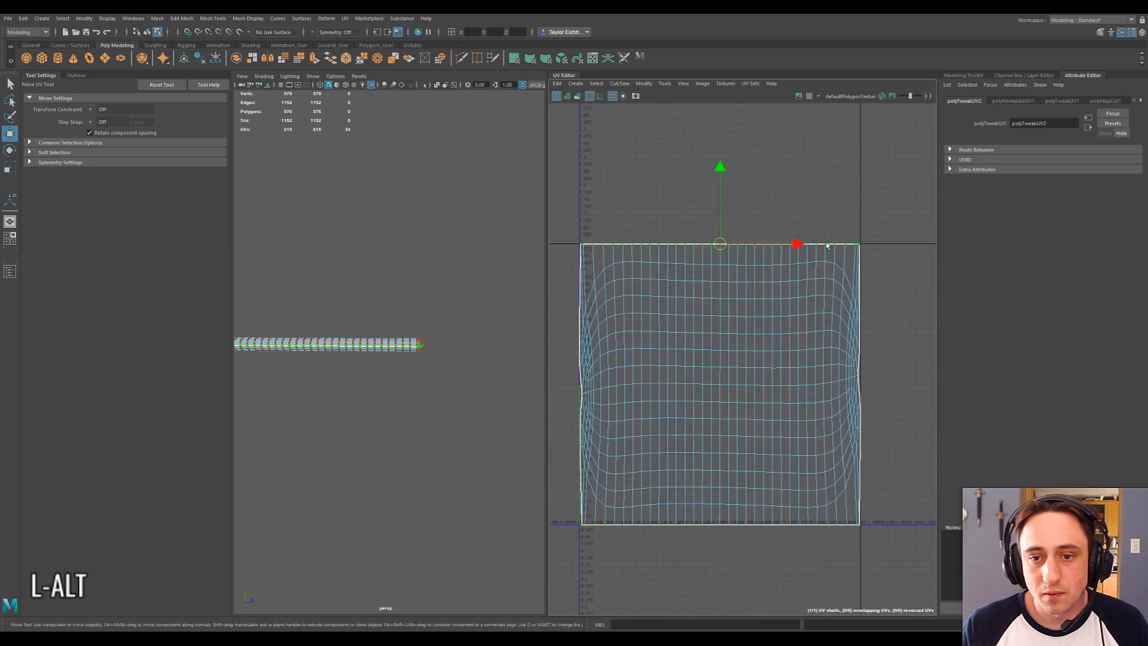
mouse_move(719, 173)
left_mouse_down()
mouse_move(719, 184)
mouse_move(719, 173)
left_mouse_up()
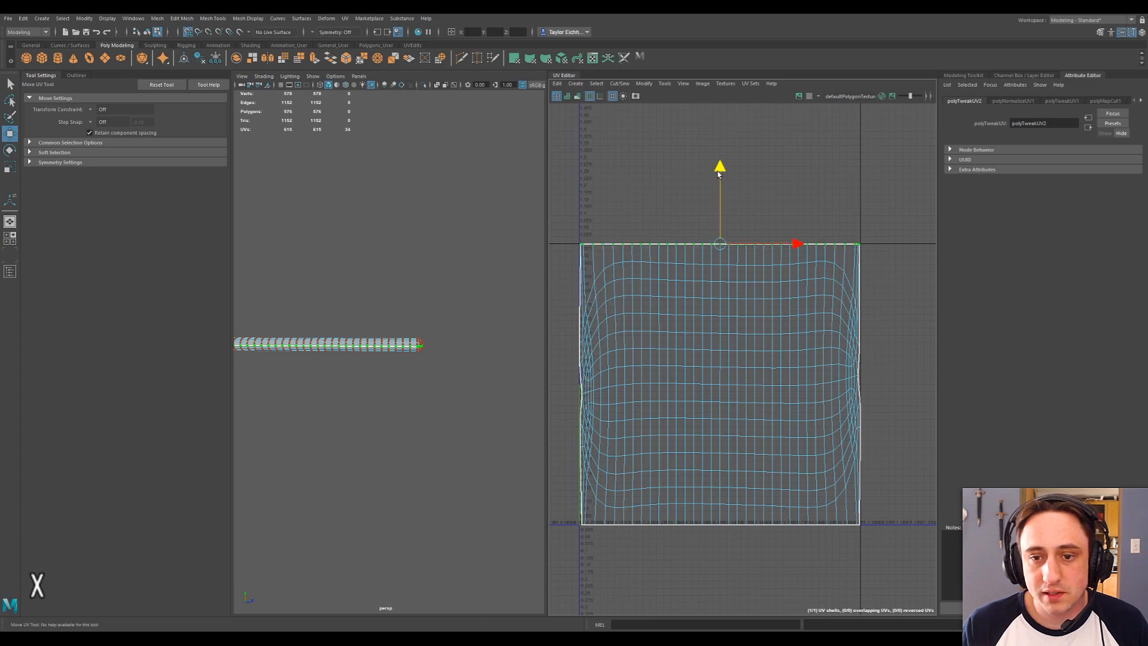
middle_click_drag(876, 277, 881, 254, "alt")
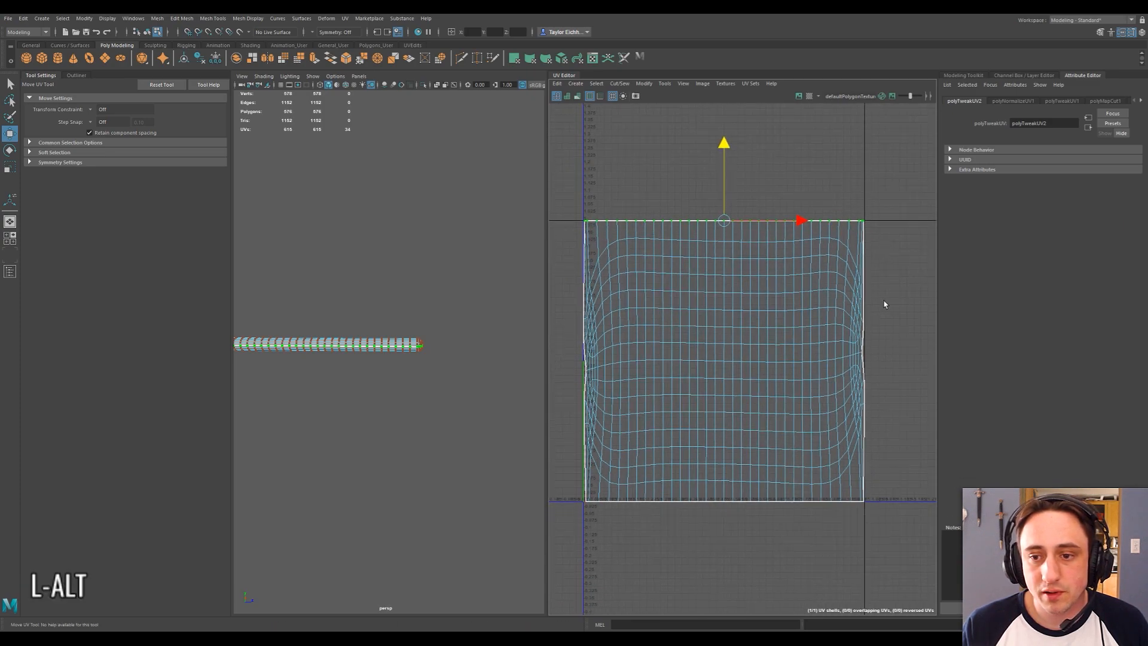
Select the UVs along the shell's right border, around the indented middle.
left_click(891, 323)
middle_click_drag(889, 324, 789, 276, "alt")
scroll(798, 258, "down", 2)
scroll(798, 259, "up", 9)
scroll(789, 276, "down", 5)
left_click_drag(793, 135, 771, 577)
scroll(787, 385, "up", 7)
middle_click_drag(782, 248, 806, 405, "alt")
left_click(757, 352, "shift")
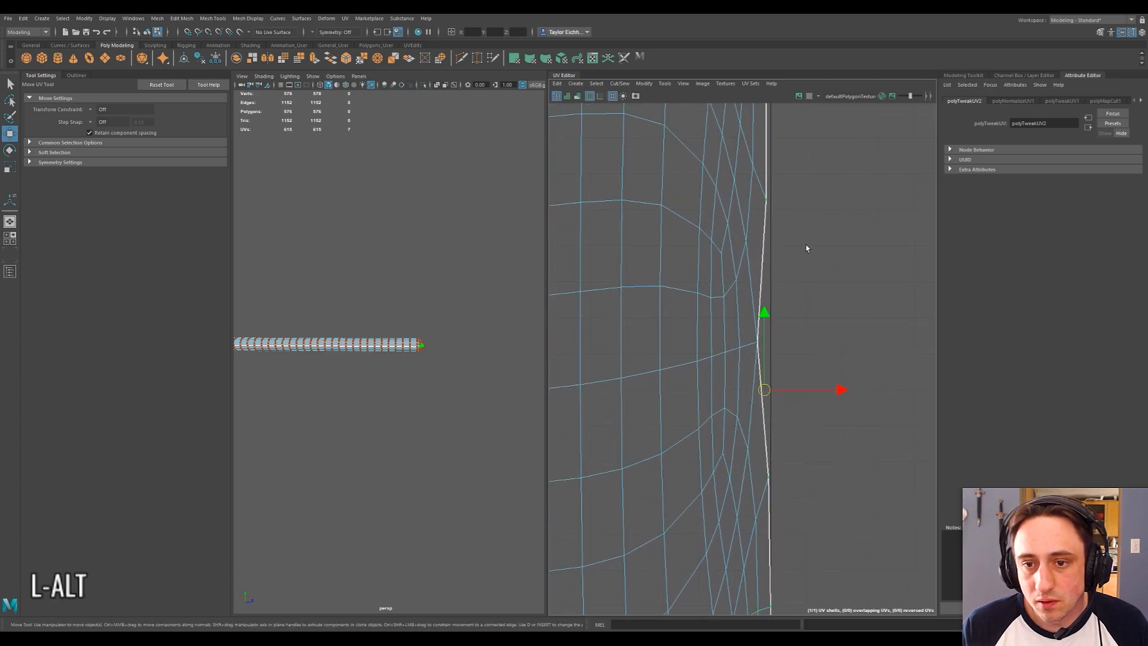
Align the selected right border UVs to their maximum U.
middle_click_drag(807, 249, 734, 347, "alt")
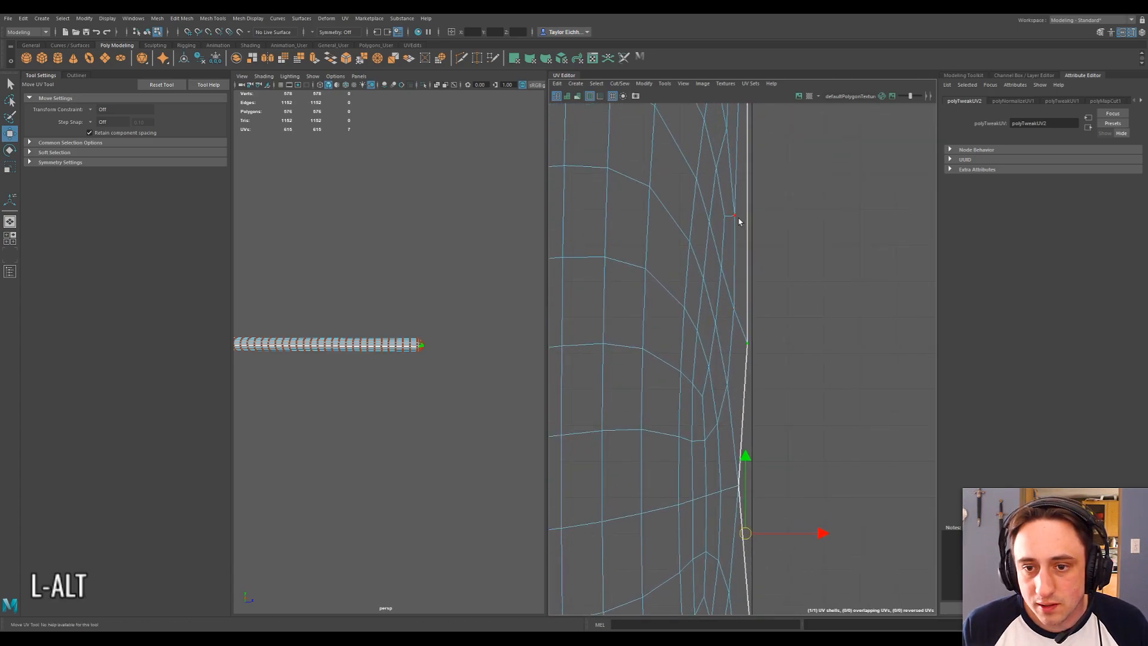
scroll(773, 346, "down", 3)
scroll(780, 332, "down", 3)
middle_click_drag(796, 344, 778, 215, "alt")
scroll(779, 260, "down", 2)
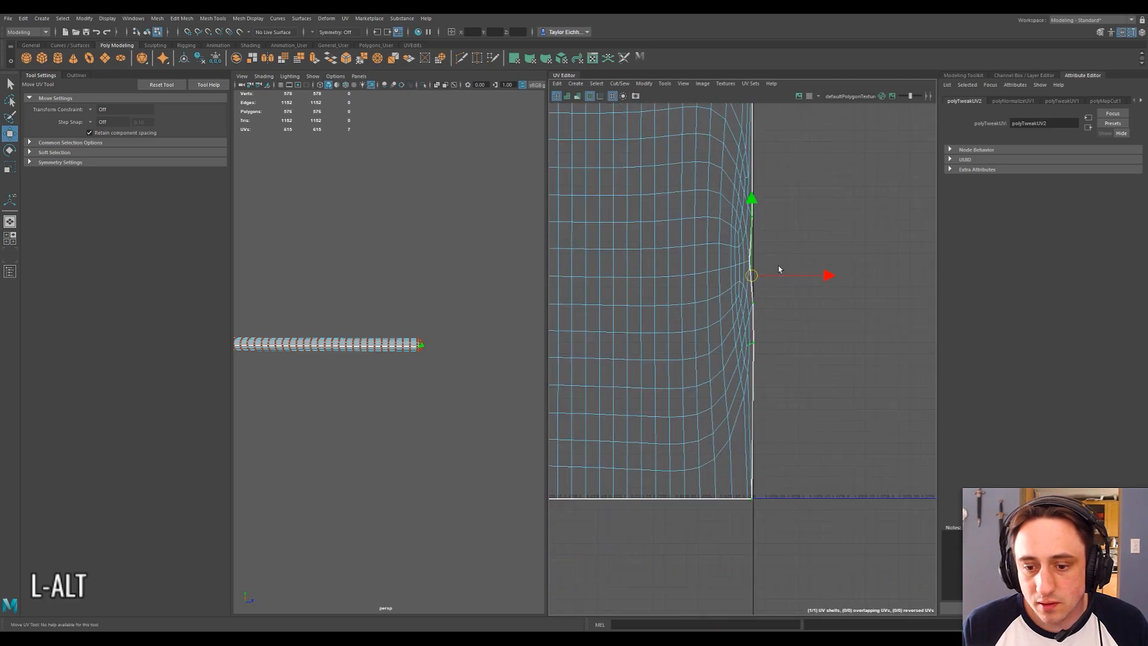
middle_click_drag(779, 305, 791, 370, "alt")
mouse_move(765, 213)
right_mouse_down("shift")
mouse_move(800, 197)
mouse_move(787, 220)
mouse_move(754, 215)
mouse_move(771, 209)
mouse_move(808, 227)
mouse_move(782, 214)
right_mouse_up("shift")
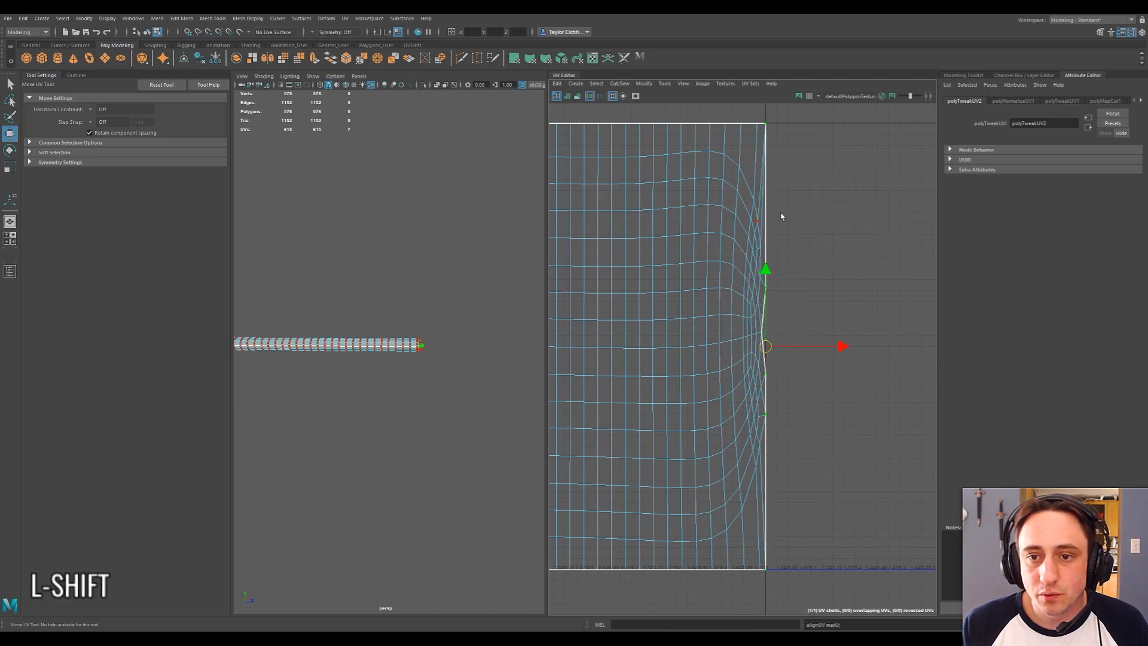
Select the indented UV at the middle of the right border and snap it horizontally to the tile's edge.
scroll(778, 352, "up", 5)
left_click(779, 291)
left_click(738, 303)
mouse_move(739, 306)
right_mouse_down("shift")
mouse_move(737, 322)
mouse_move(738, 303)
mouse_move(776, 315)
mouse_move(741, 302)
mouse_move(752, 330)
mouse_move(733, 302)
right_mouse_up("shift")
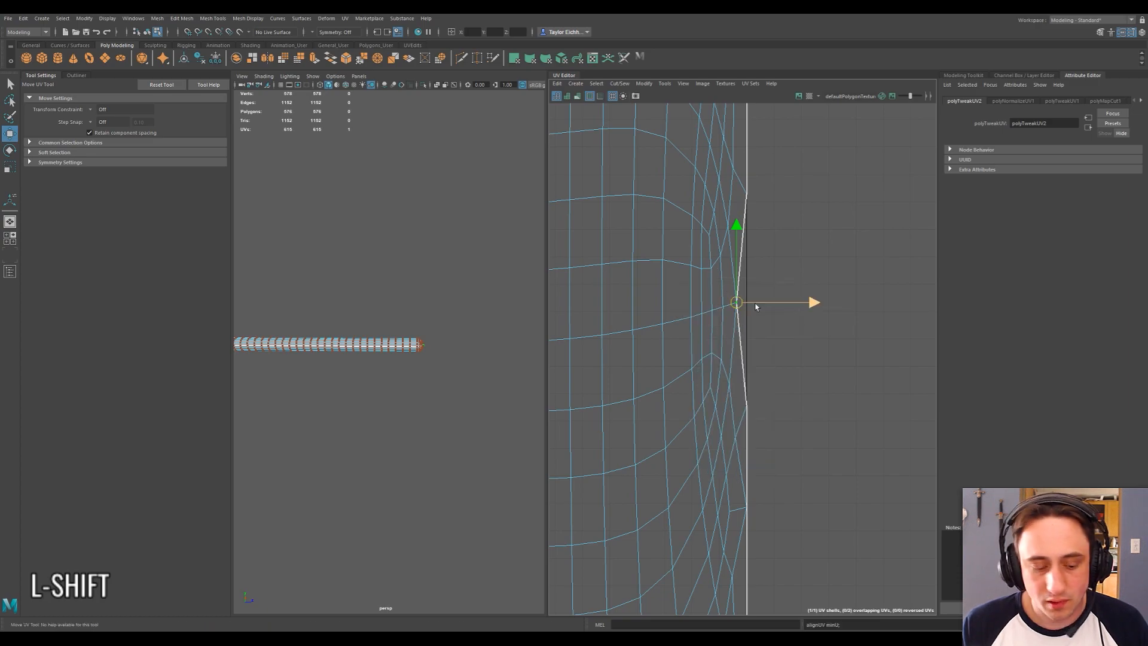
key("x")
left_click_drag(809, 302, 821, 307)
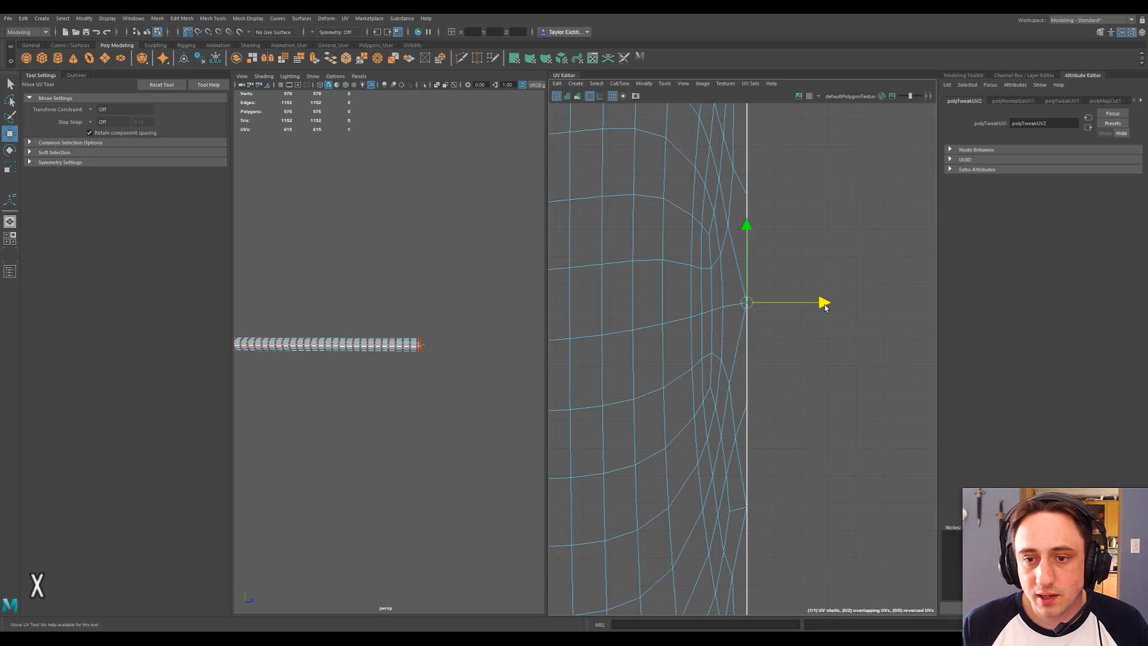
scroll(757, 320, "down", 5)
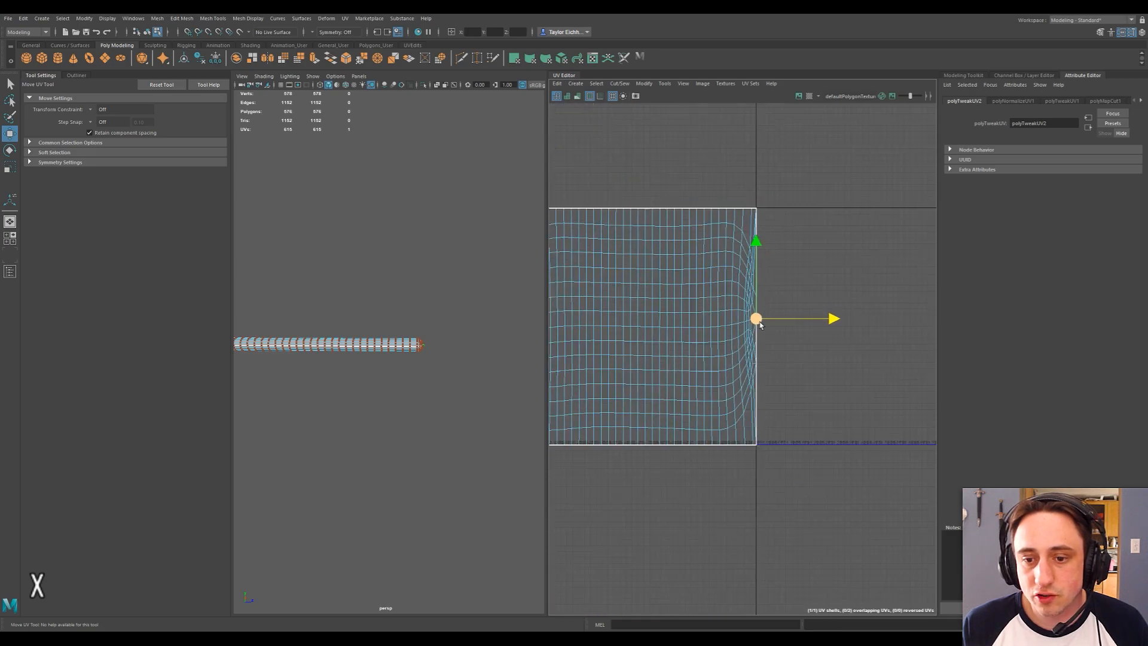
Select the inward-bowed UVs along the upper and middle part of the shell's left border.
middle_click_drag(708, 338, 976, 361, "alt")
scroll(816, 359, "up", 2)
right_click_drag(810, 343, 783, 333, "alt")
middle_click_drag(784, 332, 748, 333, "alt")
left_click_drag(718, 140, 739, 549)
scroll(748, 326, "up", 8, "alt")
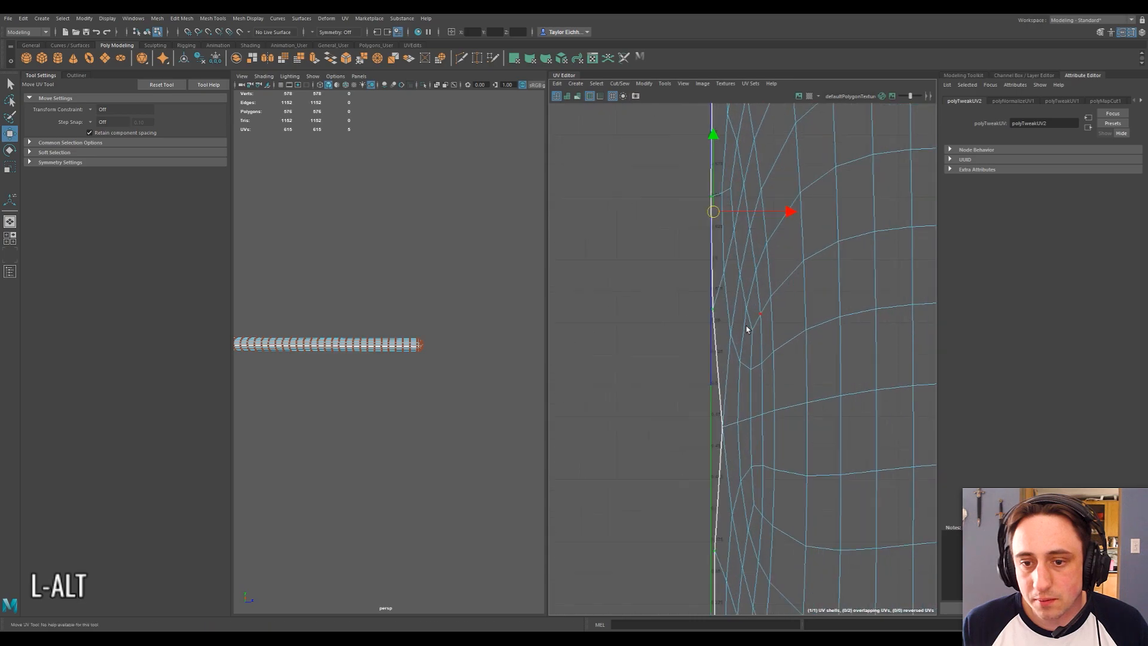
middle_click_drag(712, 228, 711, 490, "alt")
mouse_move(721, 303)
middle_mouse_down("alt")
mouse_move(711, 461)
mouse_move(709, 239)
middle_mouse_up("alt")
scroll(712, 461, "down", 3, "alt")
middle_click_drag(698, 401, 704, 218, "alt")
scroll(722, 331, "up", 4, "alt")
left_click(685, 254, "shift")
Add the remaining UVs down to the lower corner of the shell's left border to the selection.
scroll(679, 384, "down", 4, "alt")
middle_click_drag(679, 384, 679, 240, "alt")
middle_click_drag(680, 460, 678, 239, "alt")
middle_click_drag(679, 435, 677, 326, "alt")
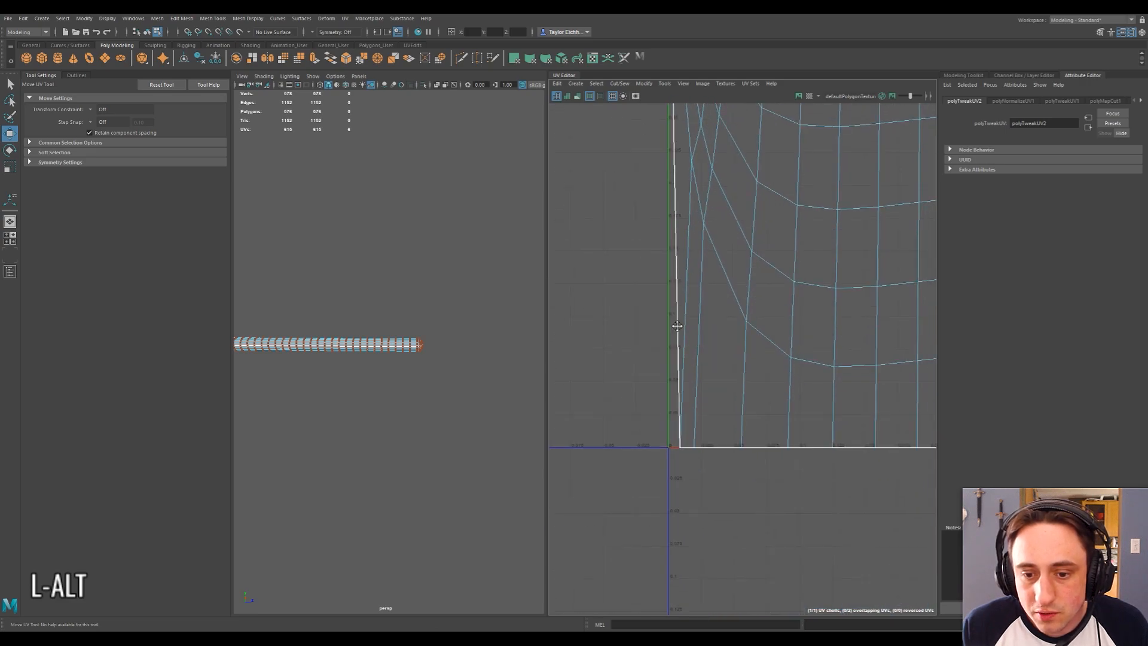
left_click(682, 442, "shift")
scroll(683, 378, "down", 4, "alt")
middle_click_drag(702, 257, 694, 532, "alt")
middle_click_drag(671, 293, 720, 249, "alt")
scroll(679, 306, "up", 4, "alt")
scroll(655, 366, "down", 7, "alt")
middle_click_drag(669, 361, 687, 323, "alt")
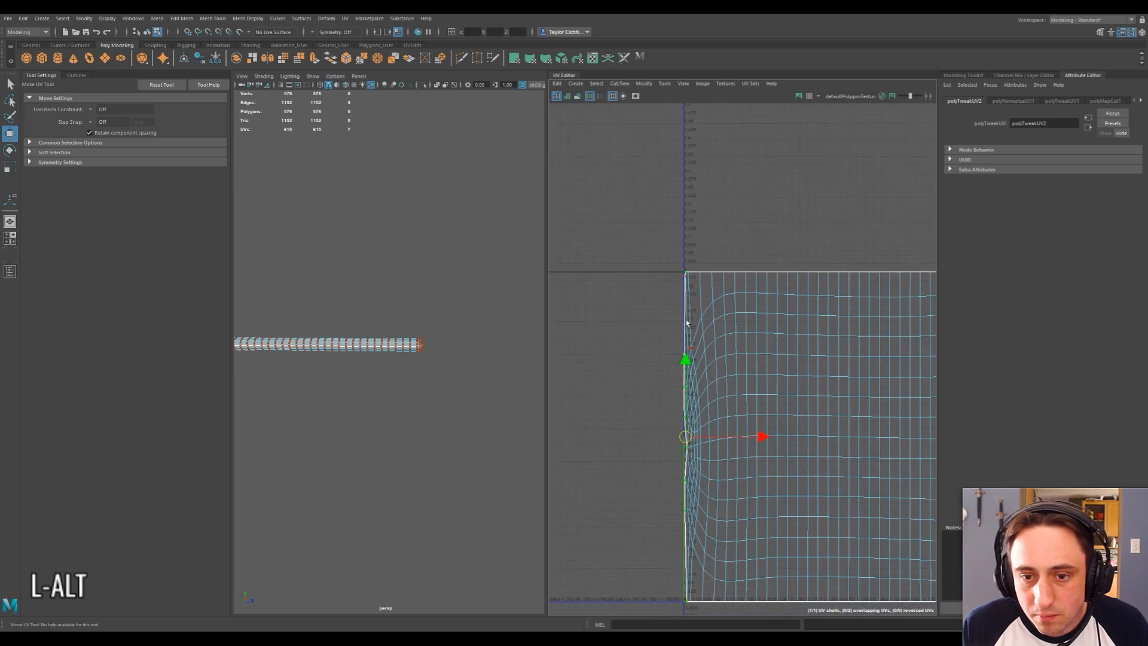
Align the selected left border UVs to their minimum U and clear the selection.
right_click(687, 274, "shift")
right_click_drag(686, 274, 622, 351, "shift")
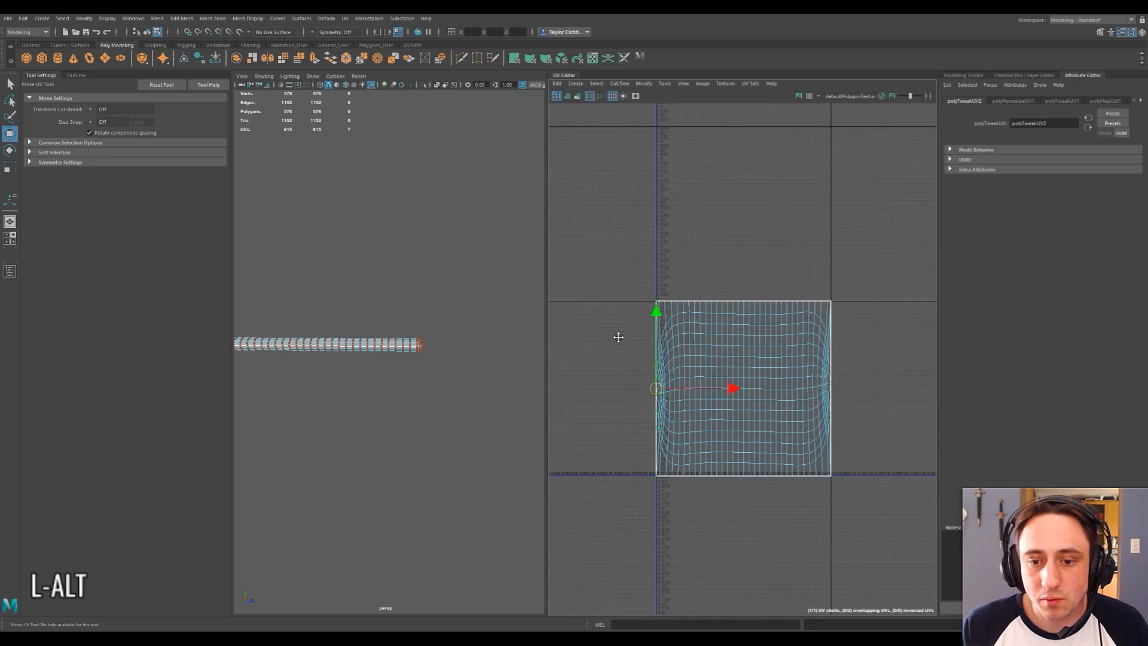
middle_click_drag(622, 351, 606, 291, "alt")
left_click(867, 359)
middle_click_drag(840, 293, 838, 318, "alt")
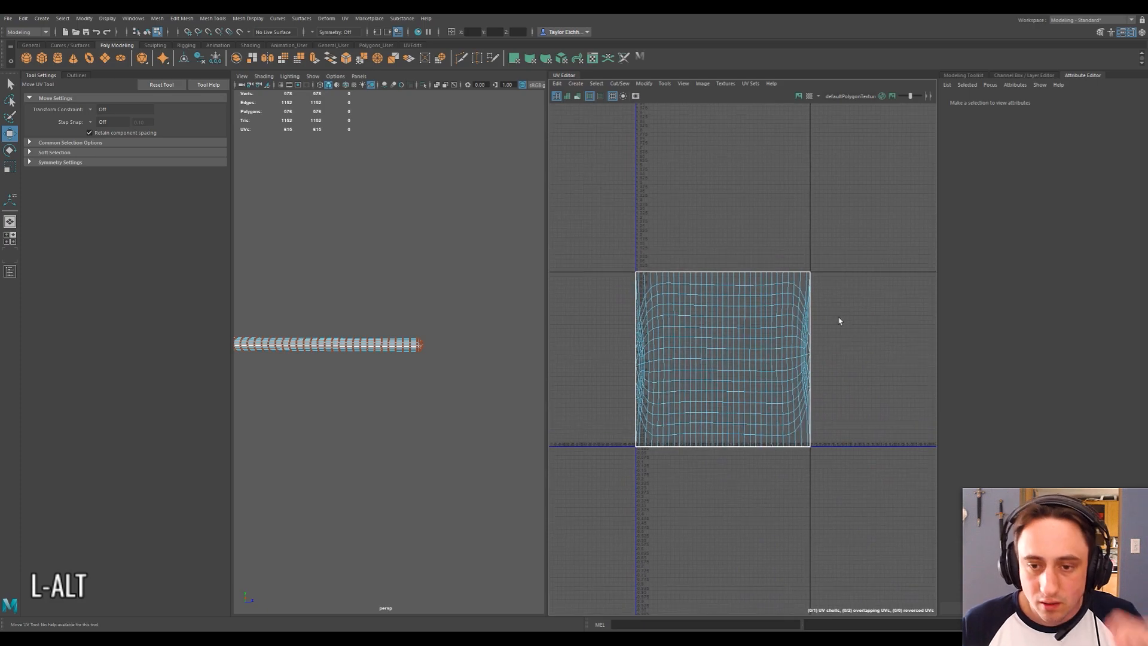
right_click_drag(738, 224, 737, 223)
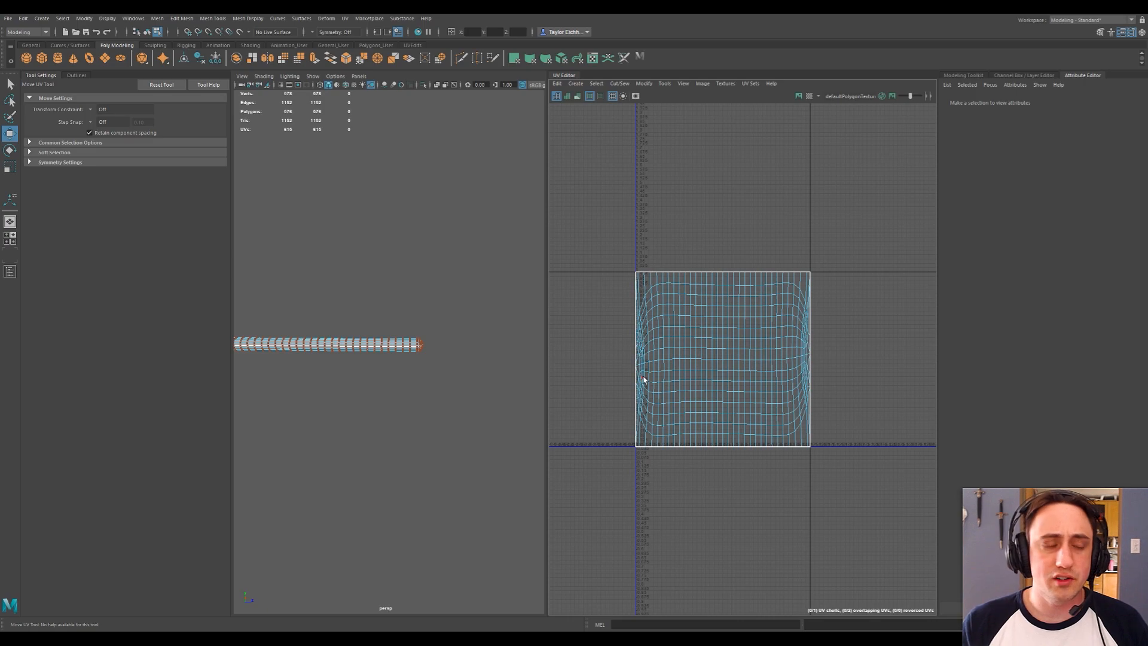
Select a UV on the shell's left border and examine where it lies on the bar's rounded end.
scroll(640, 327, "up", 8)
mouse_move(660, 316)
middle_mouse_down("alt")
mouse_move(684, 285)
mouse_move(641, 323)
middle_mouse_up("alt")
scroll(643, 300, "down", 2)
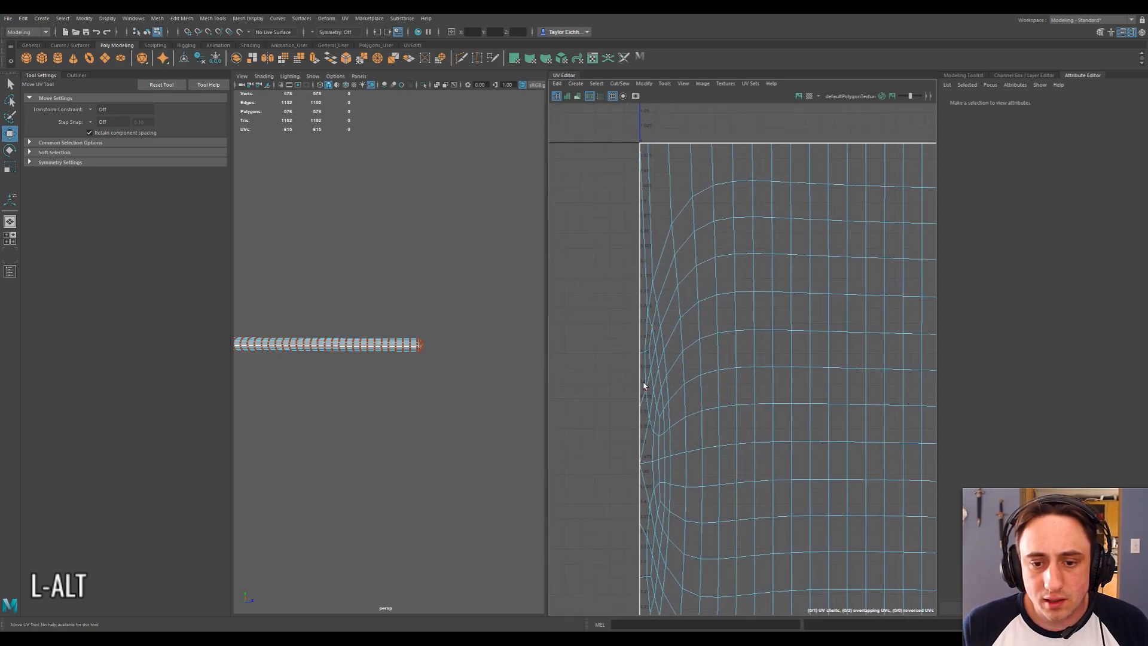
scroll(431, 368, "up", 8)
left_click_drag(453, 351, 267, 330, "alt")
scroll(417, 342, "down", 3)
left_click_drag(417, 342, 400, 305, "alt")
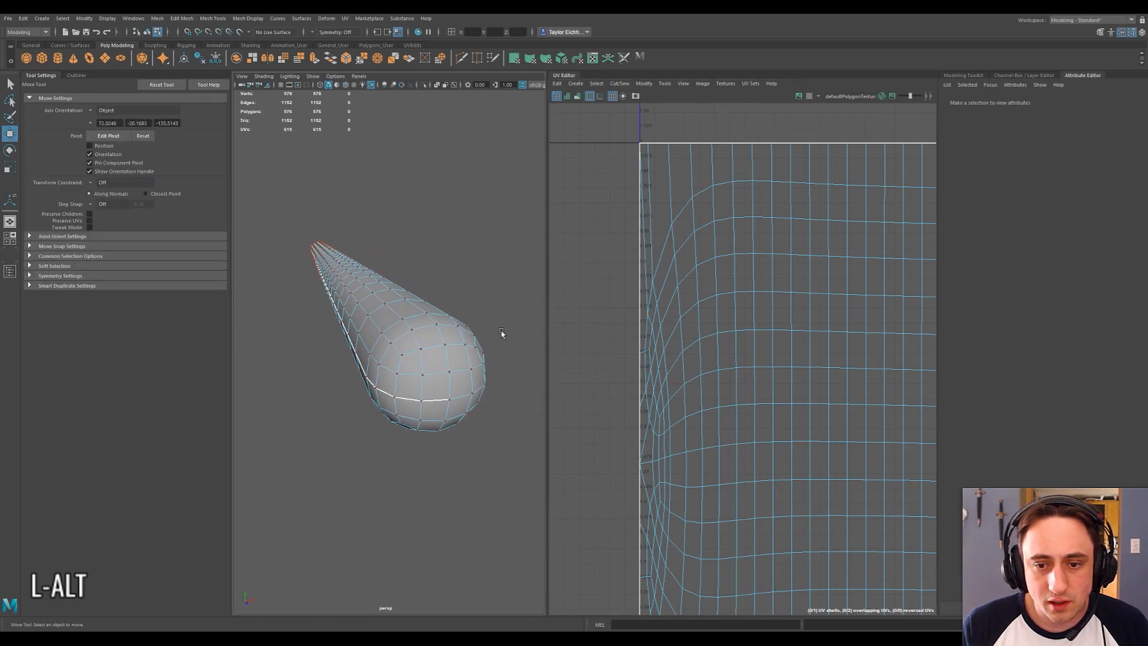
right_click_drag(635, 338, 613, 323)
left_click(633, 342)
key("f")
scroll(377, 343, "down", 5)
left_click_drag(383, 345, 480, 345, "alt")
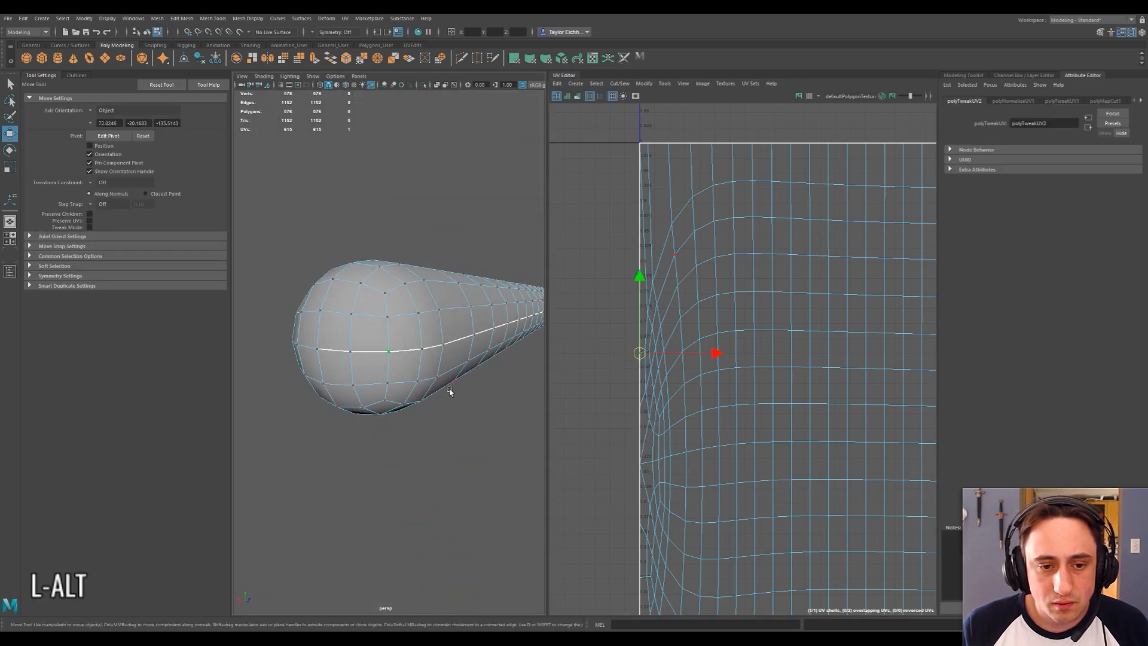
left_click_drag(450, 392, 447, 390, "alt")
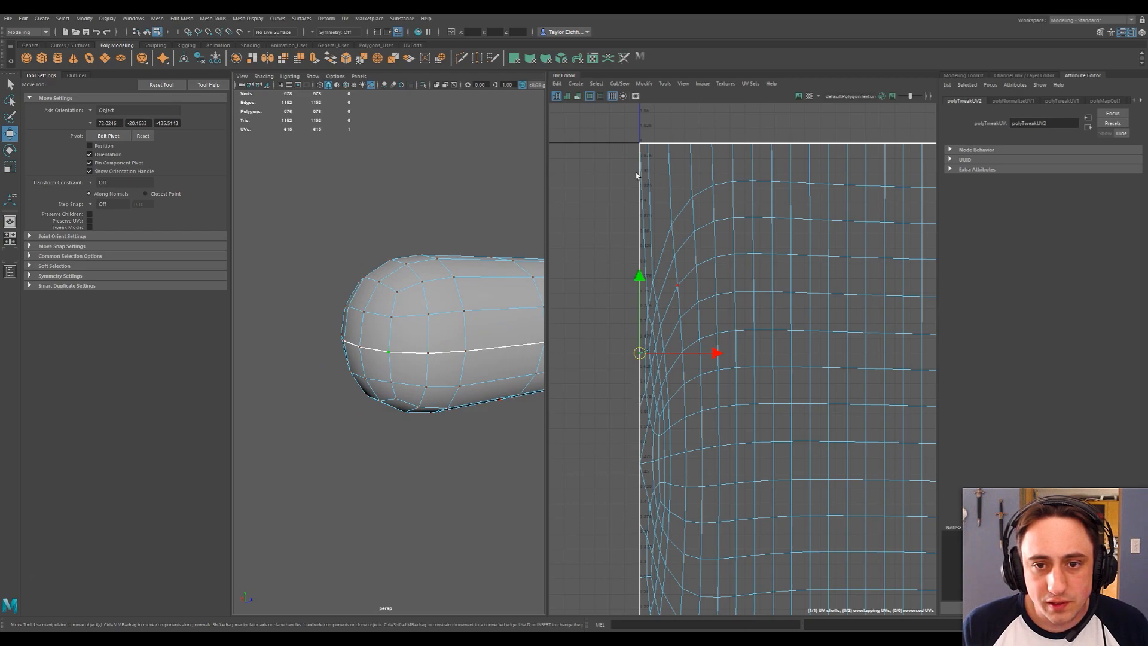
Check the left border's corner UV and two UVs further down against their positions on the bar's rounded end.
left_click(640, 144)
left_click(639, 352)
left_click(638, 408)
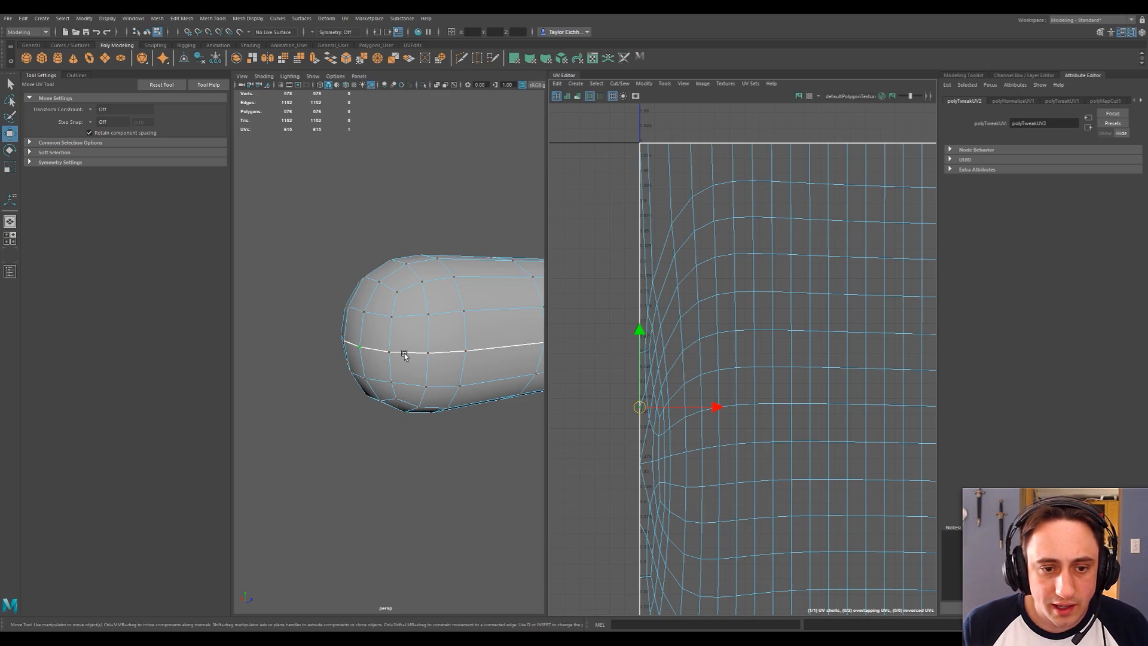
scroll(430, 392, "down", 5)
middle_click_drag(431, 417, 411, 428, "alt")
Switch to Unity and examine the rounded end of the logo's upper neon line.
key("alt+Tab")
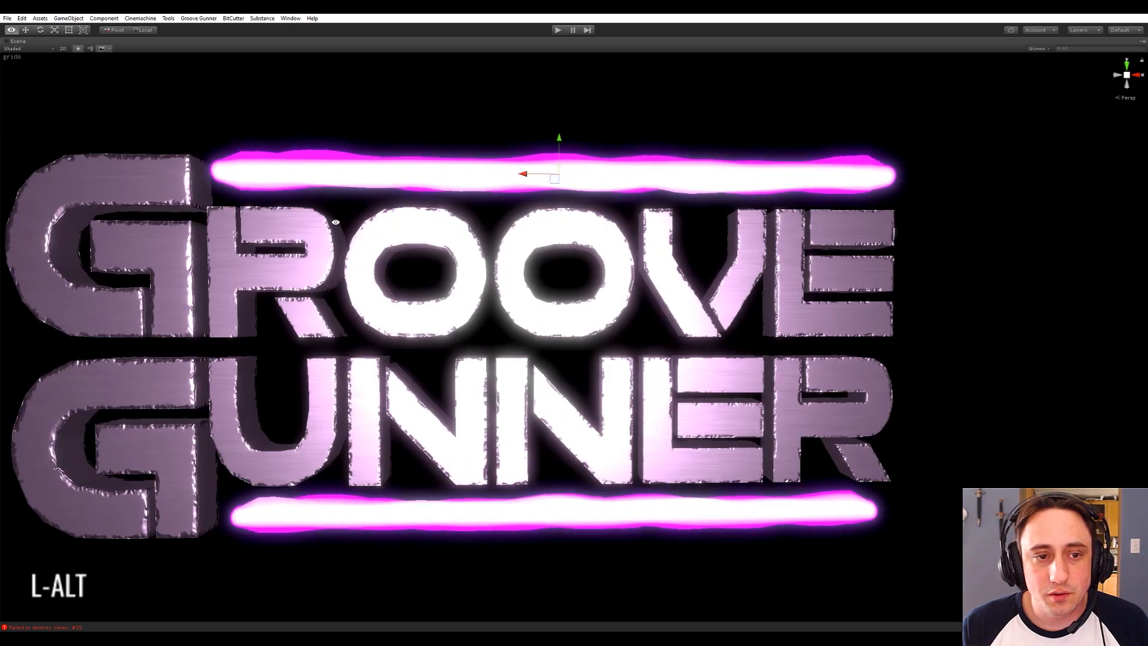
left_click_drag(335, 222, 424, 239, "alt")
scroll(382, 231, "up", 5)
scroll(381, 231, "down", 5)
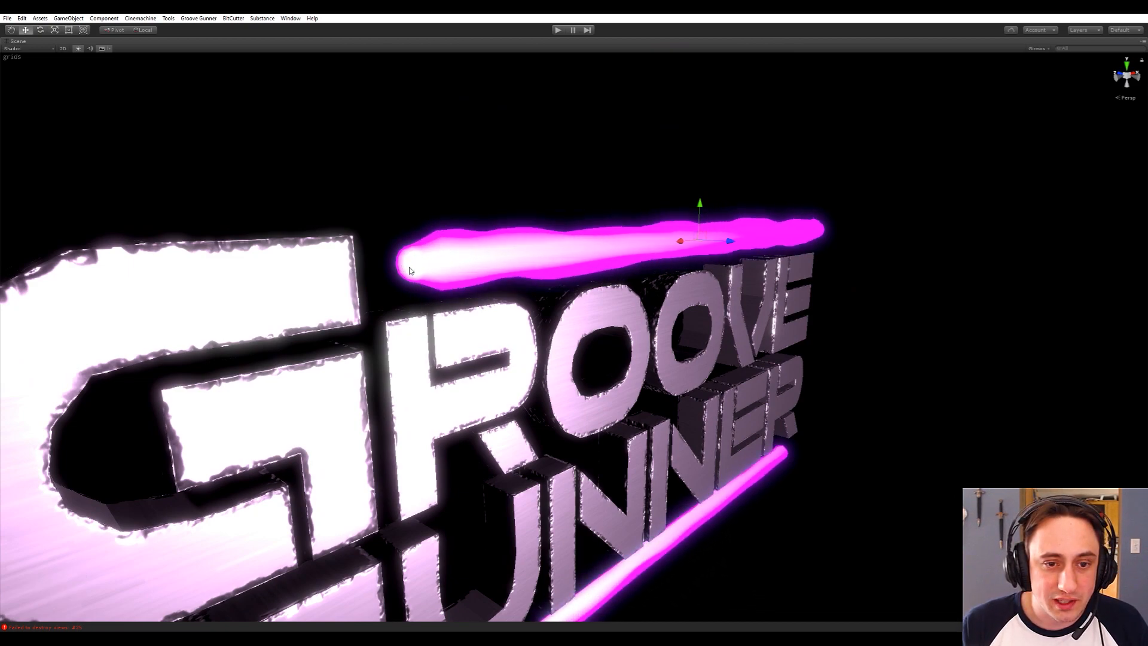
left_click_drag(411, 266, 424, 275, "alt")
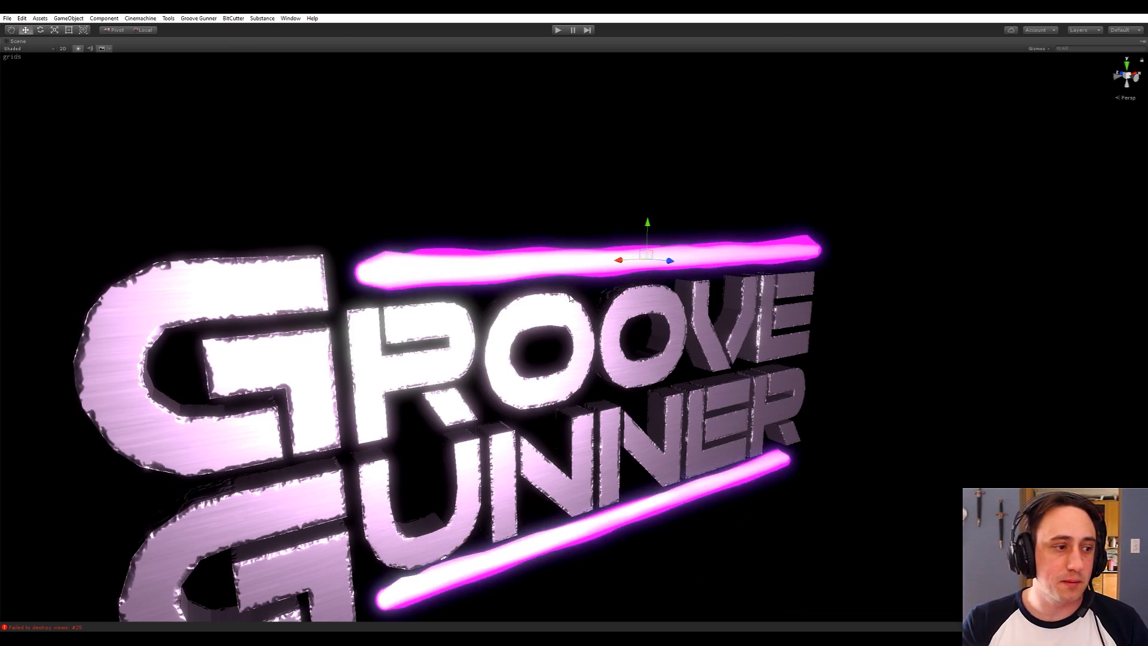
Switch back to Maya and compare matching UVs on the shell's upper and lower borders near its left end.
key("alt+Tab")
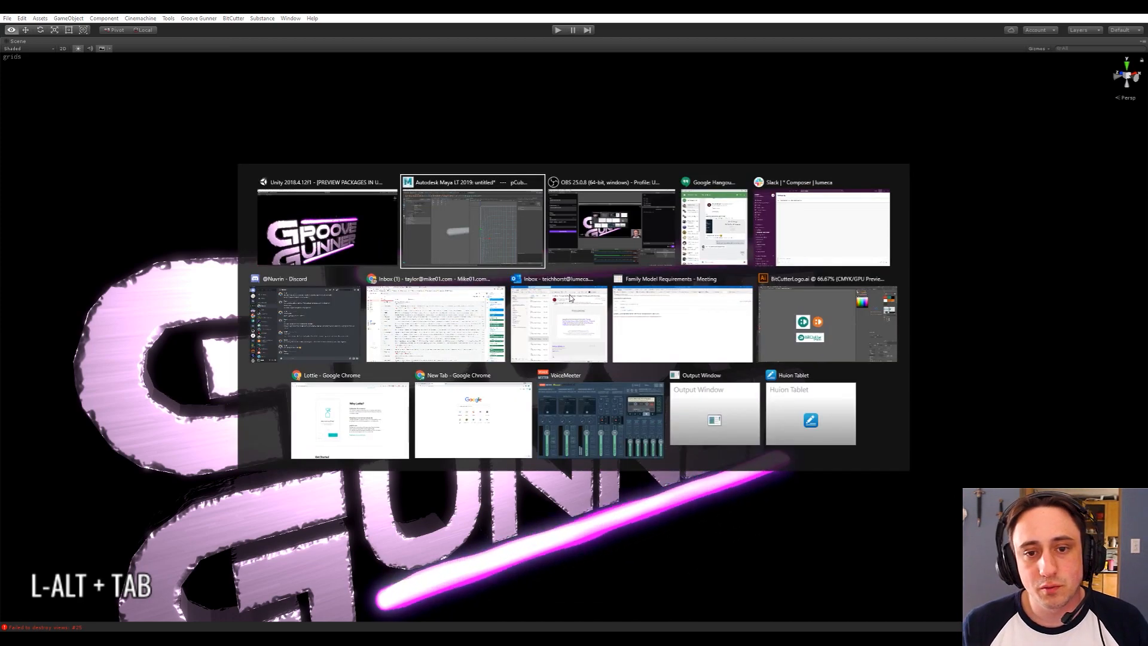
left_click_drag(541, 345, 414, 409, "alt")
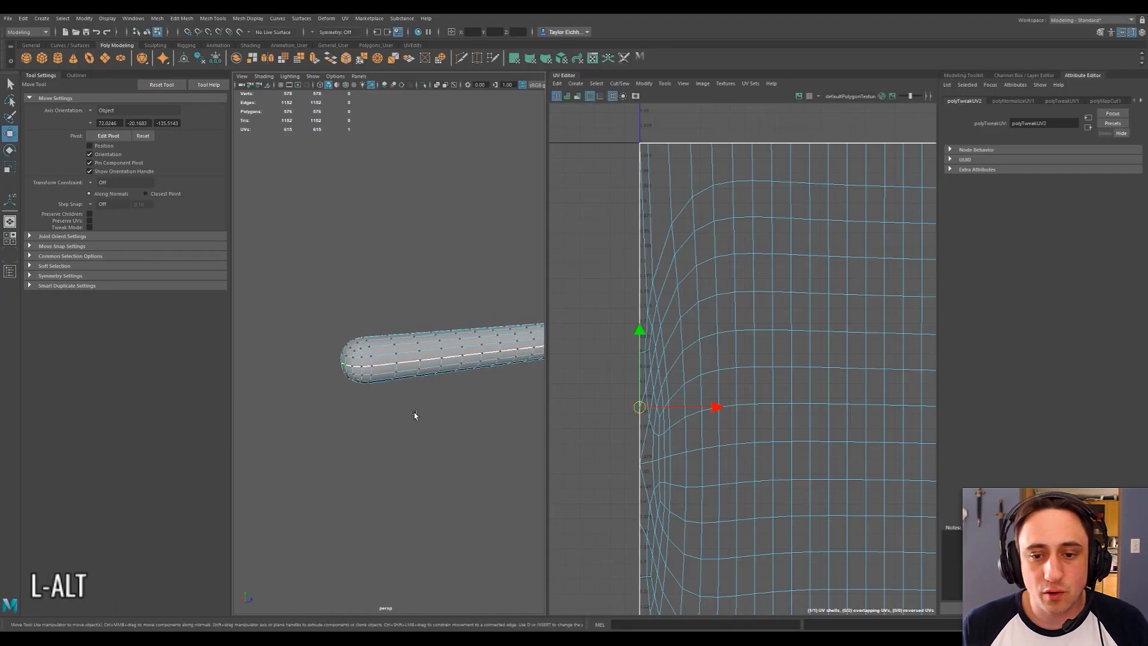
scroll(679, 341, "down", 6)
scroll(717, 335, "up", 2)
middle_click_drag(717, 335, 721, 302, "alt")
scroll(721, 302, "up", 2)
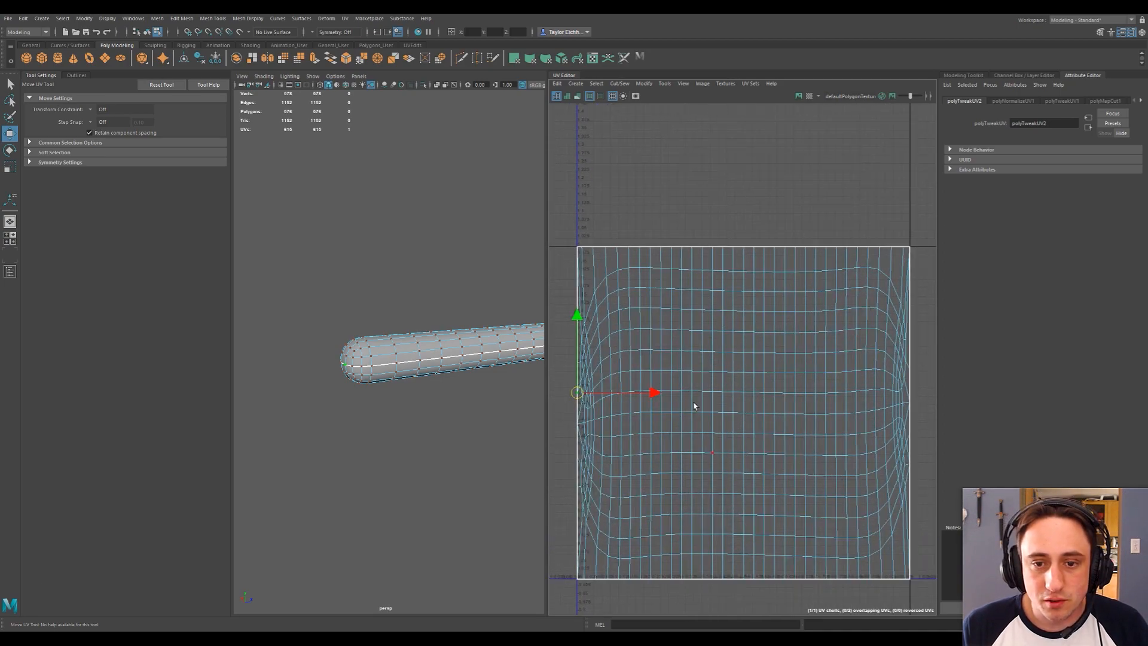
left_click(628, 248)
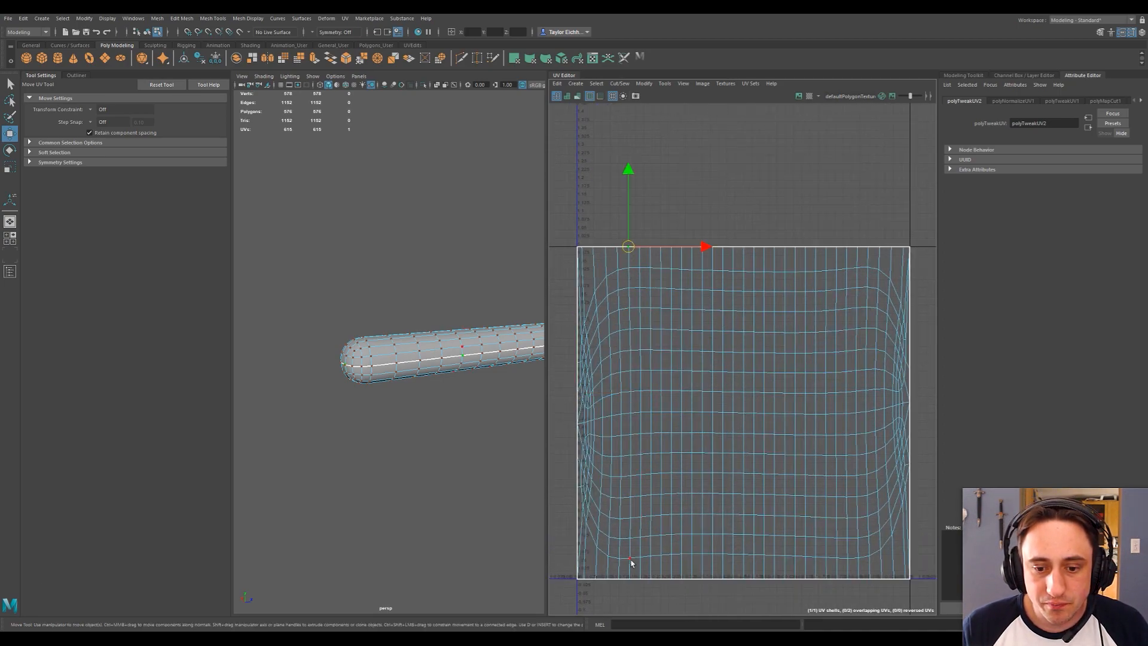
left_click(629, 579)
left_click(628, 246)
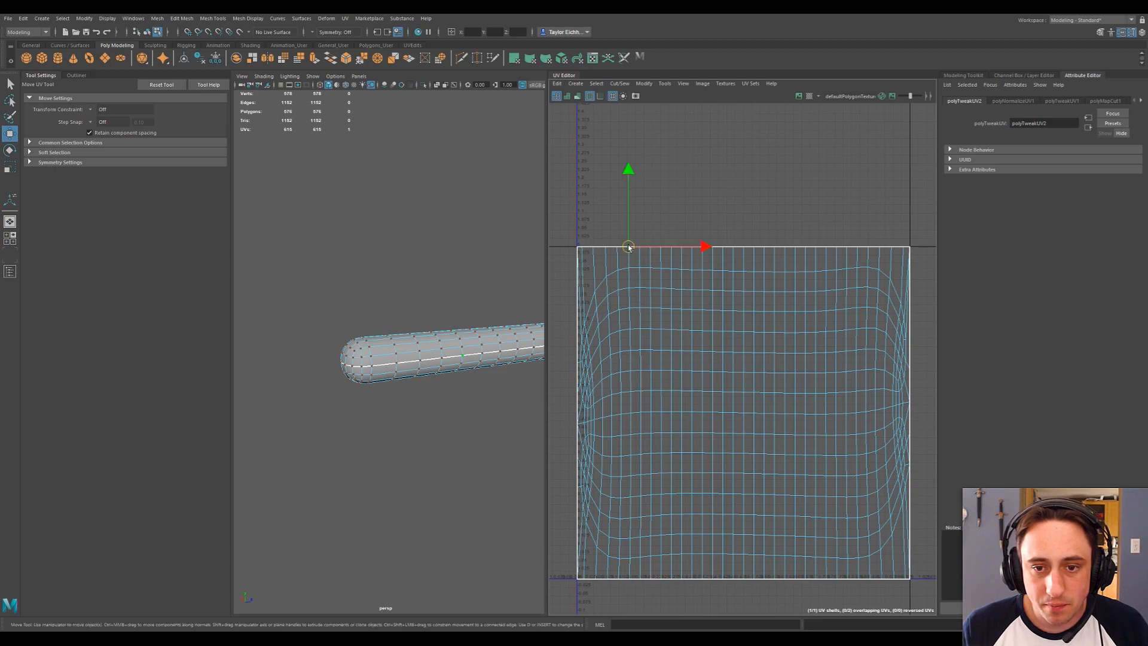
left_click(629, 580)
Examine the UV spacing along the shell's lower border and across the whole shell.
middle_click_drag(704, 550, 694, 527, "alt")
right_click_drag(694, 526, 701, 496, "alt")
middle_click_drag(701, 496, 712, 510, "alt")
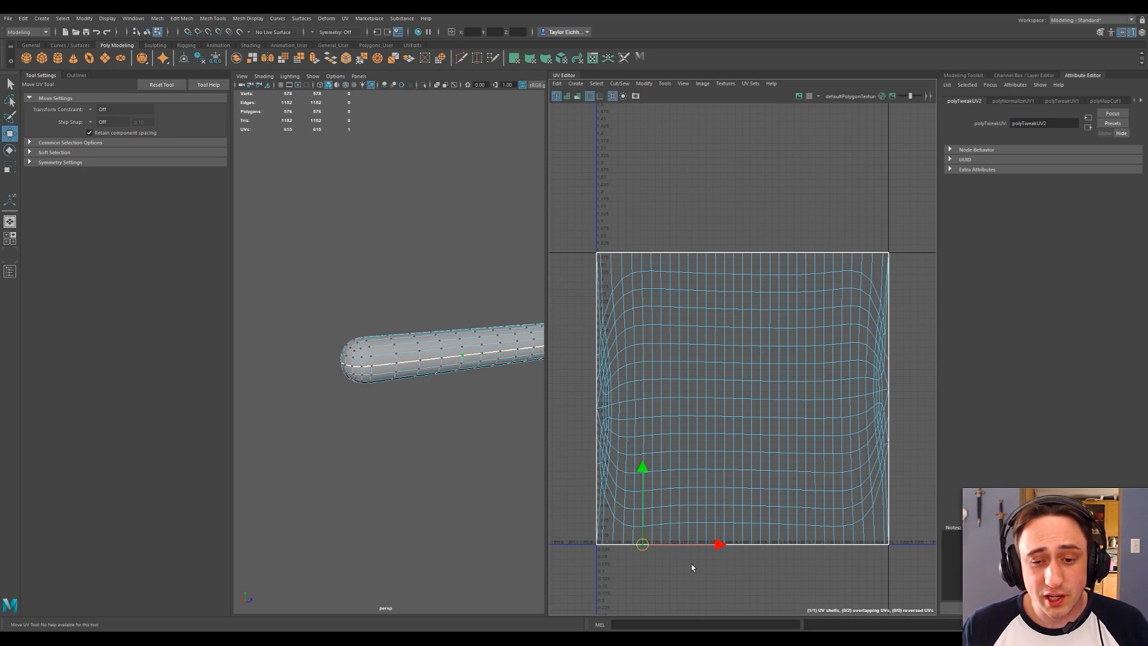
scroll(656, 562, "up", 3)
scroll(654, 564, "down", 1)
middle_click_drag(638, 542, 659, 523, "alt")
scroll(667, 562, "down", 1)
middle_click_drag(653, 506, 653, 512, "alt")
scroll(661, 511, "down", 2)
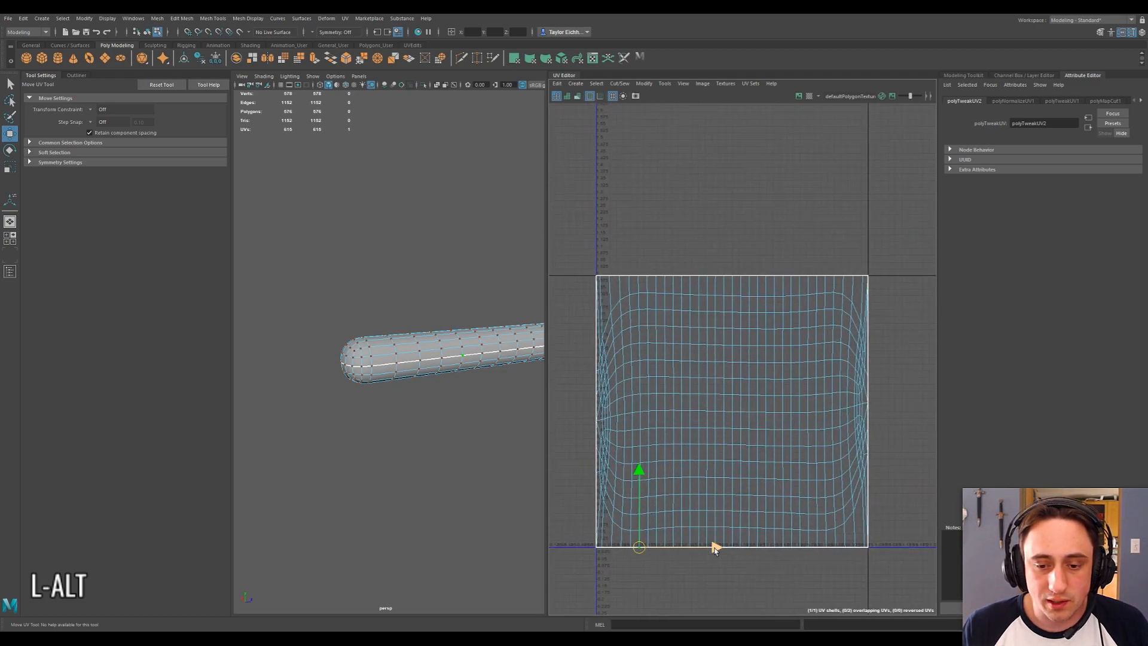
middle_click_drag(725, 425, 738, 385, "alt")
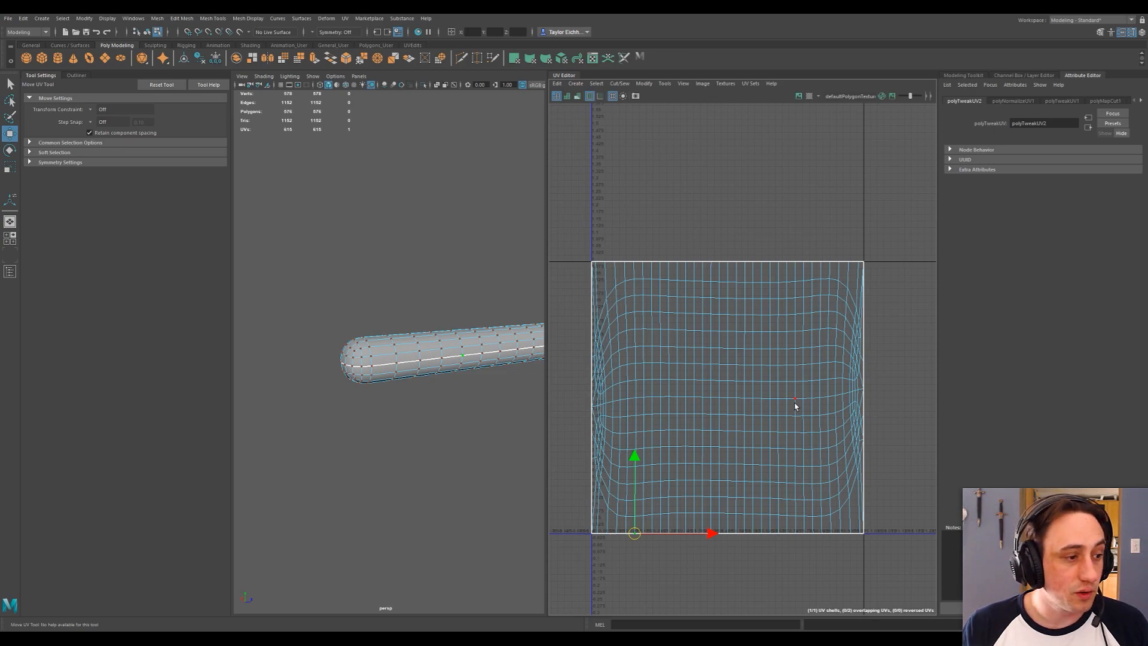
middle_click_drag(850, 429, 875, 366, "alt")
scroll(685, 480, "up", 6)
middle_click_drag(686, 482, 730, 504, "alt")
scroll(666, 497, "down", 10)
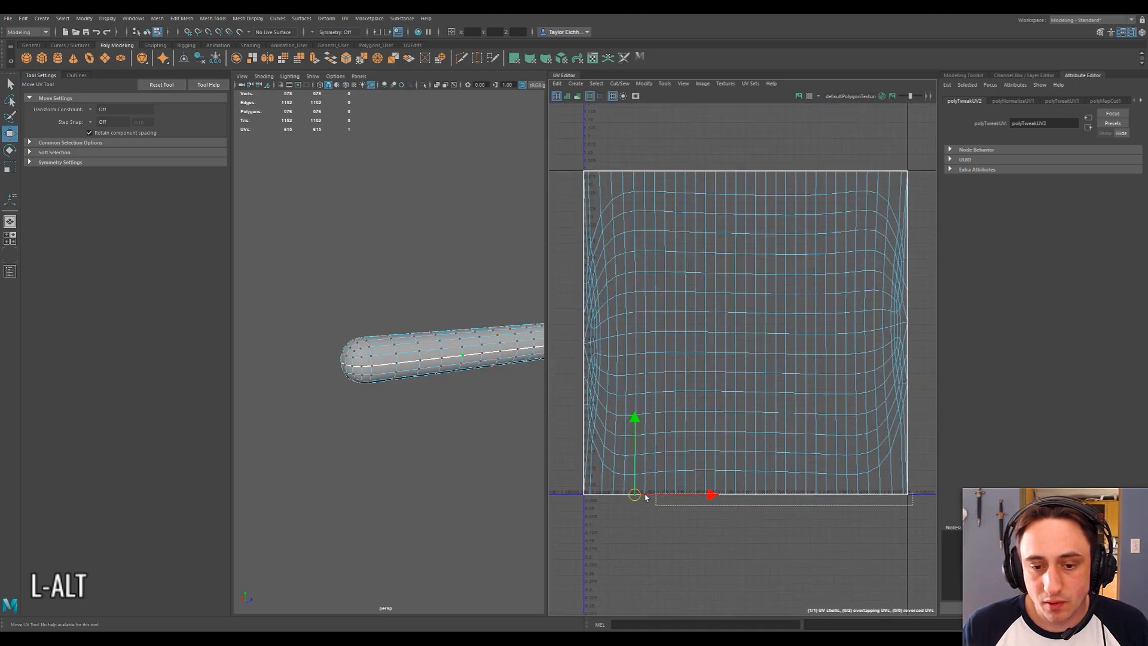
Select the shell's lower border UVs and distribute them along U with the Automatic distribution distance.
left_click(598, 523)
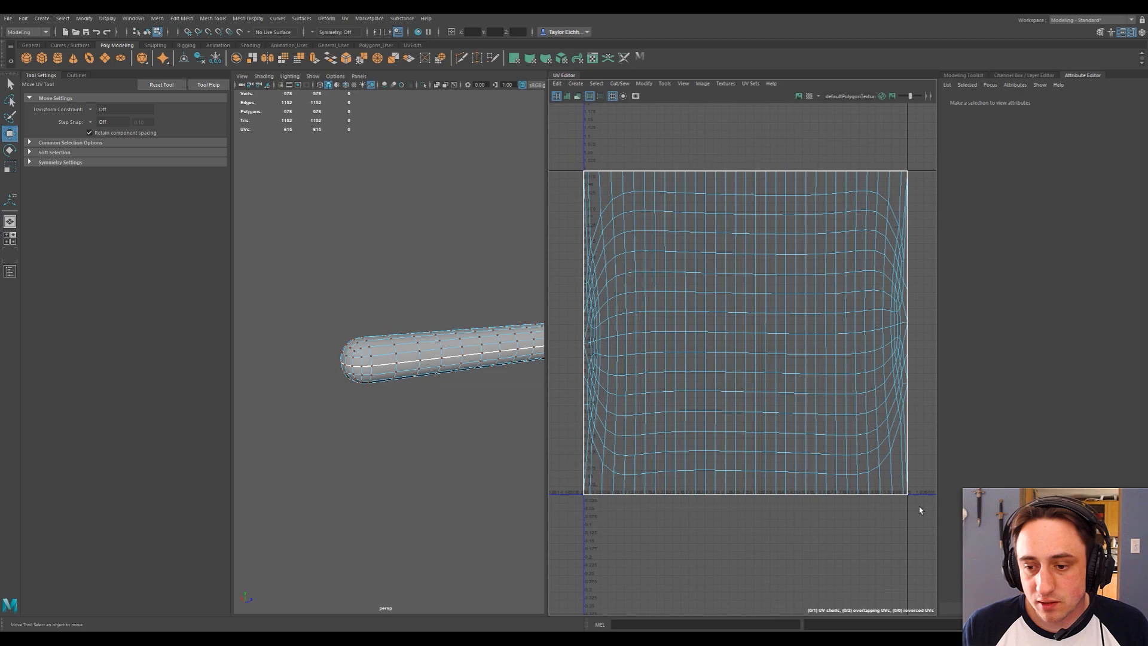
right_click(901, 491)
right_click_drag(900, 488, 873, 476)
left_click_drag(916, 505, 567, 489)
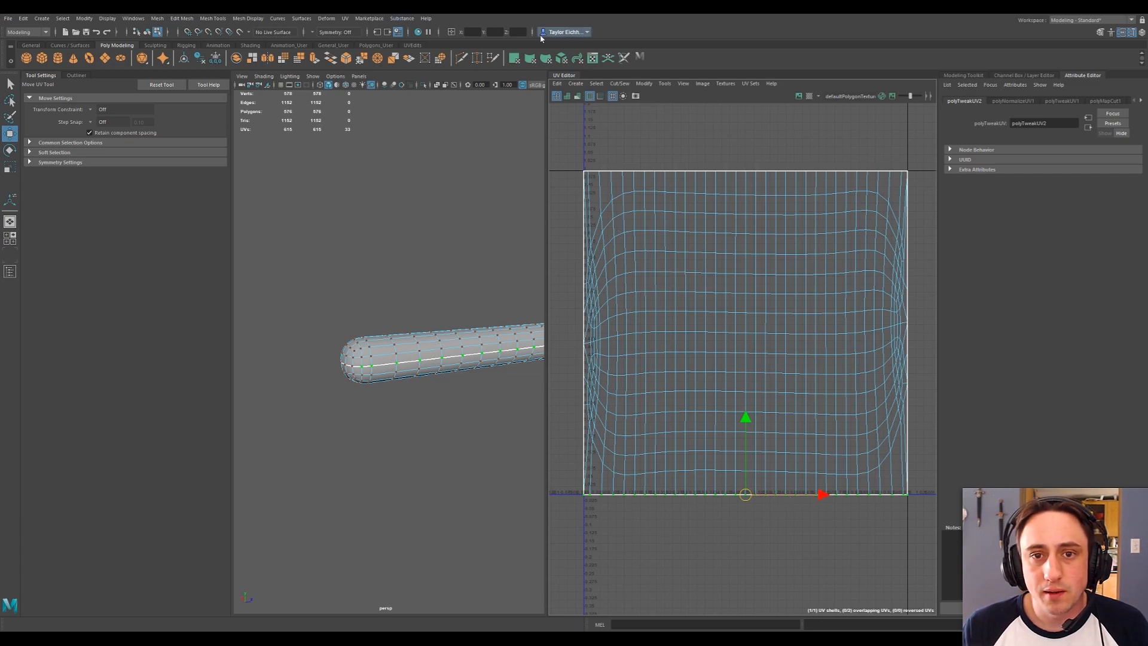
left_click(648, 84)
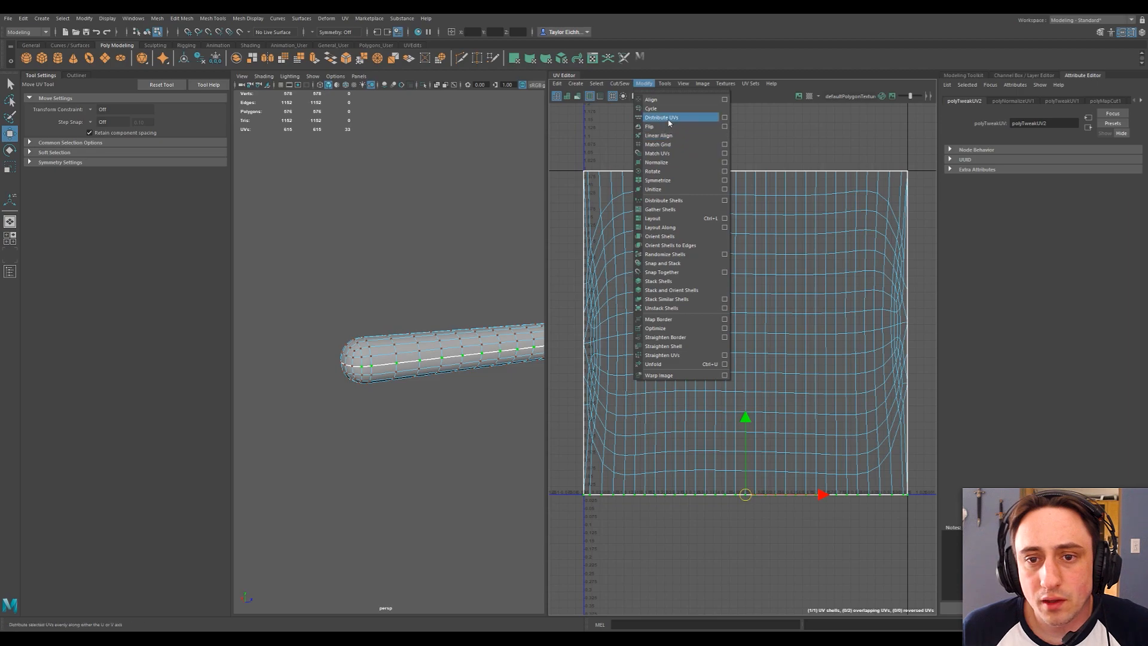
left_click(725, 117)
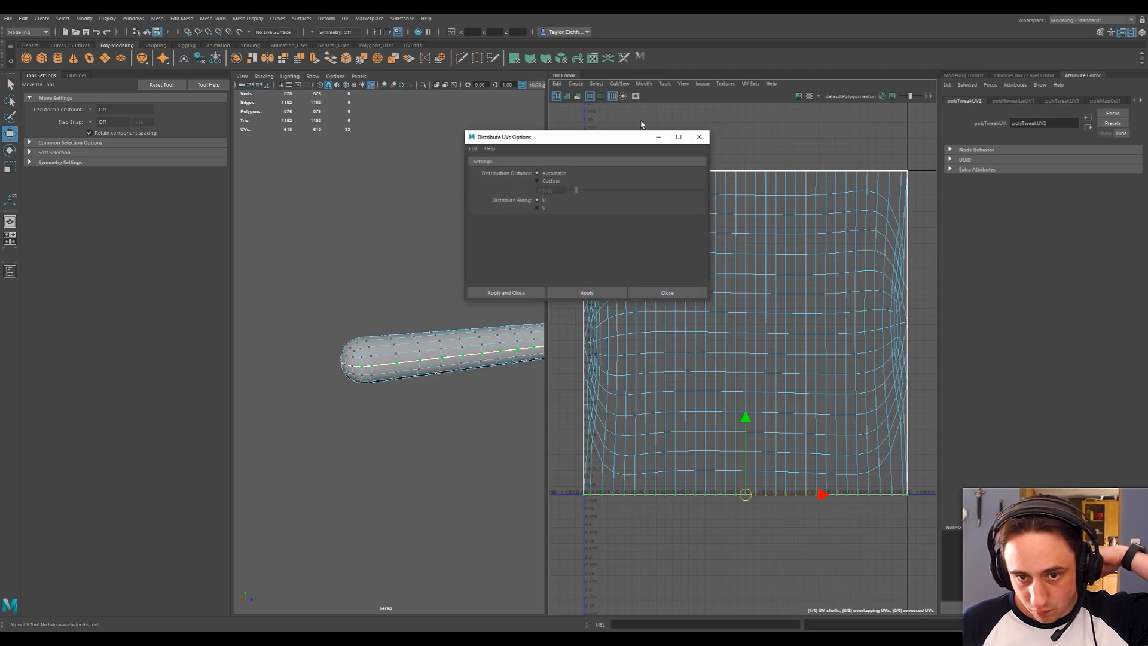
left_click_drag(603, 142, 443, 183)
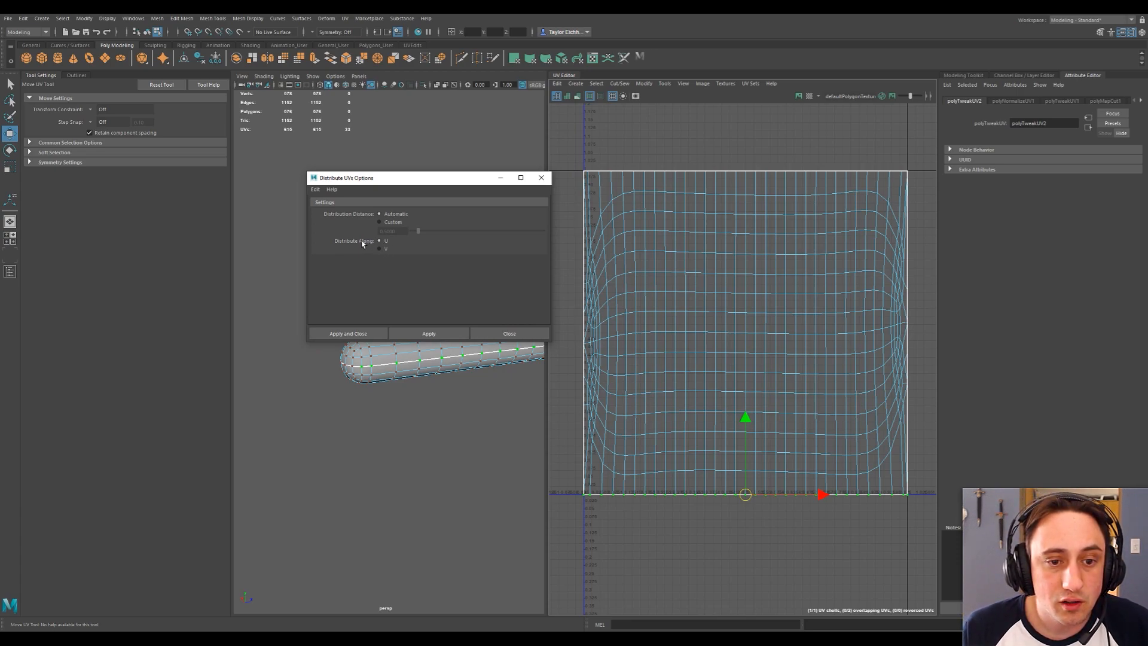
left_click(430, 334)
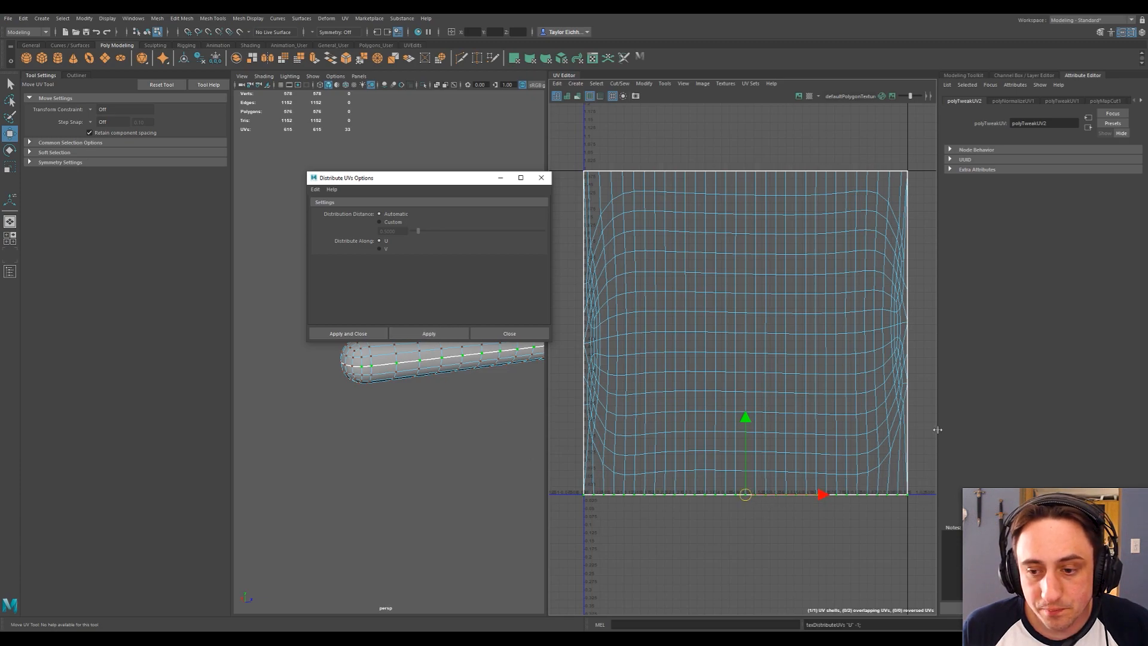
Select the shell's upper border UVs and distribute them along U with the same automatic distance.
left_click_drag(933, 336, 929, 361, "alt")
right_click_drag(893, 300, 847, 265, "alt")
middle_click_drag(848, 266, 844, 282, "alt")
left_click_drag(597, 207, 921, 240)
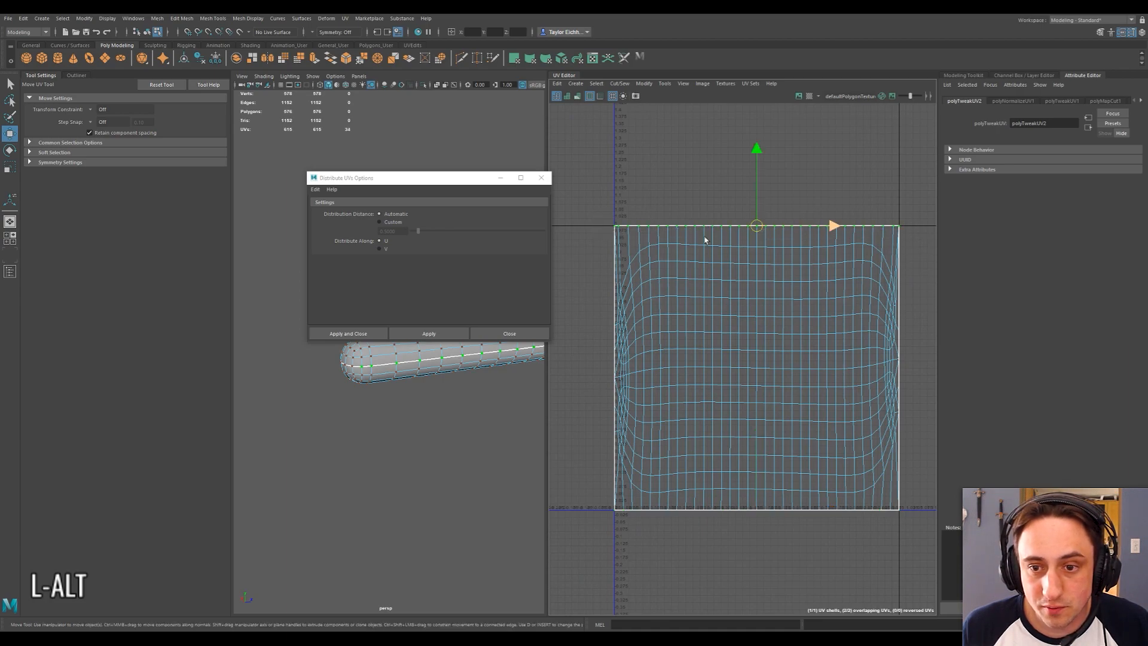
left_click(420, 335)
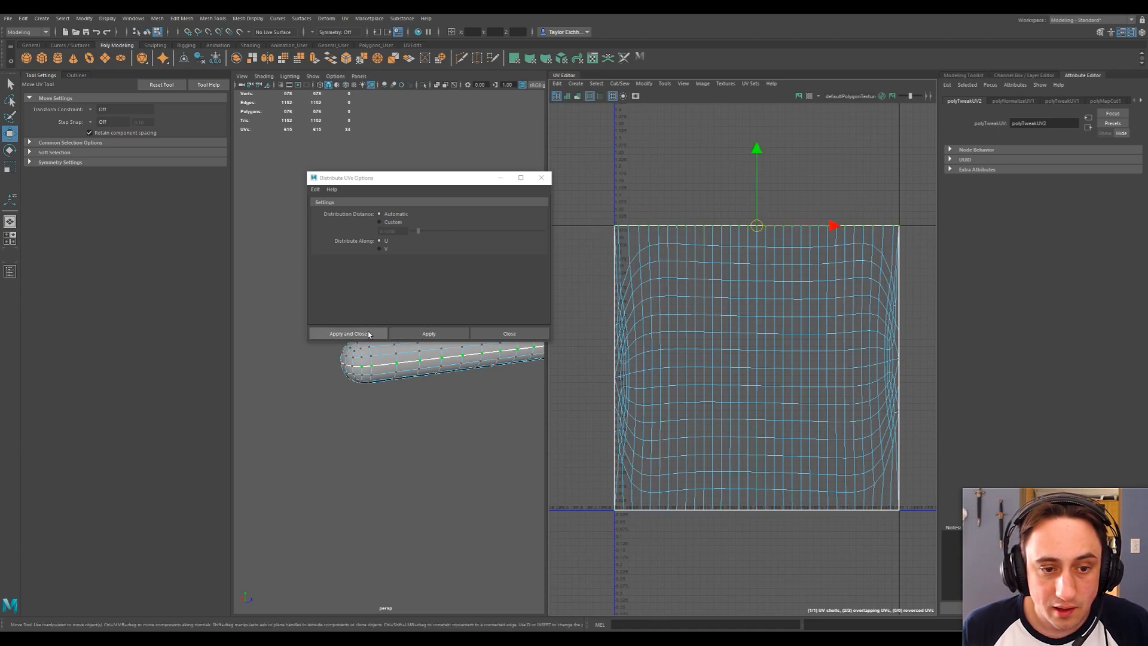
left_click(417, 334)
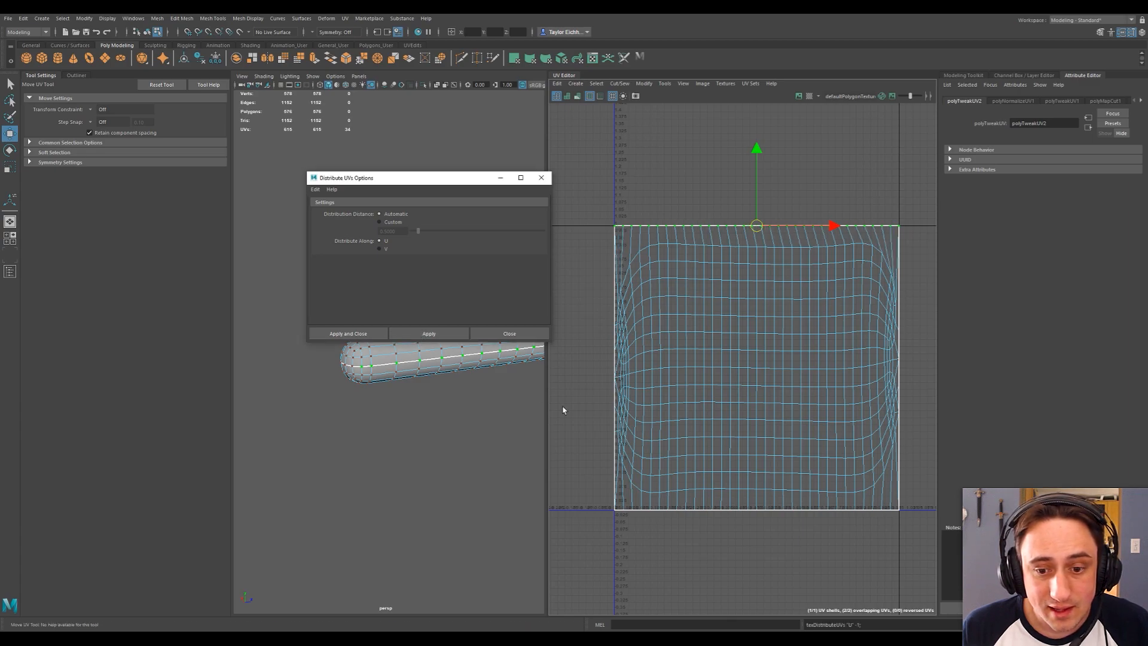
Compare matching UVs near the left ends of the upper and lower borders and close the Distribute UVs options.
left_click(623, 510)
left_click(622, 227)
left_click(632, 229)
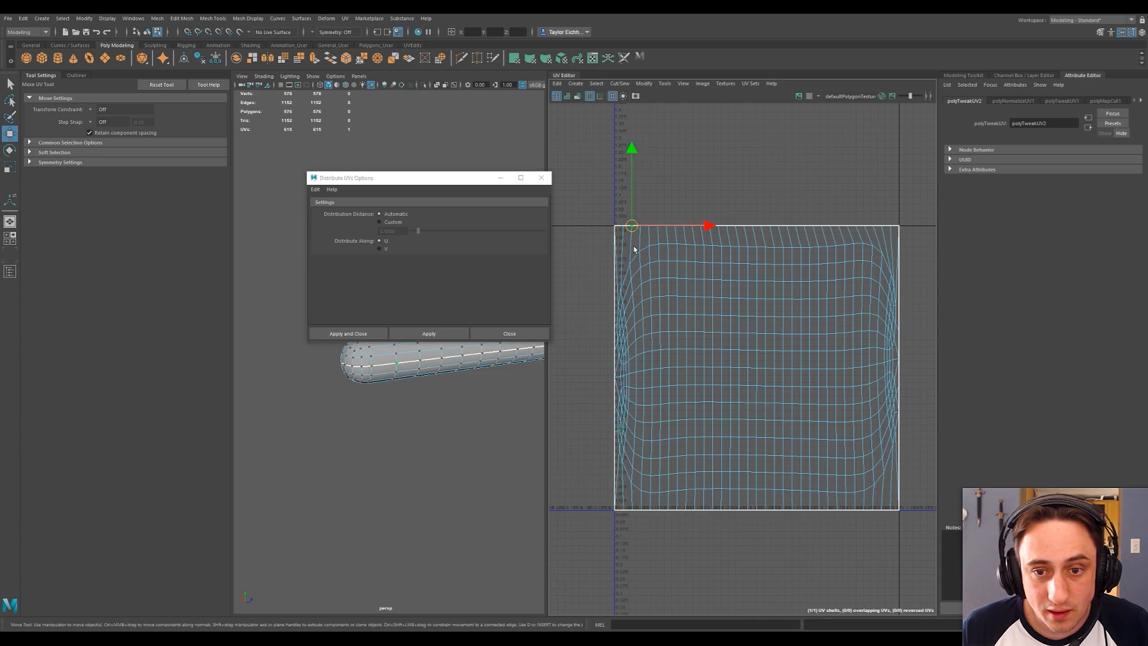
left_click(632, 509)
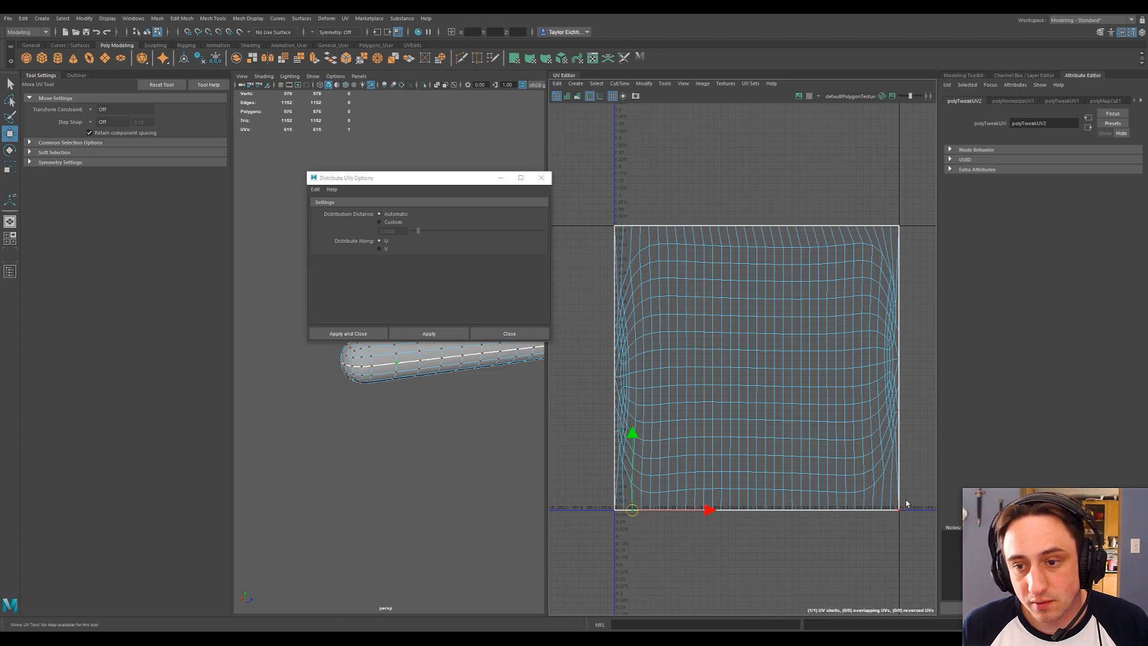
left_click(909, 284)
middle_click_drag(778, 243, 773, 261, "alt")
left_click(546, 176)
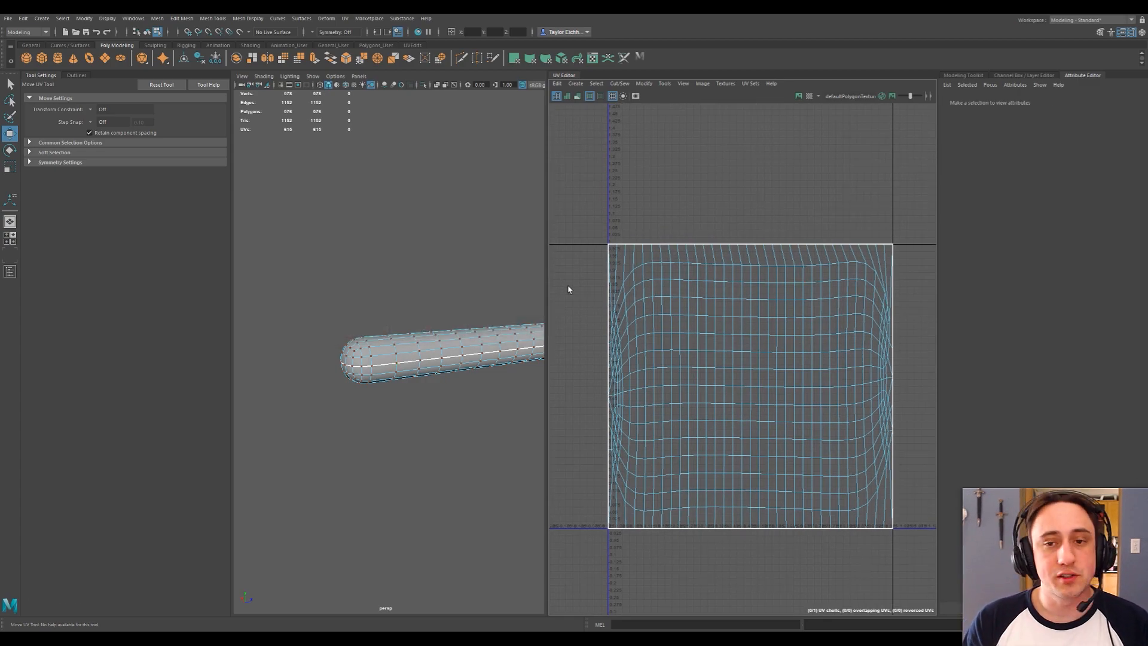
scroll(722, 254, "down", 3)
middle_click_drag(723, 254, 716, 281, "alt")
mouse_move(710, 218)
right_mouse_down()
mouse_move(689, 205)
mouse_move(703, 216)
right_mouse_up()
middle_click_drag(703, 215, 725, 204, "alt")
scroll(708, 216, "up", 2)
left_click(734, 275)
left_click(733, 267)
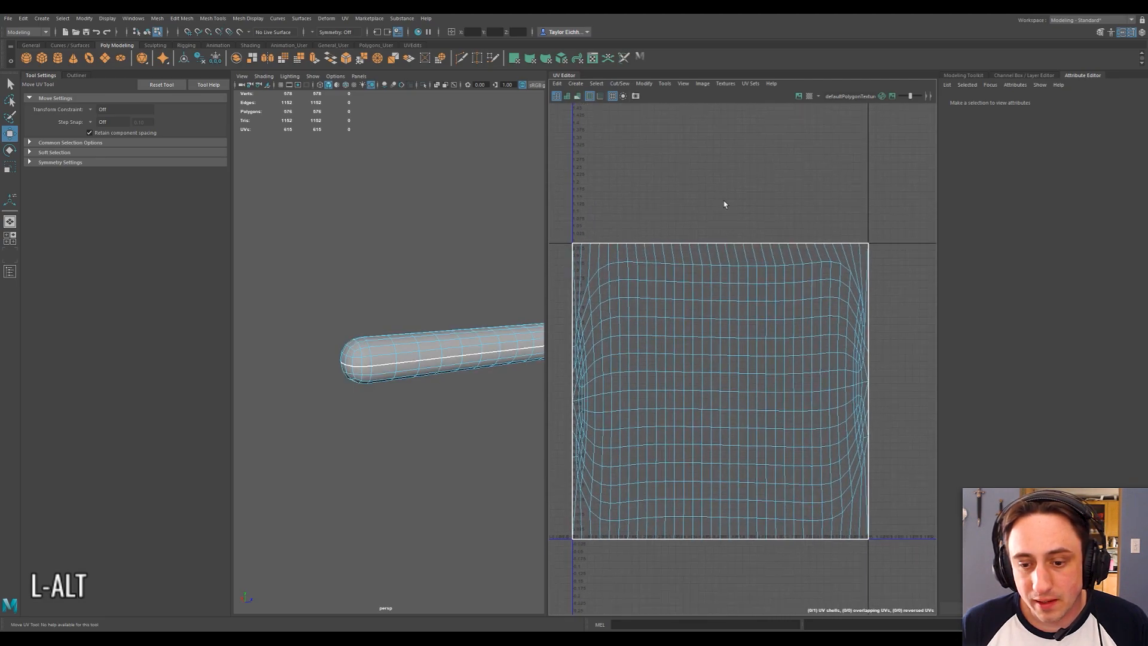
left_click(695, 273)
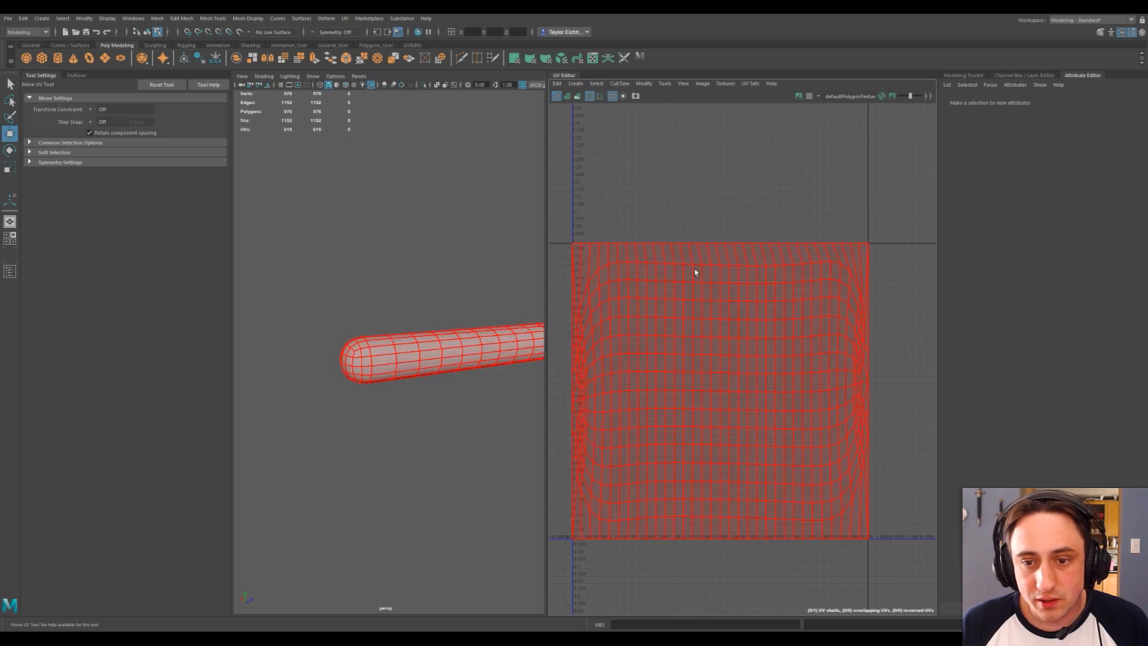
left_click(740, 566)
left_click(721, 523)
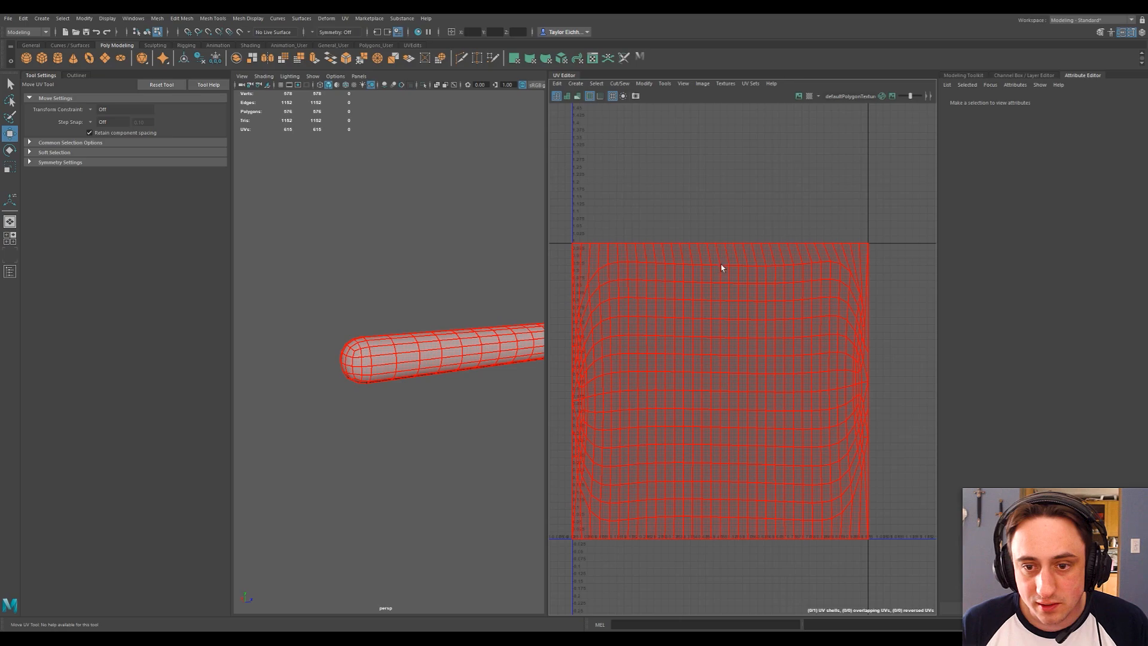
Switch to UV selection and compare the middle UVs of the shell's upper and lower borders.
right_click_drag(719, 544, 752, 521)
left_click(721, 538)
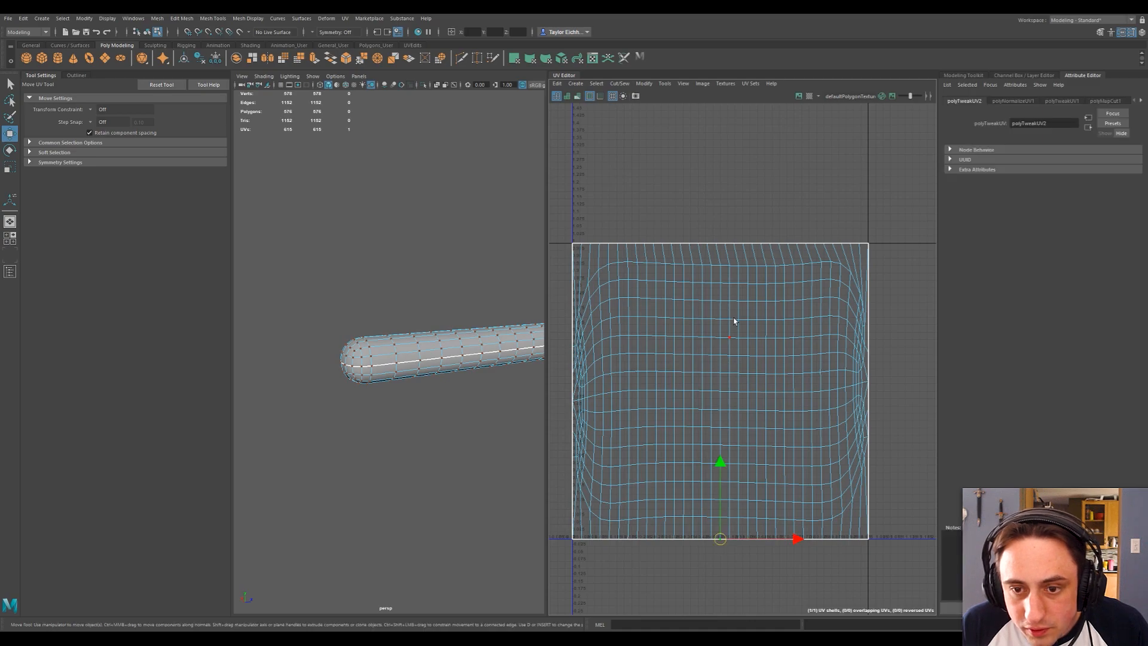
left_click(716, 244)
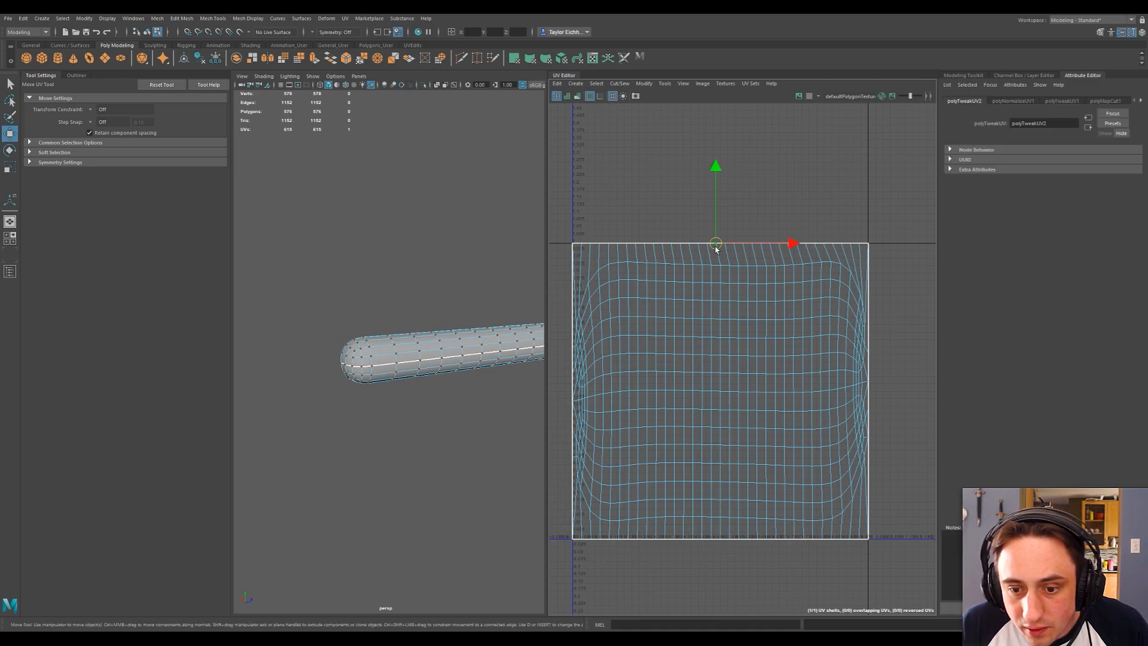
left_click(720, 541, "shift")
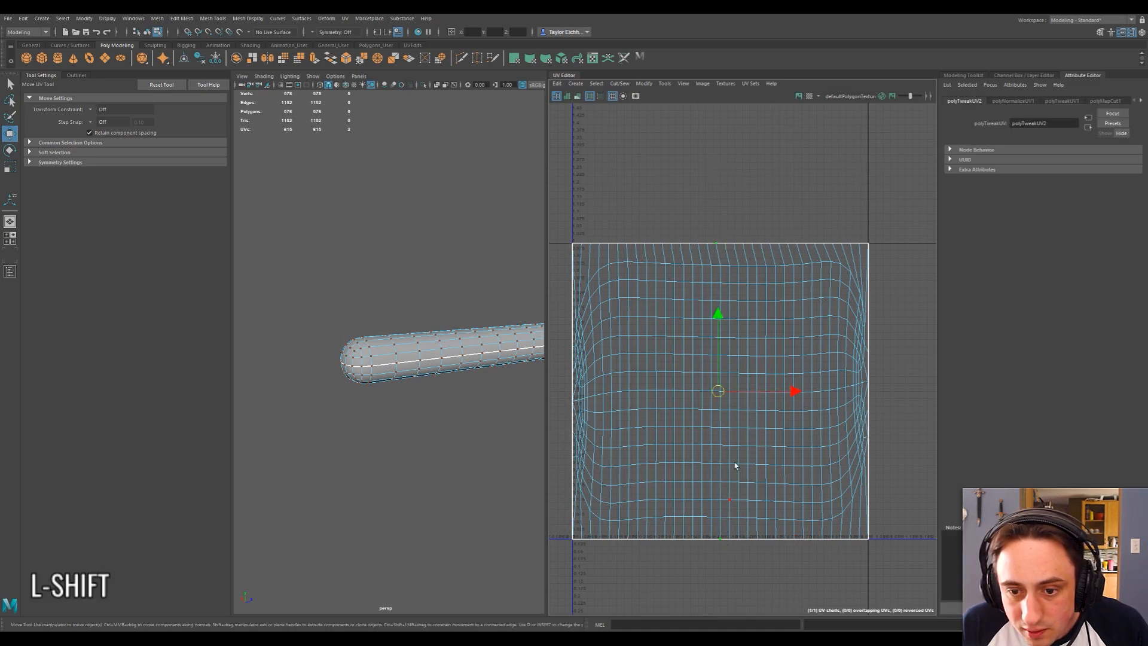
scroll(719, 398, "up", 8)
scroll(687, 318, "down", 8)
mouse_move(720, 405)
middle_mouse_down("alt")
mouse_move(687, 318)
mouse_move(735, 392)
middle_mouse_up("alt")
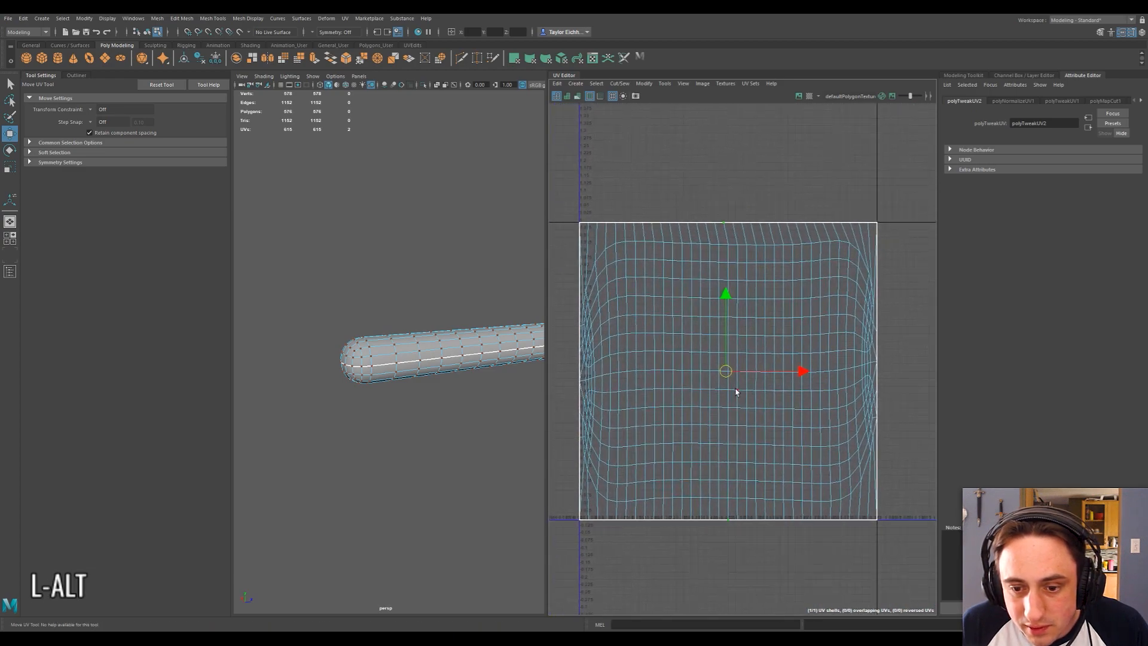
Select the shell's upper border UVs and examine how the UVs are placed along its left and right borders.
left_click(586, 224)
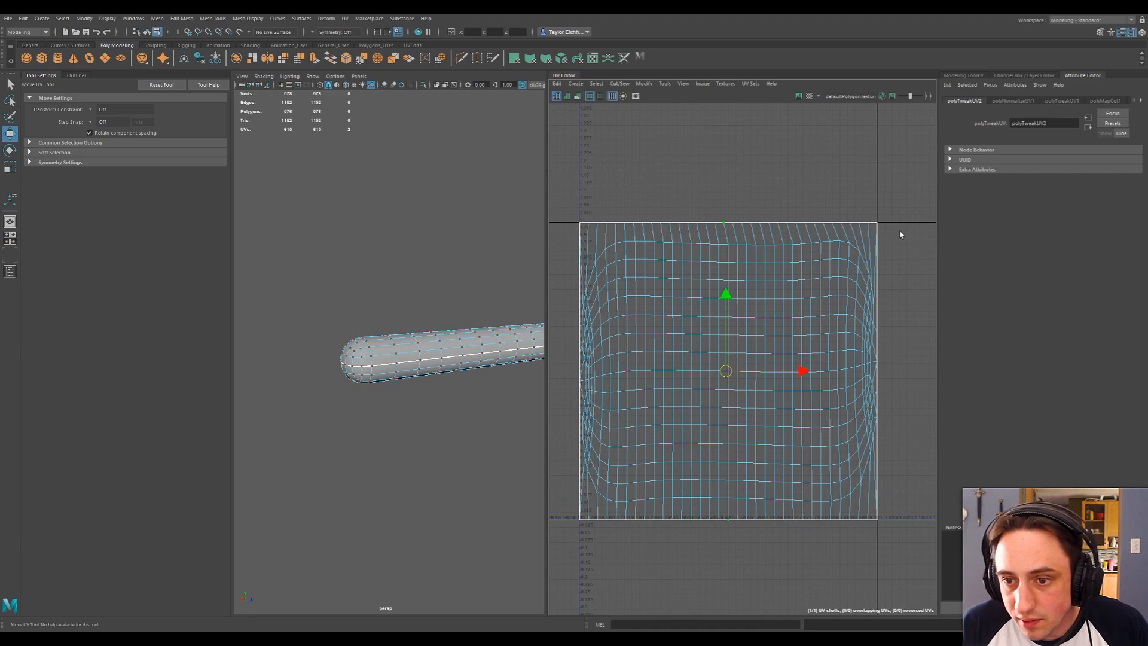
left_click_drag(579, 210, 895, 234)
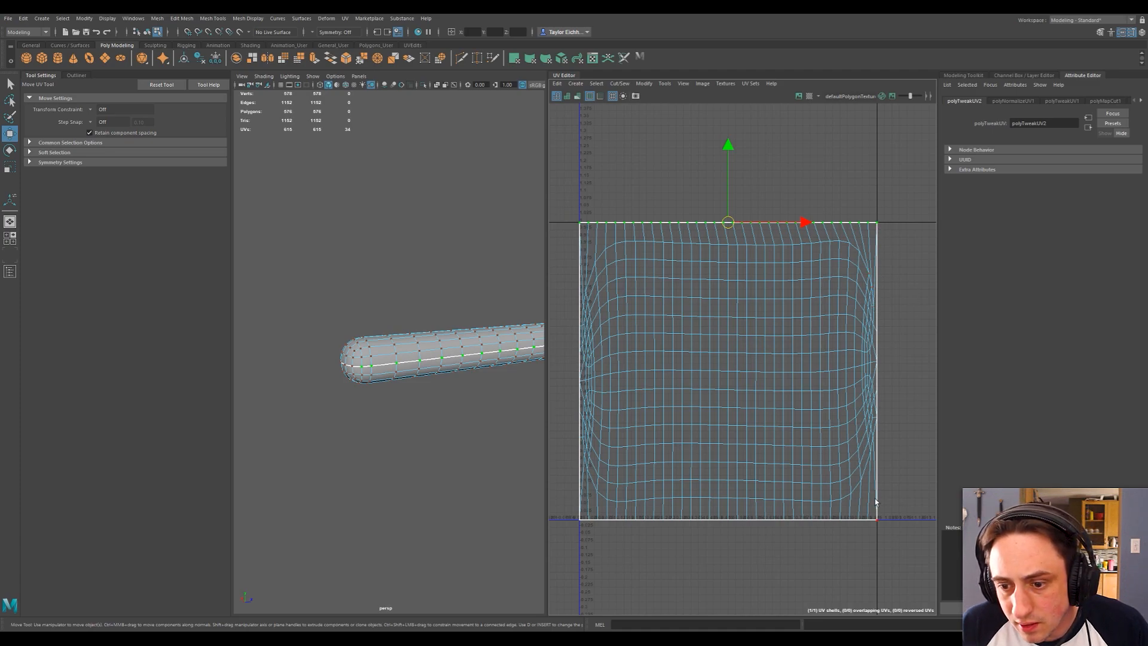
middle_click_drag(630, 522, 667, 522, "alt")
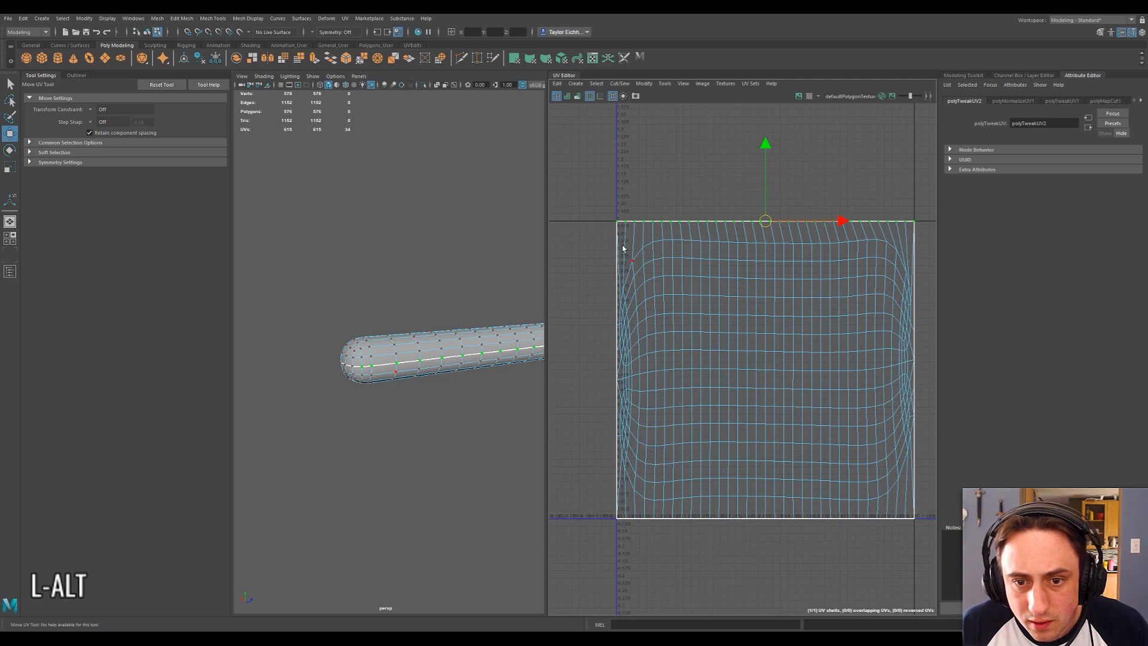
scroll(622, 473, "up", 4)
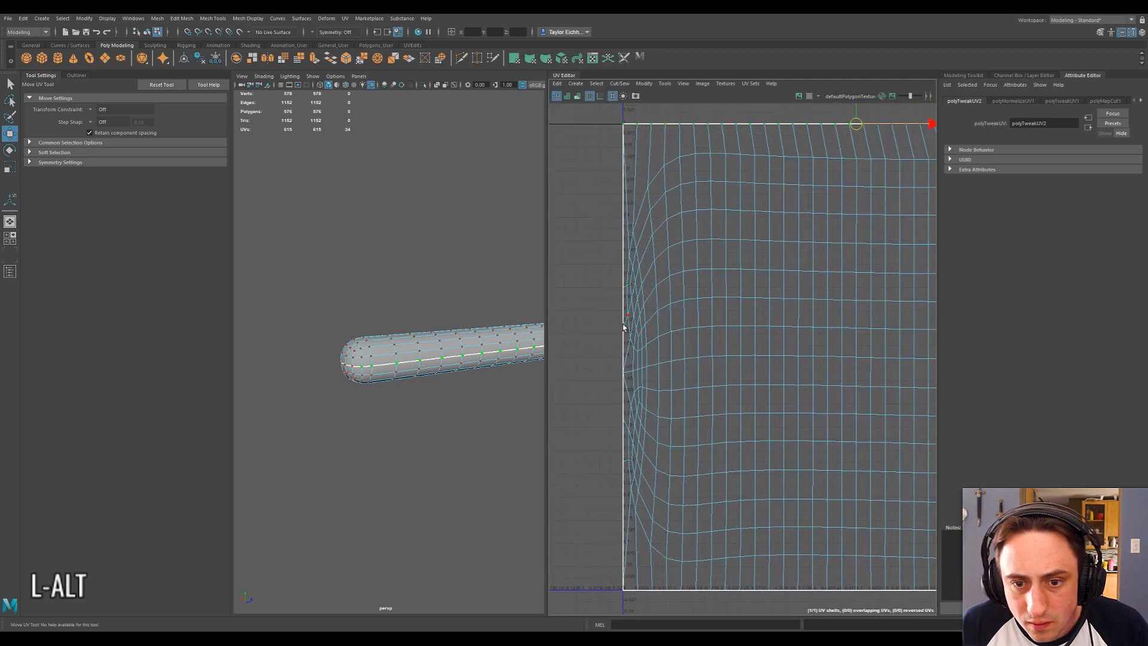
left_click(621, 368)
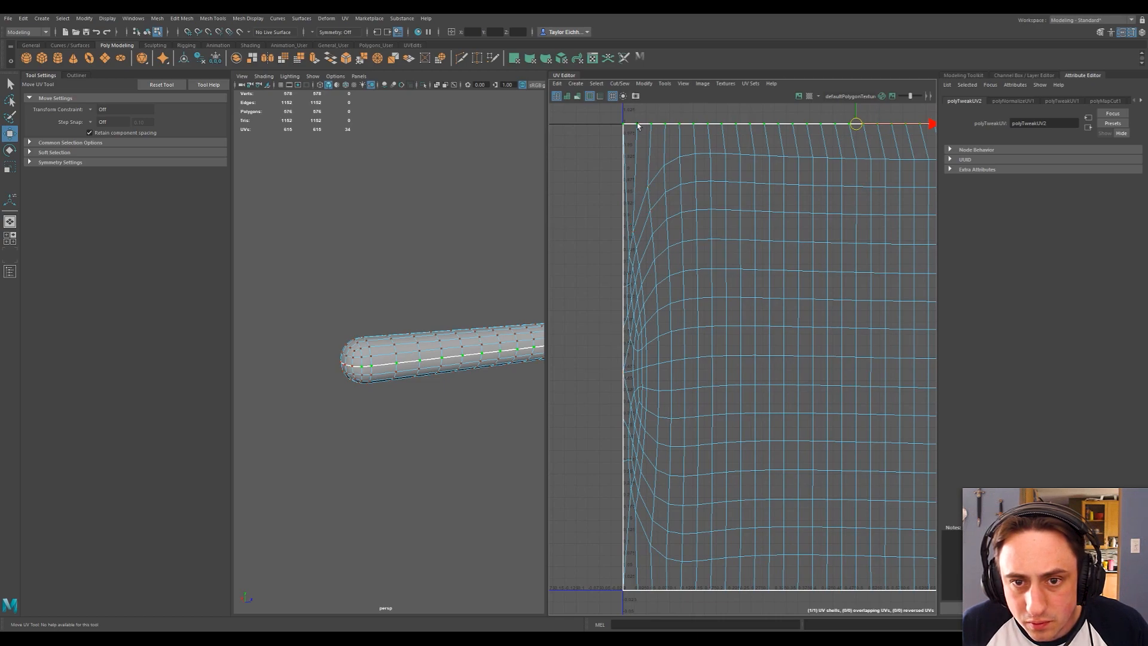
middle_click_drag(607, 379, 599, 336, "alt")
left_click(623, 339)
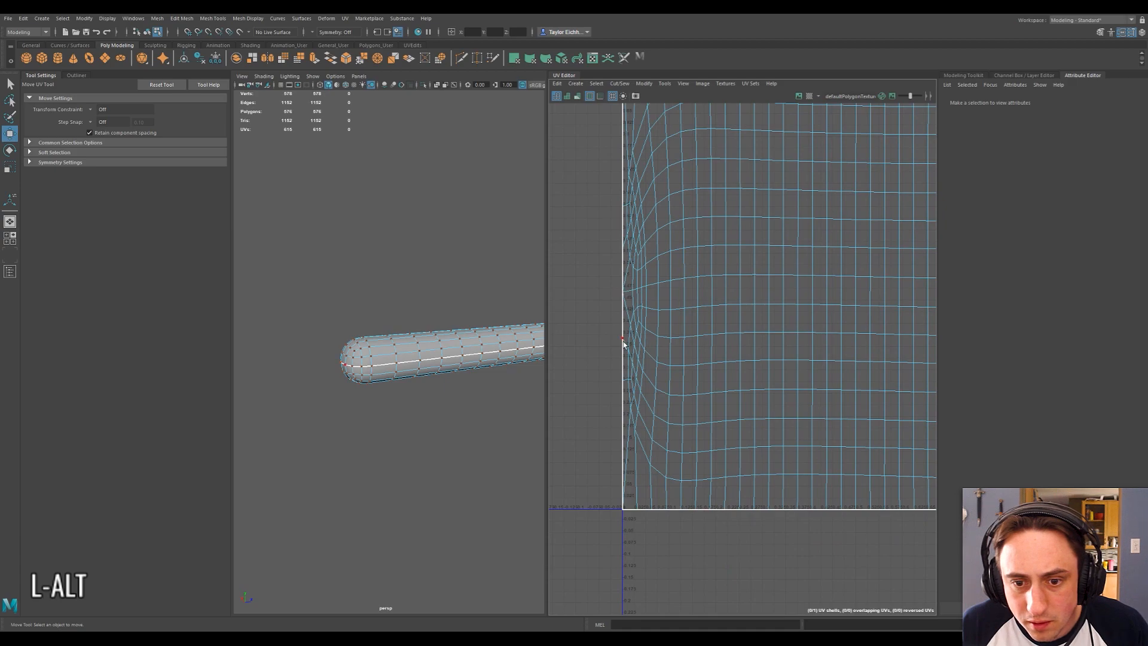
right_click_drag(620, 492, 562, 492, "alt")
middle_click_drag(923, 489, 740, 502, "alt")
right_click_drag(740, 502, 882, 537, "alt")
middle_click_drag(883, 536, 790, 502, "alt")
middle_click_drag(782, 386, 784, 435, "alt")
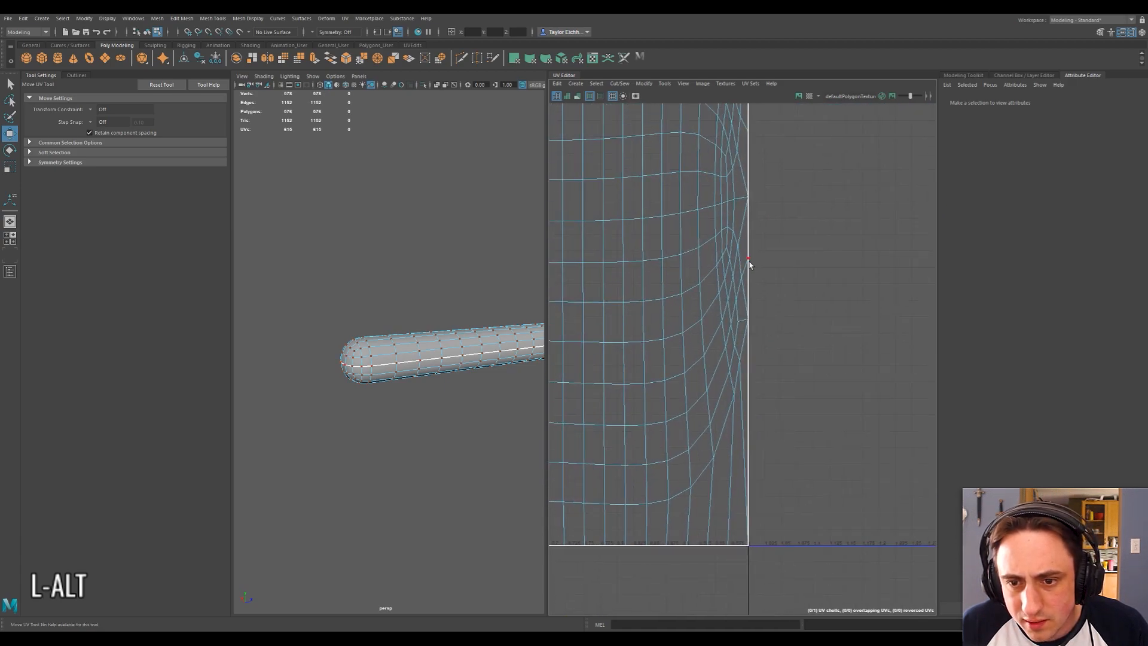
middle_click_drag(784, 346, 745, 402, "alt")
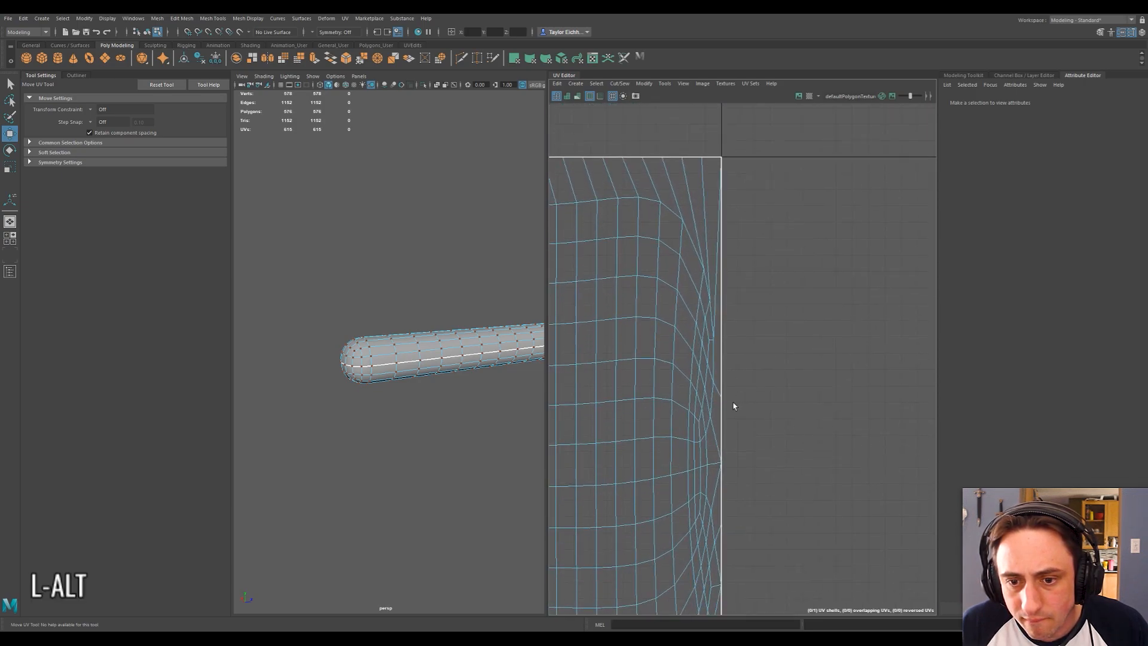
Move the shell's upper-right corner UV down the right border and snap the neighbouring upper border UV into the tile corner.
left_click(722, 159)
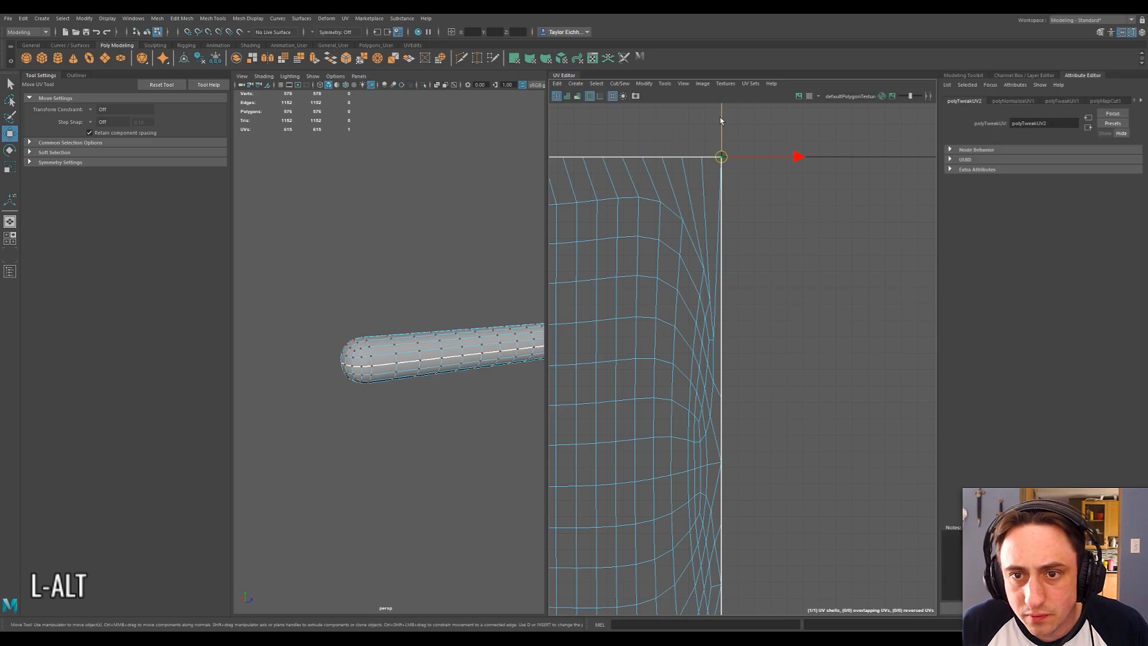
scroll(735, 160, "down", 2)
left_click_drag(728, 111, 729, 188)
middle_click_drag(768, 188, 778, 226, "alt")
left_click(772, 225)
scroll(740, 227, "up", 3)
left_click(719, 228)
key("x")
left_click_drag(787, 229, 814, 226)
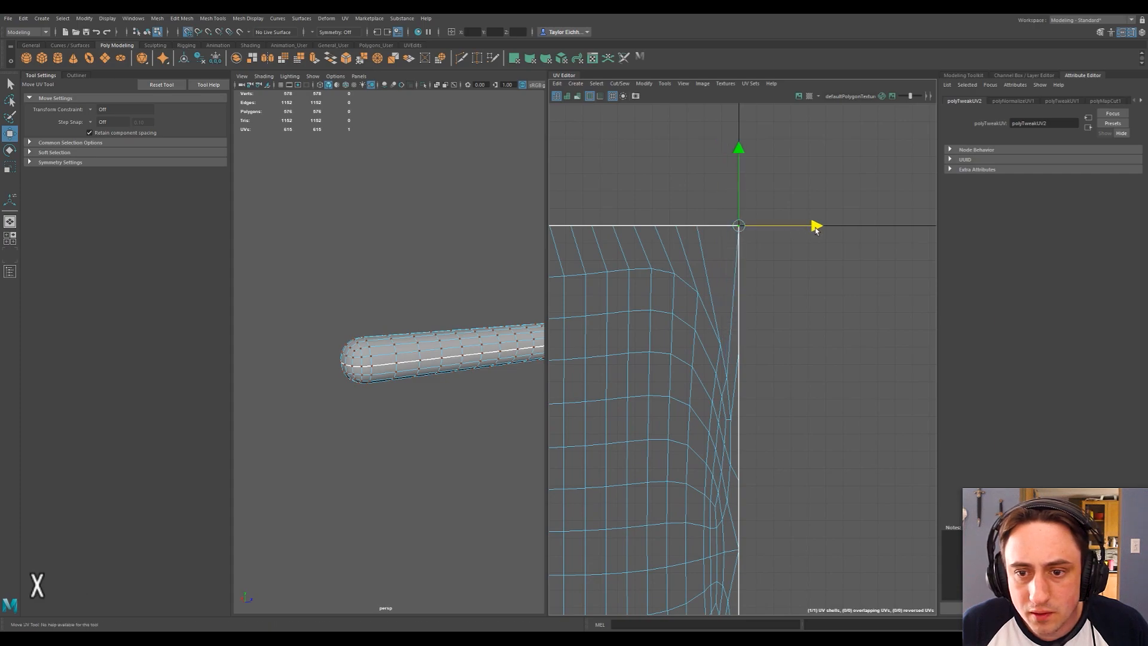
Select all the shell's upper border UVs again and distribute them evenly along U.
scroll(770, 357, "down", 2)
scroll(795, 358, "down", 3)
middle_click_drag(802, 284, 842, 297, "alt")
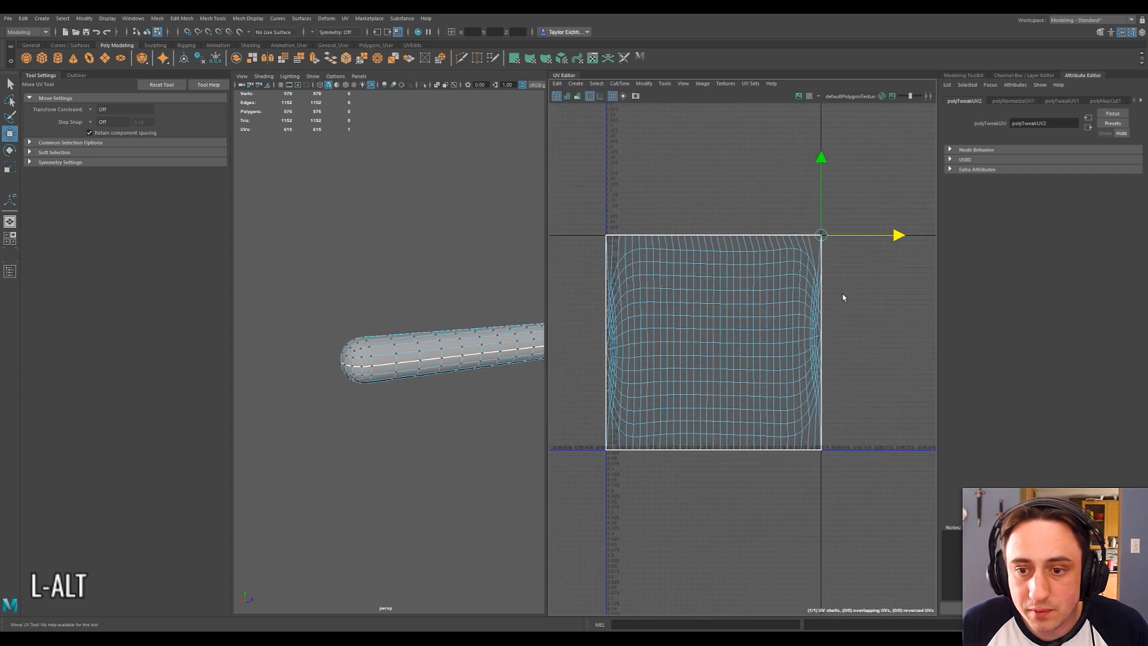
left_click_drag(628, 210, 841, 239)
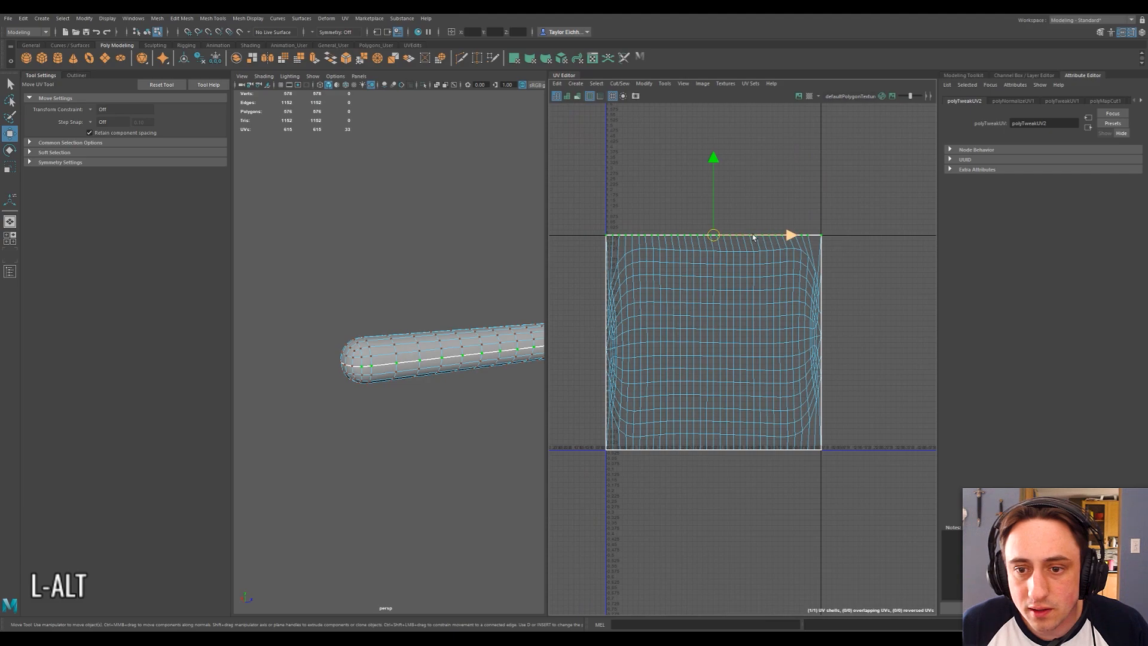
right_click(749, 237, "shift")
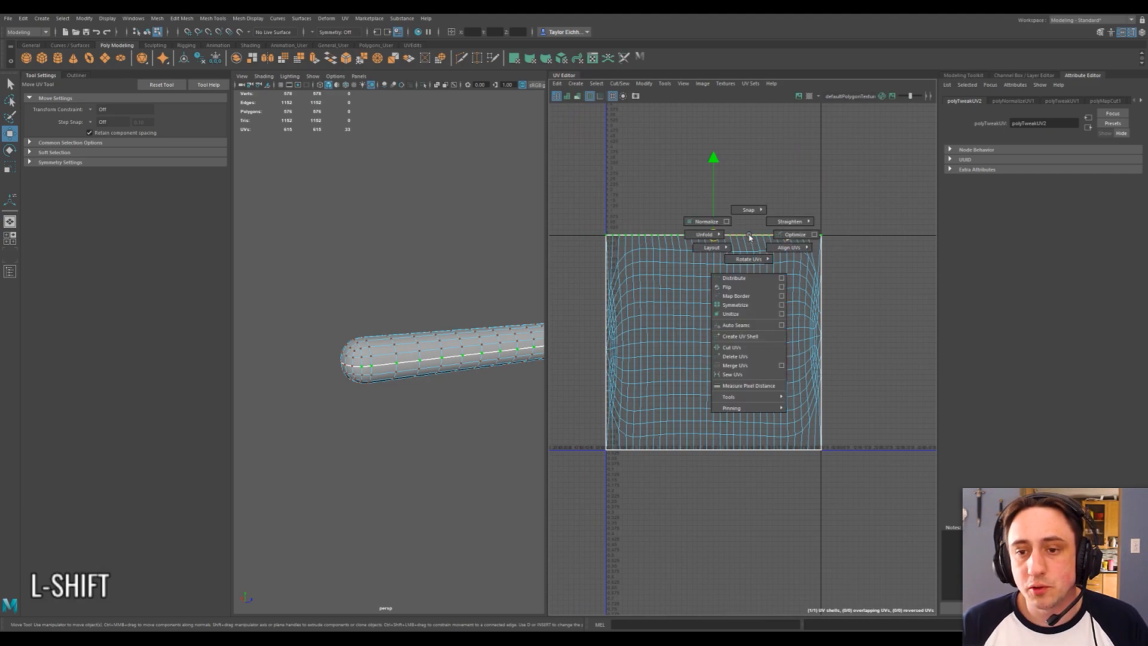
right_click_drag(749, 237, 738, 281, "shift")
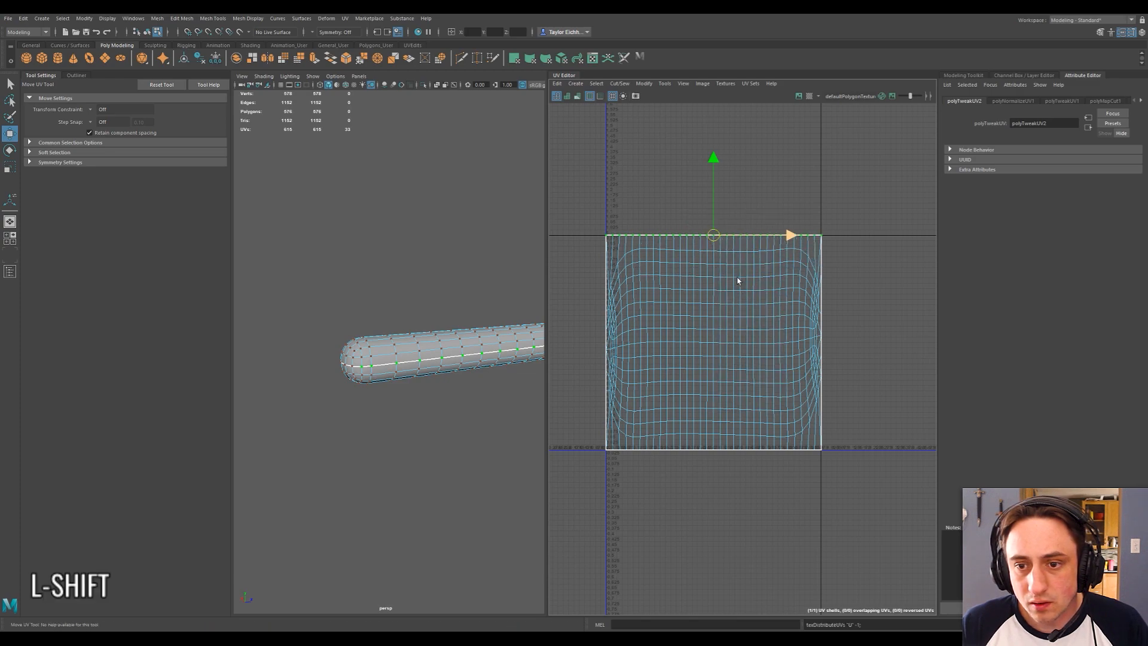
left_click(882, 391)
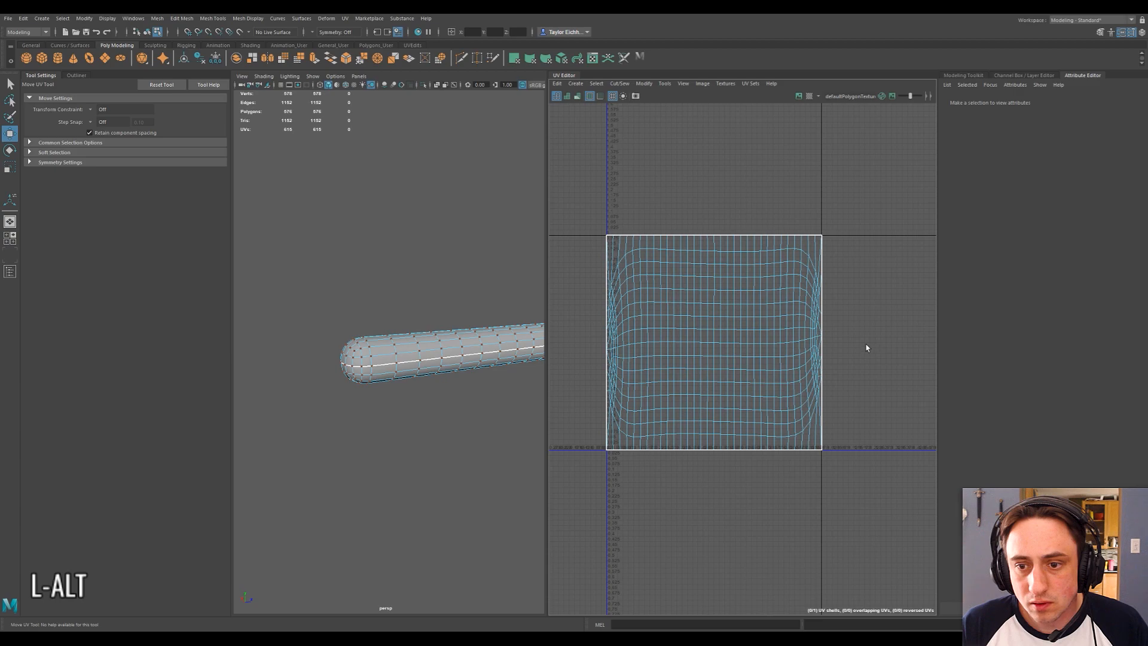
Inspect the whole UV shell, return the bar to object mode and view the full bar in perspective.
middle_click_drag(845, 310, 845, 315, "alt")
mouse_move(654, 176)
right_mouse_down()
mouse_move(630, 165)
mouse_move(655, 178)
right_mouse_up()
scroll(656, 179, "down", 1)
middle_click_drag(662, 183, 733, 242, "alt")
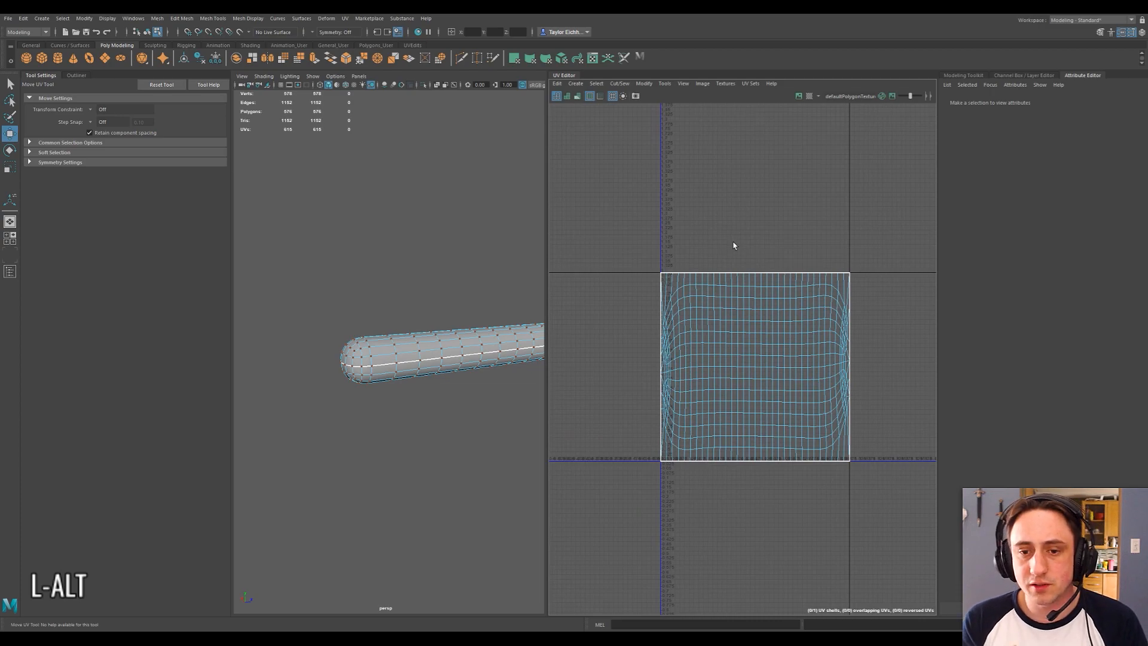
scroll(736, 244, "up", 2)
scroll(696, 214, "down", 1)
middle_click_drag(683, 197, 688, 192, "alt")
right_click_drag(371, 219, 396, 206)
left_click(440, 257)
scroll(440, 259, "down", 5)
middle_click_drag(452, 242, 387, 254, "alt")
left_click_drag(387, 255, 446, 396, "alt")
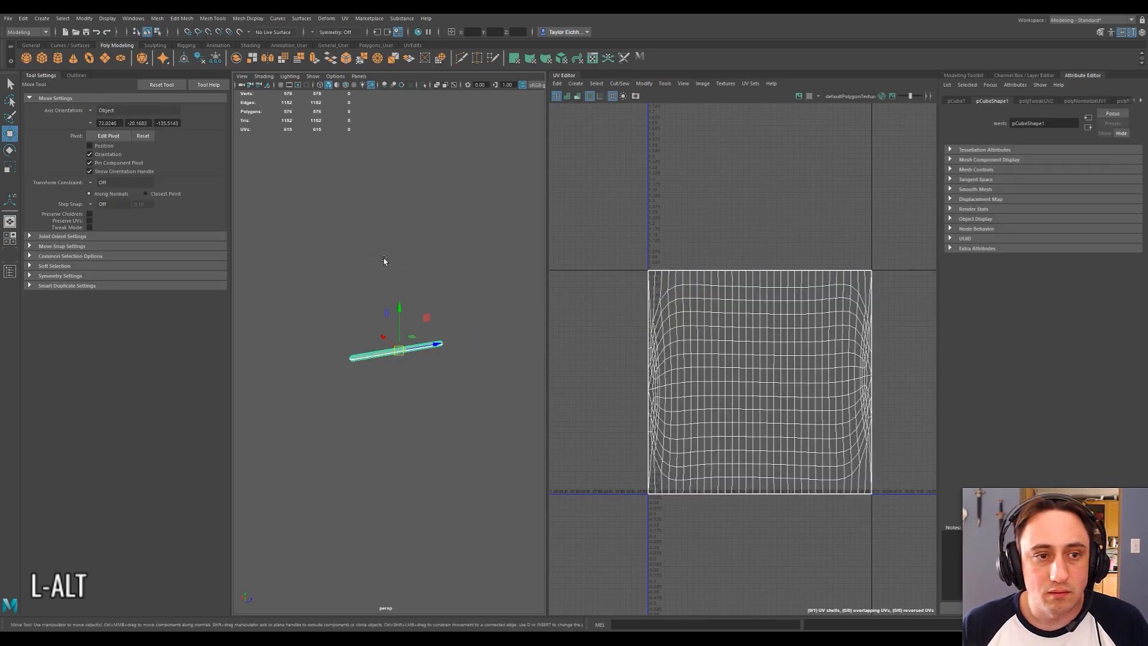
mouse_move(383, 261)
middle_mouse_down("alt")
mouse_move(423, 249)
mouse_move(397, 254)
middle_mouse_up("alt")
Show the Outliner, select the bar and rename it as wavy_laser.
left_click(10, 20)
left_click(469, 230)
left_click(71, 76)
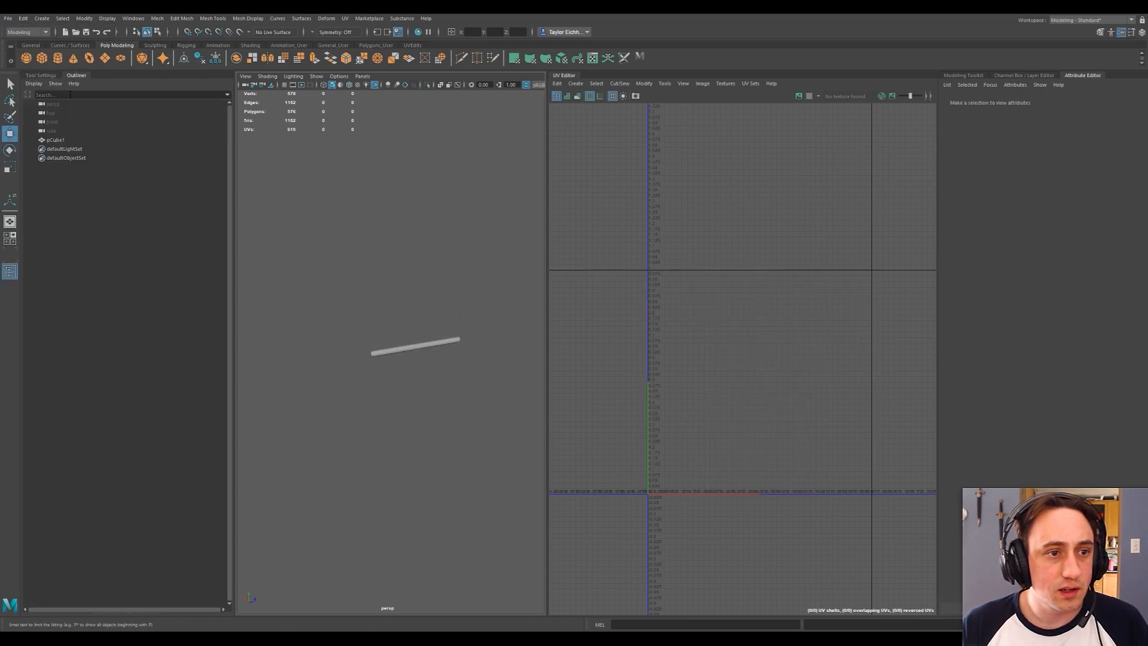
left_click_drag(371, 321, 394, 346)
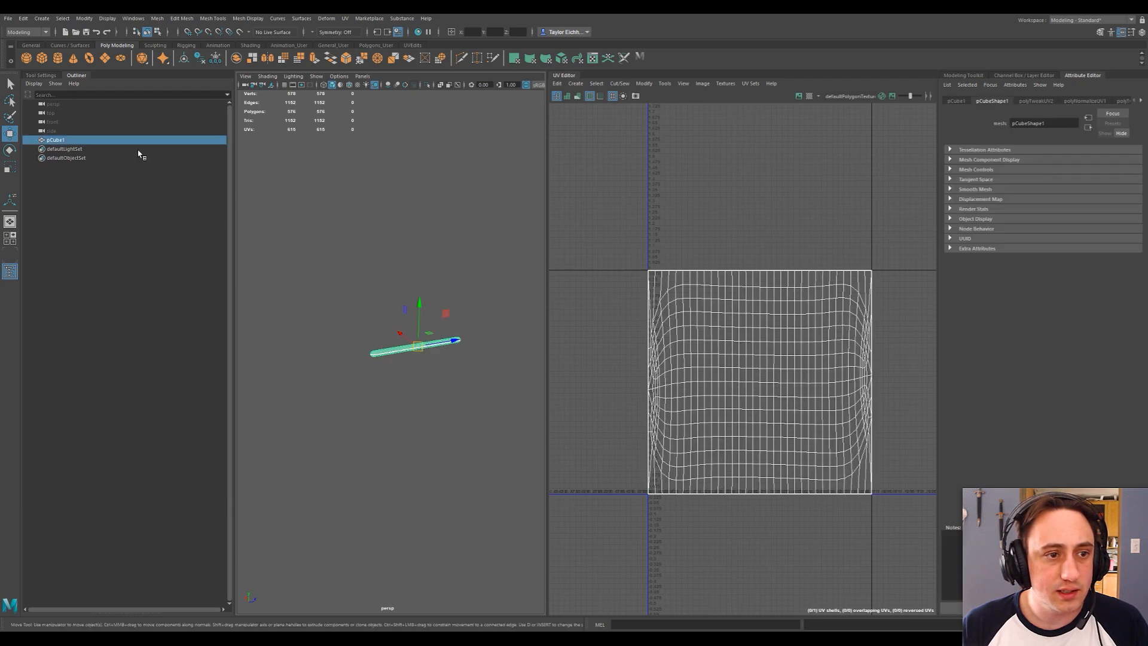
double_click(62, 140)
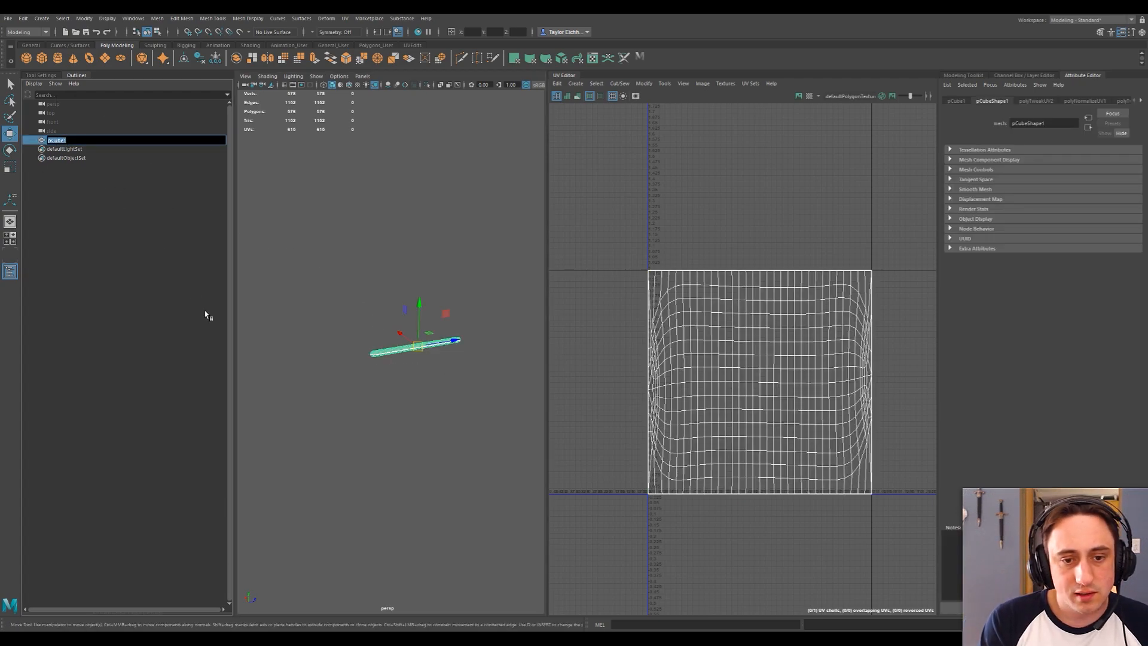
type("wav")
key("BackSpace")
type("vy_laser")
key("Return")
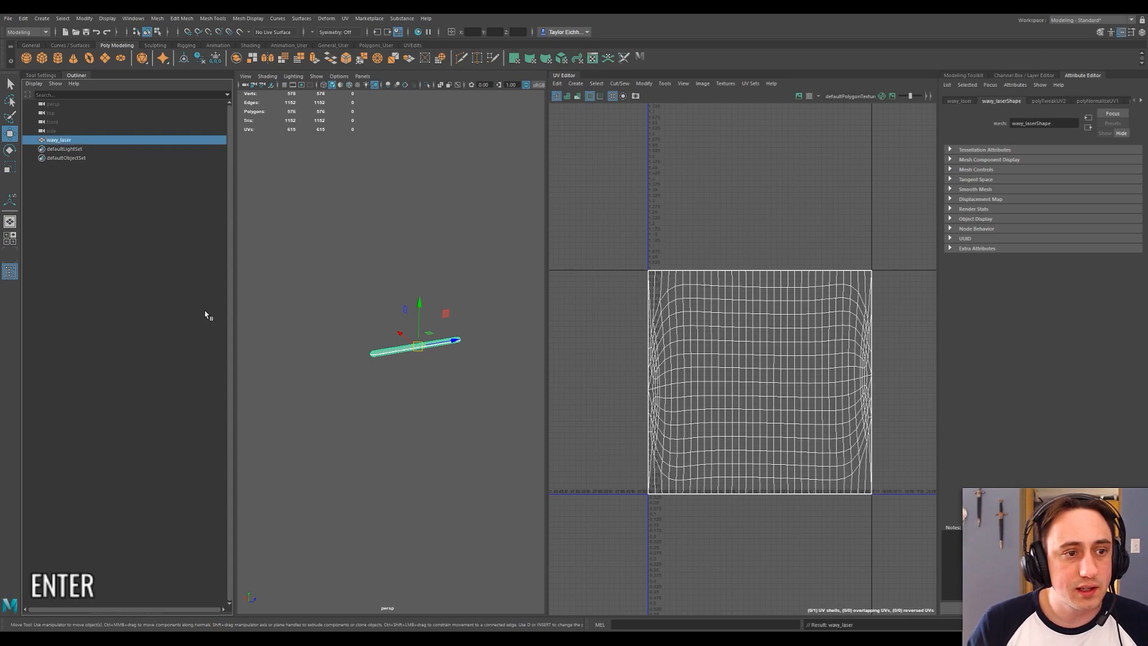
Delete the construction history of the wavy_laser bar.
left_click(22, 19)
mouse_move(58, 124)
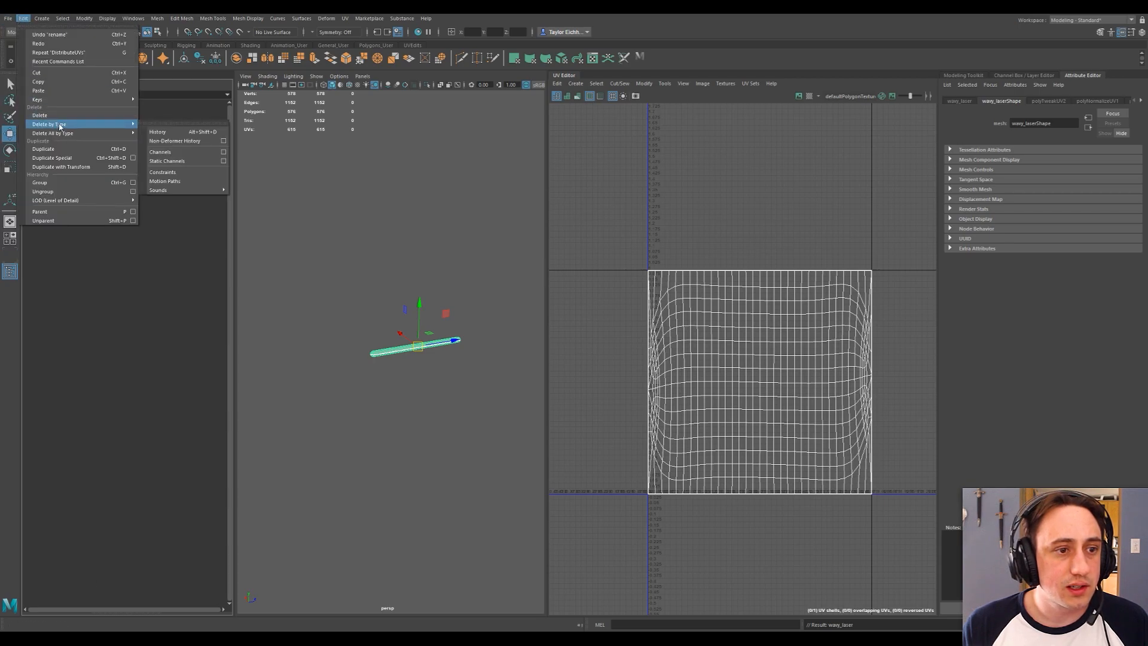
left_click(160, 133)
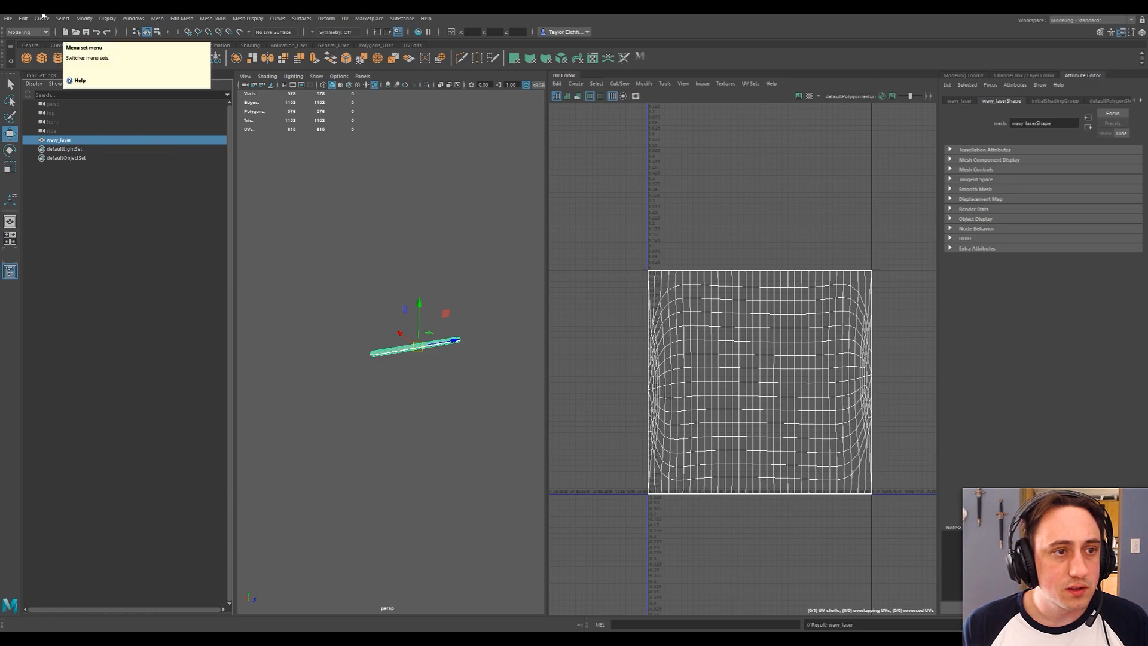
left_click(24, 19)
mouse_move(67, 127)
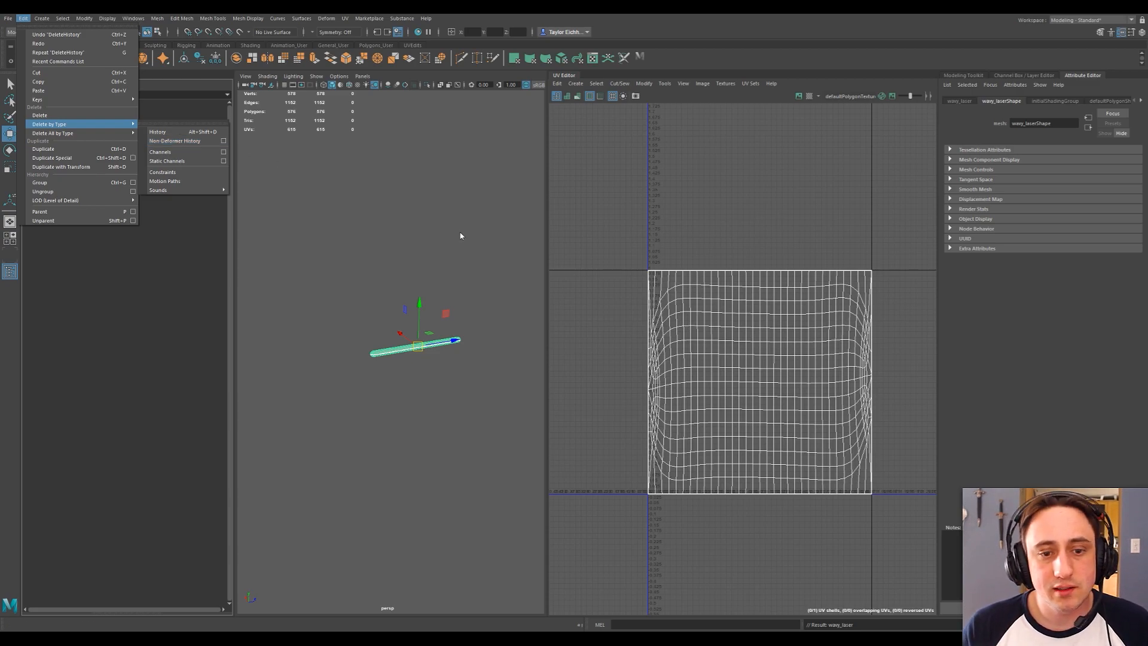
left_click(412, 248)
left_click_drag(344, 315, 486, 421)
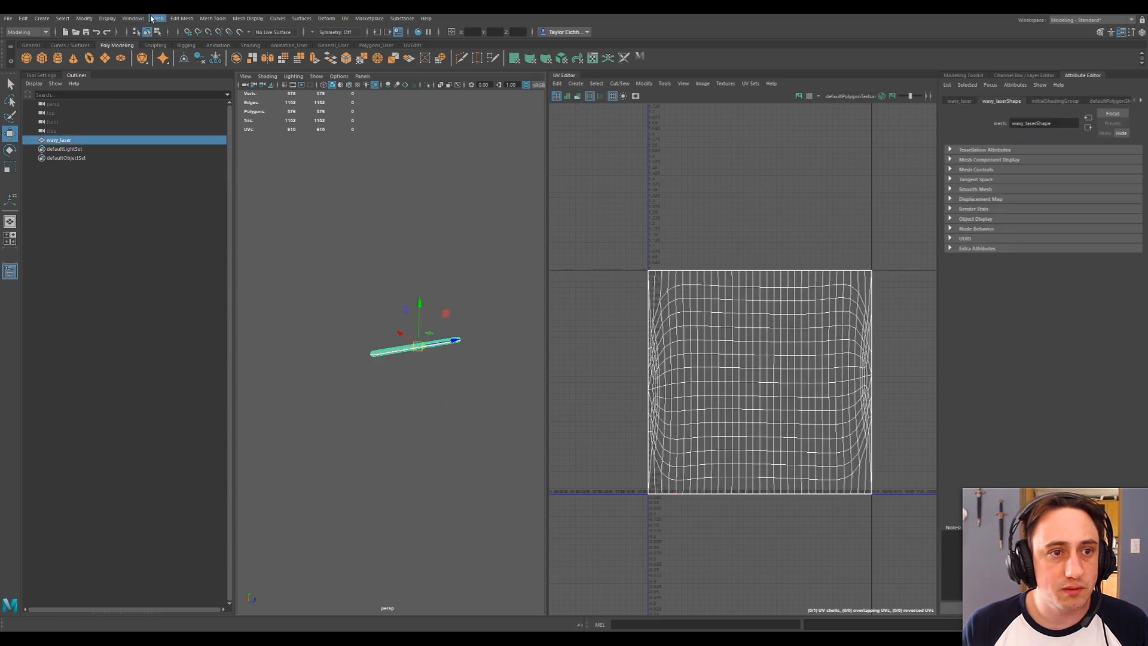
left_click(25, 19)
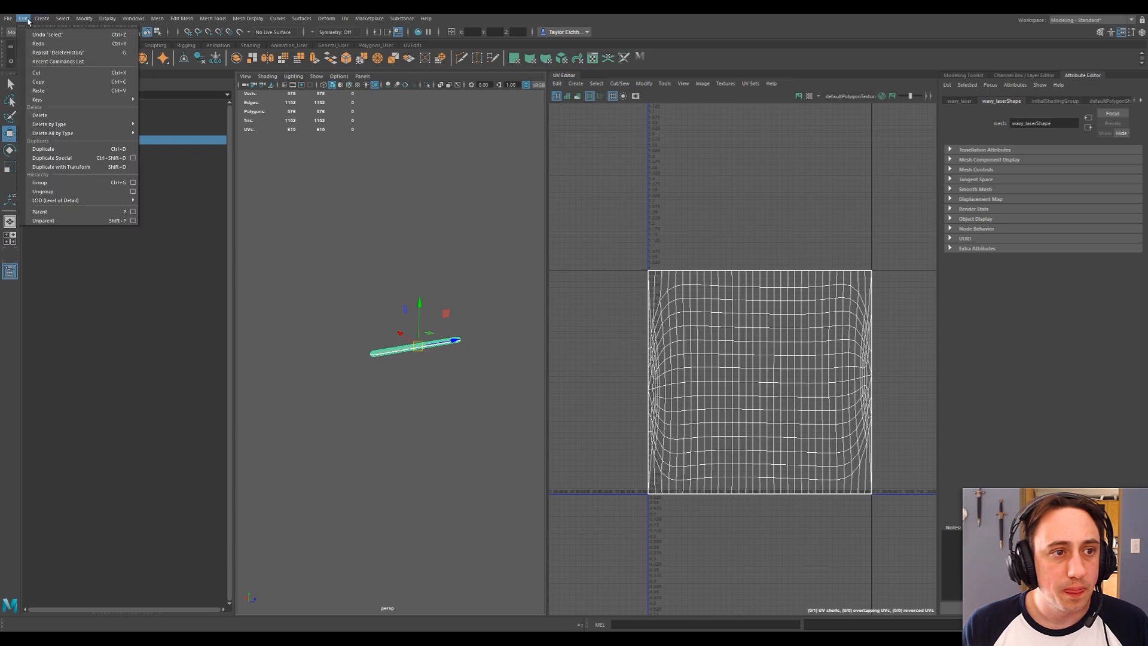
left_click(26, 18)
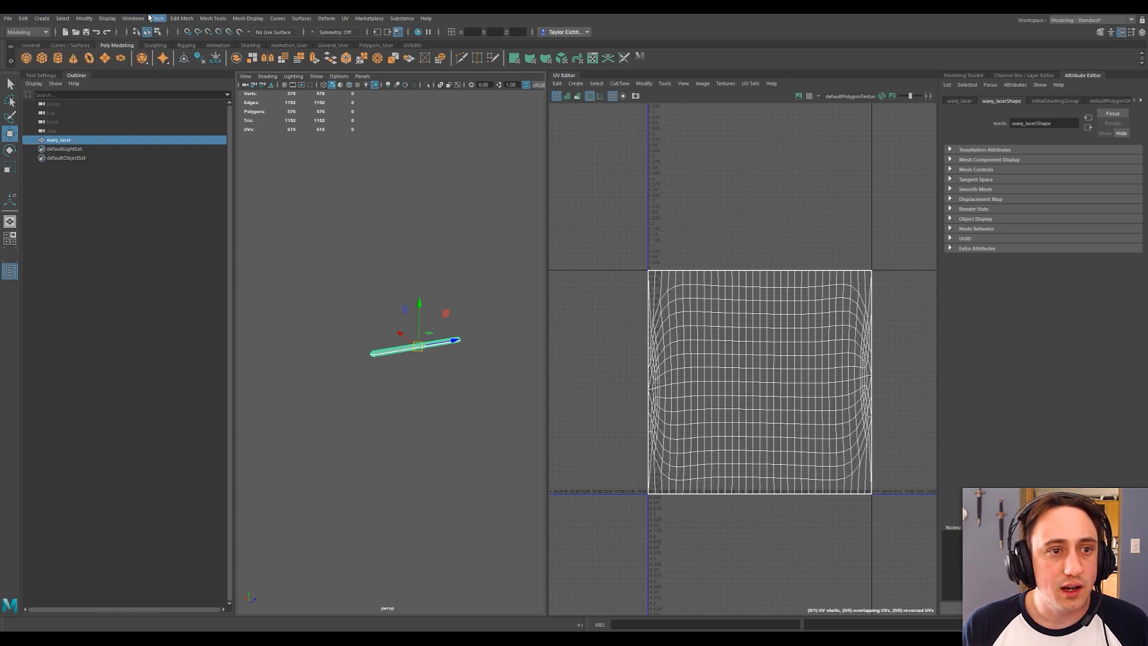
left_click(84, 18)
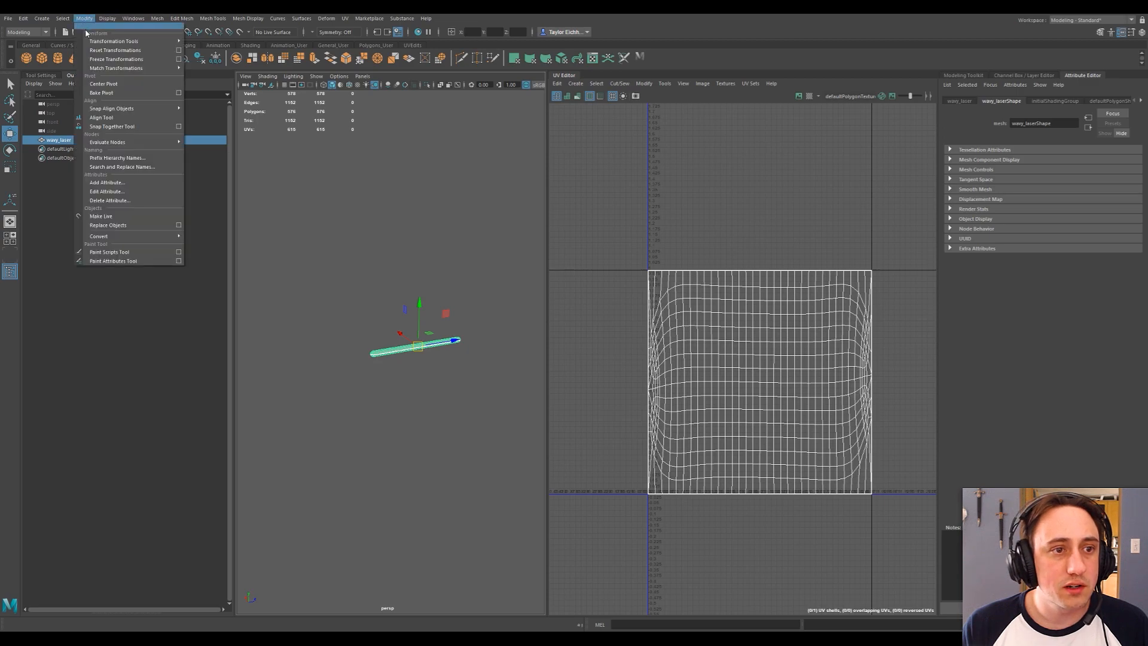
left_click(380, 236)
scroll(432, 359, "up", 4)
left_click(428, 345)
middle_click_drag(447, 375, 413, 425, "alt")
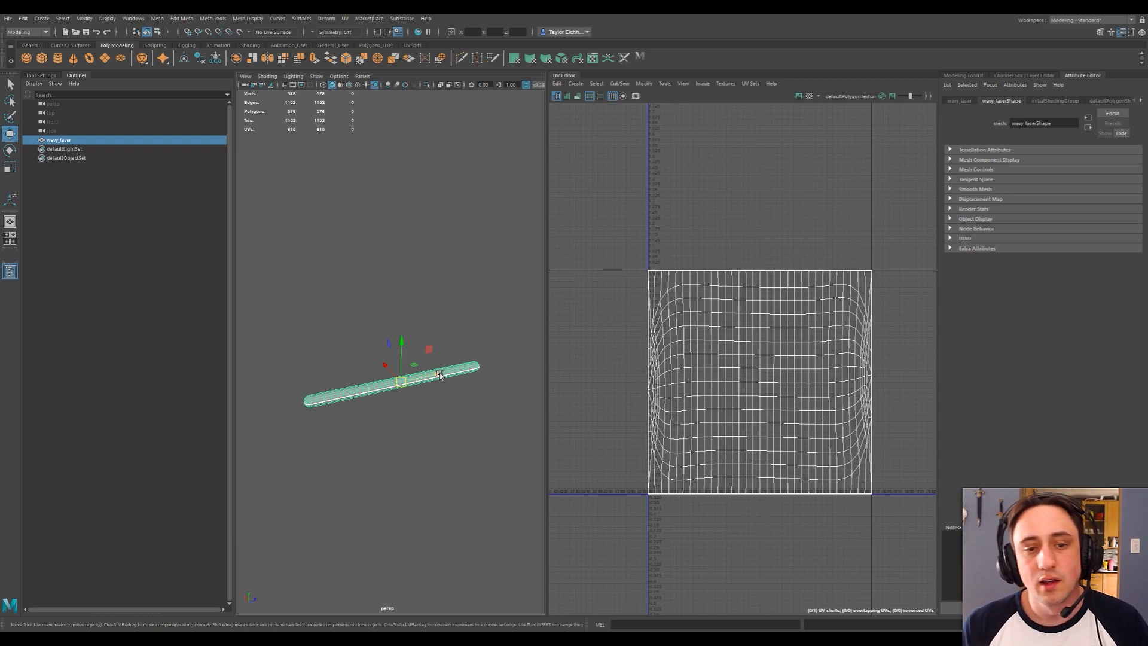
Show the wavy_laser bar's channel values and freeze its transformations.
left_click(1022, 75)
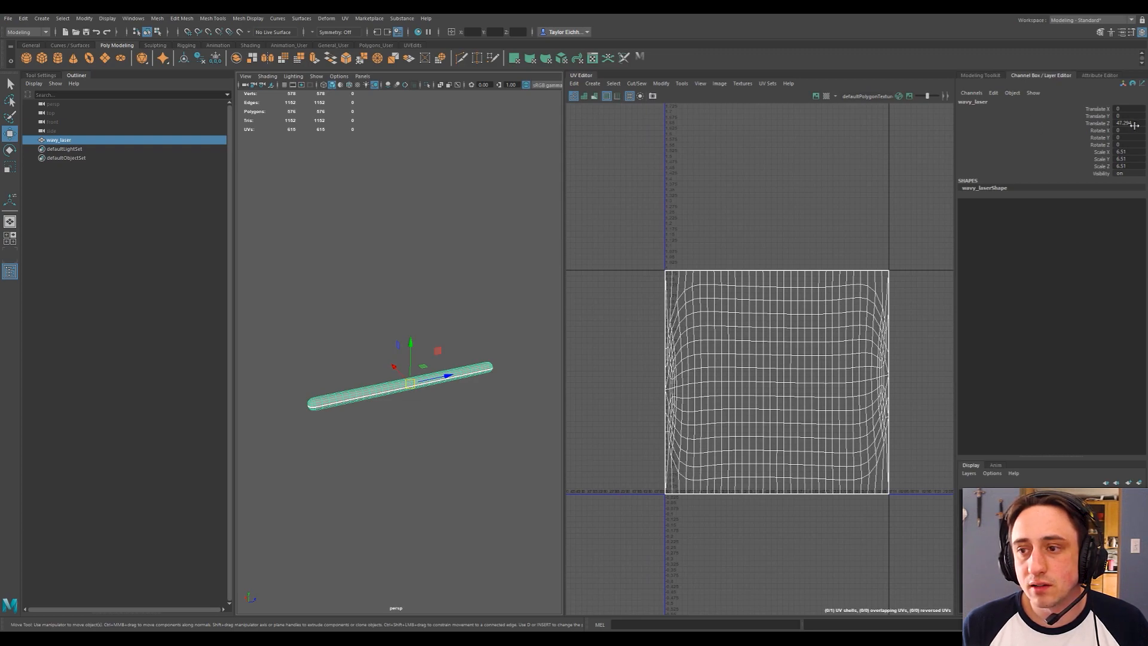
left_click(359, 324)
left_click_drag(410, 409, 465, 338)
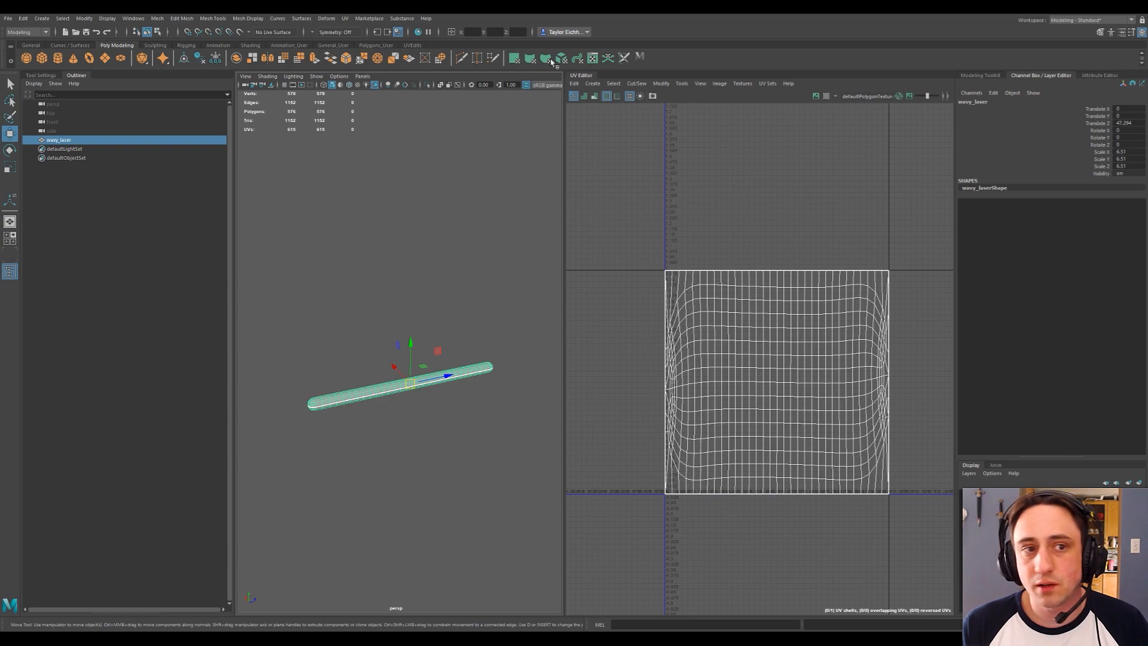
left_click(160, 19)
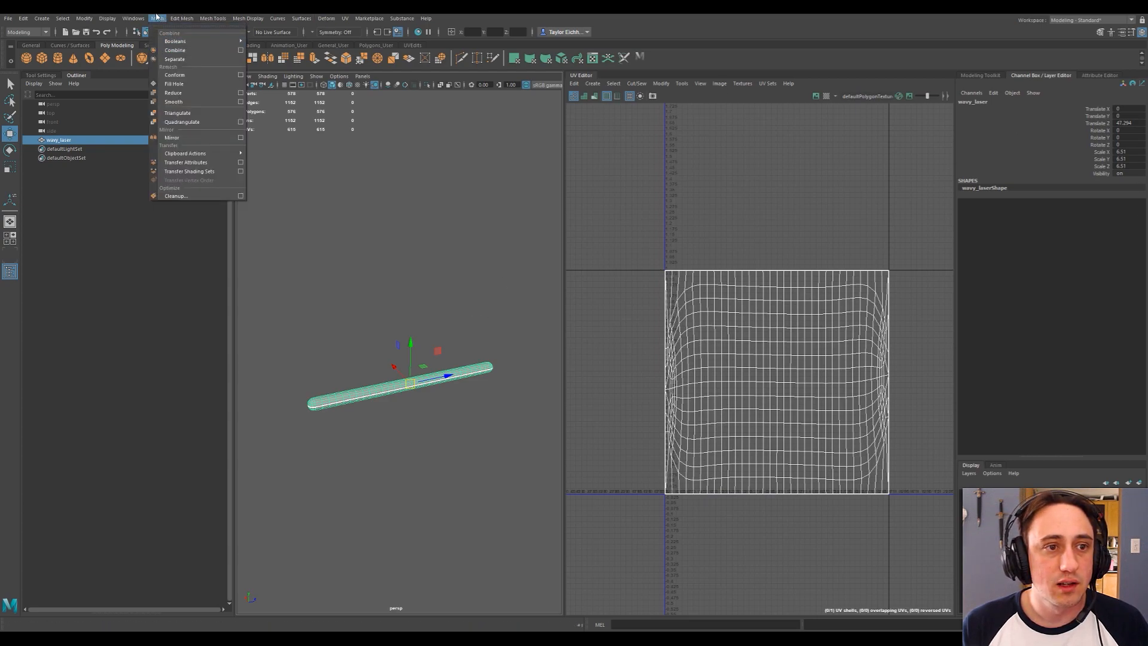
mouse_move(84, 19)
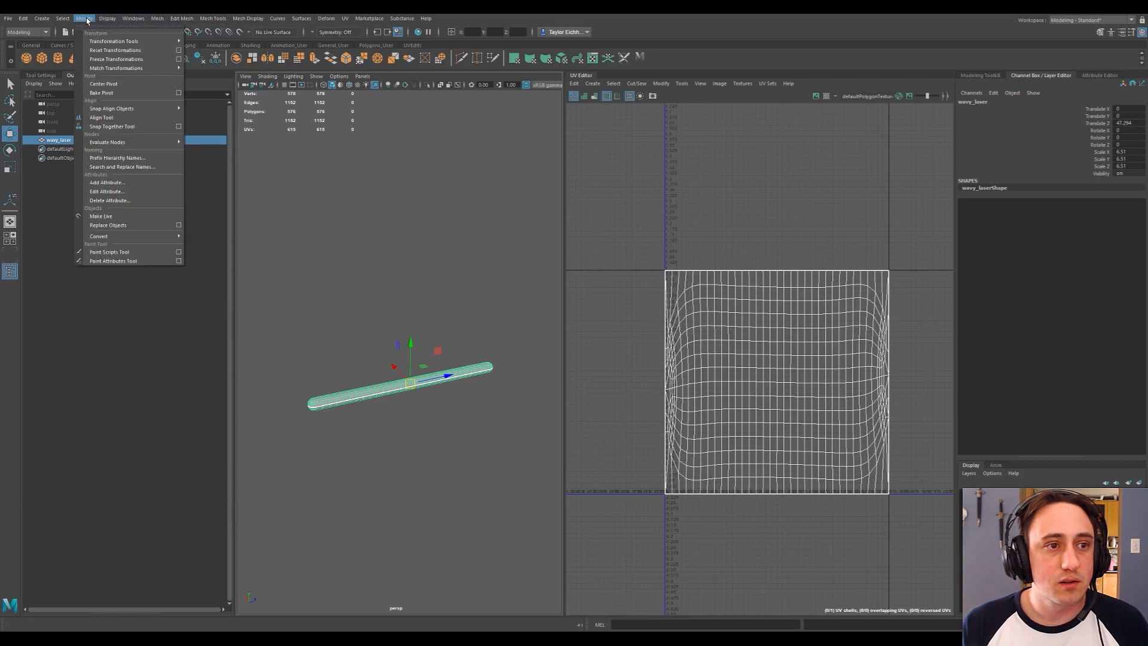
left_click(116, 59)
left_click(361, 252)
left_click(414, 389)
Send the selected bar to Unity, choosing the Models folder in the Groove Gunner 2 project's Assets as the destination.
left_click(8, 18)
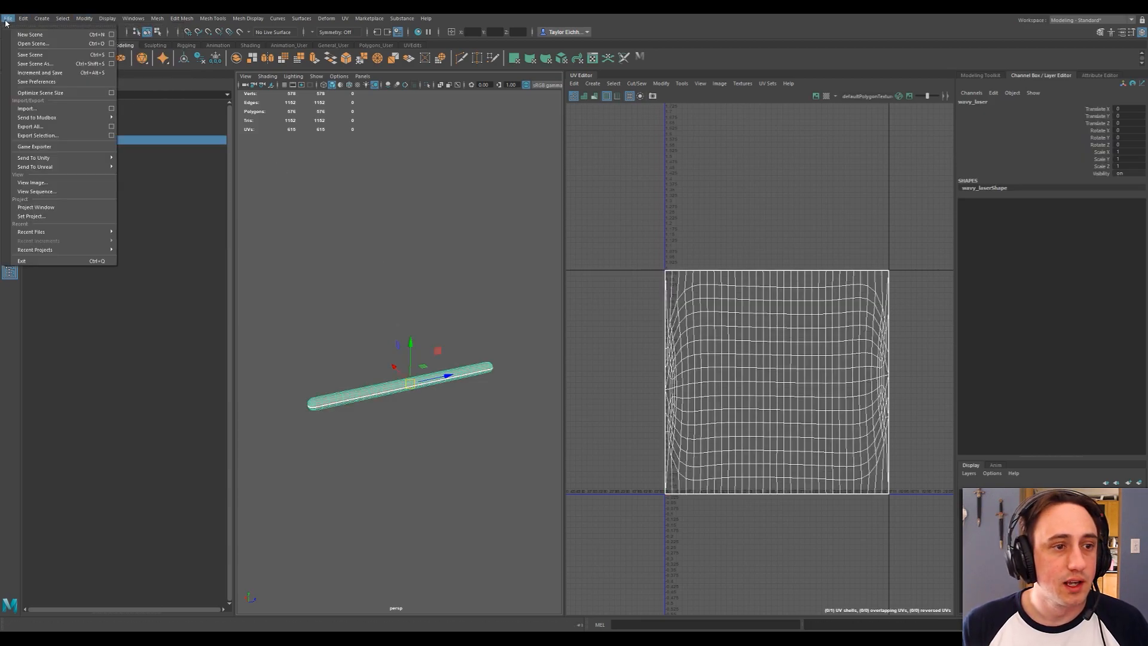
mouse_move(41, 159)
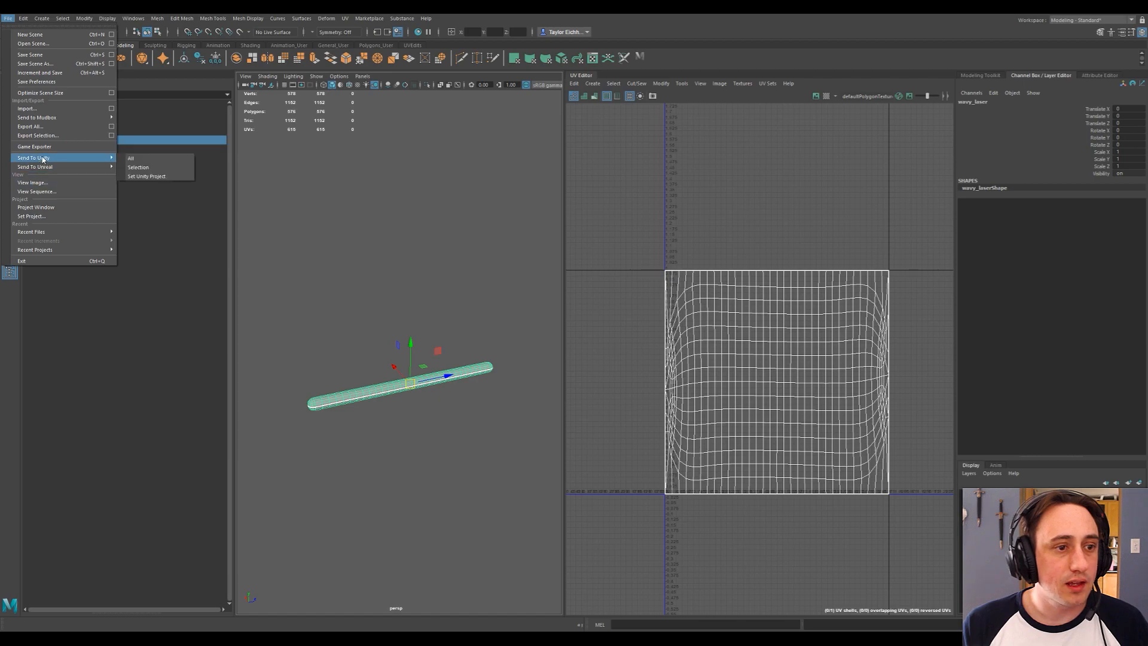
left_click(161, 167)
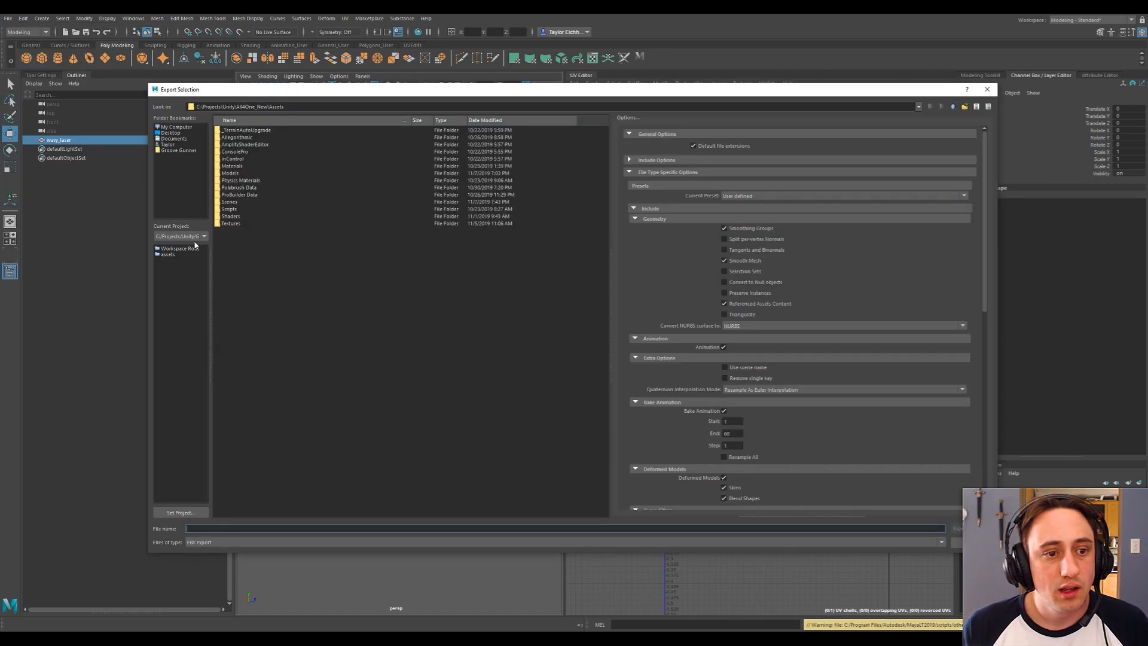
left_click(192, 248)
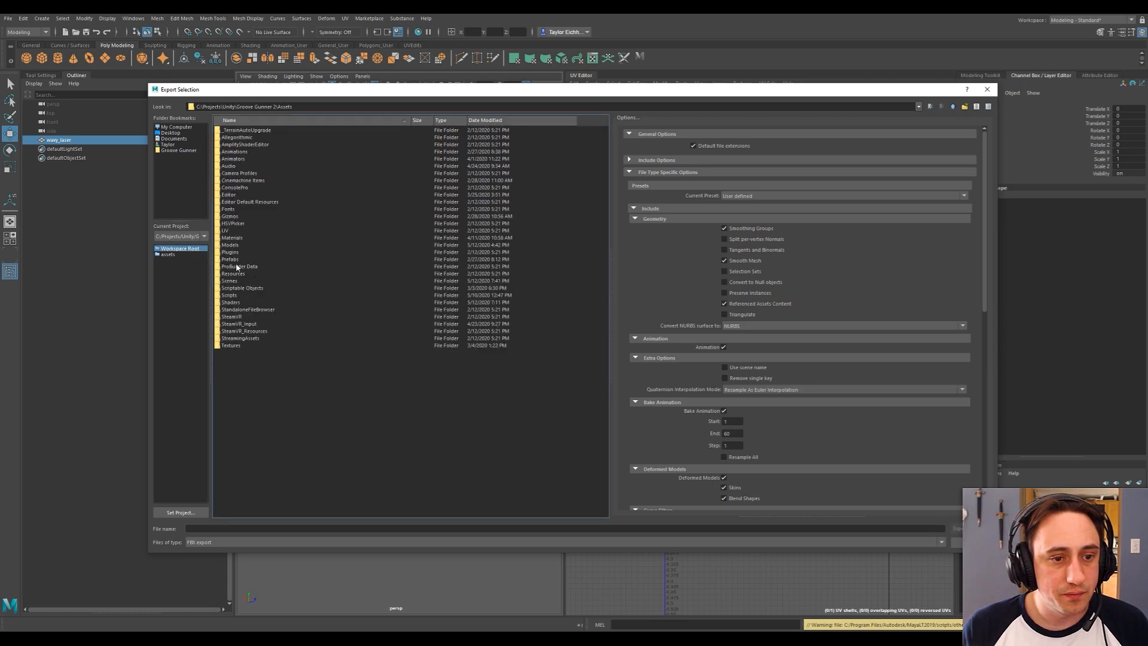
double_click(230, 245)
Name the FBX file WavyLaser and export the selection.
left_click(227, 530)
type("Tuto")
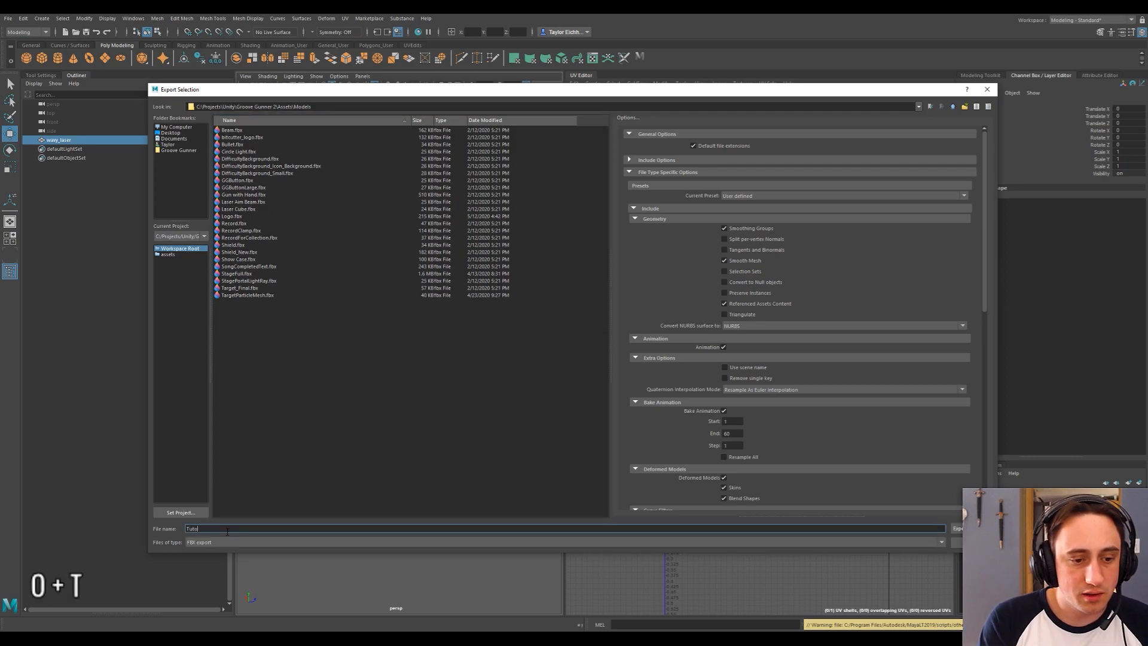
key("BackSpace")
key("BackSpace")
key("BackSpace")
type("WavyLaser")
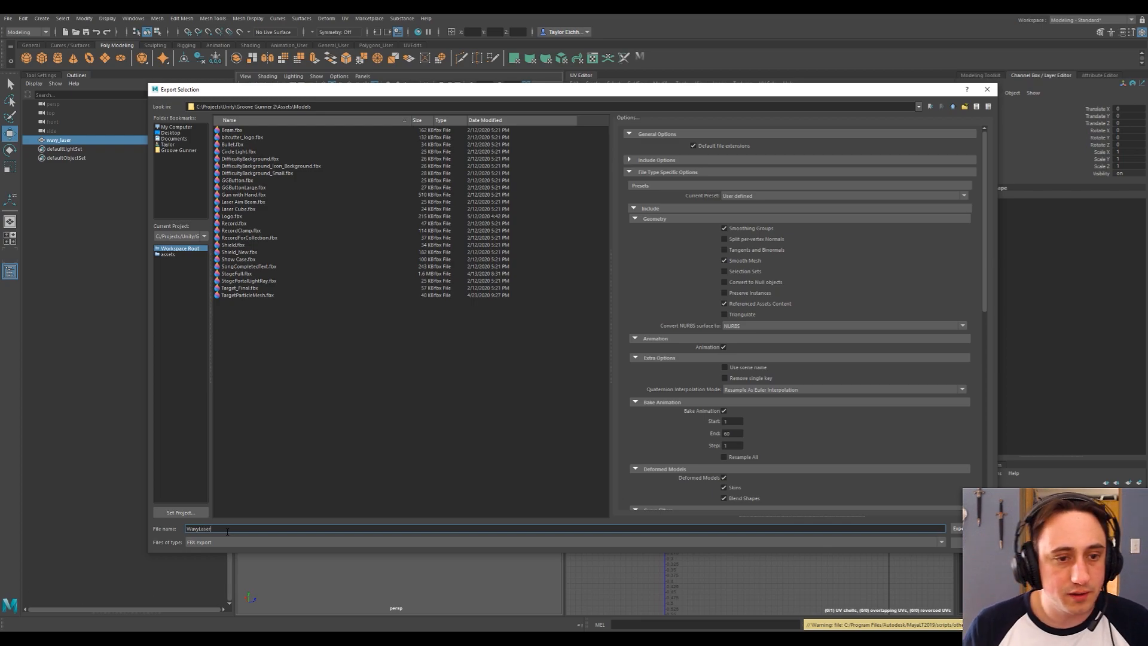
key("Return")
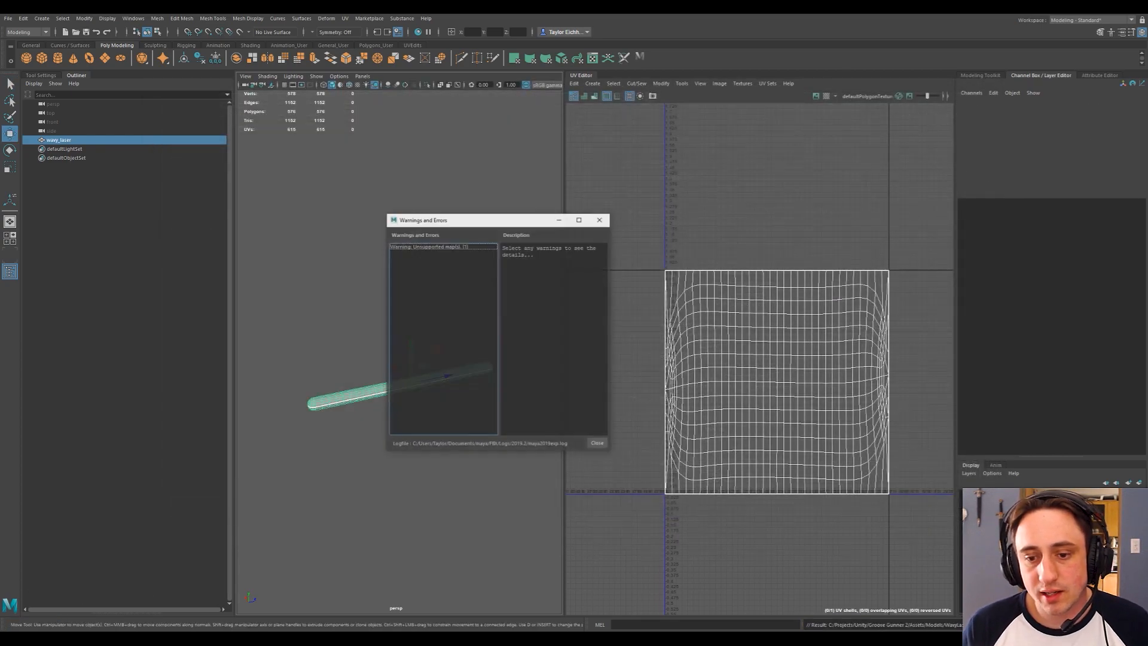
Read the details of the export warning, dismiss the report and deselect the bar.
left_click(431, 245)
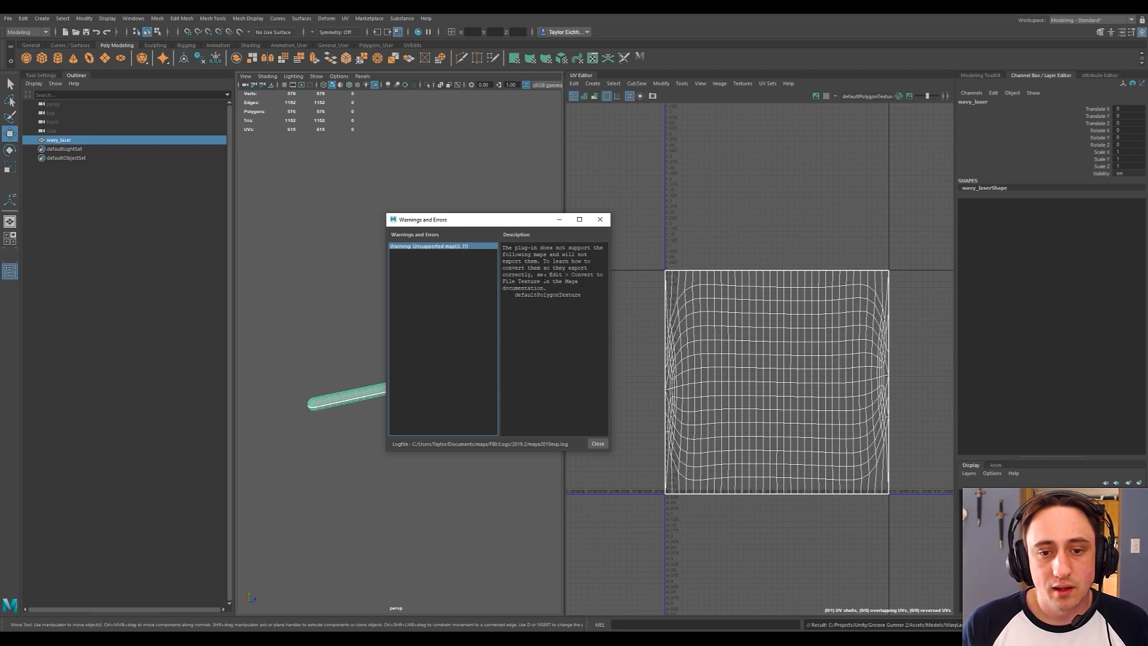
left_click(593, 444)
left_click(423, 337)
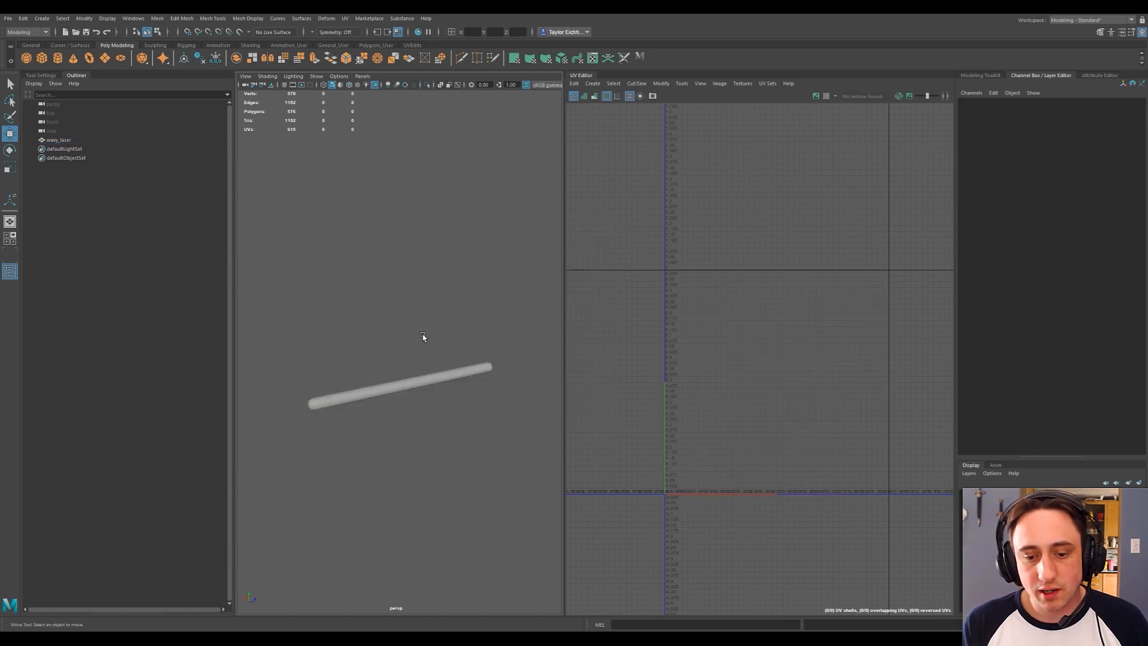
Switch to Unity, view the Groove Gunner logo from the front and refresh the project's assets.
key("Return")
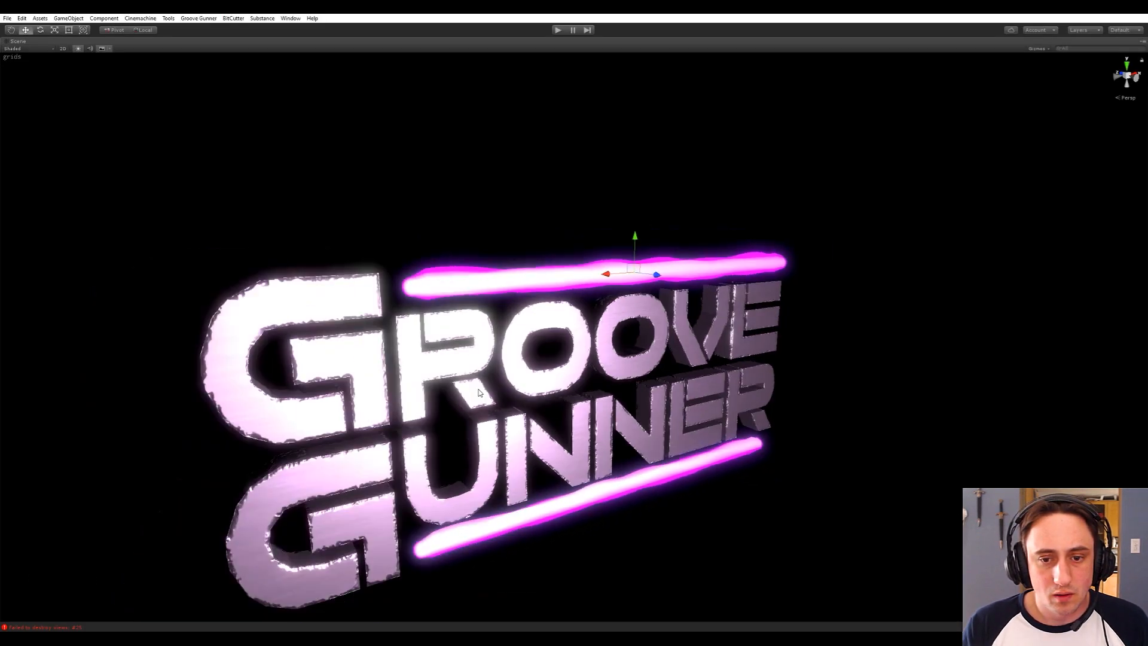
scroll(479, 393, "down", 6)
left_click_drag(479, 393, 458, 325, "alt")
middle_click_drag(458, 326, 441, 336)
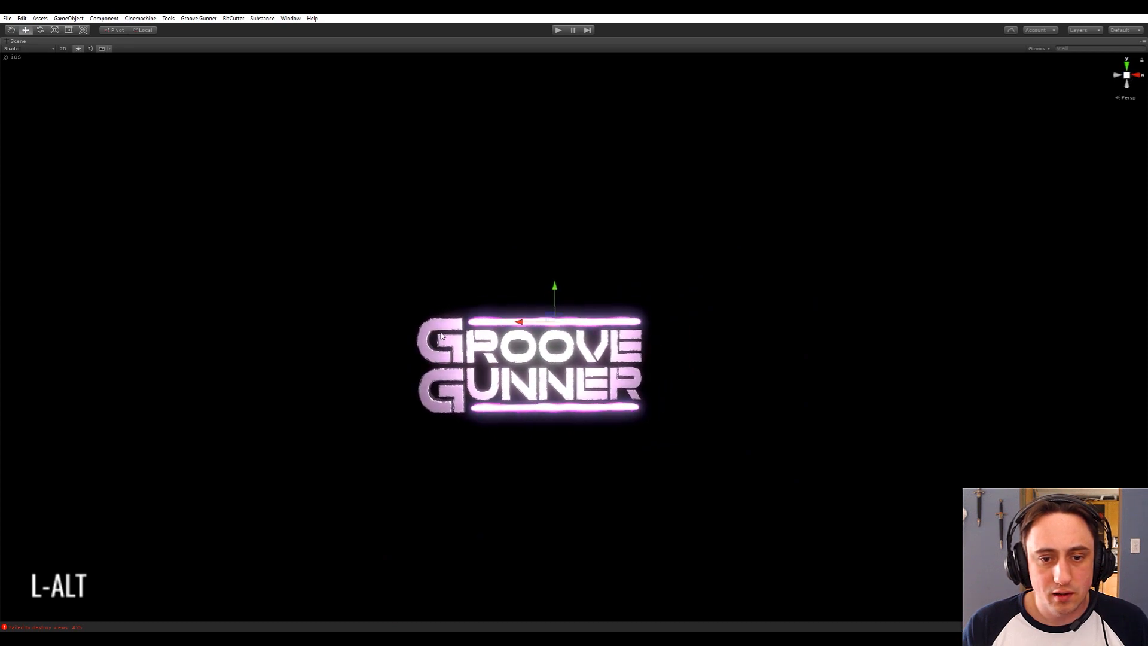
key("ctrl+r")
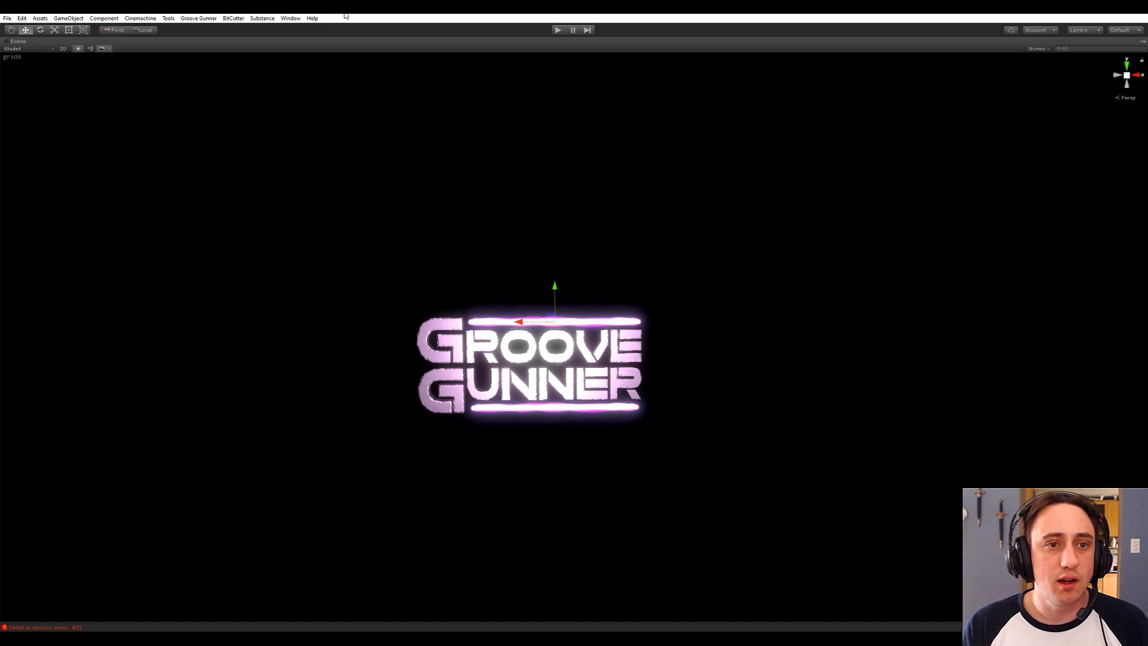
middle_click_drag(335, 205, 334, 213, "alt")
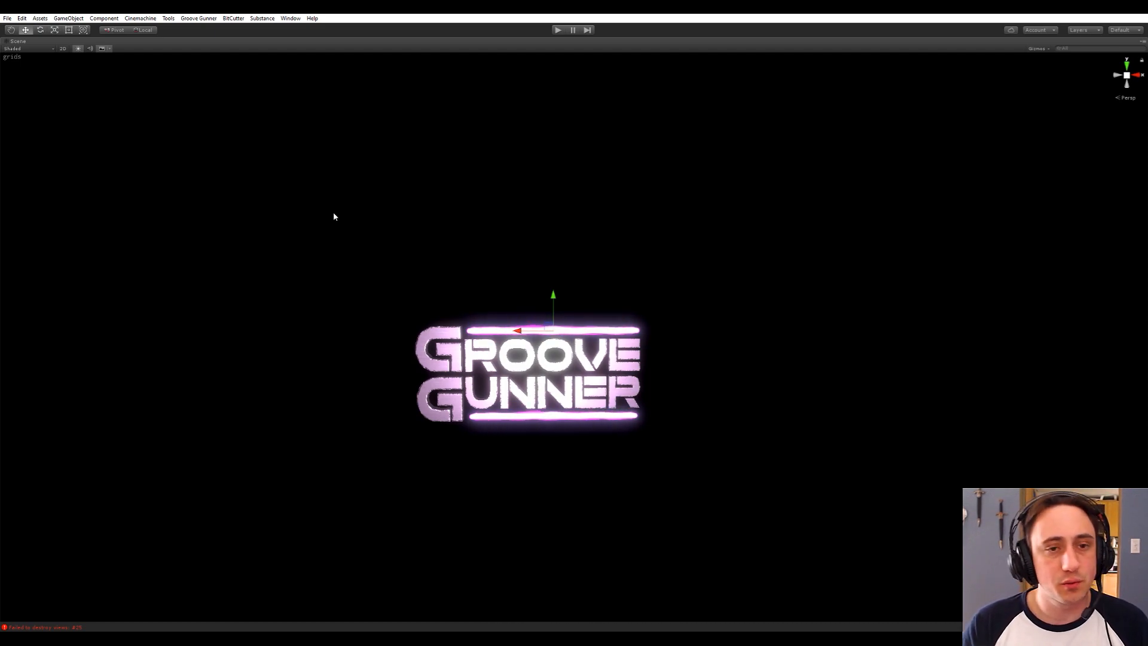
left_click_drag(333, 216, 353, 162, "alt")
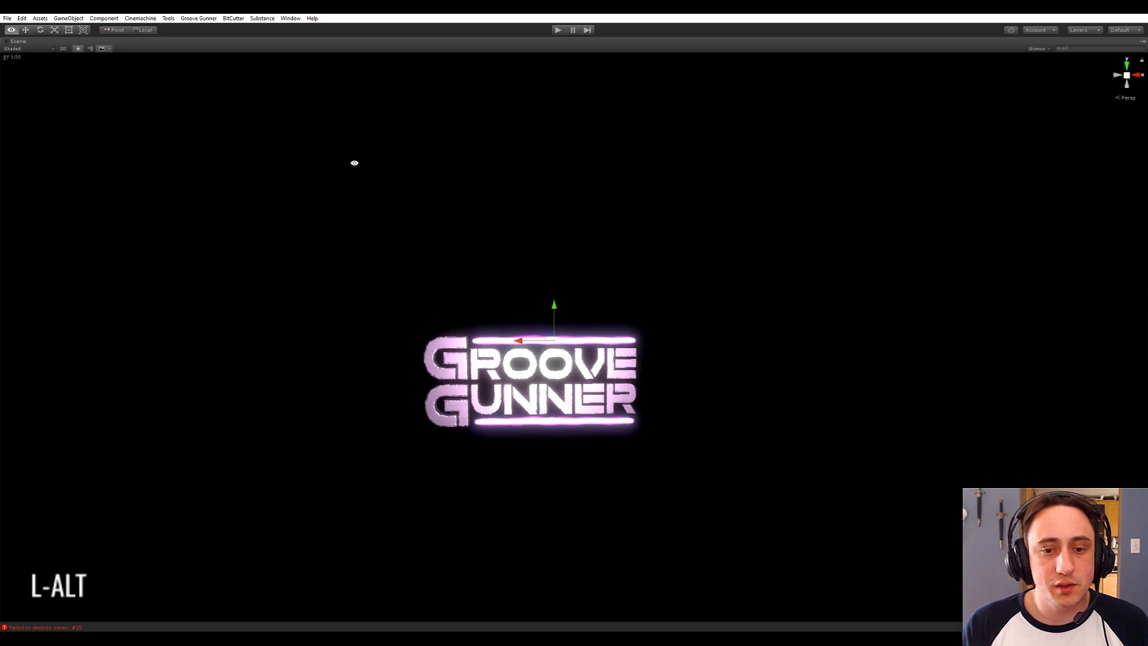
Create a new scene, discarding the changes to the GrooveGunner scene.
left_click(292, 20)
mouse_move(4, 19)
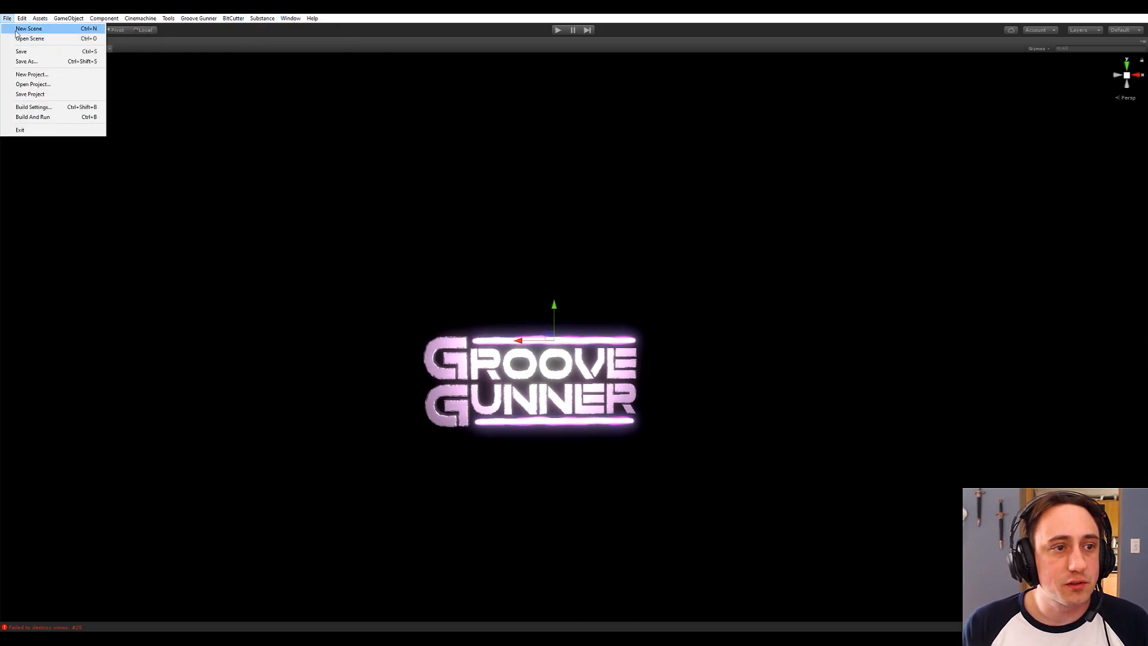
left_click(24, 29)
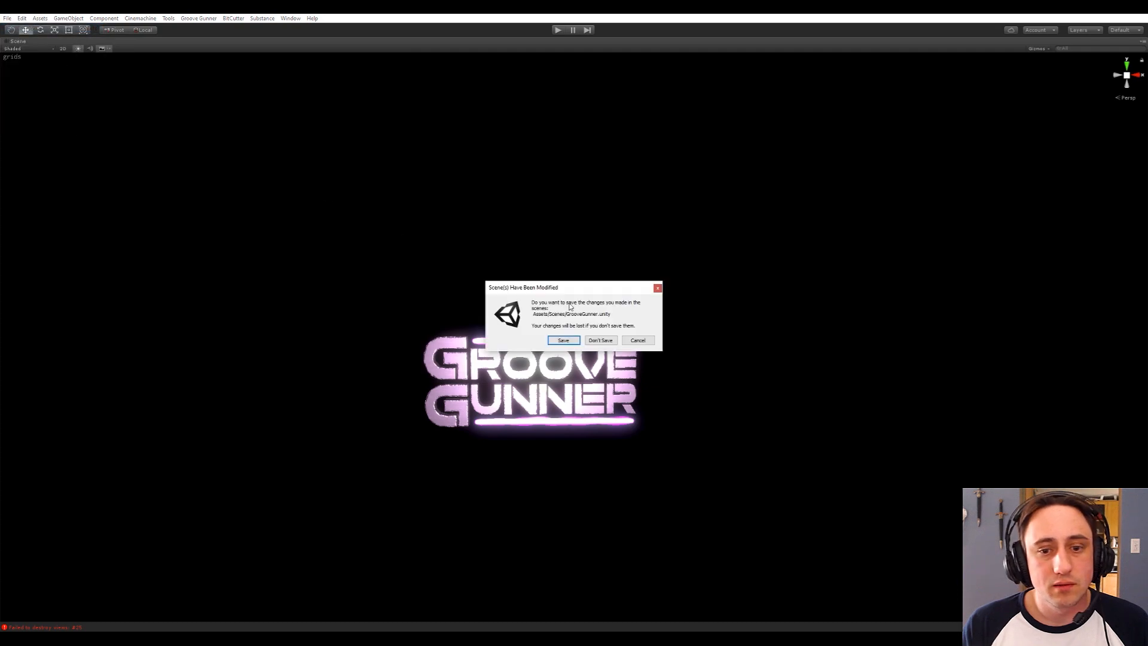
left_click(601, 340)
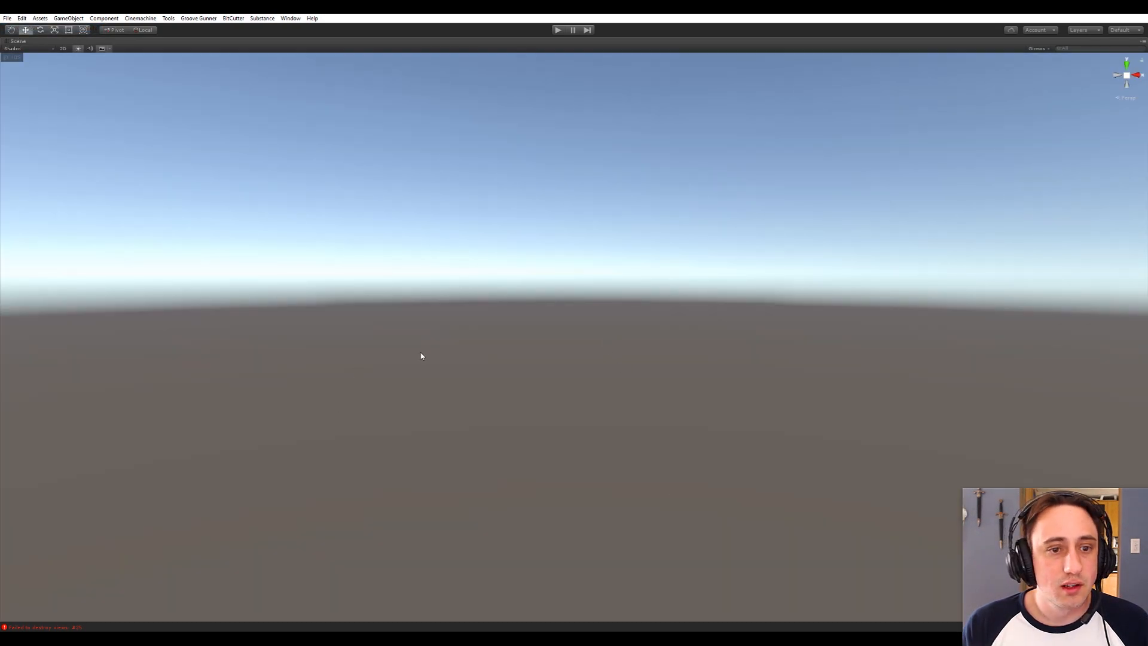
Restore the maximized Scene view to the regular editor layout.
key("alt")
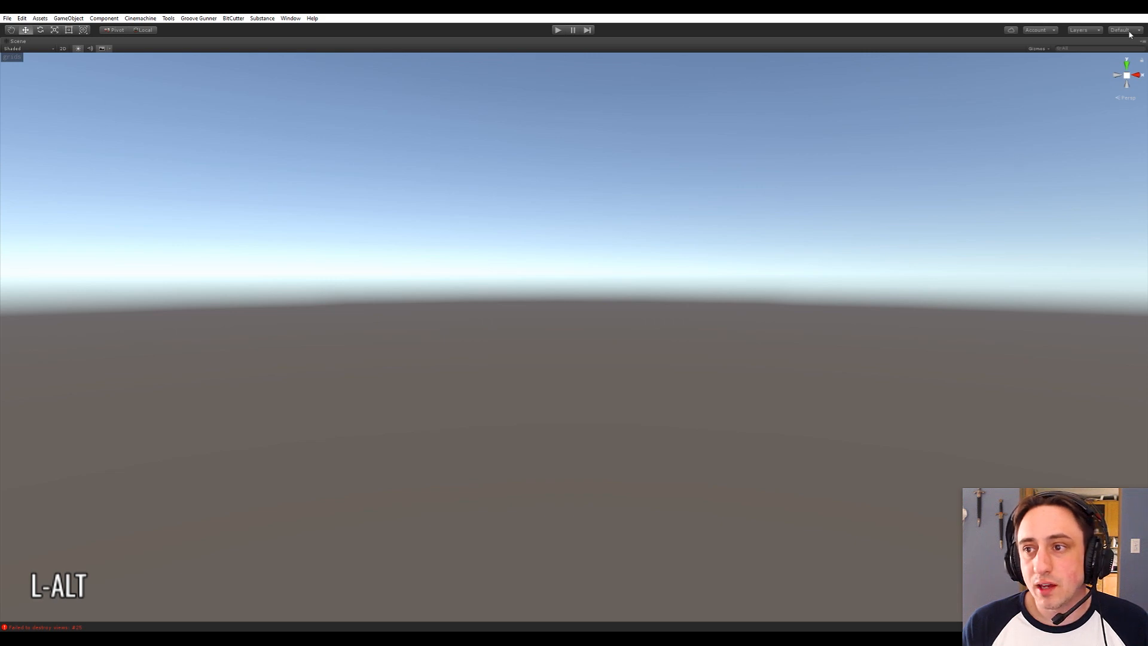
right_click(18, 41)
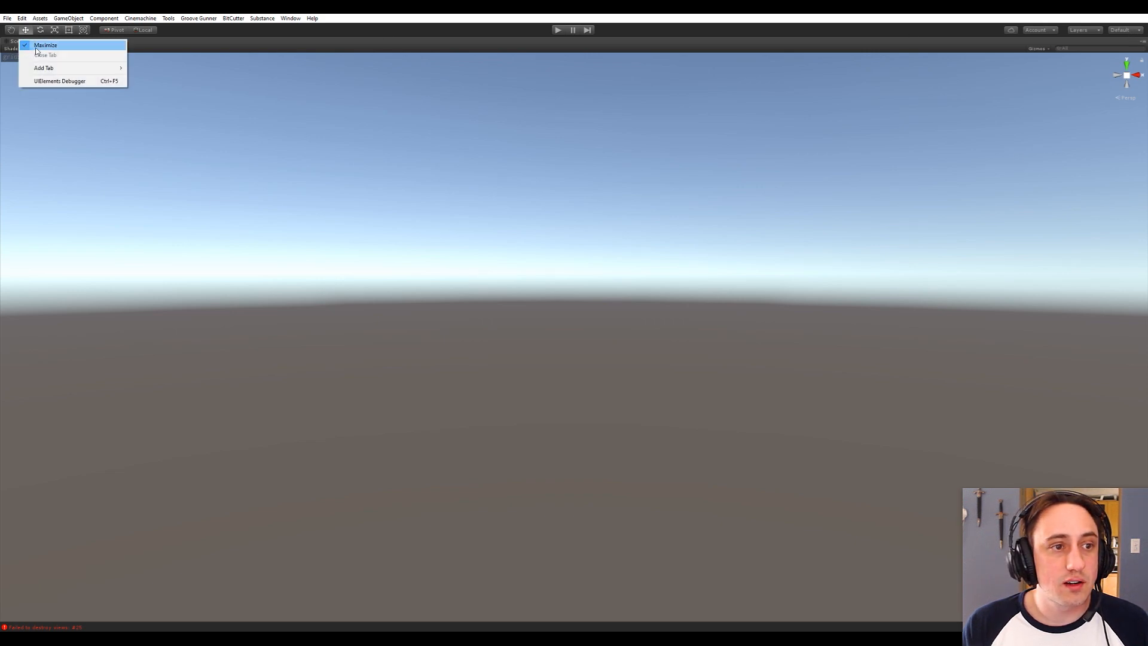
left_click(34, 46)
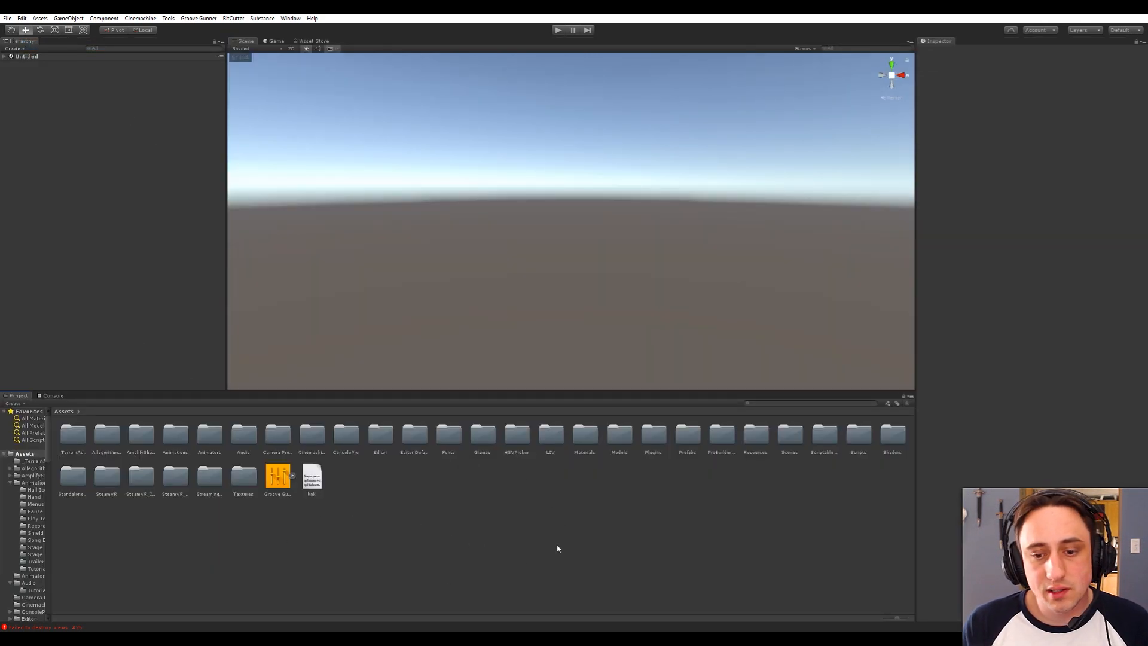
Open the project's Models folder and add the WavyLaser model to the new scene's hierarchy.
double_click(620, 434)
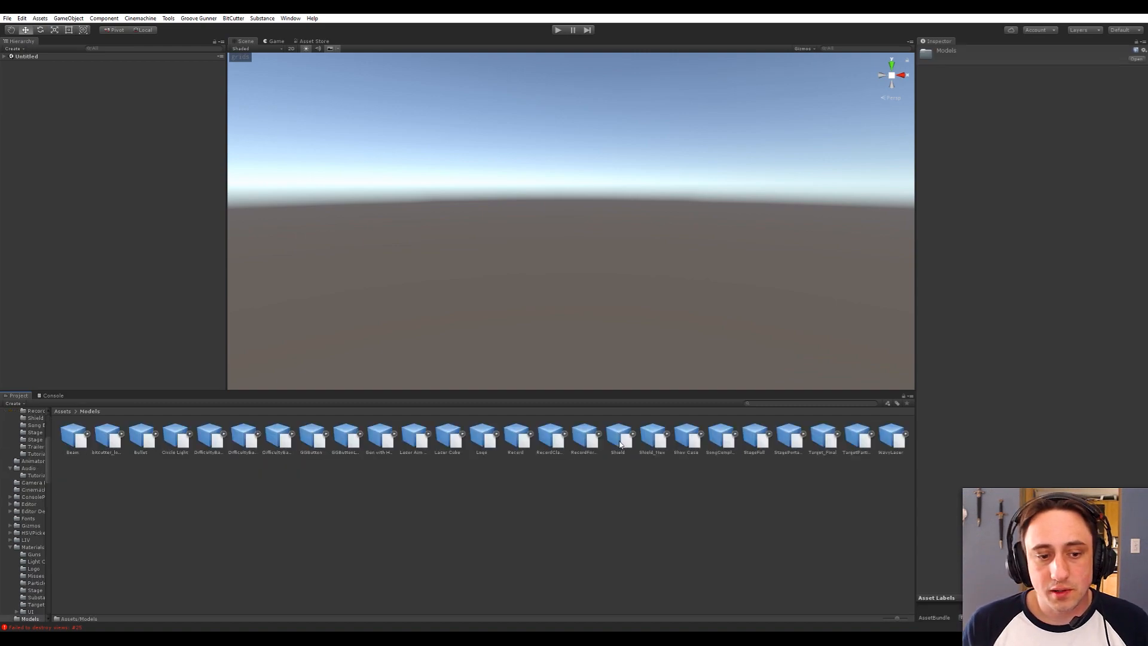
left_click(413, 436)
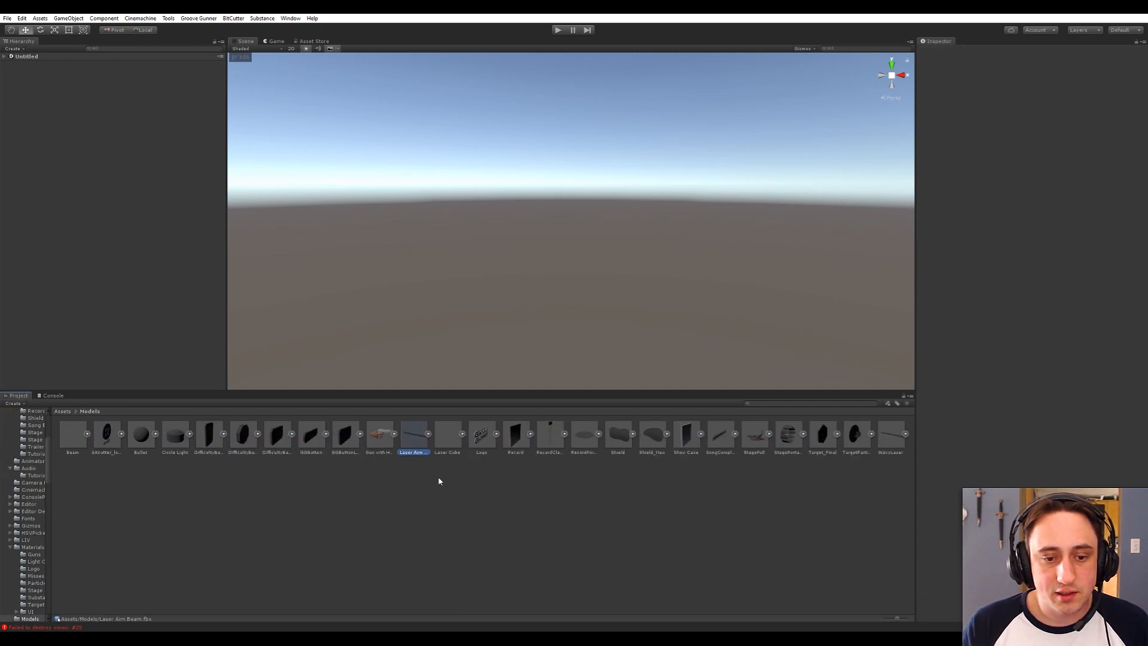
left_click(888, 453)
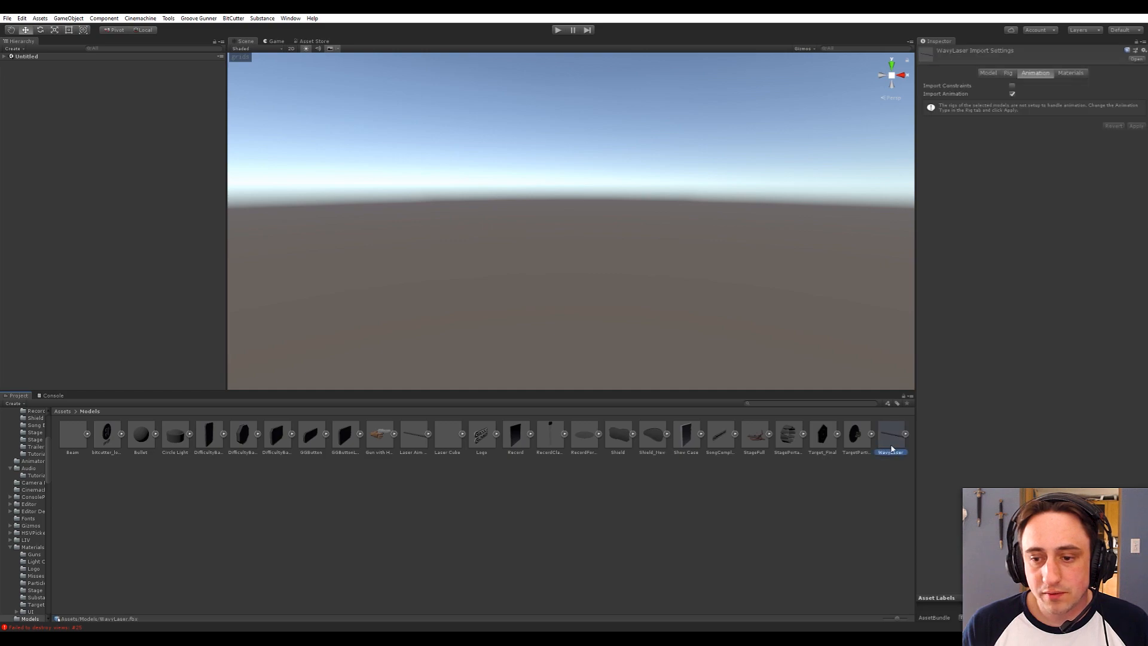
left_click_drag(891, 448, 133, 218)
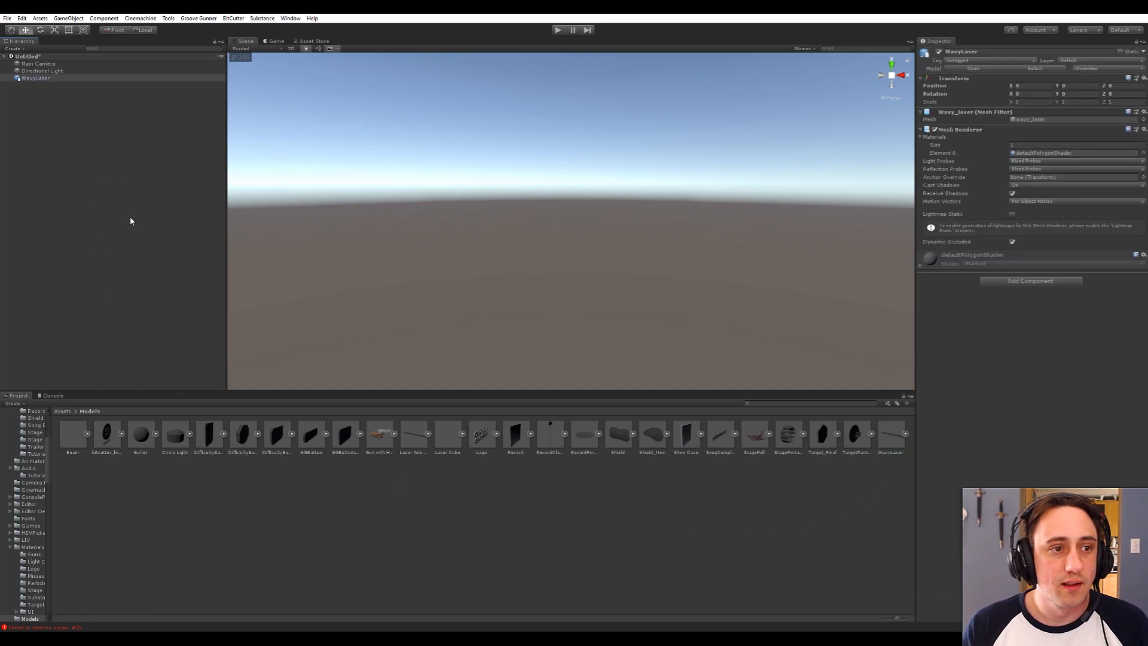
Frame the WavyLaser model in the Scene view and examine the whole bar from the side.
key("f")
left_click_drag(474, 262, 582, 289, "alt")
scroll(568, 271, "down", 5)
left_click(669, 294)
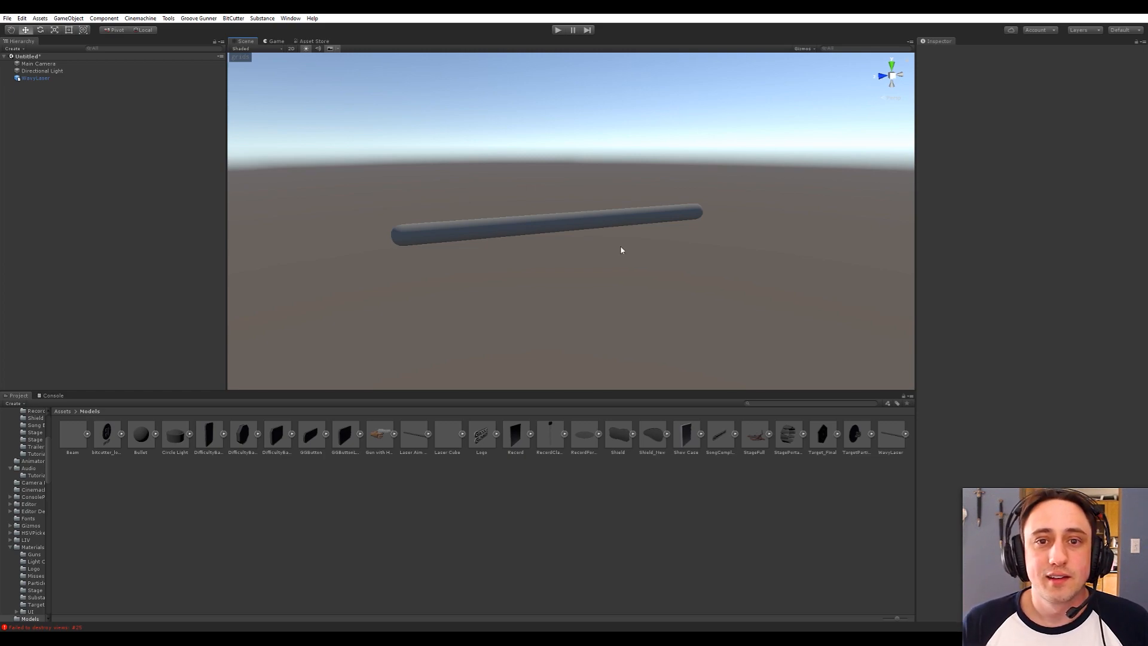
mouse_move(496, 198)
left_mouse_down("alt")
mouse_move(519, 188)
mouse_move(480, 190)
left_mouse_up("alt")
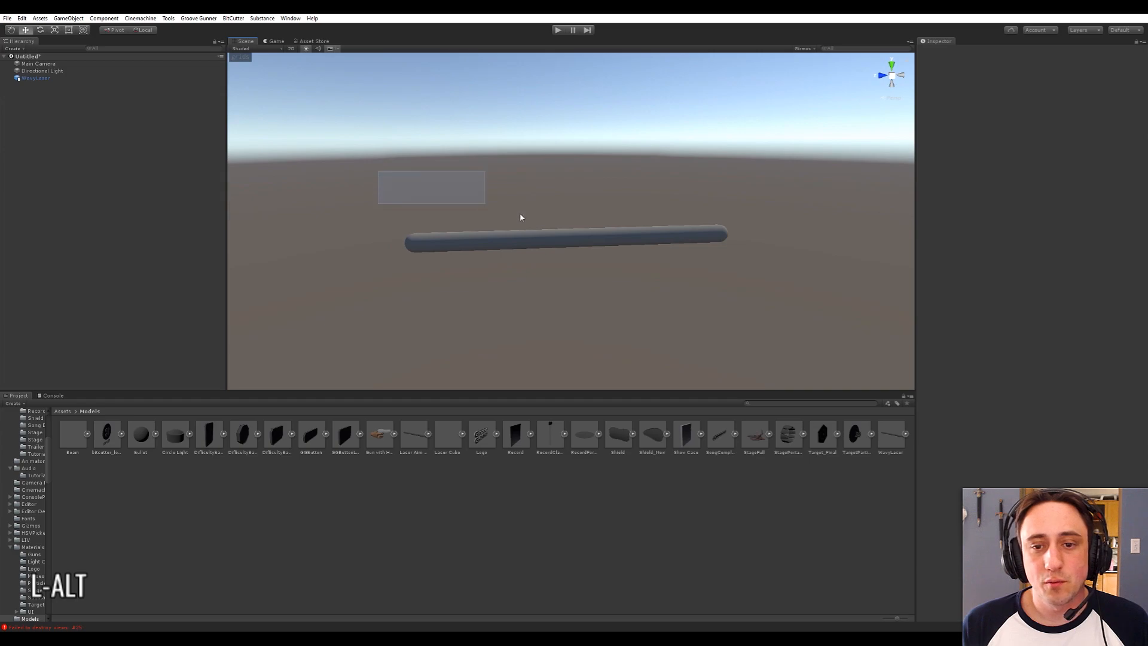